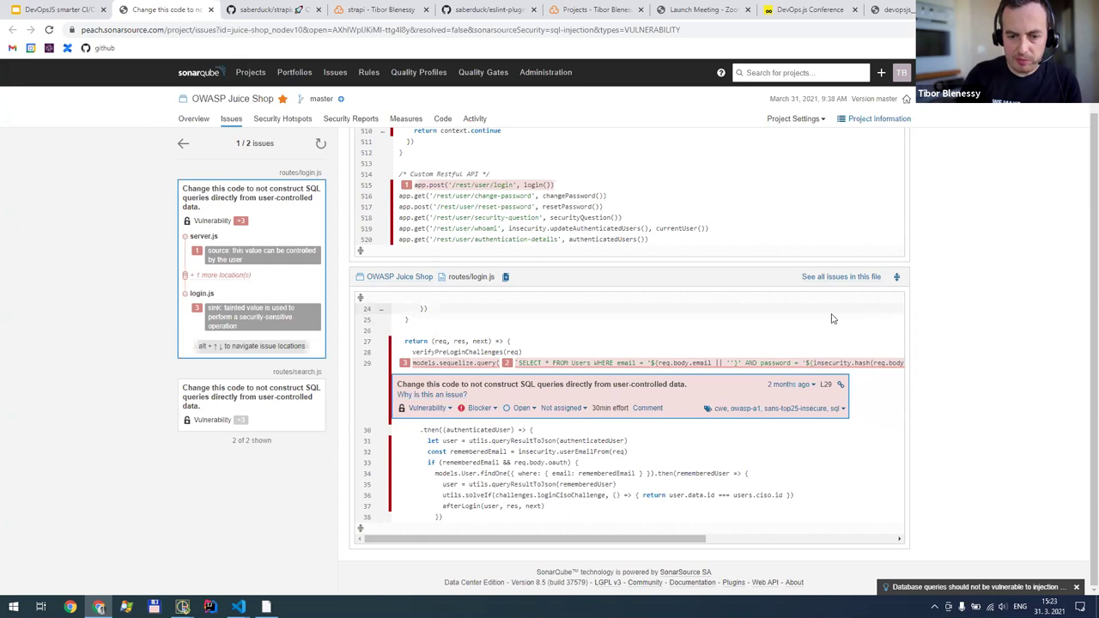
# Enlarge the issue page for readability and bring the flagged query on line 29 of routes/login.js into view
pyautogui.scroll(1, 832, 318)
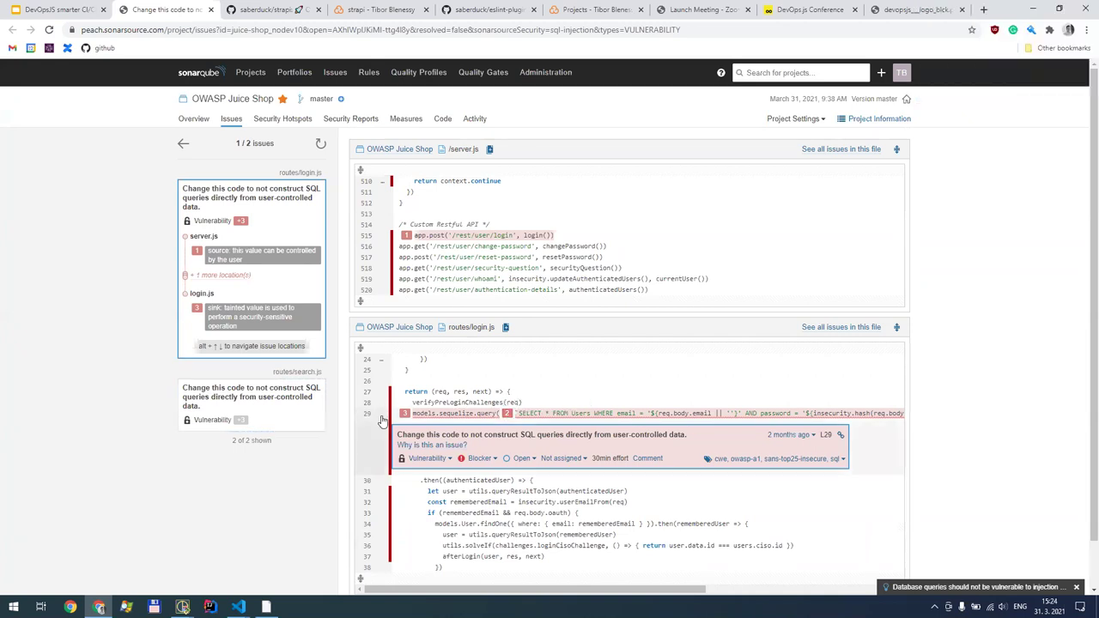
pyautogui.hotkey('ctrl', '+')
pyautogui.hotkey('ctrl', '+')
pyautogui.hotkey('ctrl', '+')
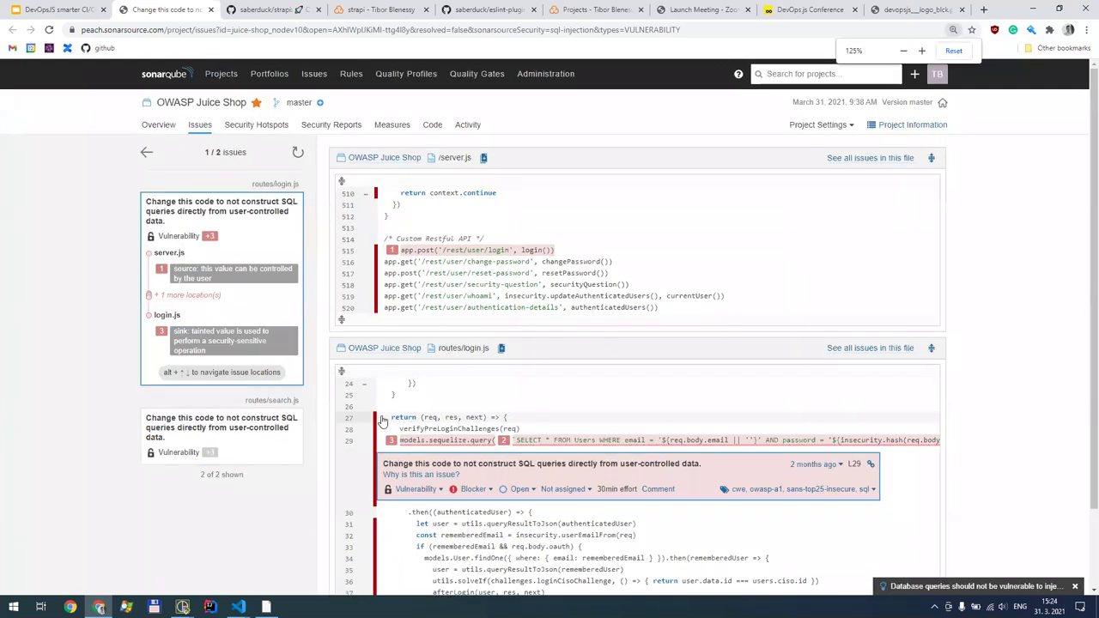
pyautogui.hotkey('ctrl', '+')
pyautogui.scroll(-5, 595, 334)
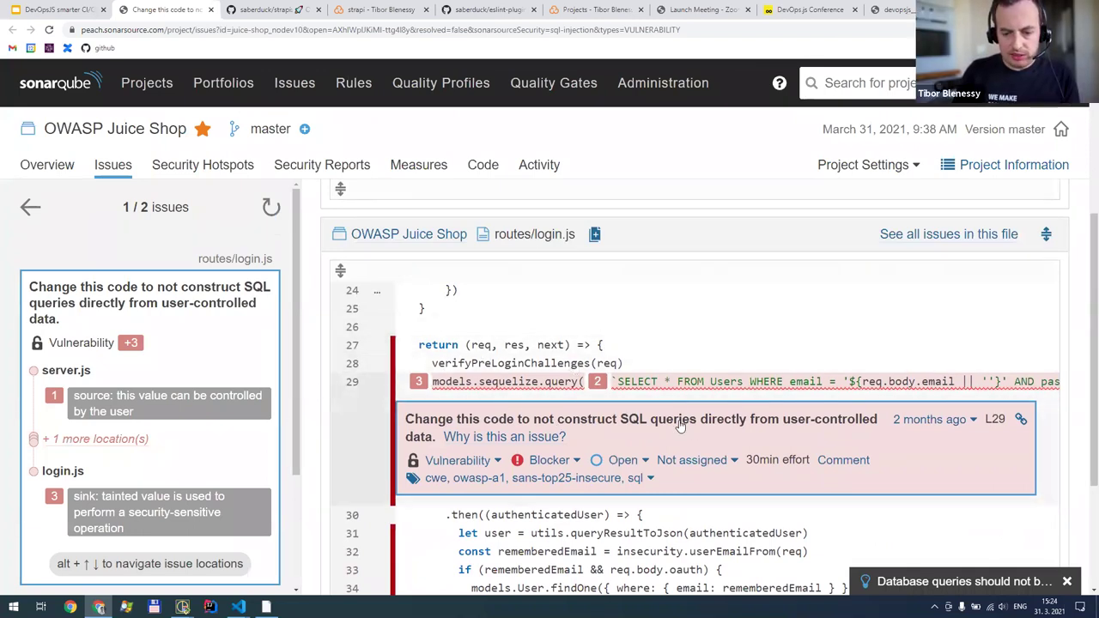
# Expand the hidden location in the login.js vulnerability flow and highlight req.body.email in the flagged query
pyautogui.click(133, 439)
pyautogui.scroll(-1, 293, 391)
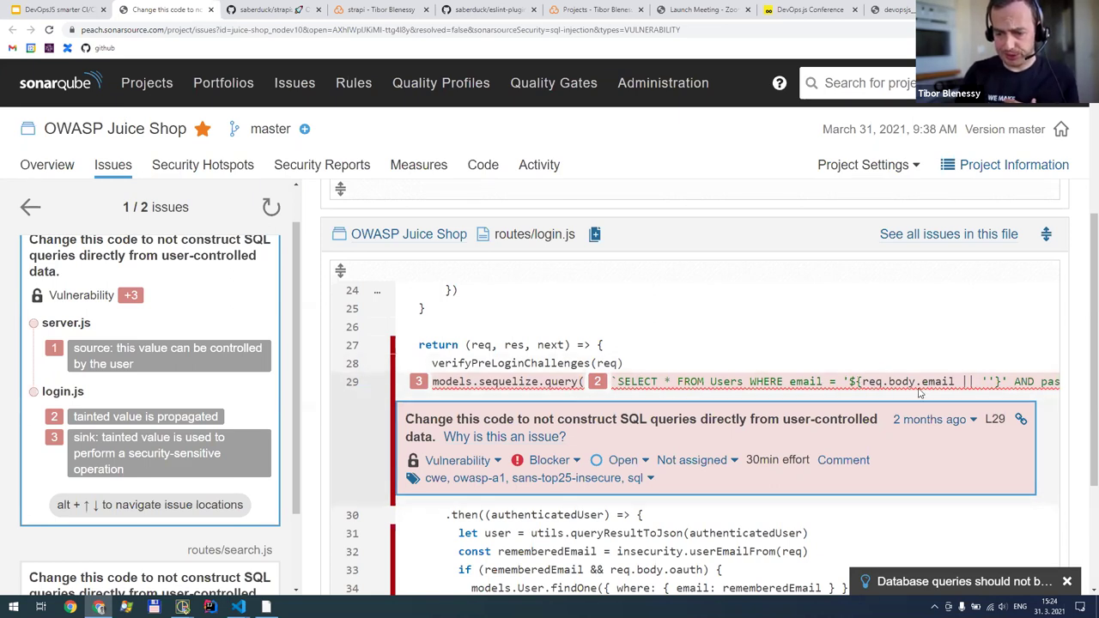
pyautogui.moveTo(952, 383); pyautogui.dragTo(861, 385)
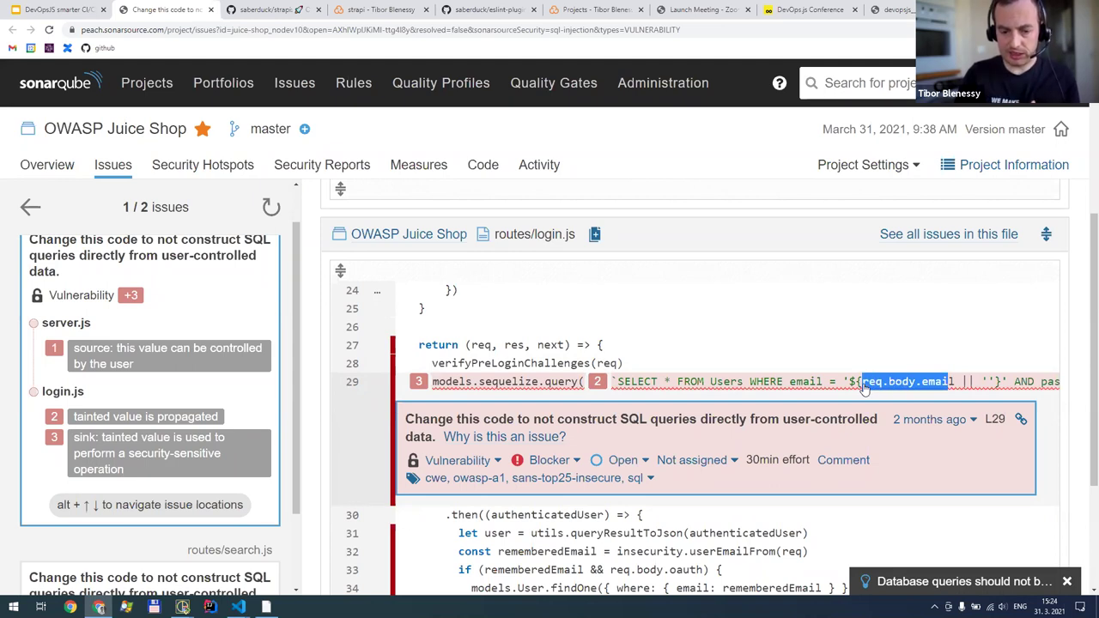
# Go to the flow's source location in server.js and compare the /rest/user/login route with the SQL query in routes/login.js
pyautogui.click(196, 352)
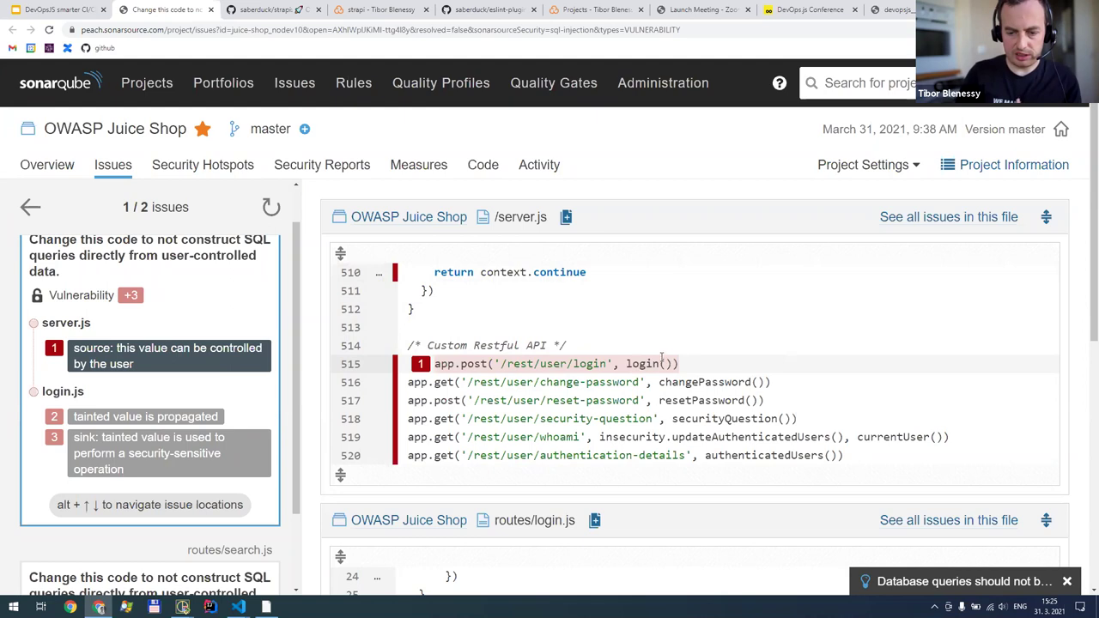
pyautogui.scroll(-4, 834, 387)
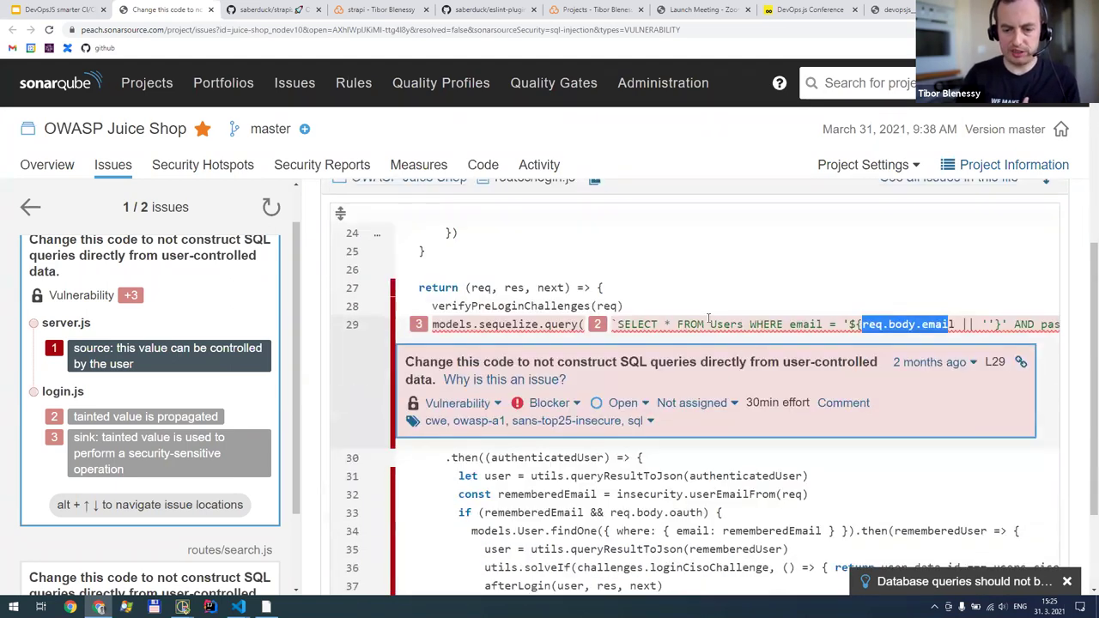
pyautogui.scroll(2, 709, 320)
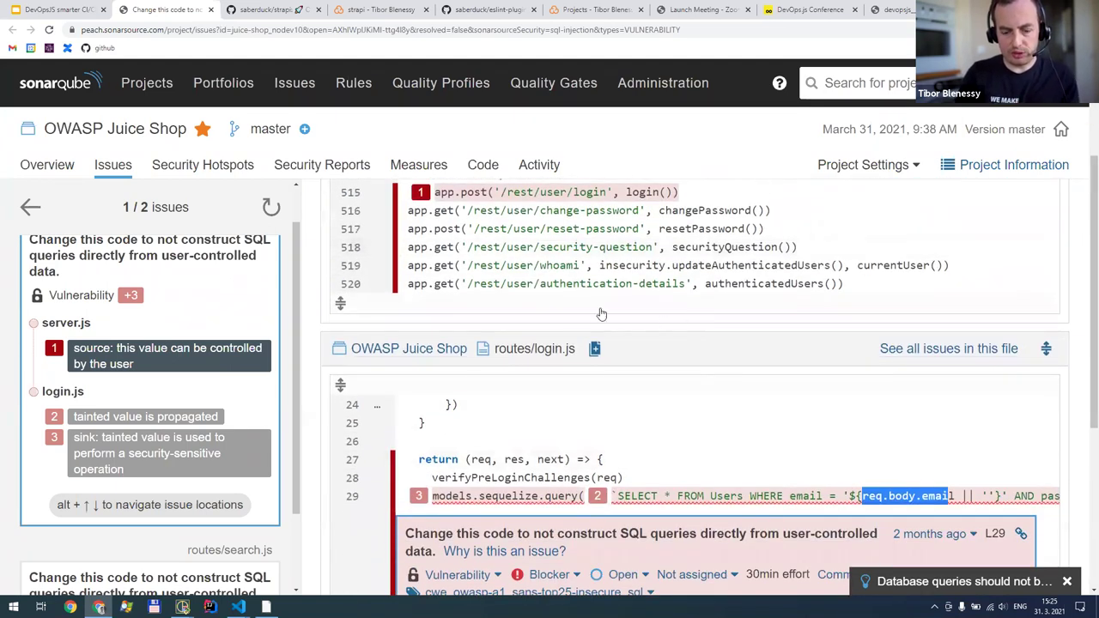
pyautogui.scroll(-1, 613, 417)
pyautogui.scroll(2, 612, 419)
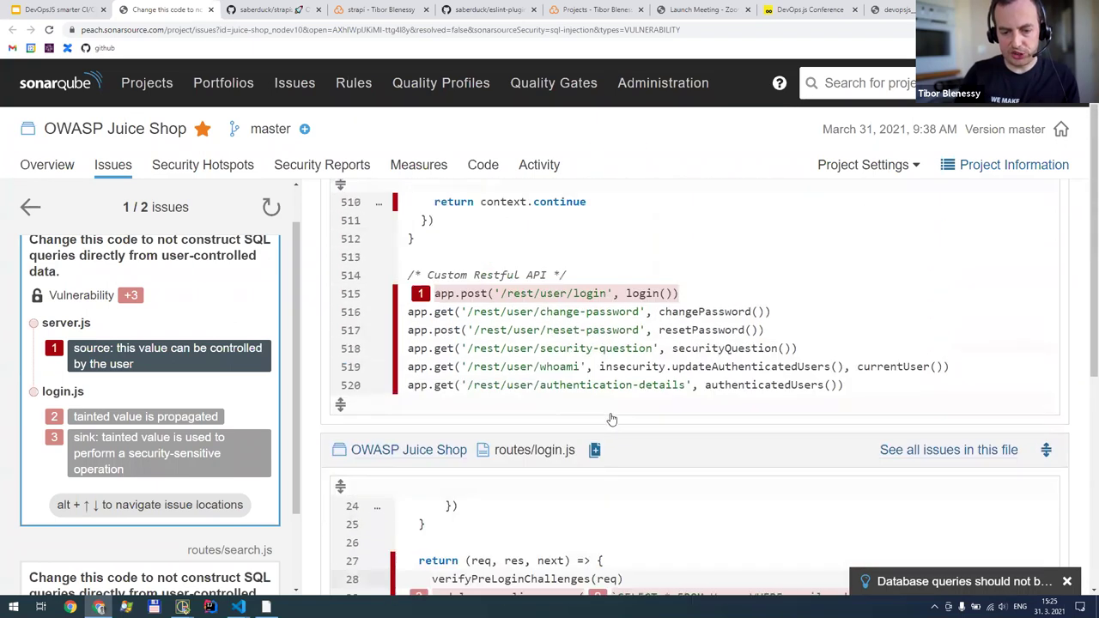
pyautogui.scroll(1, 612, 419)
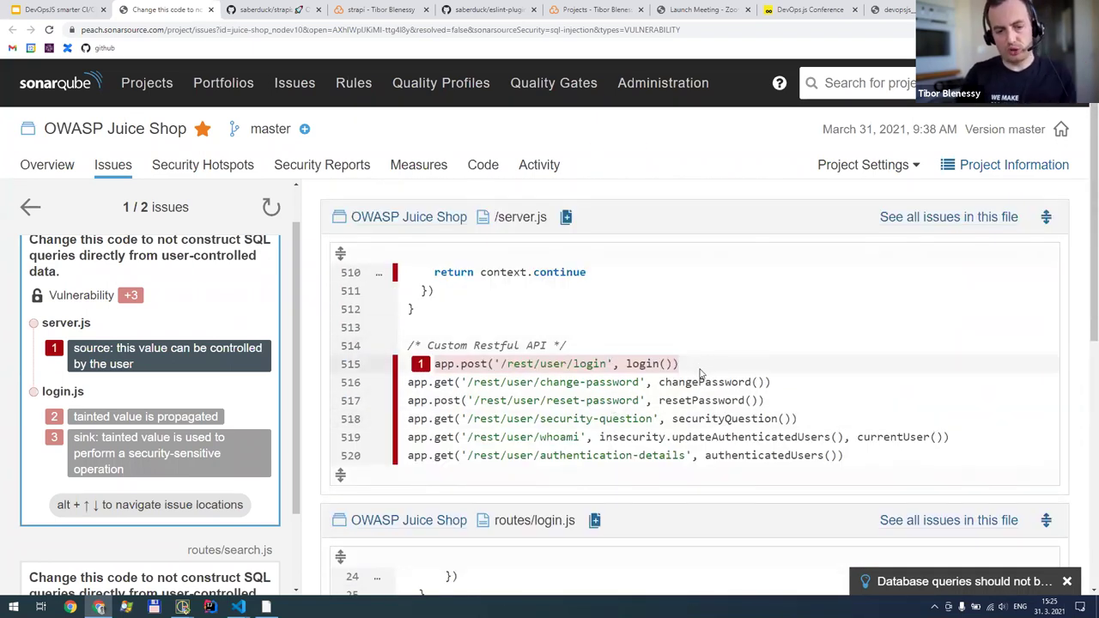
pyautogui.scroll(-1, 703, 374)
pyautogui.scroll(1, 702, 374)
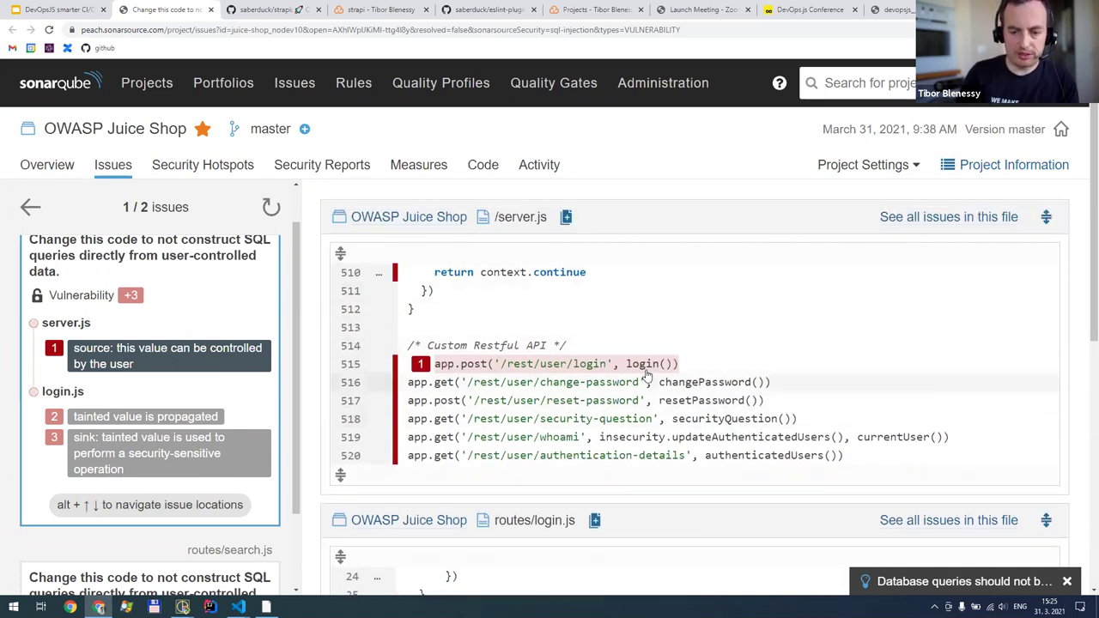
pyautogui.scroll(-5, 609, 362)
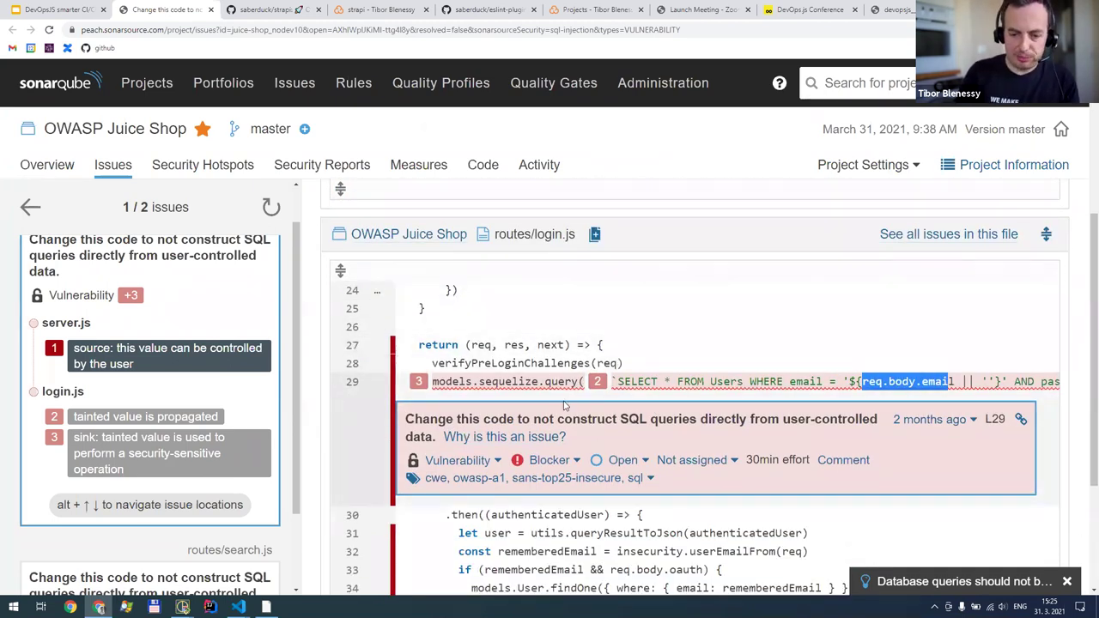
pyautogui.scroll(3, 470, 423)
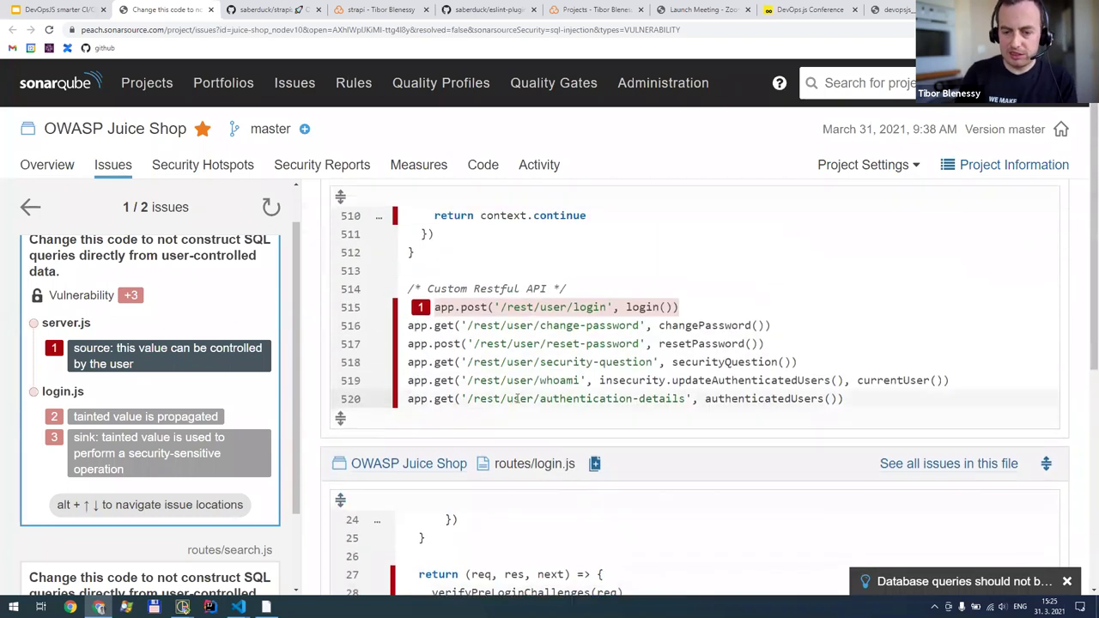
pyautogui.scroll(-1, 478, 424)
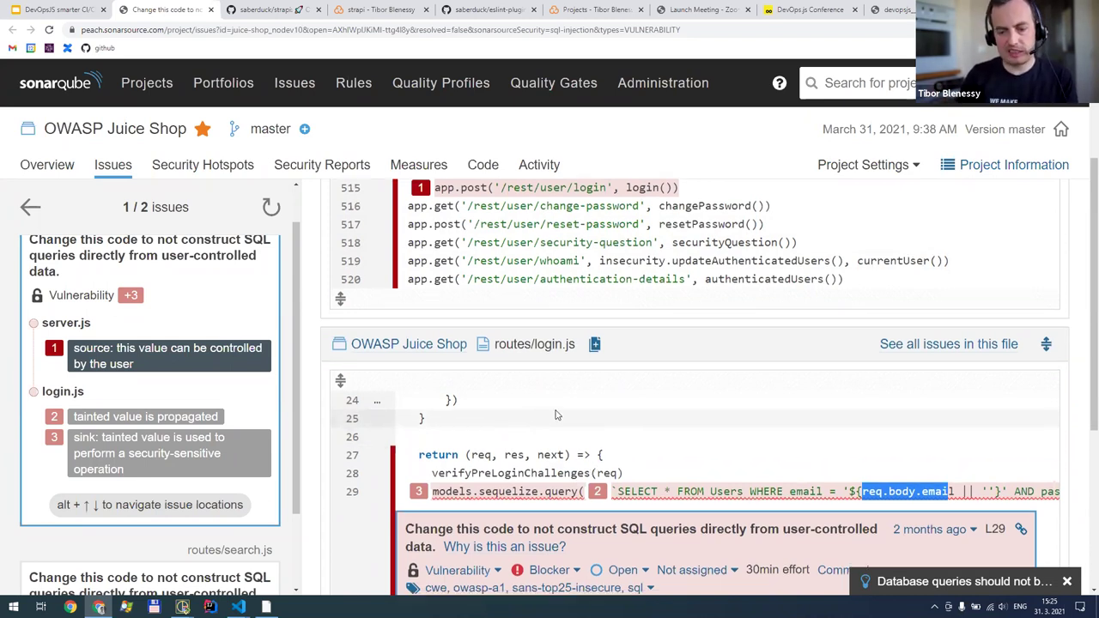
pyautogui.scroll(-2, 644, 412)
pyautogui.scroll(5, 687, 393)
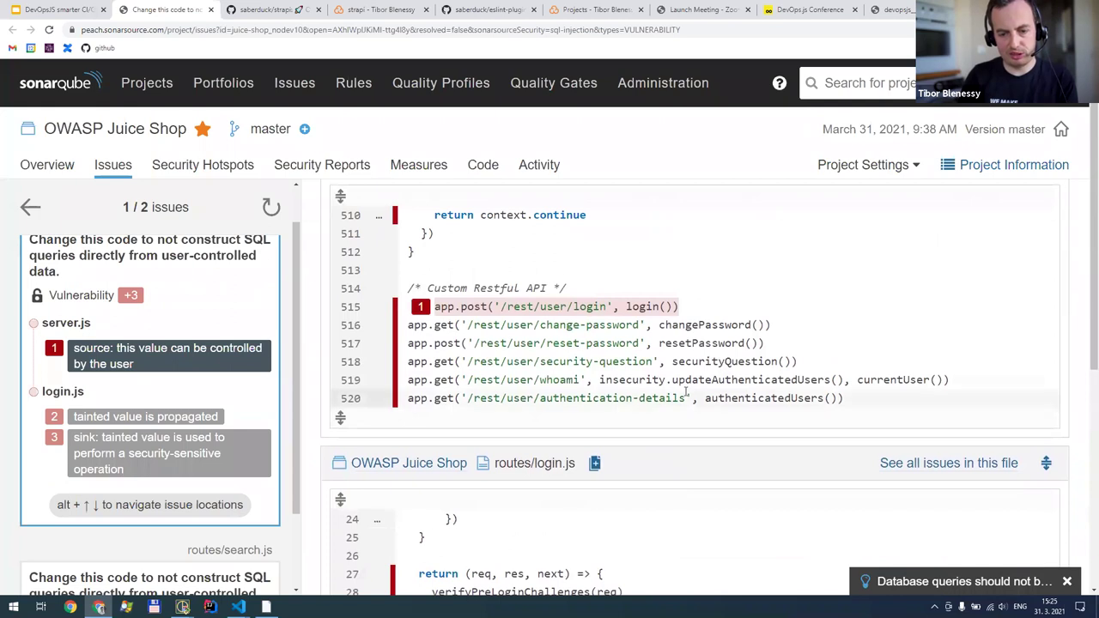
pyautogui.scroll(-5, 765, 386)
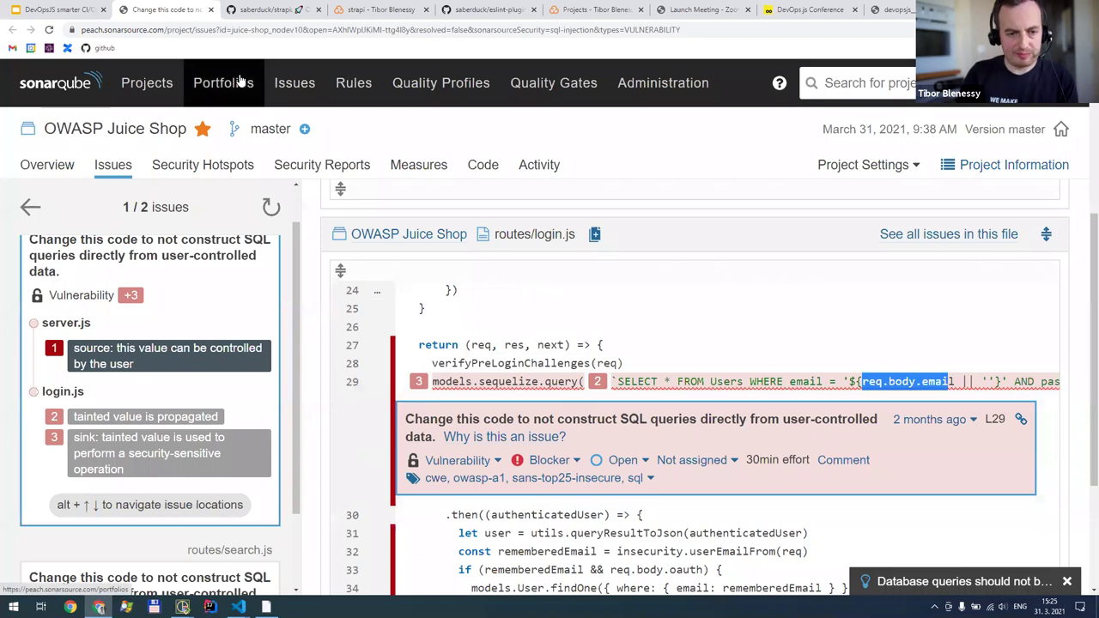
# Switch to the Google Slides deck, reload it, and try to present it full screen
pyautogui.click(67, 11)
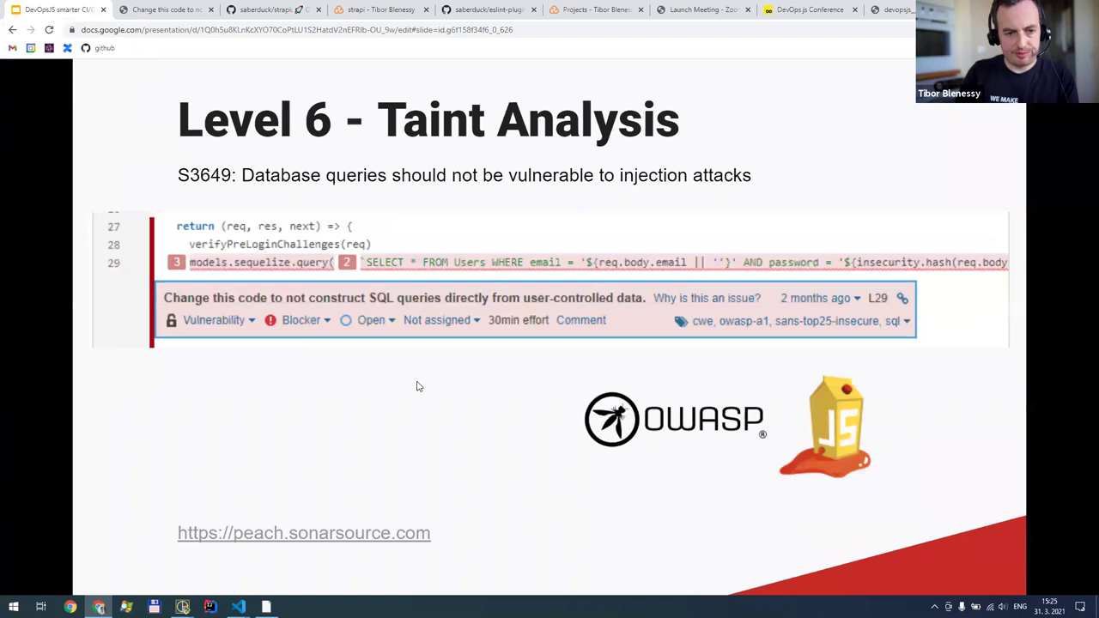
pyautogui.press('F5')
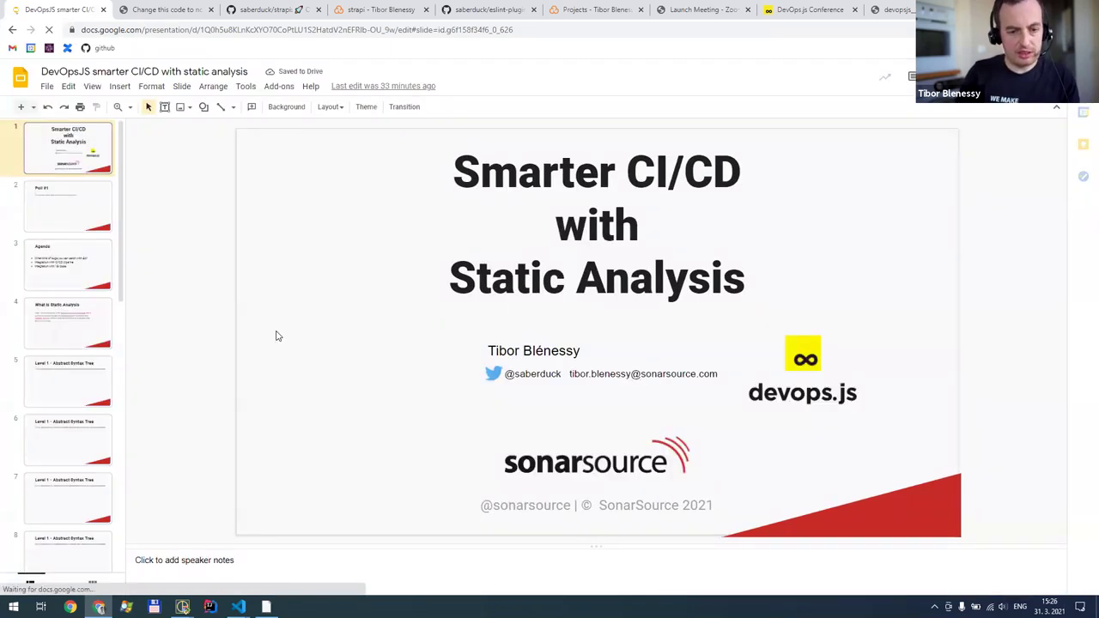
pyautogui.hotkey('ctrl', 'F5')
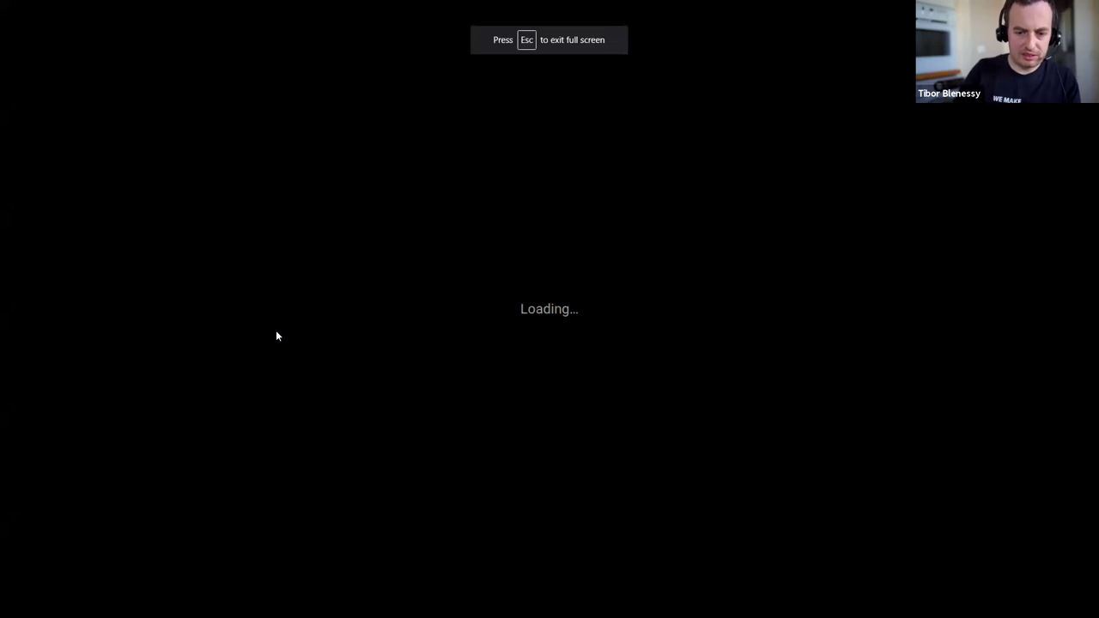
pyautogui.press('Escape')
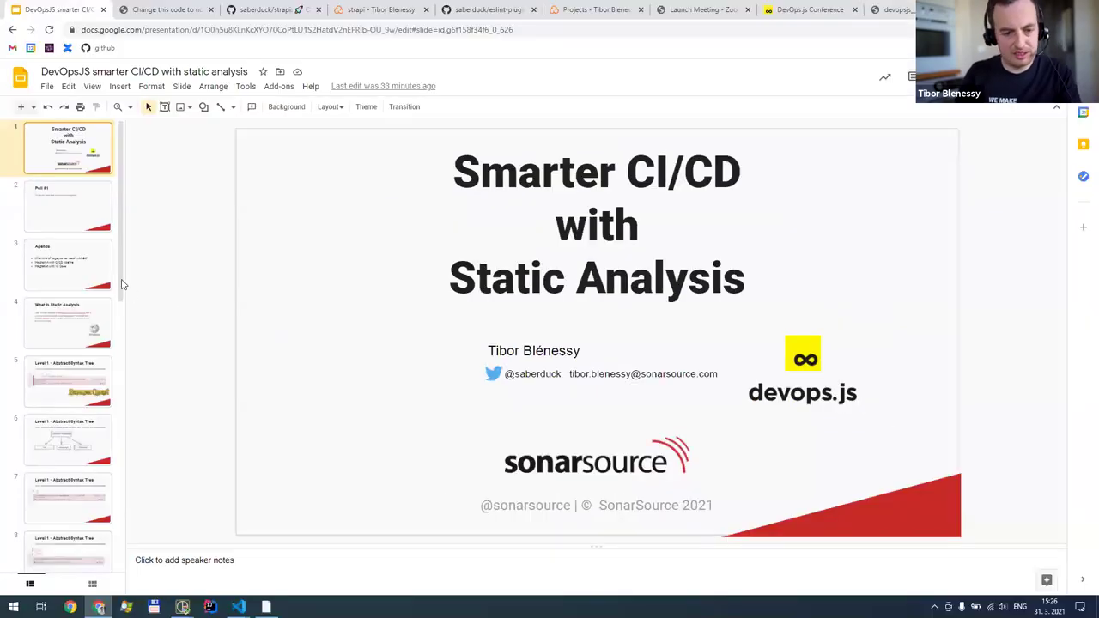
# Go to slide 16 with the taint analysis source-and-sink diagram and move on to the Demo Time slide
pyautogui.moveTo(123, 203); pyautogui.dragTo(104, 384)
pyautogui.scroll(-4, 104, 384)
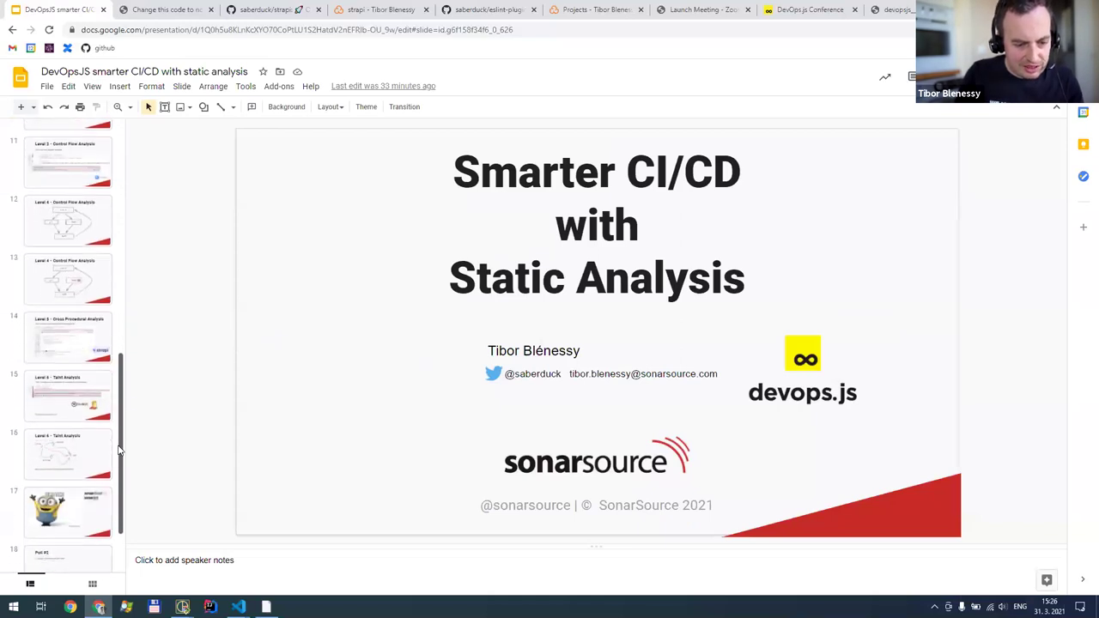
pyautogui.click(88, 398)
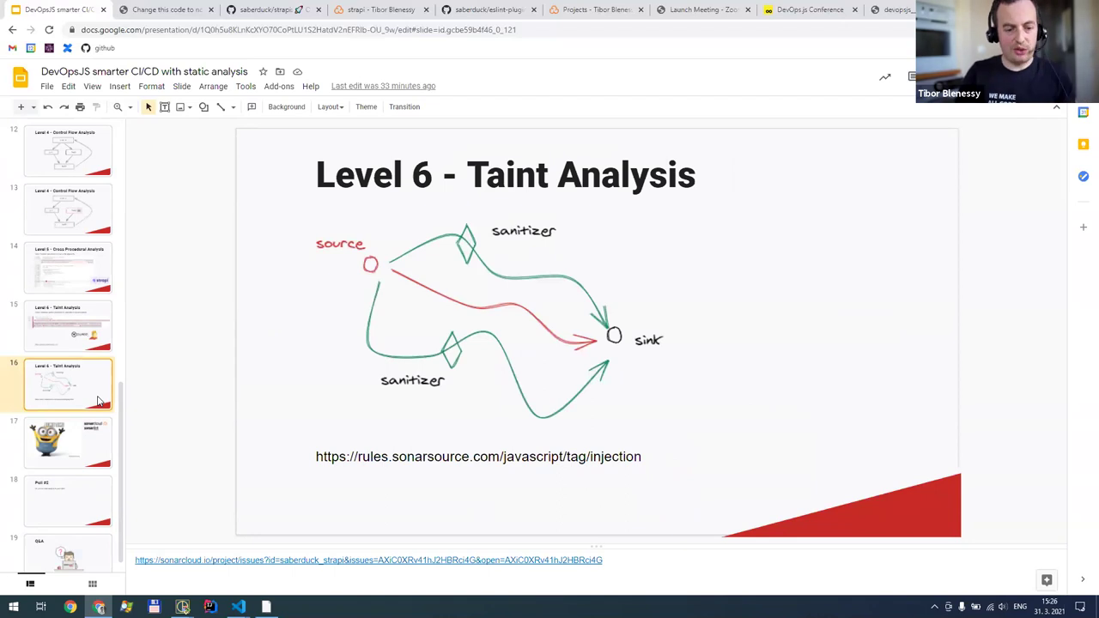
pyautogui.click(90, 436)
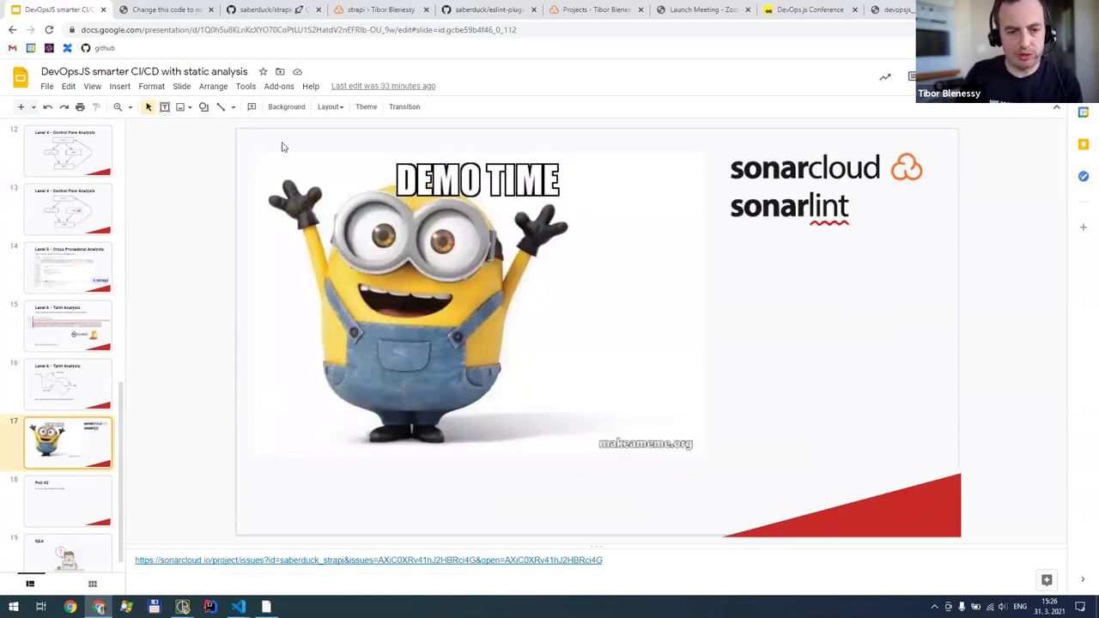
# Close the Juice Shop issue page and switch to the strapi project in SonarCloud
pyautogui.click(189, 9)
pyautogui.click(211, 9)
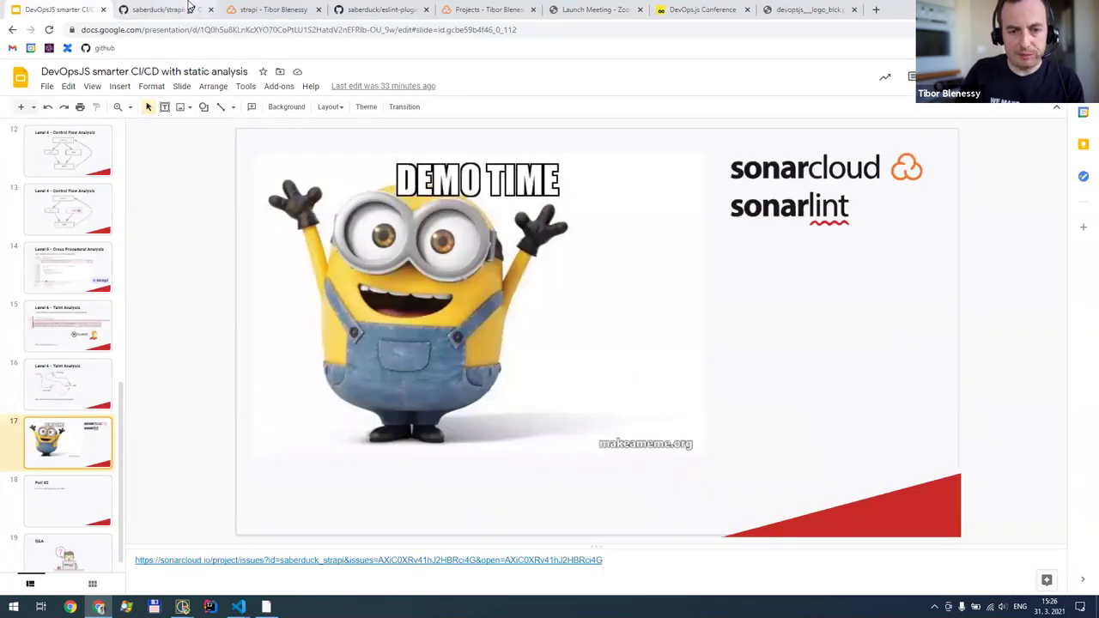
pyautogui.click(266, 9)
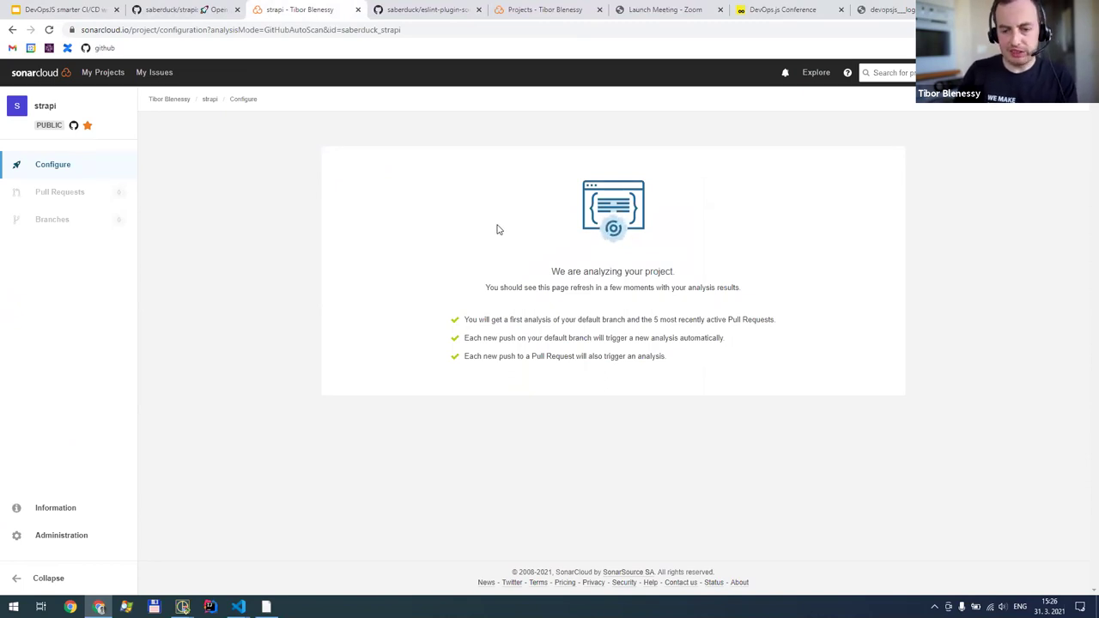
# Refresh the strapi project page repeatedly to check on its analysis
pyautogui.click(49, 29)
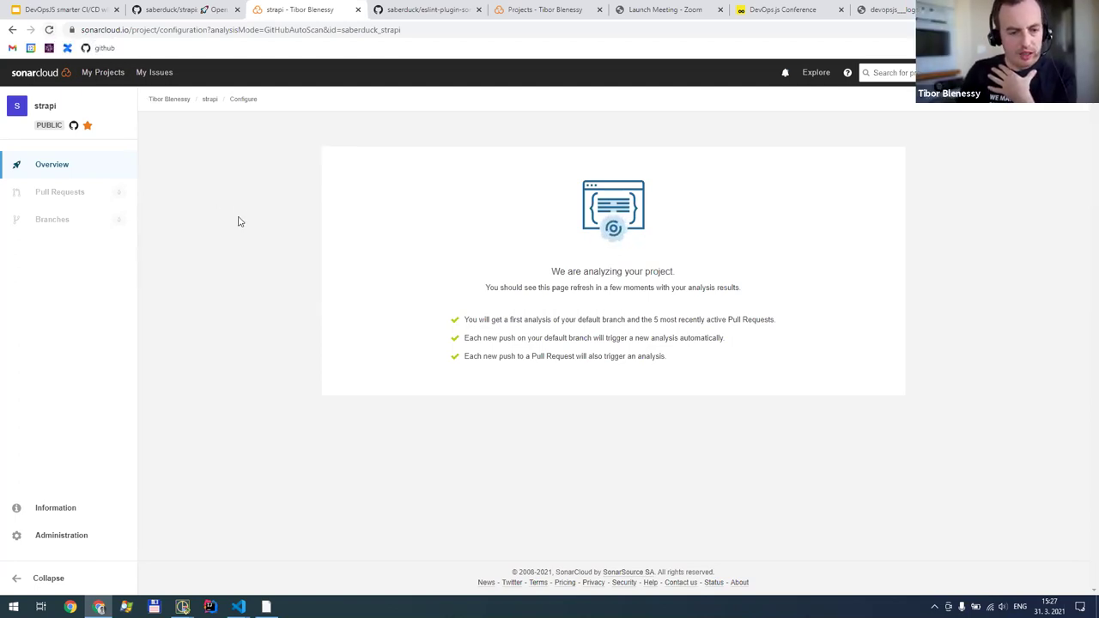
pyautogui.click(49, 29)
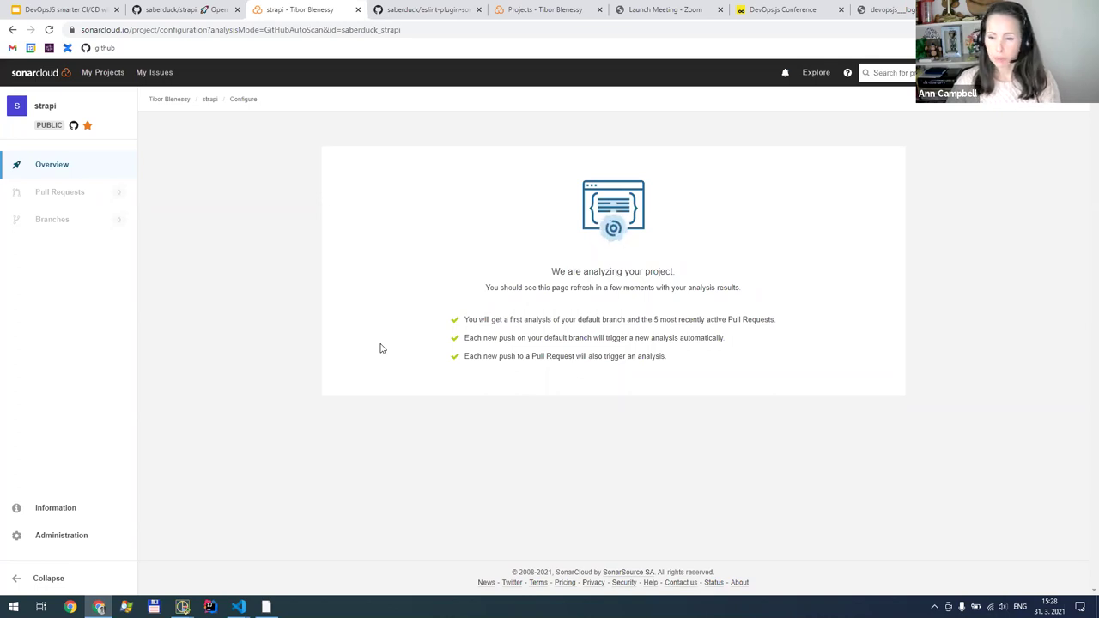
pyautogui.click(48, 30)
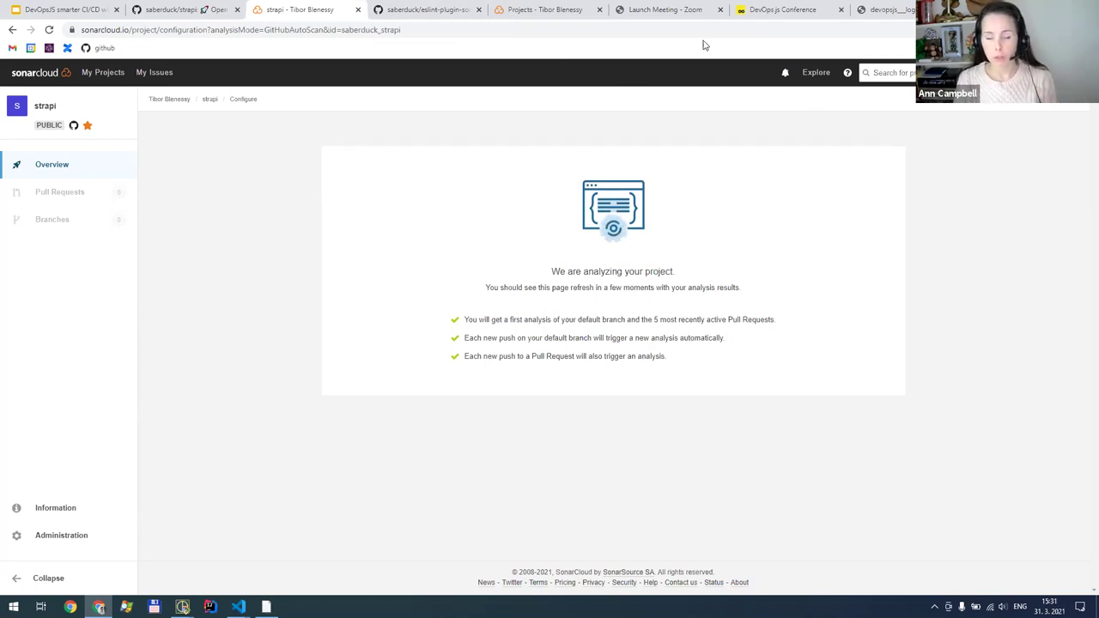
# Close the Launch Meeting, DevOps.js Conference and devopsjs logo image pages
pyautogui.middleClick(683, 10)
pyautogui.middleClick(684, 10)
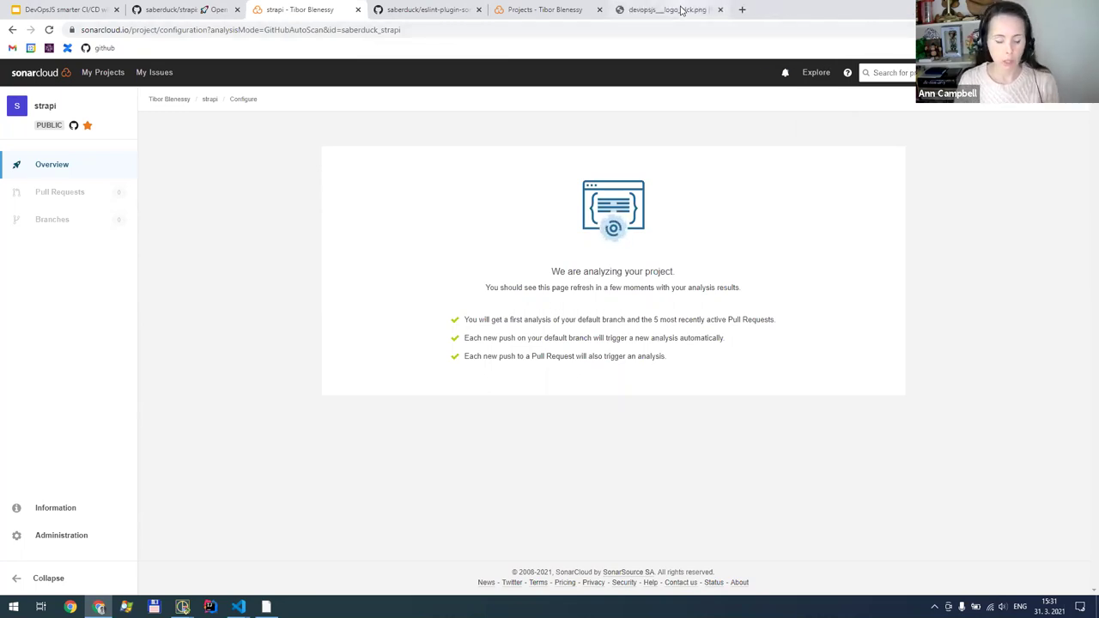
pyautogui.middleClick(681, 11)
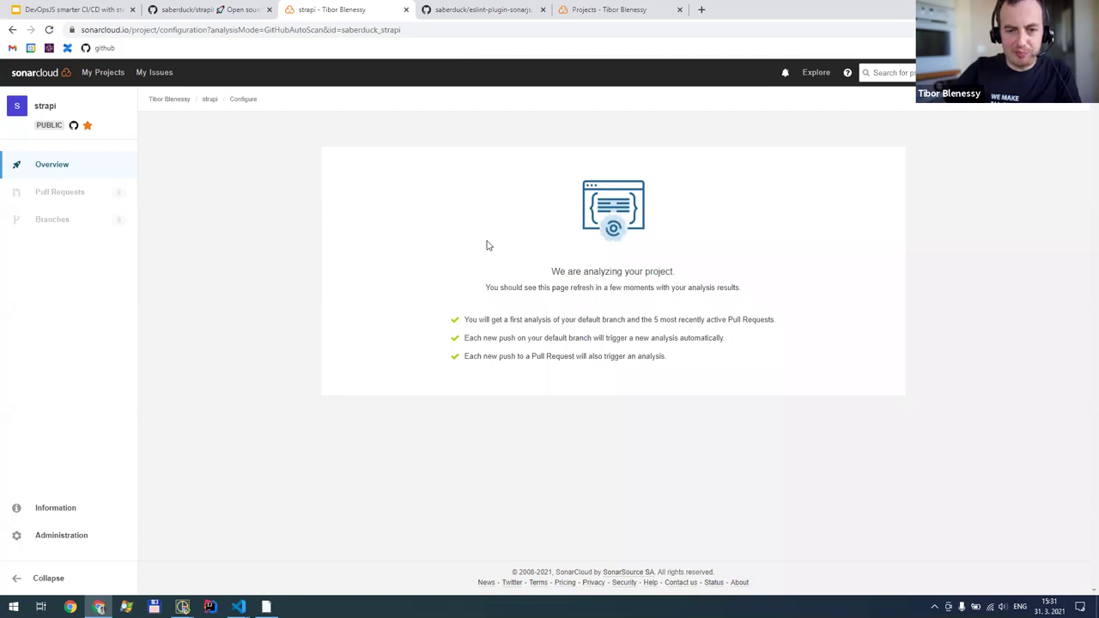
# Follow the JavaScript injection rules link on slide 16 of the deck and open the rule "Database queries should not be vulnerable to injection attacks"
pyautogui.click(97, 6)
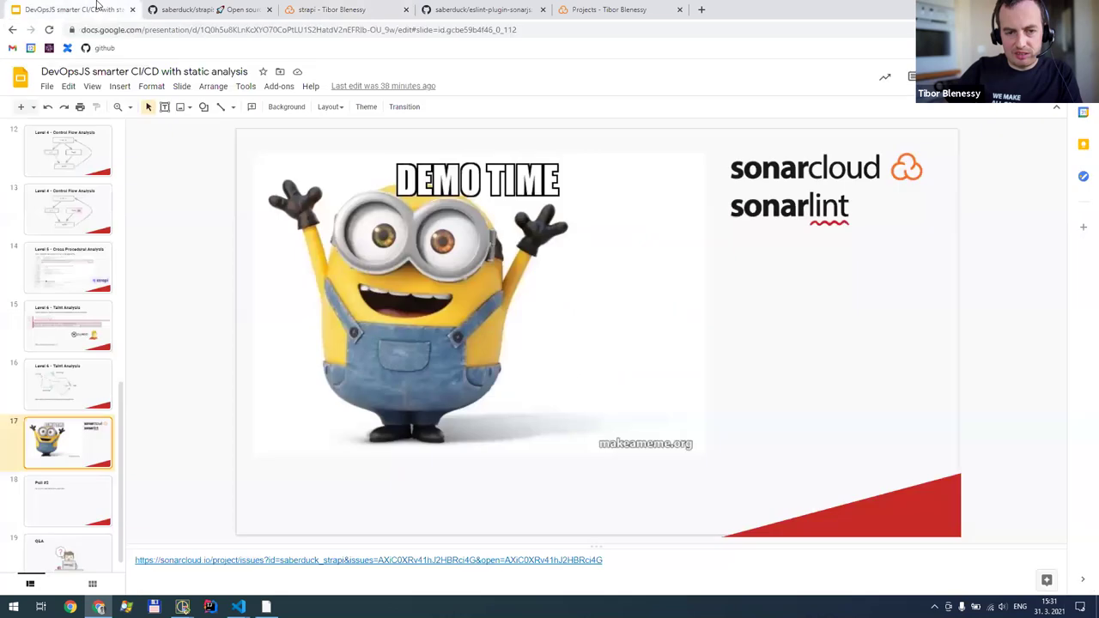
pyautogui.click(91, 382)
pyautogui.click(347, 458)
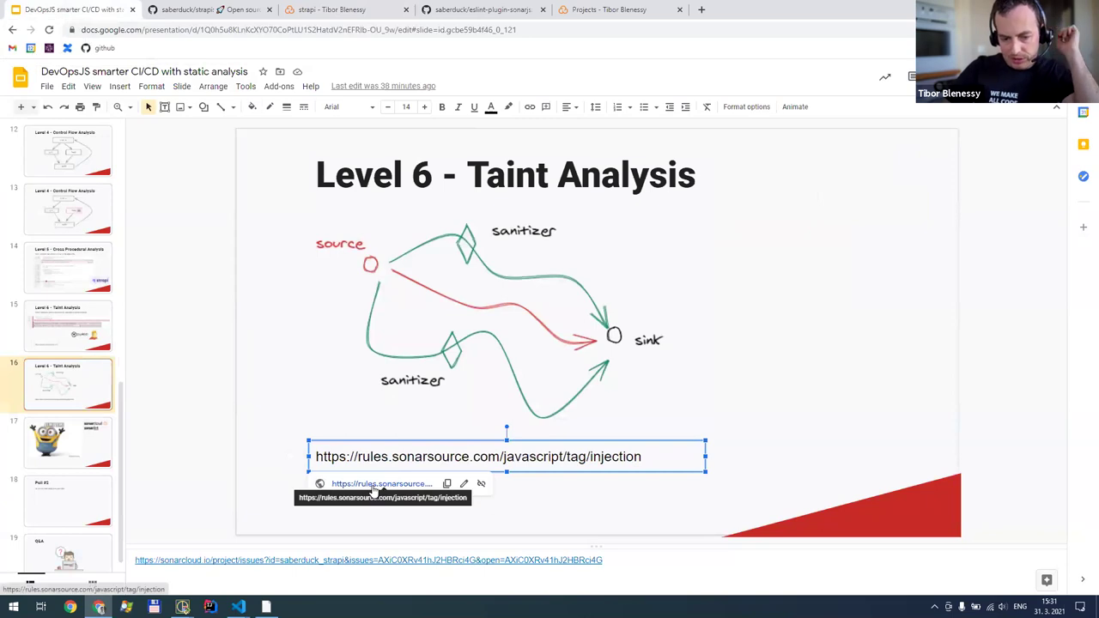
pyautogui.click(378, 485)
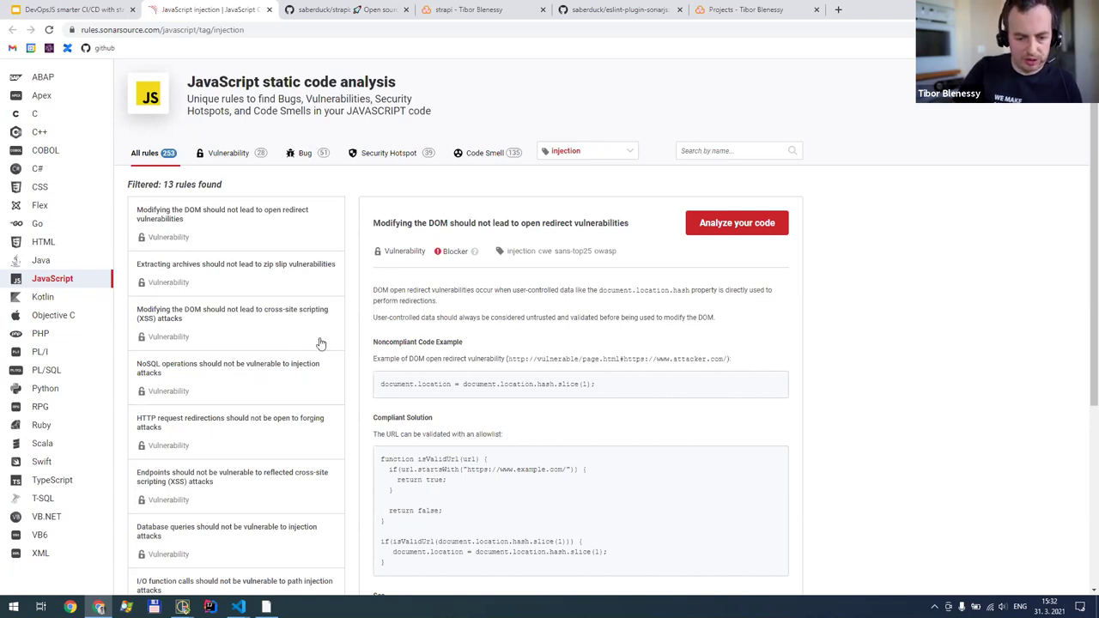
pyautogui.scroll(-2, 418, 361)
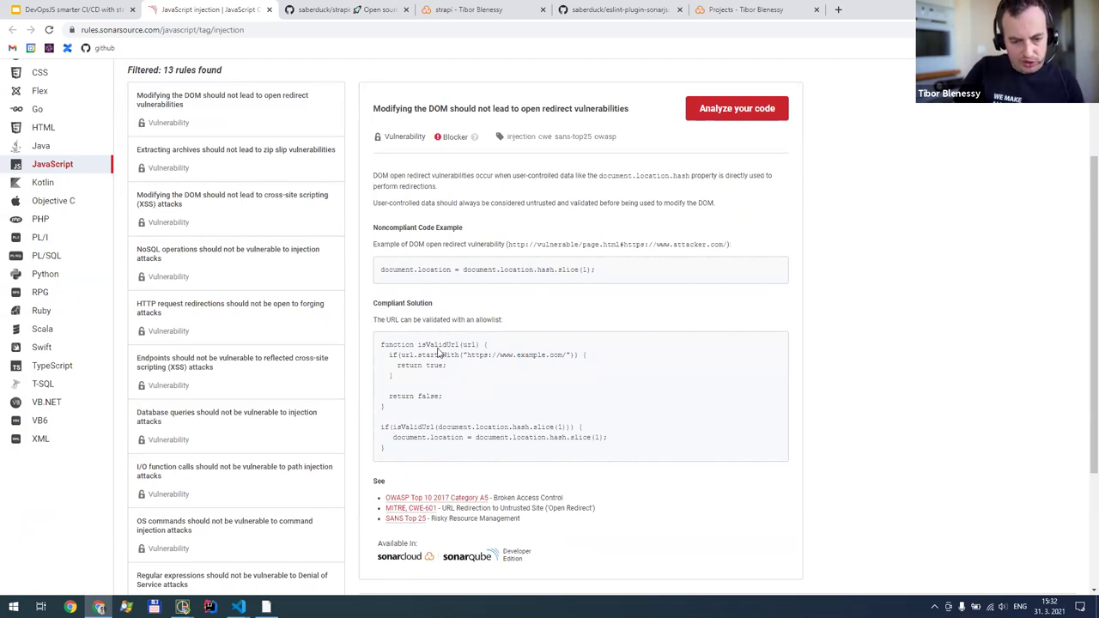
pyautogui.click(206, 425)
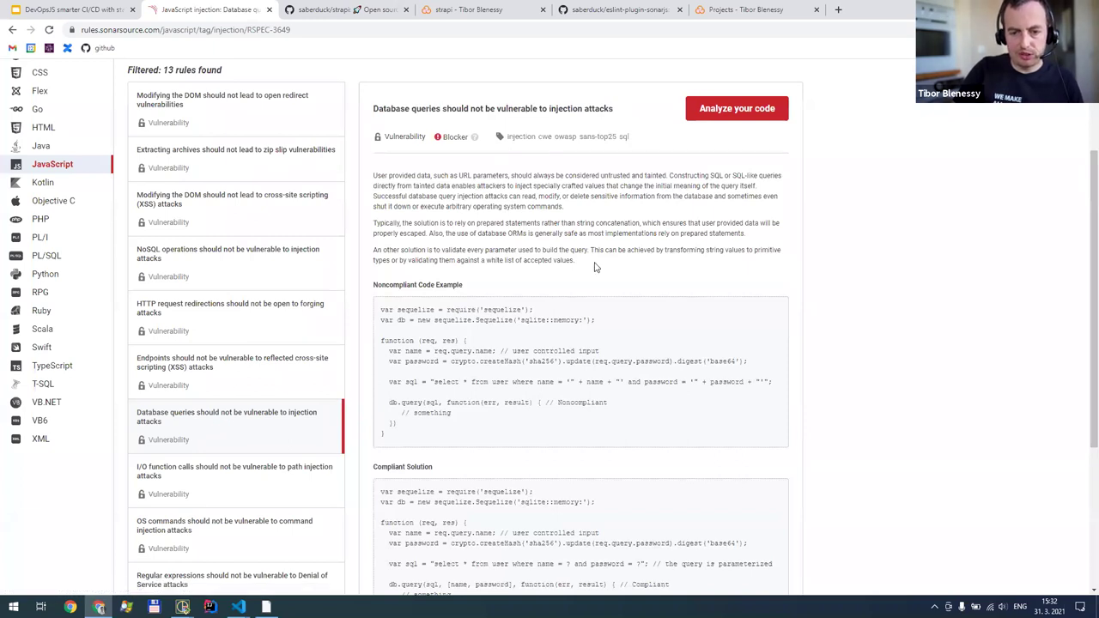
# Open the rule "OS commands should not be vulnerable to argument injection attacks" and review its description and noncompliant and compliant code examples
pyautogui.scroll(-1, 429, 362)
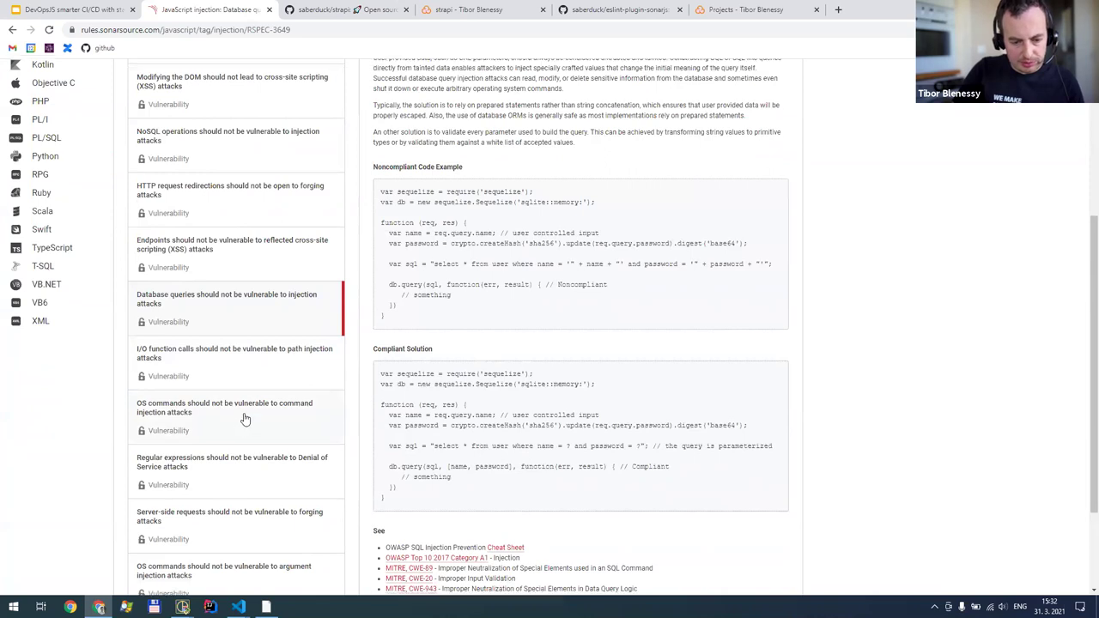
pyautogui.scroll(-2, 245, 418)
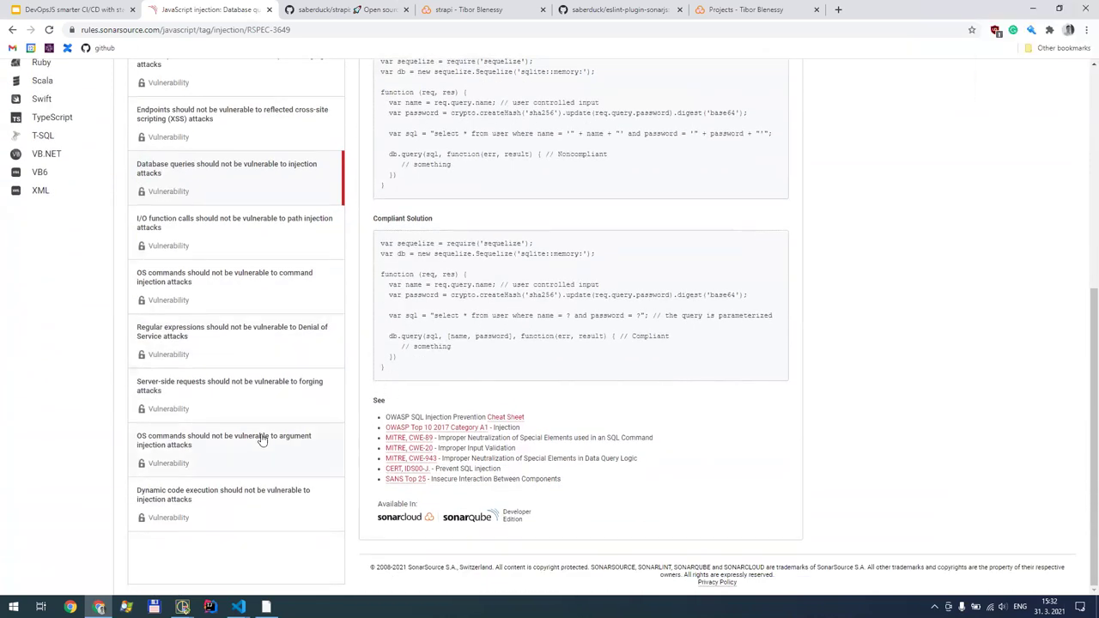
pyautogui.click(180, 440)
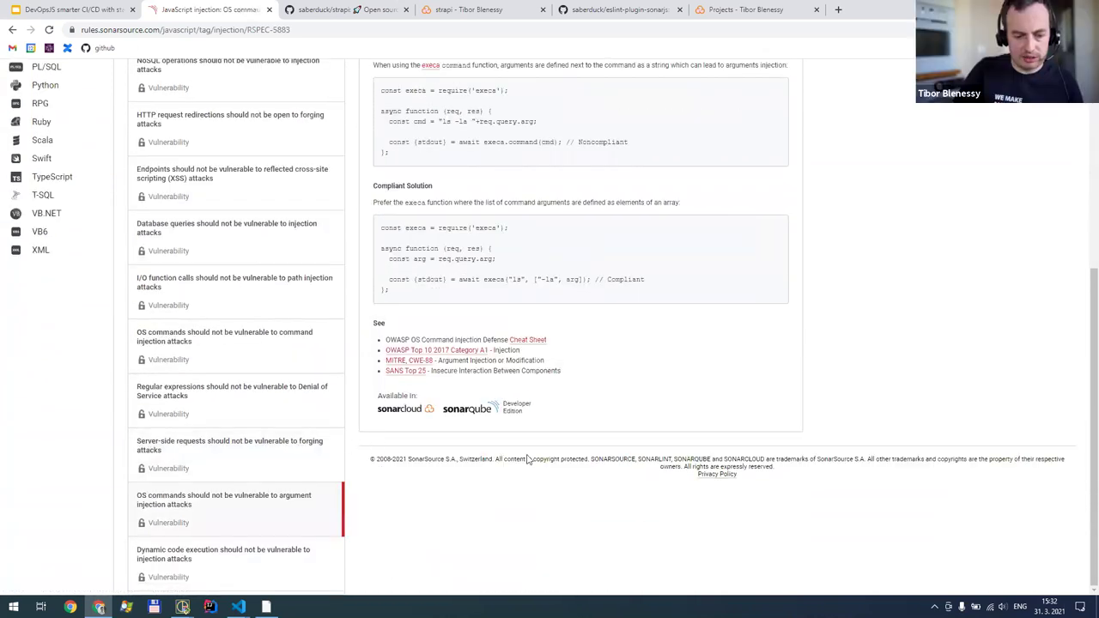
pyautogui.scroll(4, 528, 456)
pyautogui.scroll(-3, 254, 420)
pyautogui.scroll(3, 252, 417)
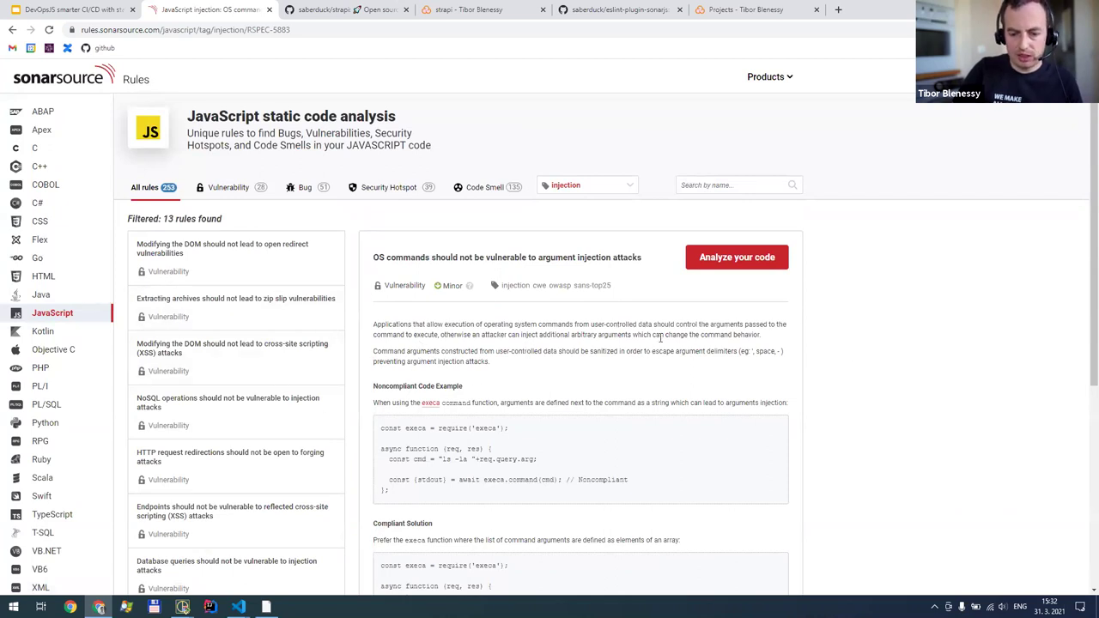
pyautogui.scroll(-2, 851, 363)
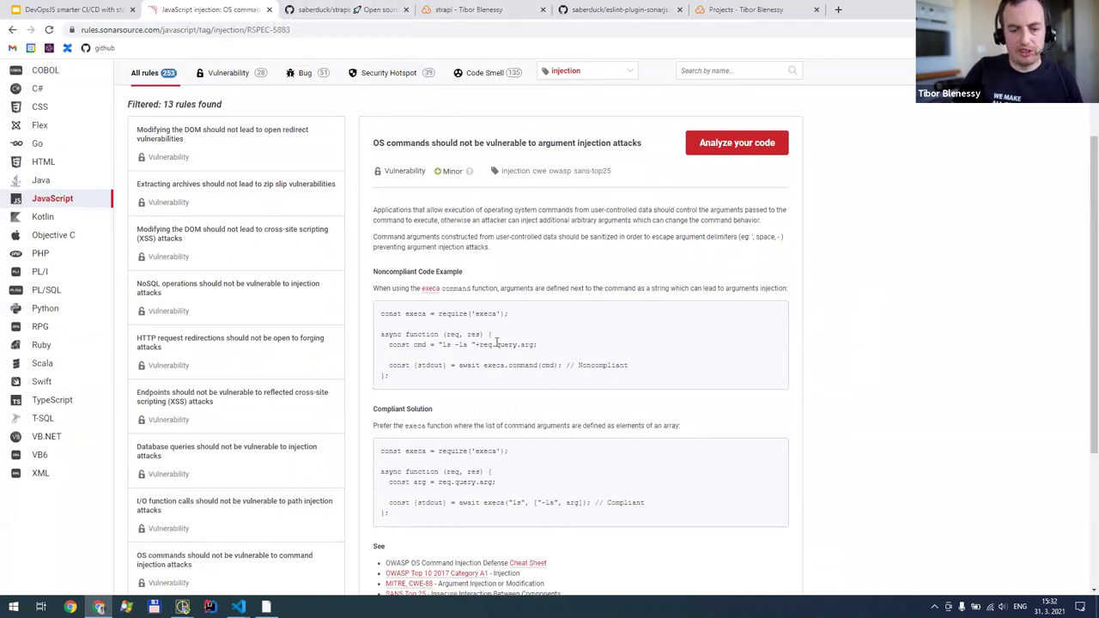
pyautogui.scroll(-1, 496, 343)
pyautogui.scroll(2, 232, 386)
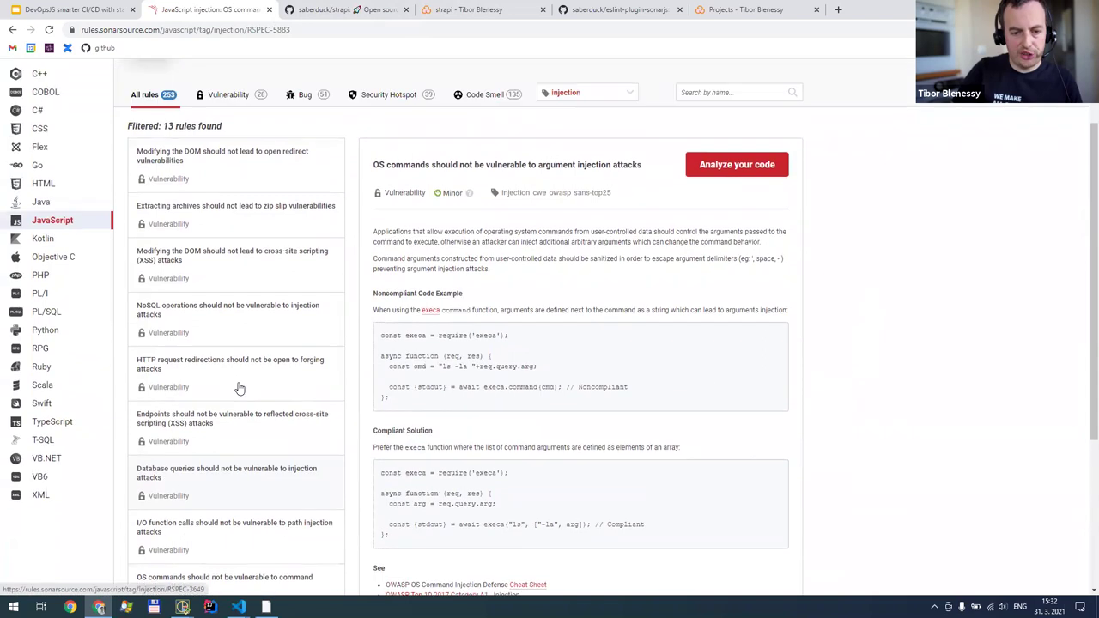
pyautogui.scroll(2, 240, 389)
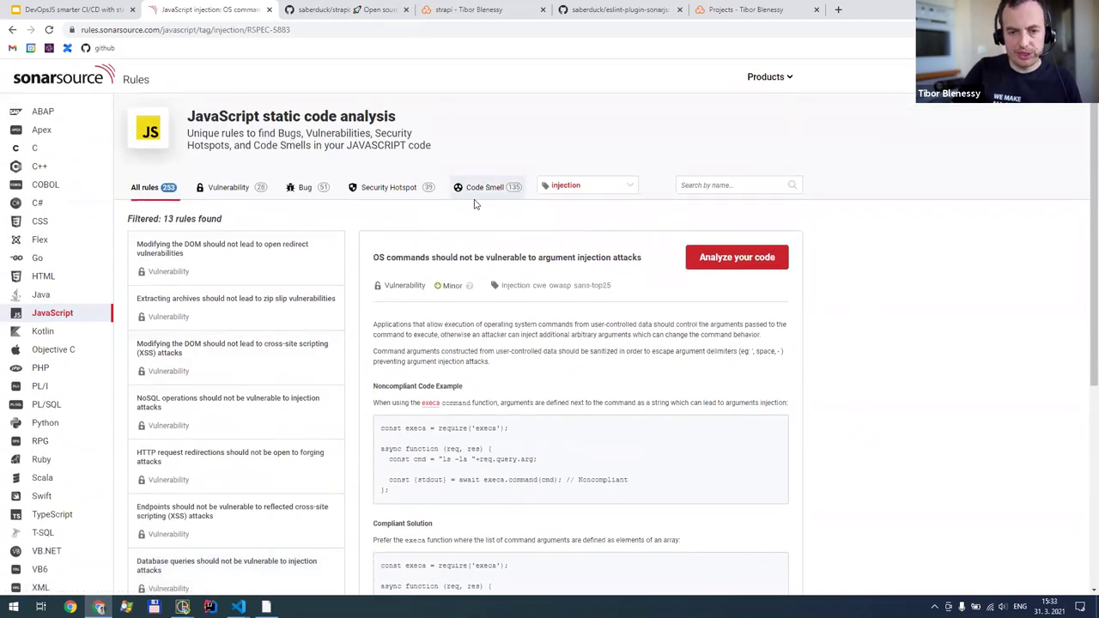
# Return to the slide deck and follow the peach.sonarsource.com link on slide 15 to the OWASP Juice Shop SQL injection issue
pyautogui.click(77, 12)
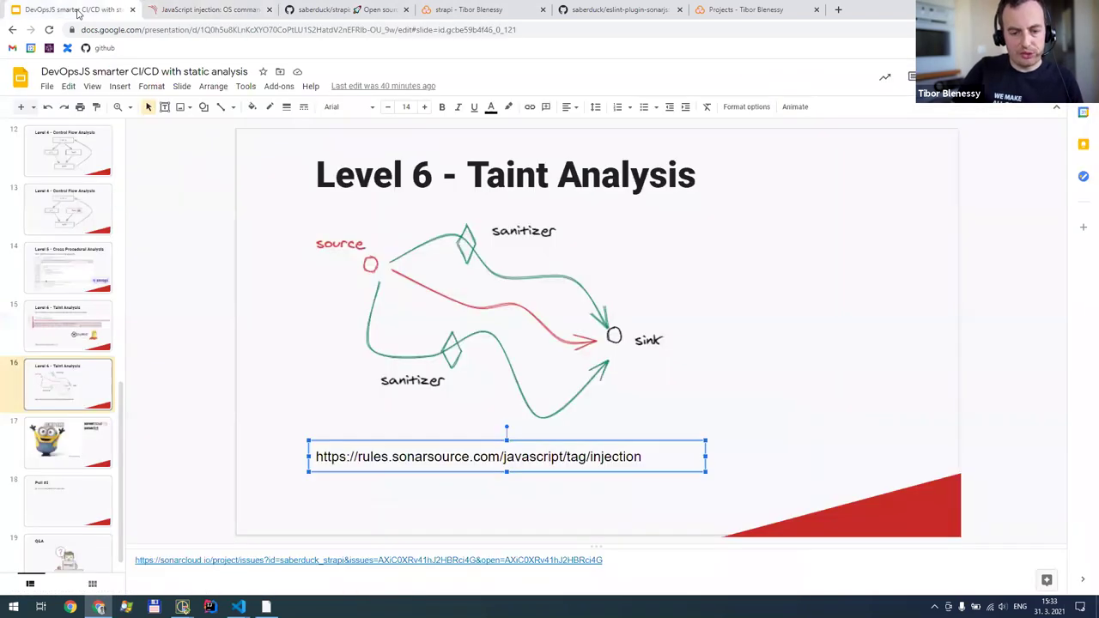
pyautogui.click(67, 330)
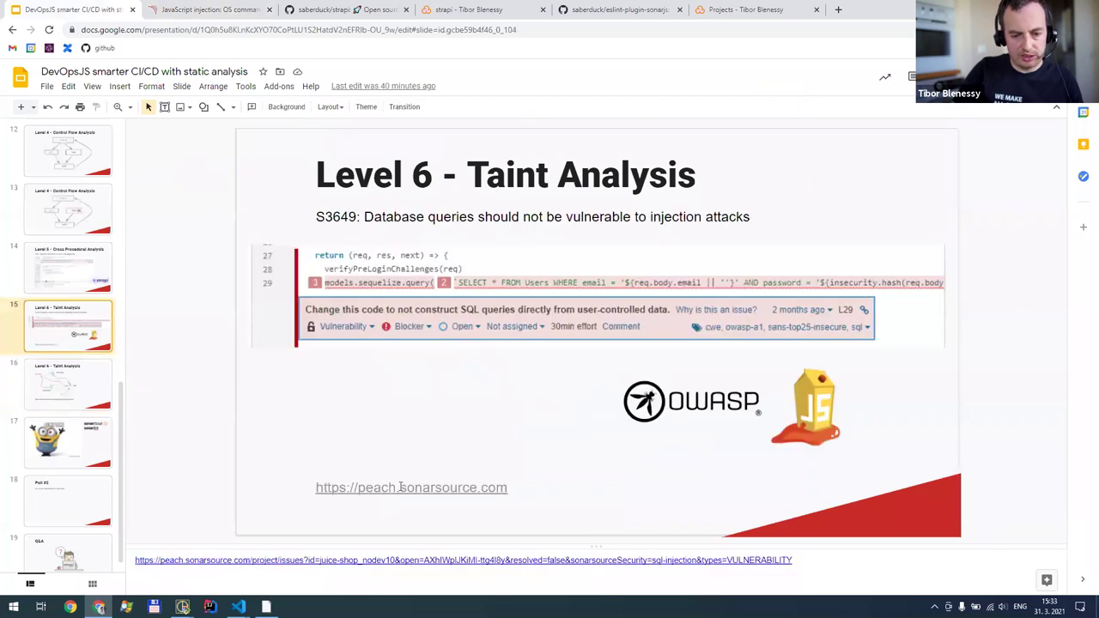
pyautogui.click(391, 490)
pyautogui.click(390, 511)
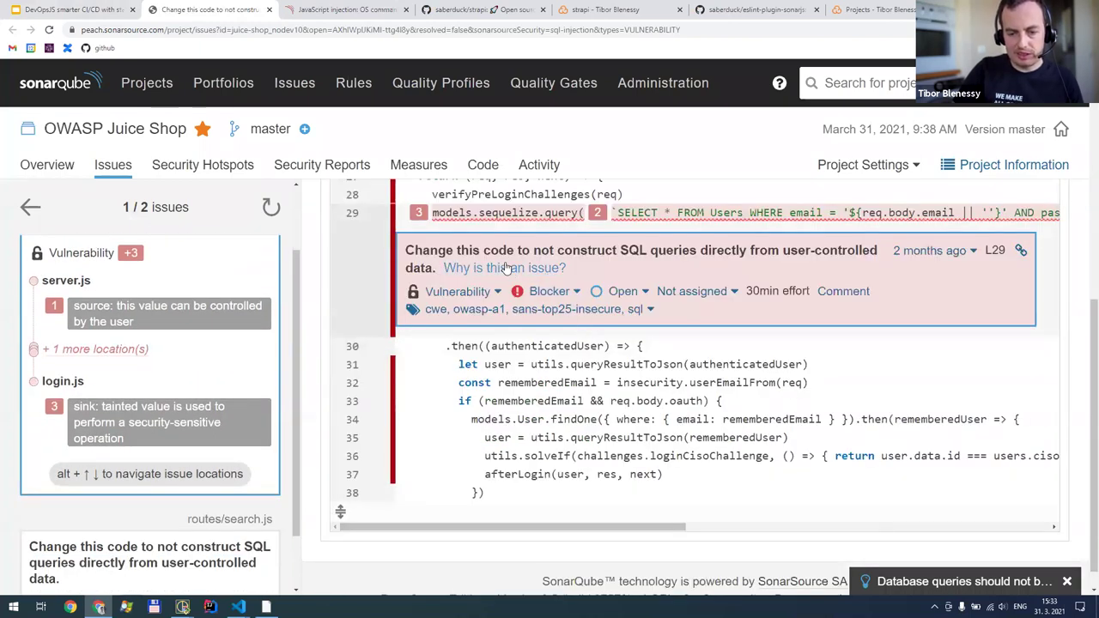
# Open the issue's rule explanation and review its description, noncompliant code example and compliant solution
pyautogui.click(507, 269)
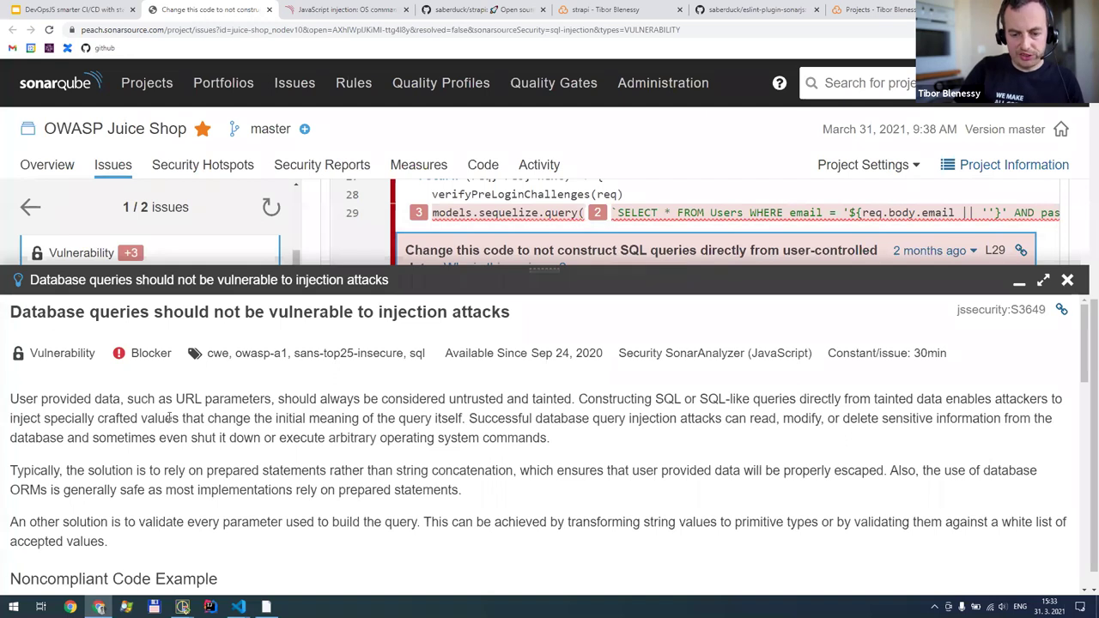
pyautogui.moveTo(34, 399); pyautogui.dragTo(394, 440)
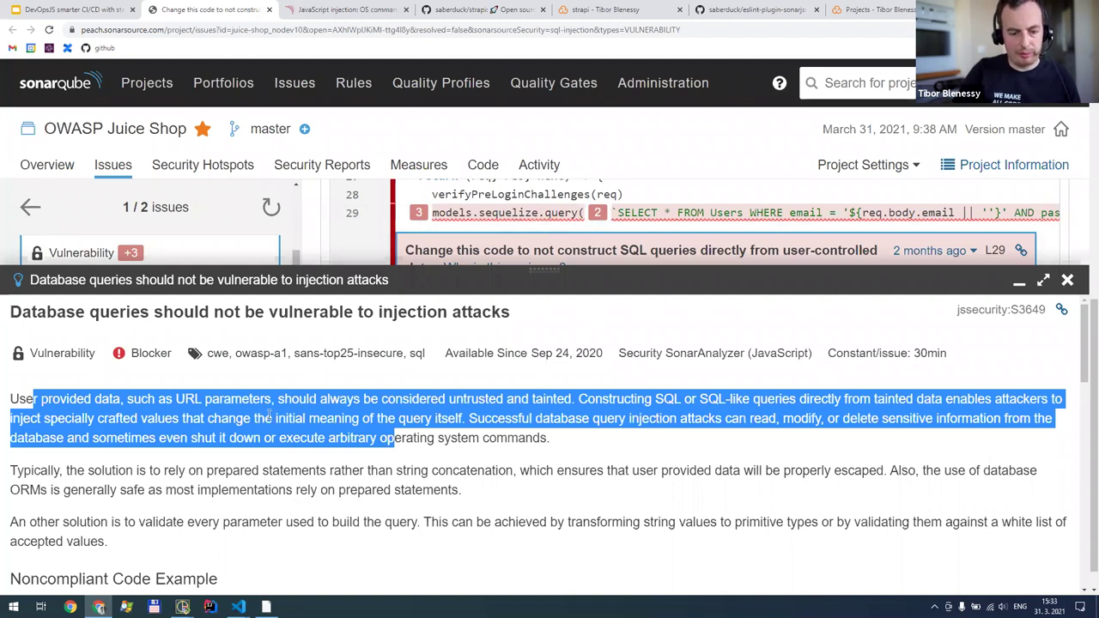
pyautogui.scroll(-4, 269, 415)
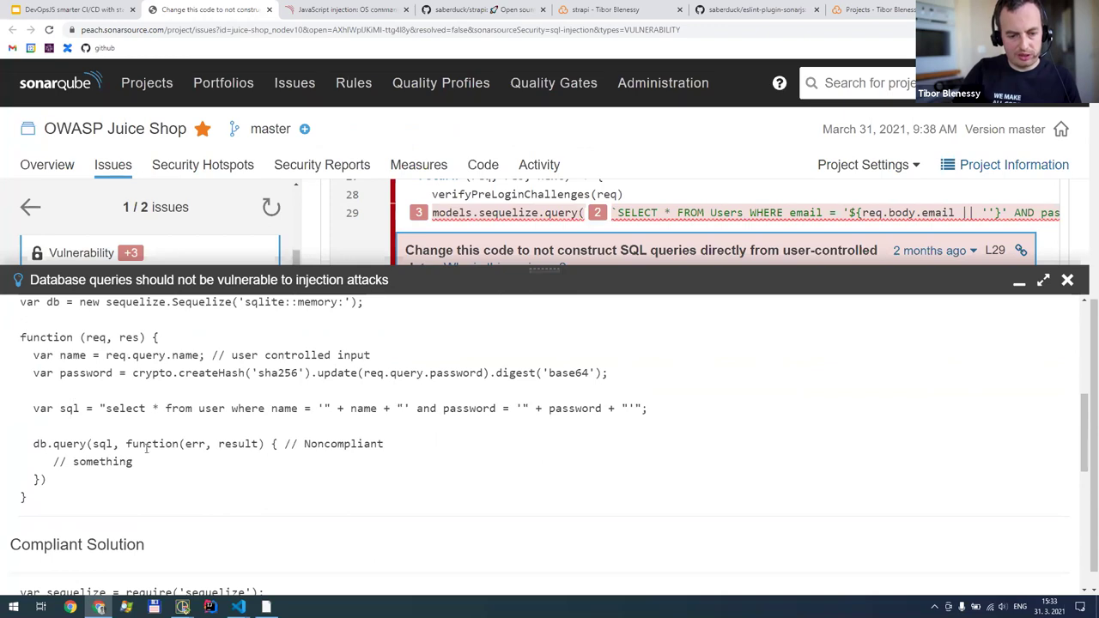
pyautogui.scroll(1, 266, 397)
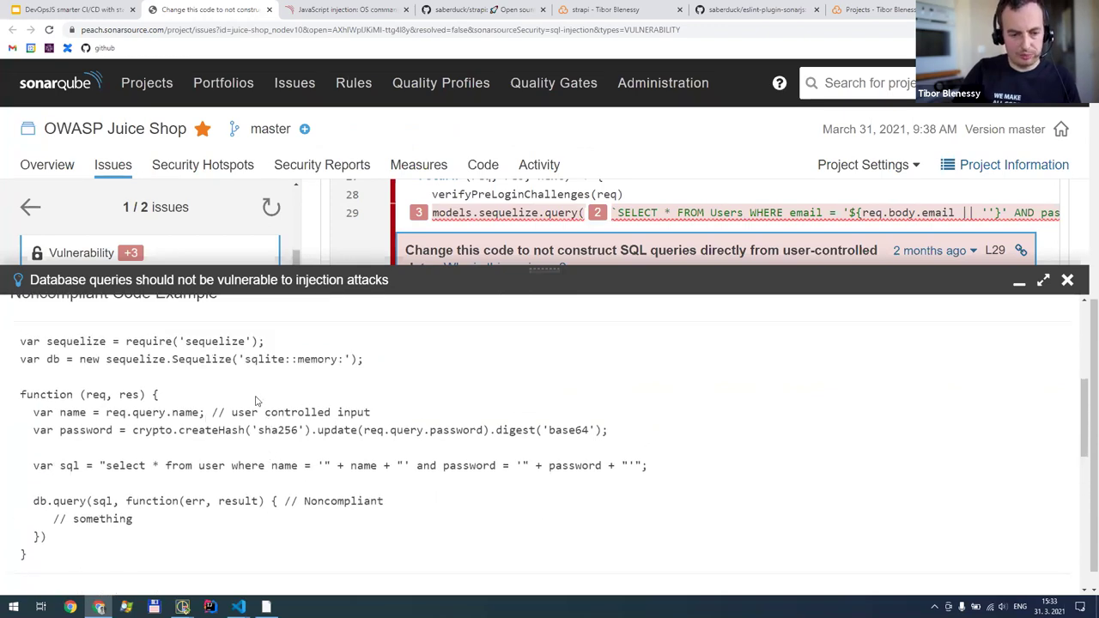
pyautogui.scroll(-2, 314, 407)
pyautogui.scroll(-3, 327, 375)
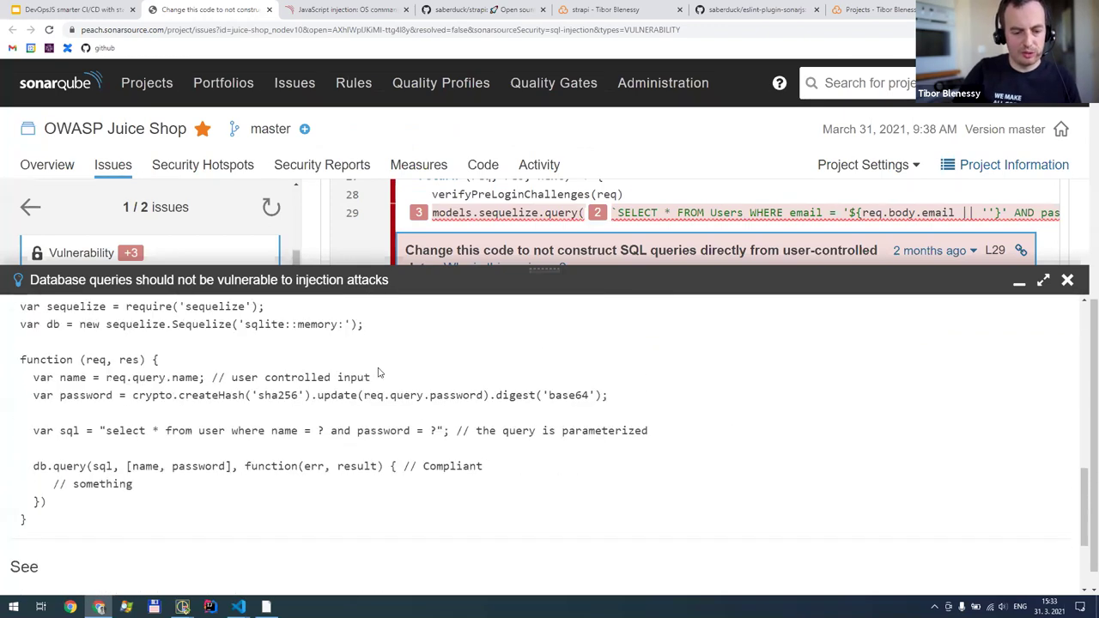
pyautogui.scroll(-1, 138, 412)
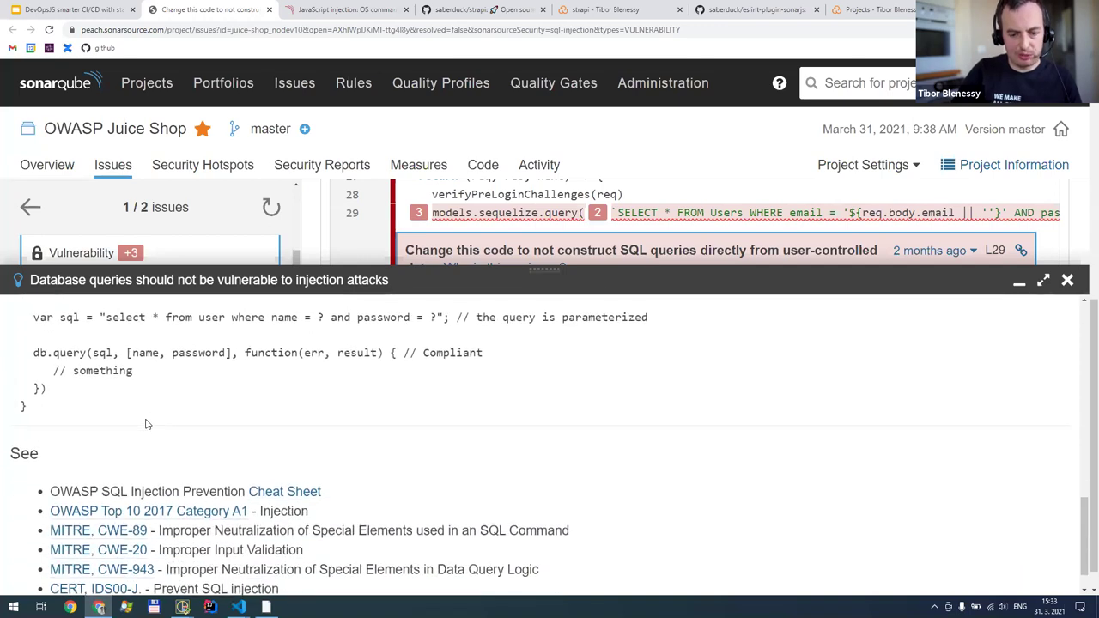
pyautogui.scroll(1, 249, 430)
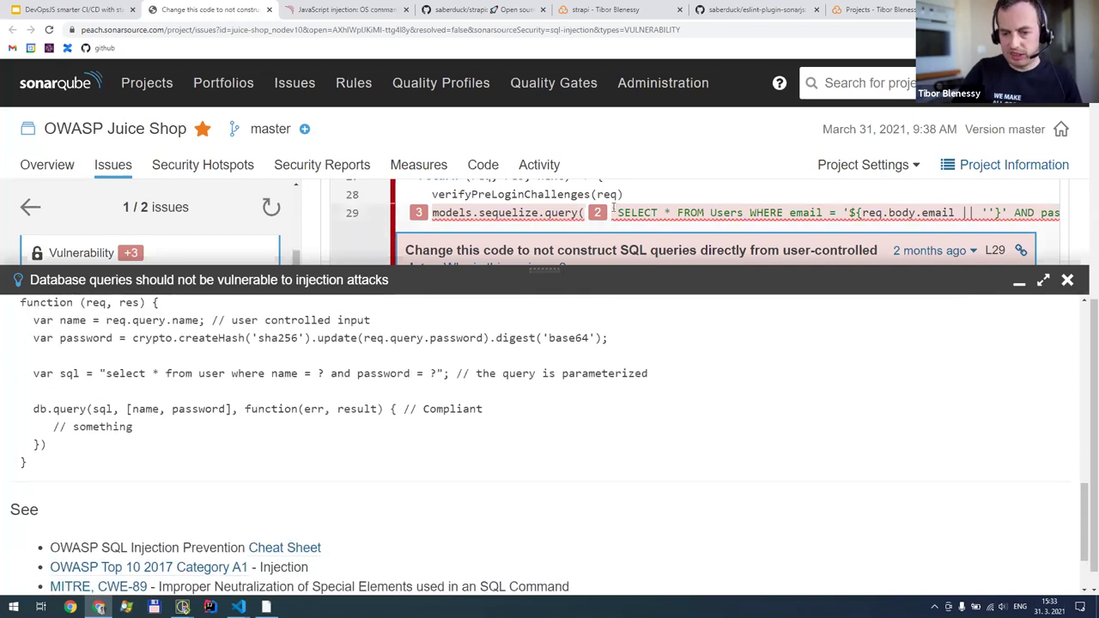
pyautogui.scroll(1, 579, 445)
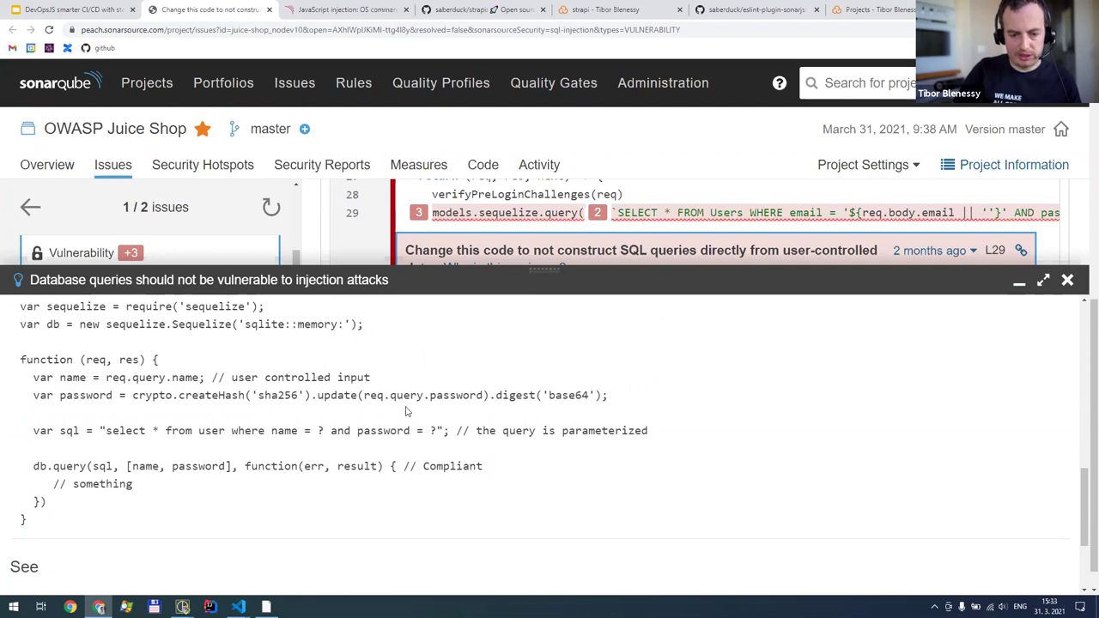
# Highlight the two ? placeholders and the [name, password] parameter array in the compliant solution
pyautogui.doubleClick(315, 431)
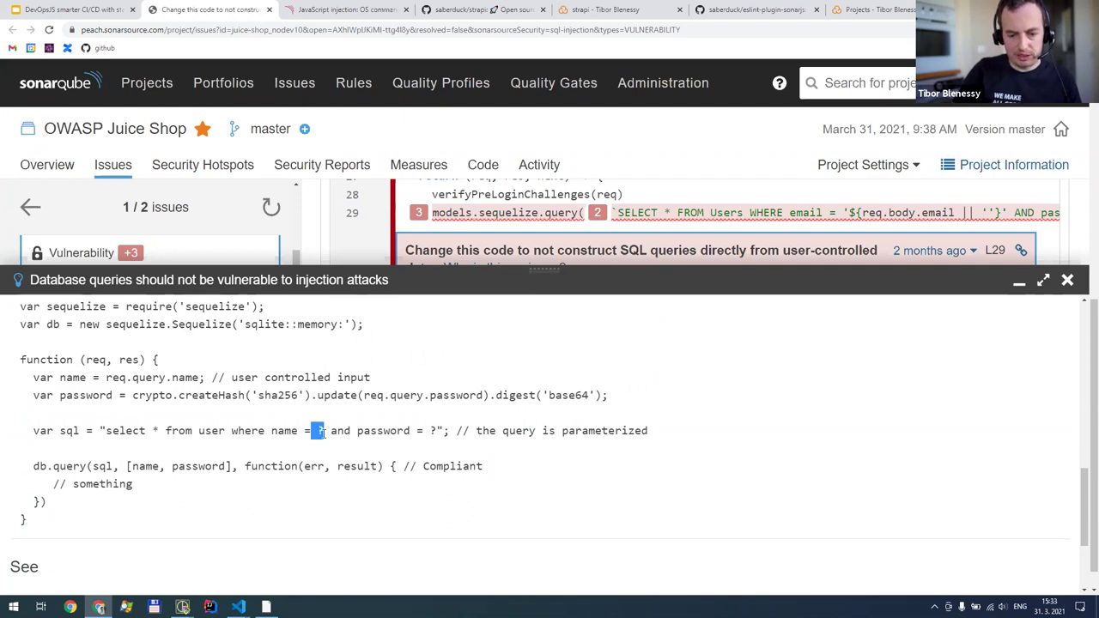
pyautogui.doubleClick(433, 431)
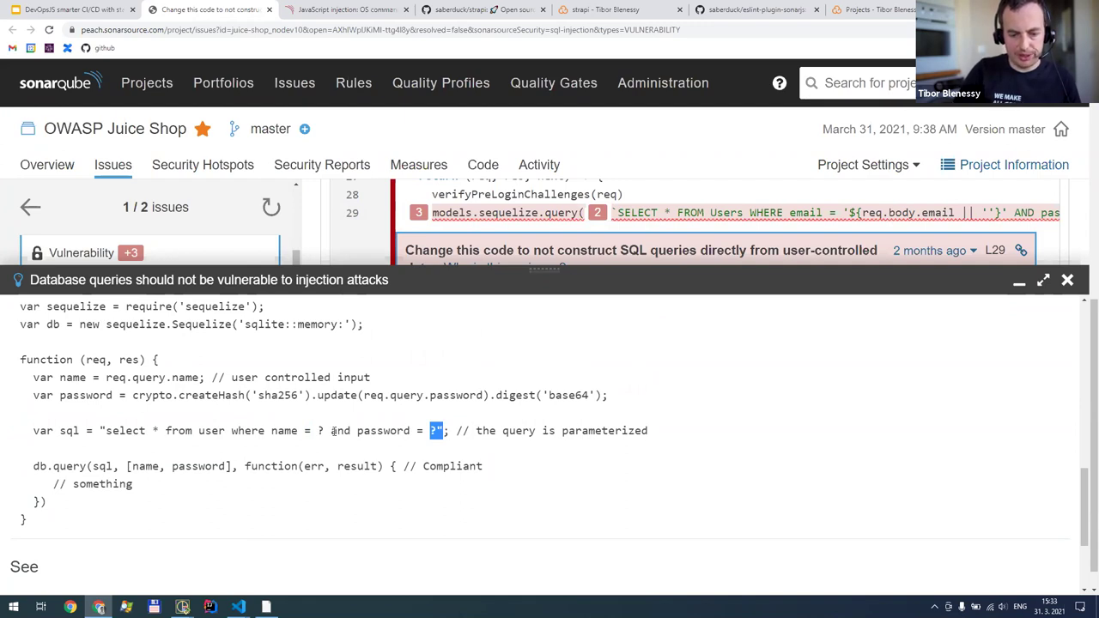
pyautogui.moveTo(126, 465); pyautogui.dragTo(231, 466)
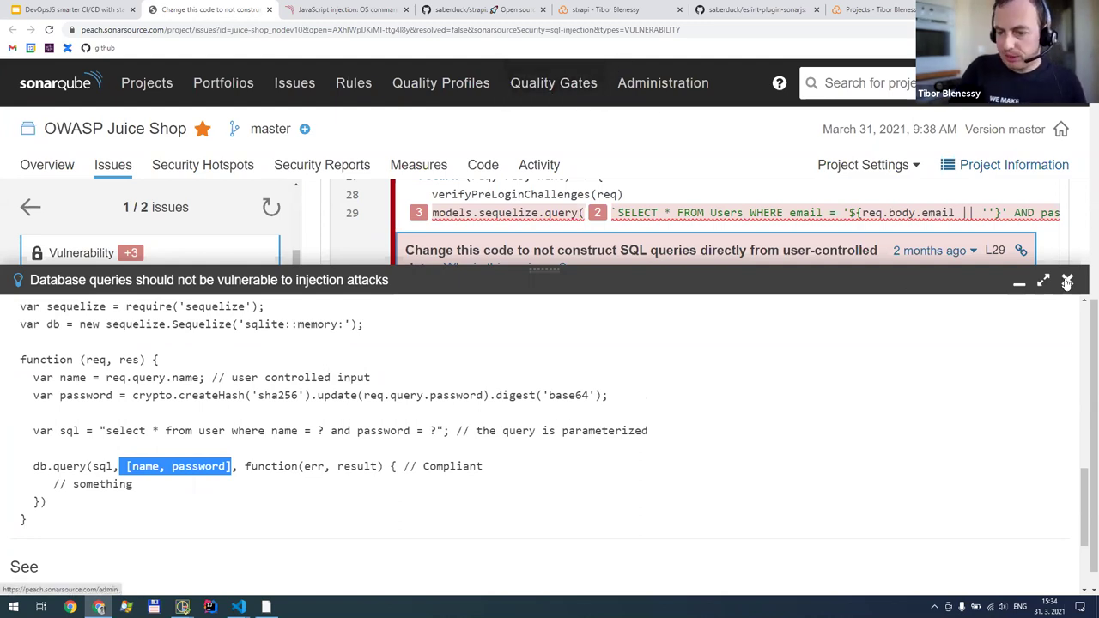
# Switch to the strapi project summary in SonarCloud and examine its quality gate and Code Smells figures
pyautogui.click(604, 8)
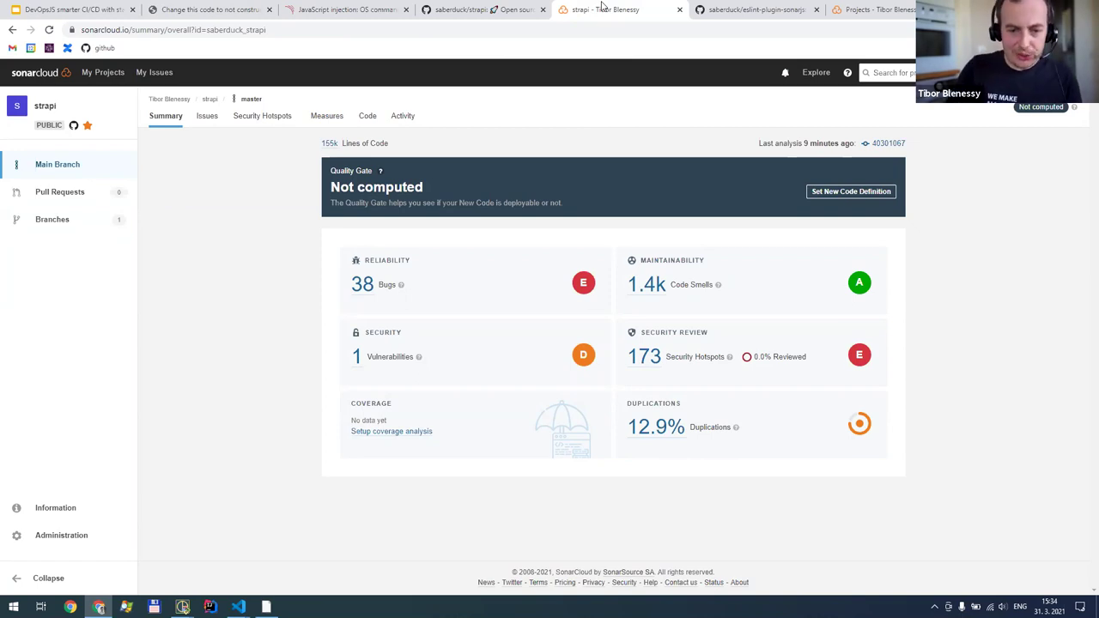
pyautogui.moveTo(380, 172)
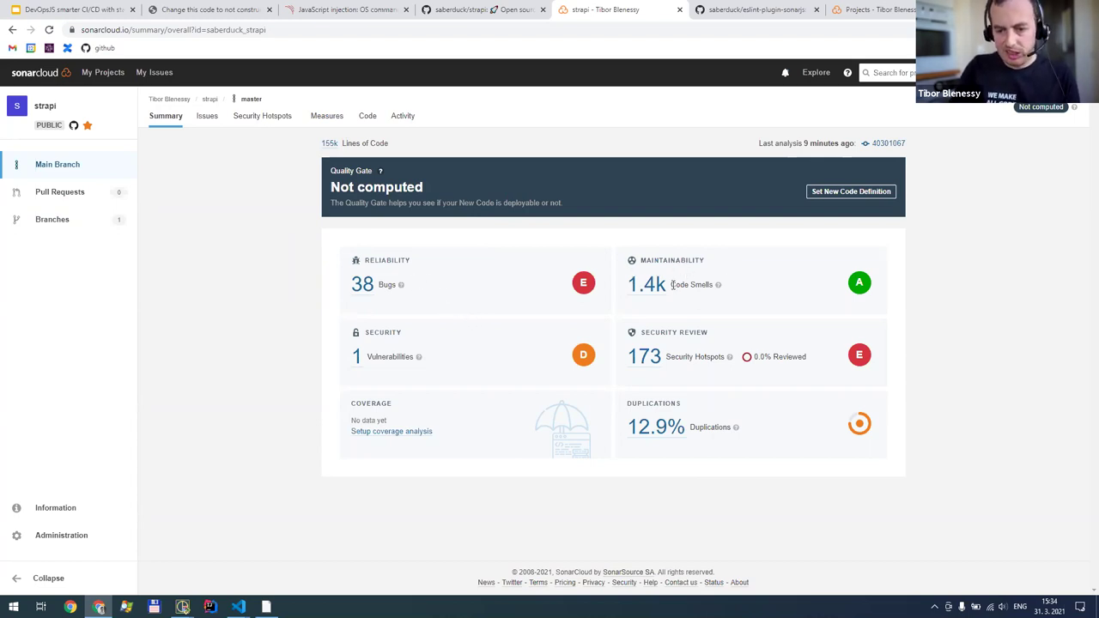
pyautogui.moveTo(674, 285); pyautogui.dragTo(711, 286)
pyautogui.click(777, 291)
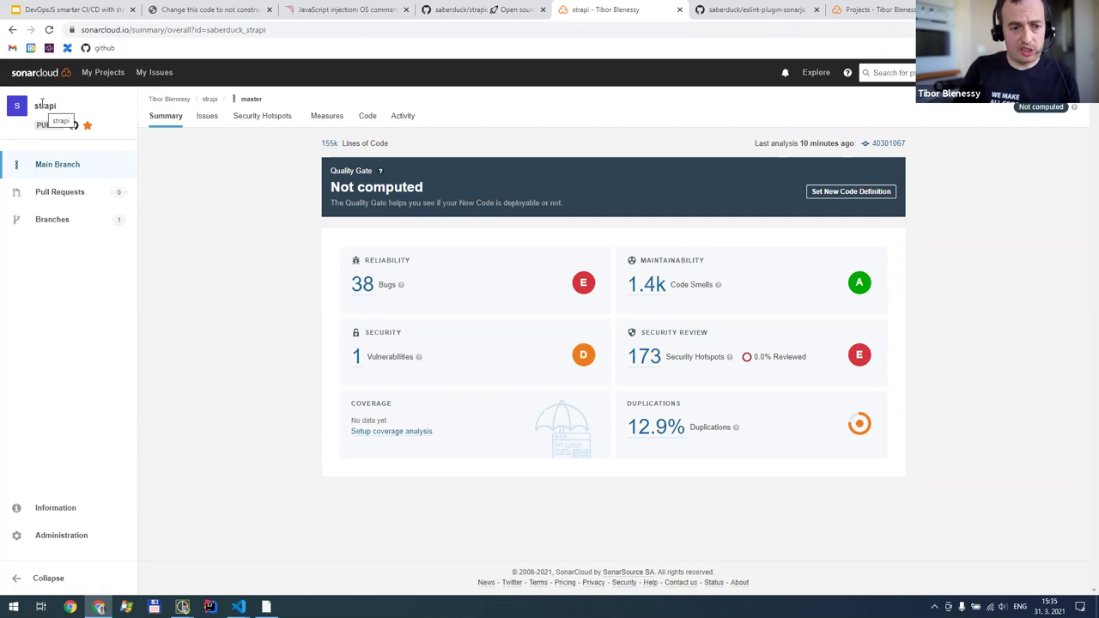
# Open strapi's JWT cipher algorithm vulnerability and resolve it as a false positive with the comment "default is actually safe"
pyautogui.click(359, 358)
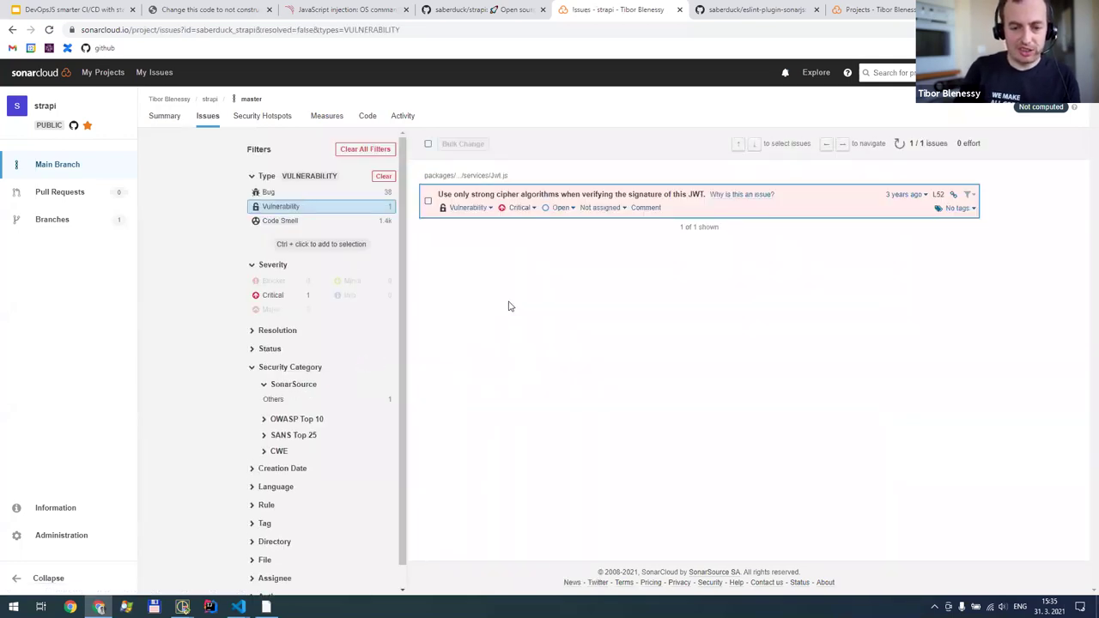
pyautogui.click(562, 197)
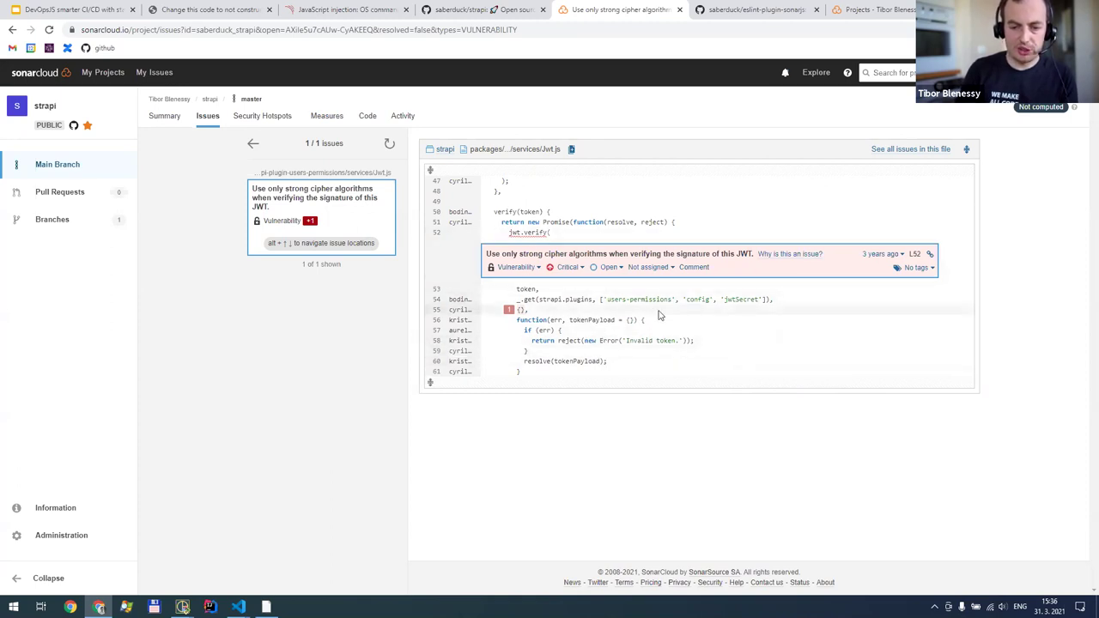
pyautogui.click(610, 267)
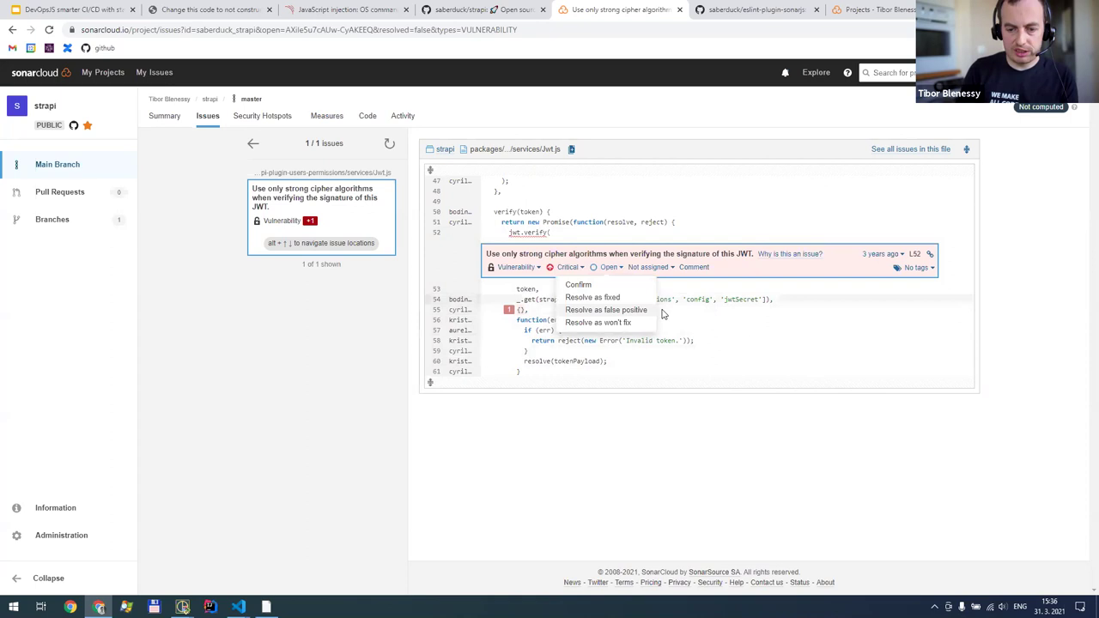
pyautogui.click(633, 311)
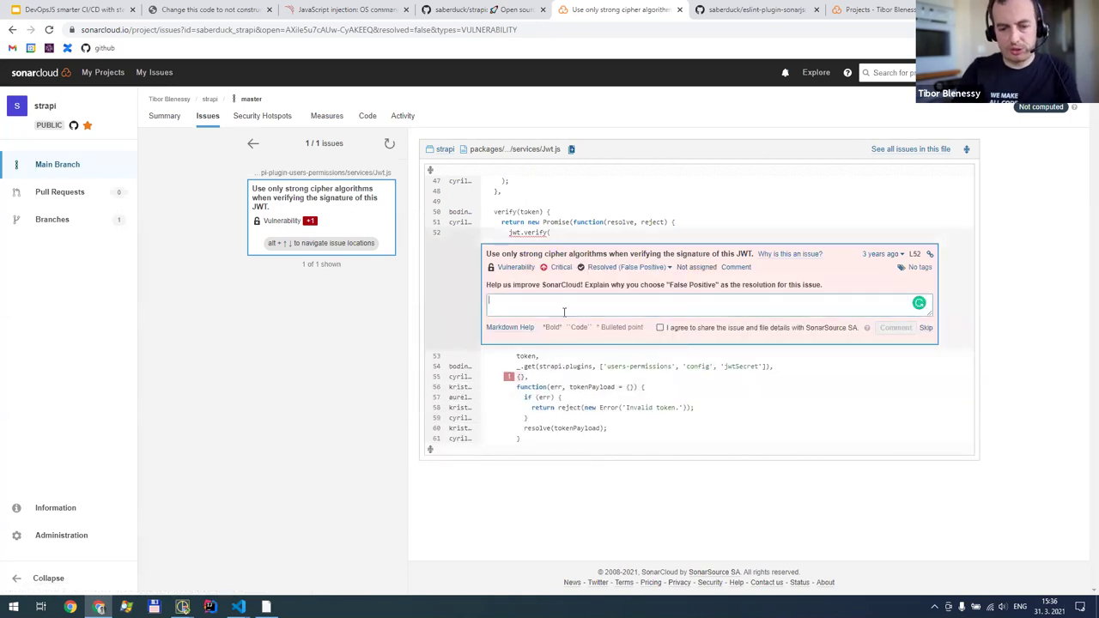
pyautogui.write('default is actually safe')
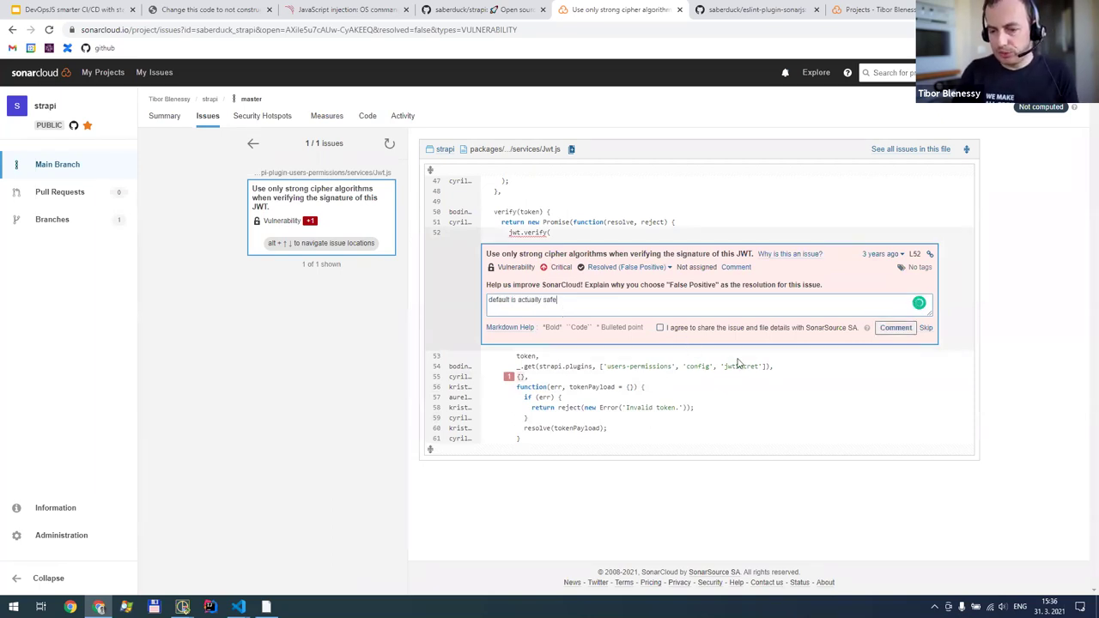
pyautogui.click(895, 329)
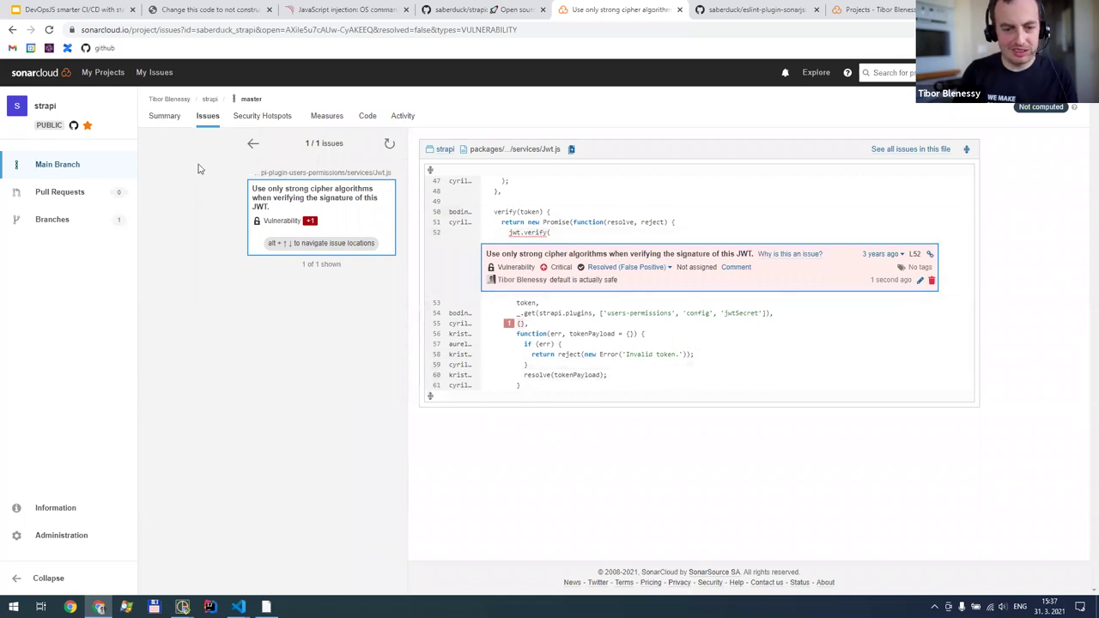
# Return to the strapi project summary, enlarge the page and check its ratings
pyautogui.click(156, 122)
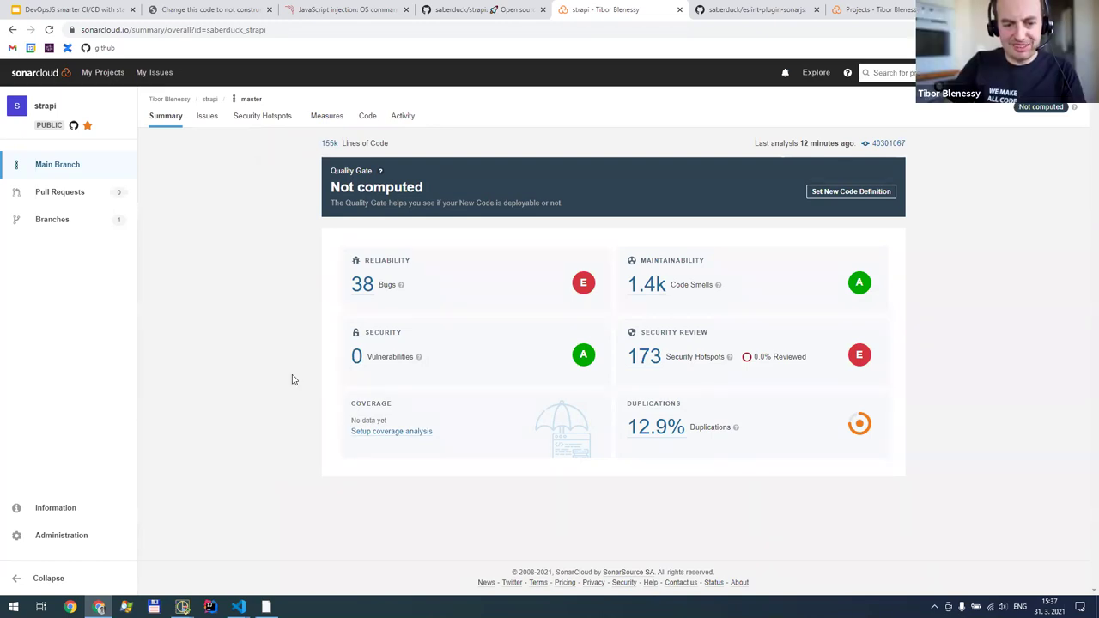
pyautogui.hotkey('ctrl', '+')
pyautogui.hotkey('ctrl', '+')
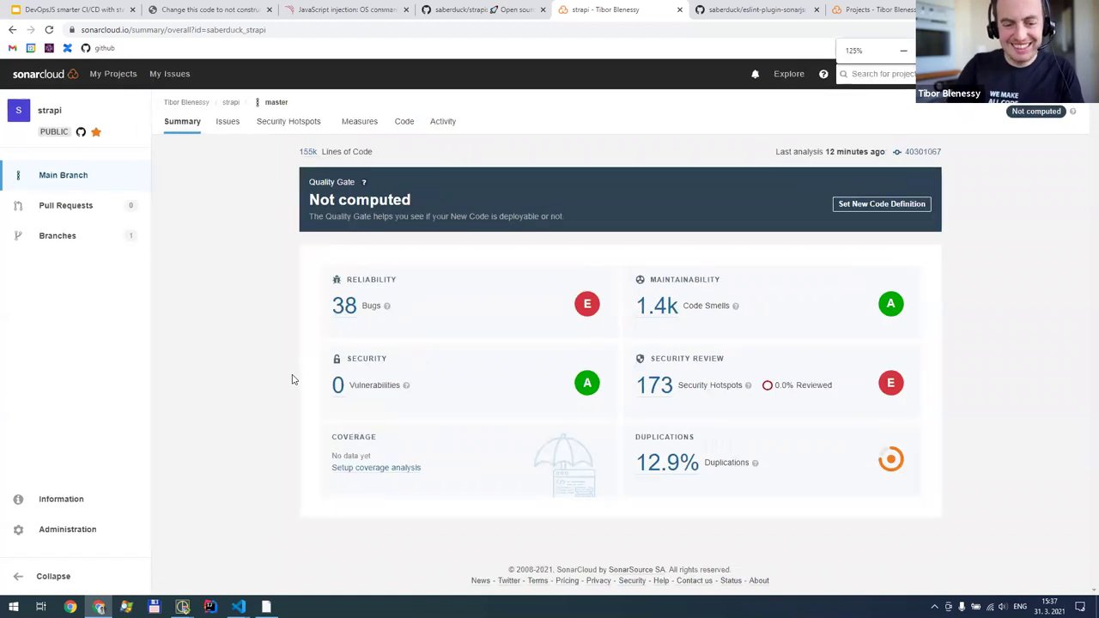
pyautogui.scroll(-1, 205, 315)
pyautogui.scroll(1, 209, 319)
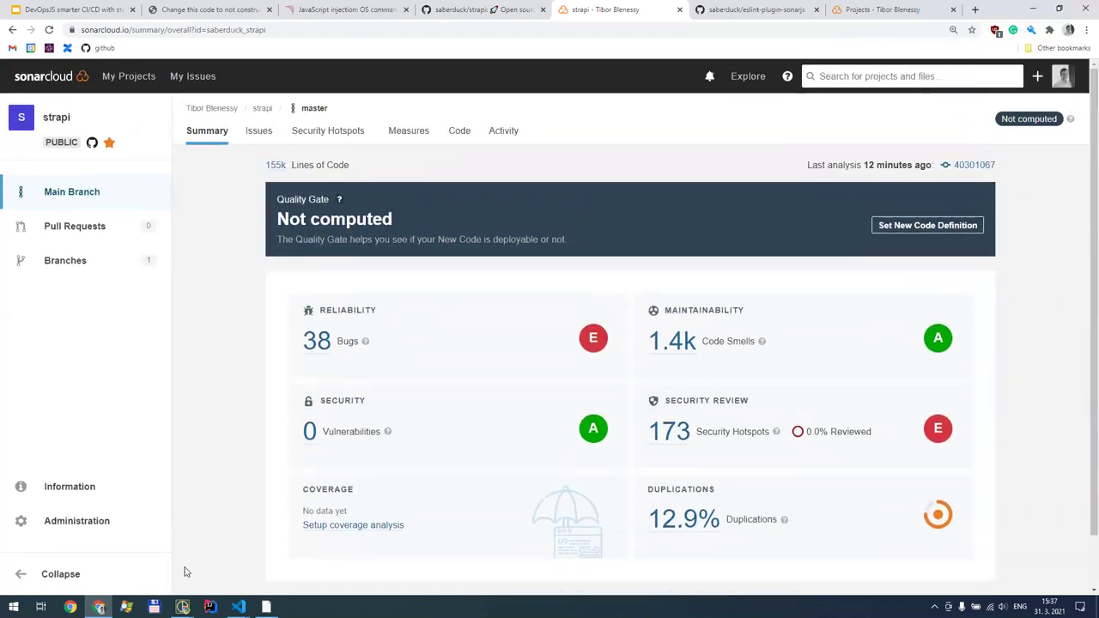
# Switch to the MINGW64 terminal and create and check out a new branch named demo in the strapi repository
pyautogui.moveTo(182, 606)
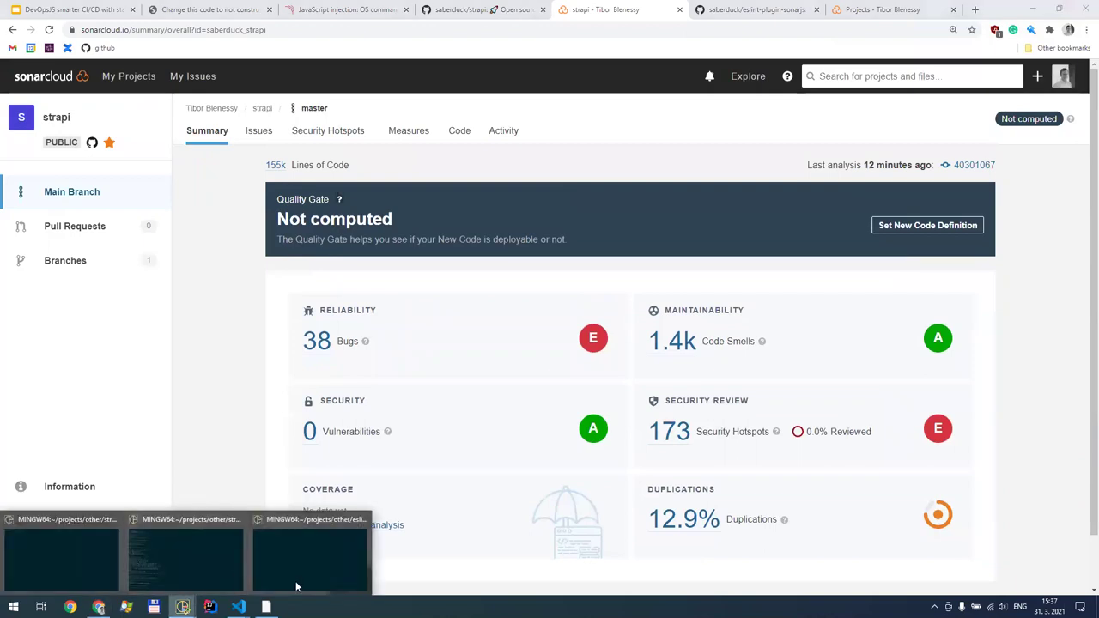
pyautogui.click(186, 559)
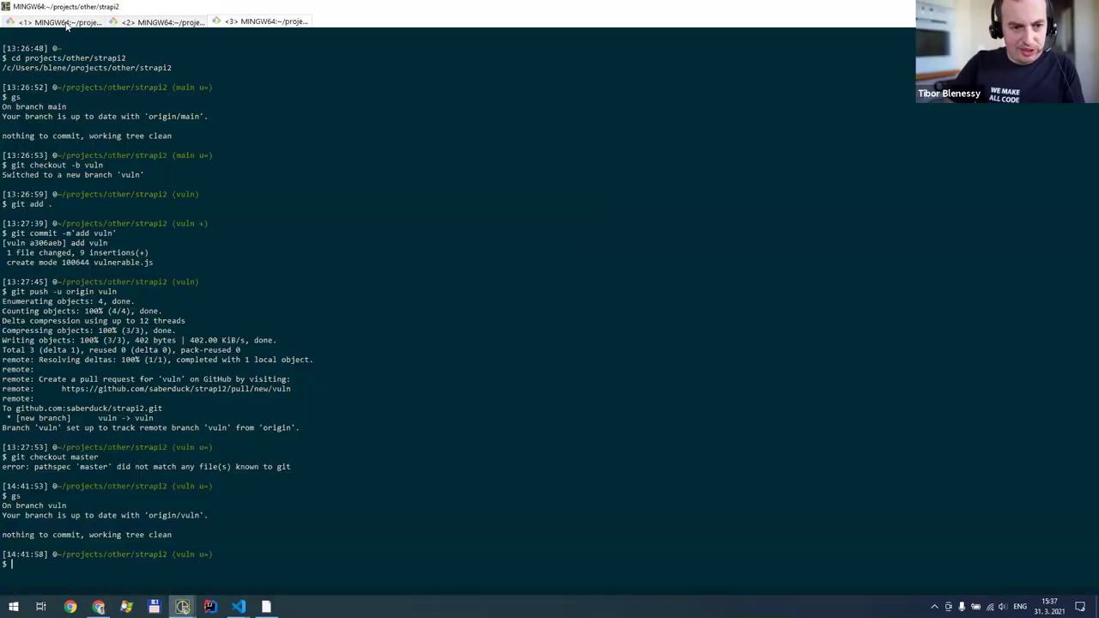
pyautogui.hotkey('ctrl', 'l')
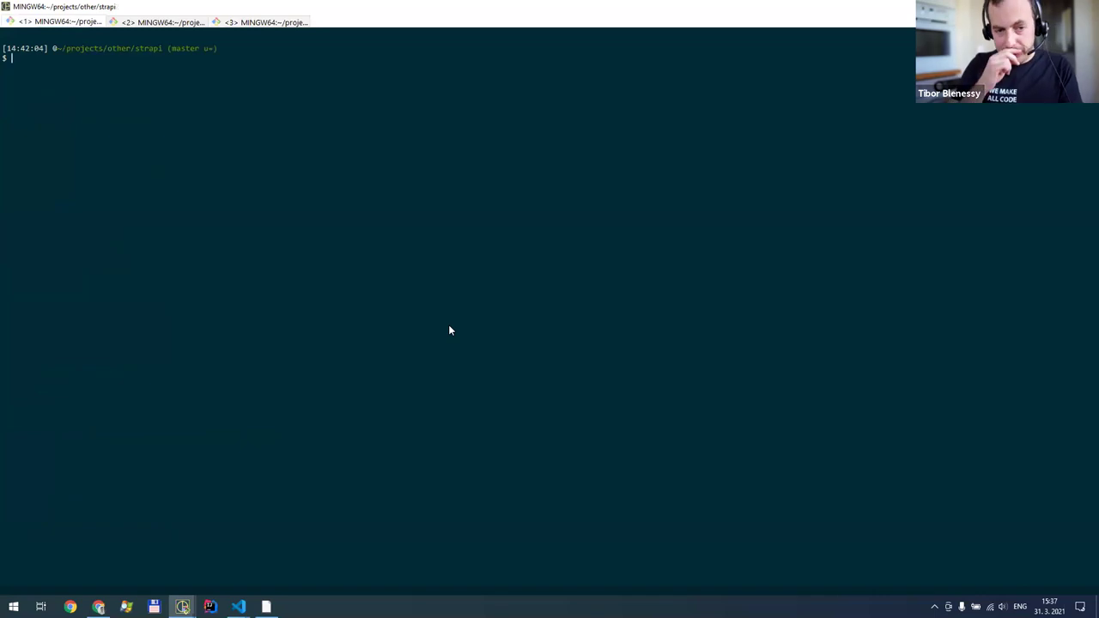
pyautogui.write('git checkout')
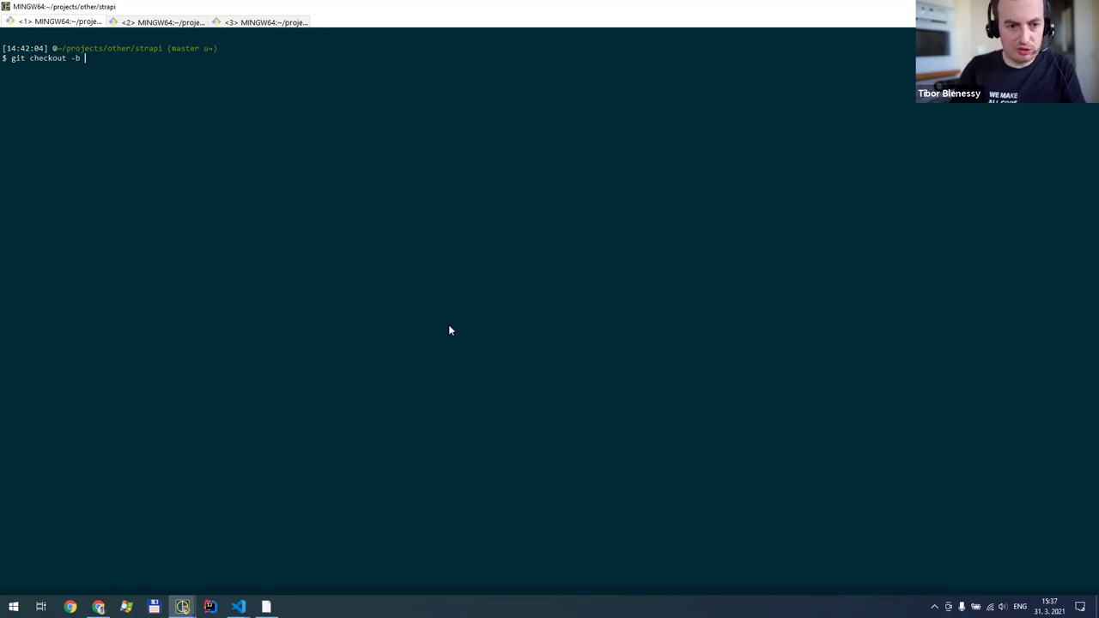
pyautogui.write('-b demo')
pyautogui.press('Return')
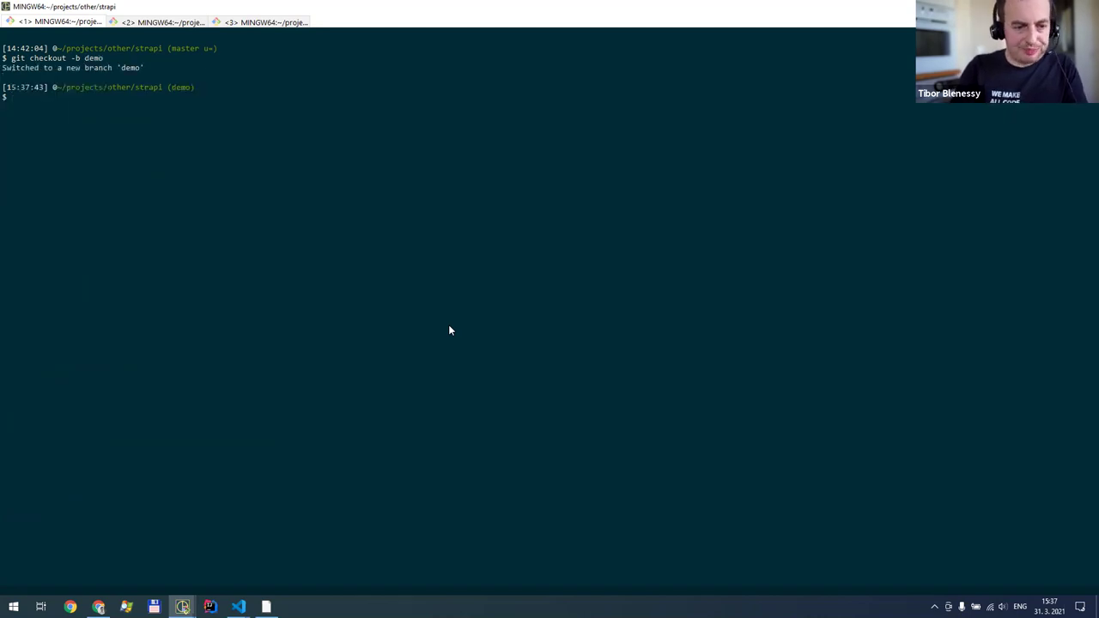
# Open the strapi folder in Visual Studio Code from the terminal and create a root-level file named vulnerable.js
pyautogui.write('cod')
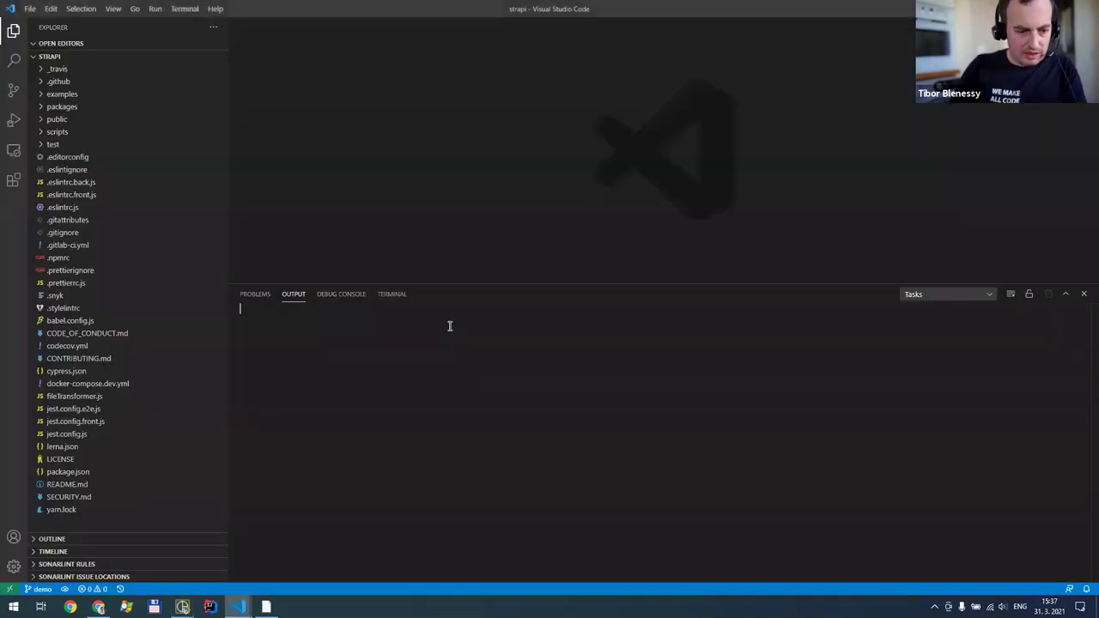
pyautogui.rightClick(79, 529)
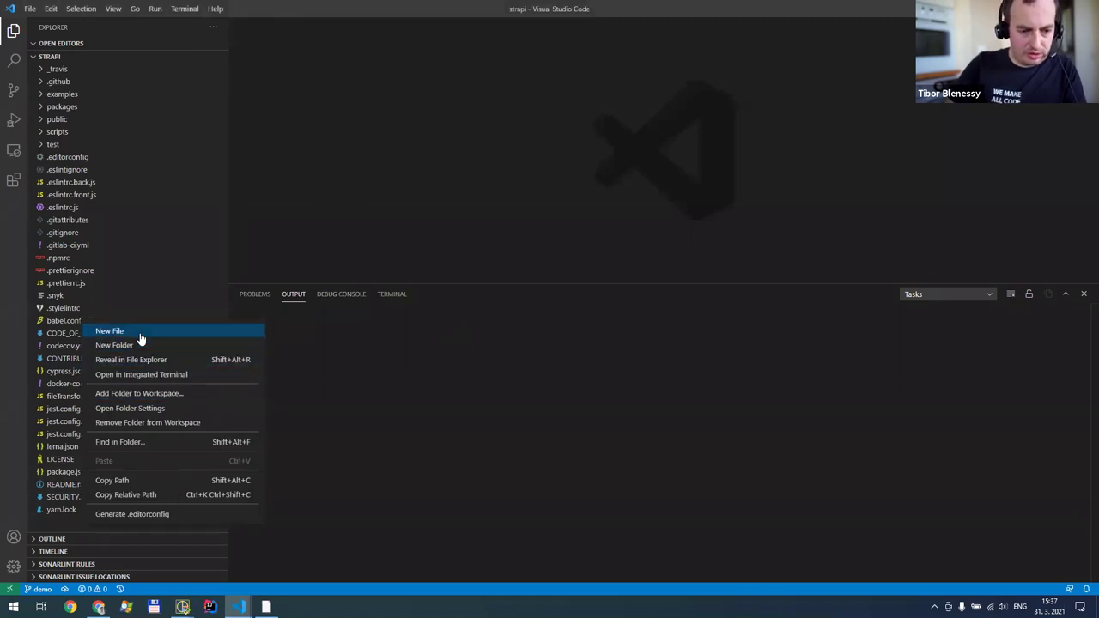
pyautogui.click(140, 338)
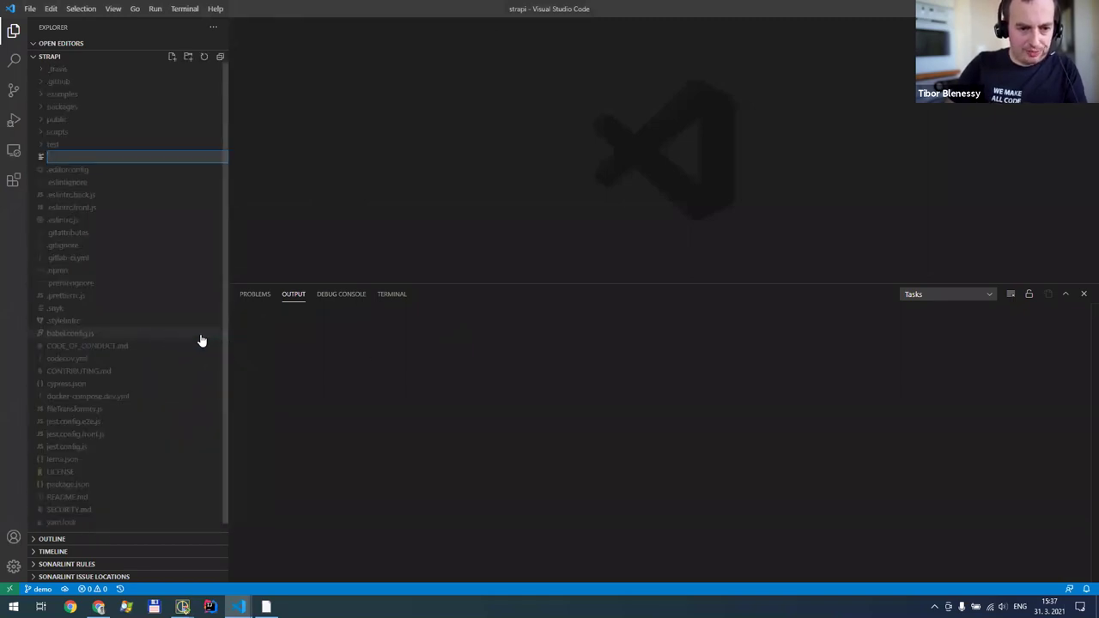
pyautogui.write('vulnerab')
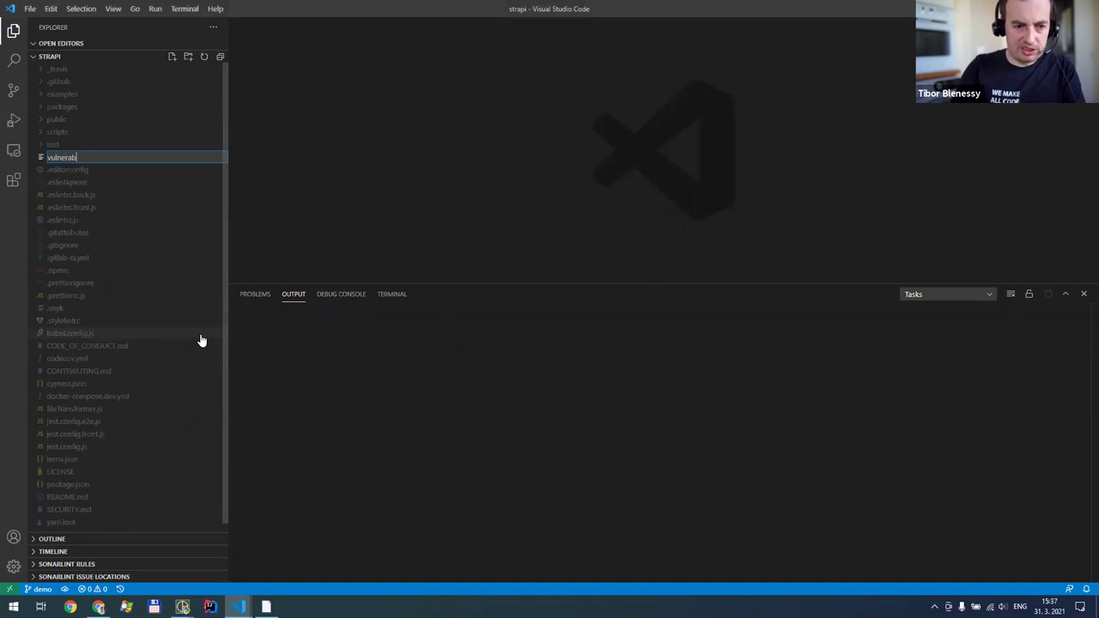
pyautogui.write('le.js')
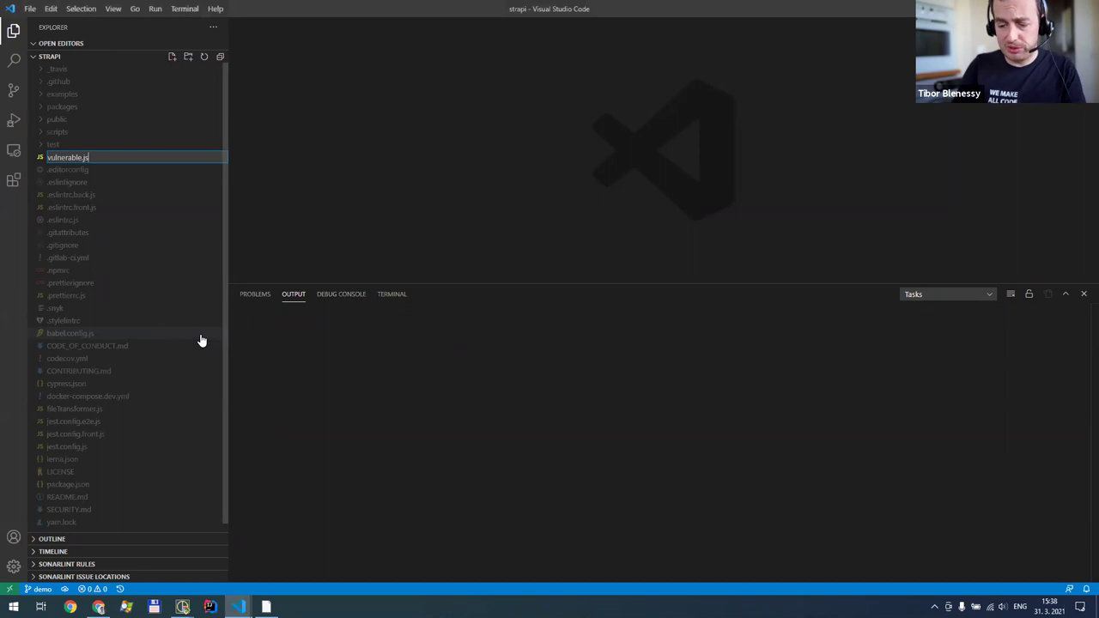
pyautogui.press('Return')
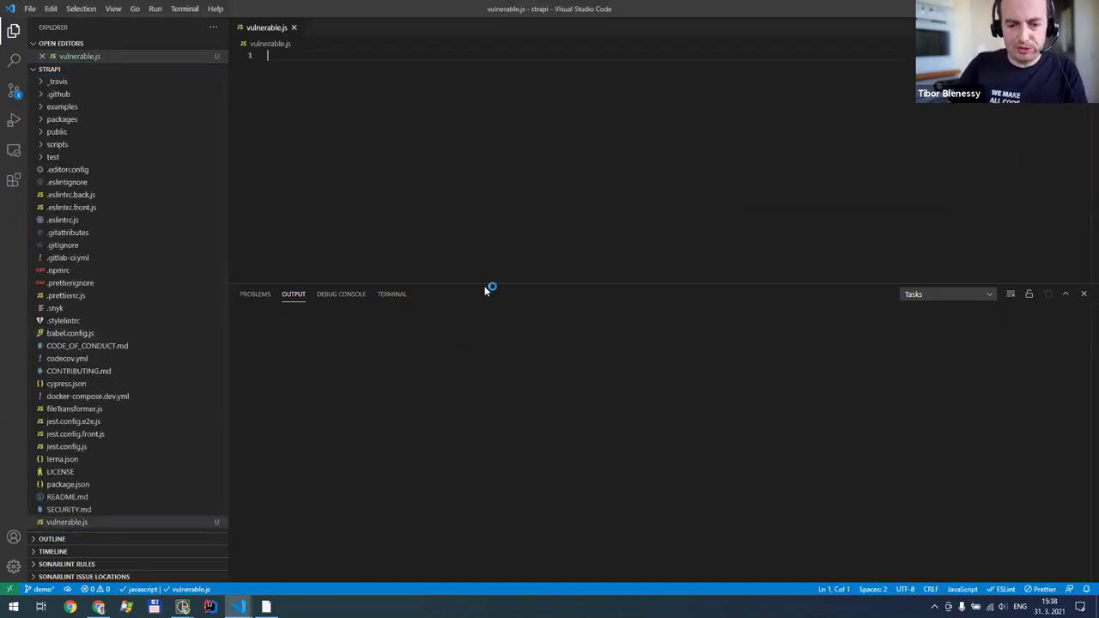
# Copy the Express '/vuln' route code from the notes project's vulnerable.js into strapi's empty vulnerable.js and save it
pyautogui.click(240, 606)
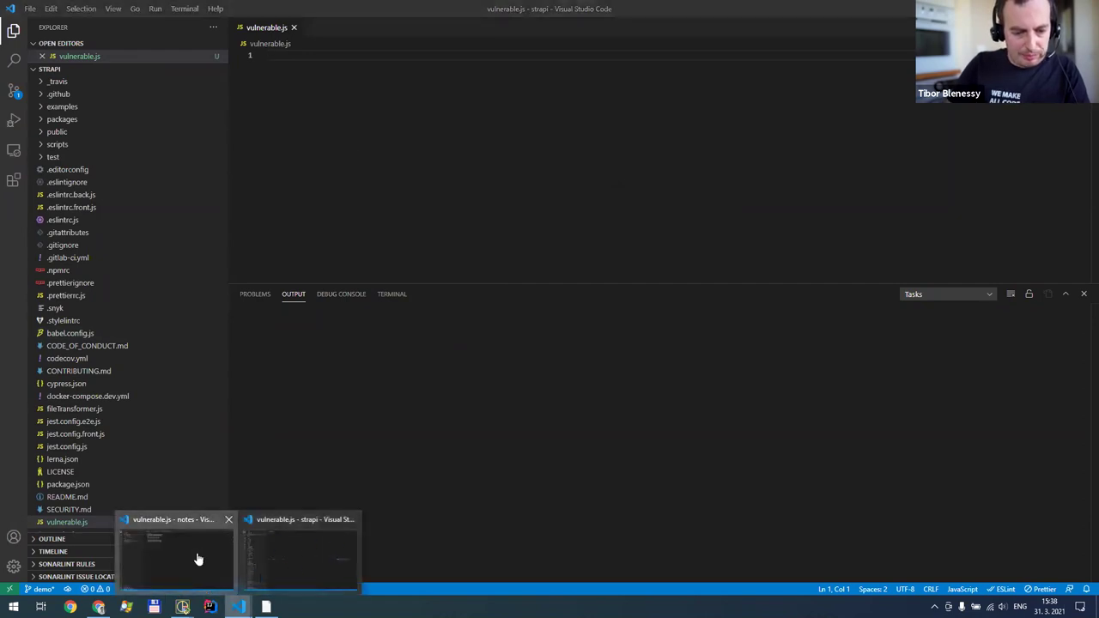
pyautogui.click(197, 554)
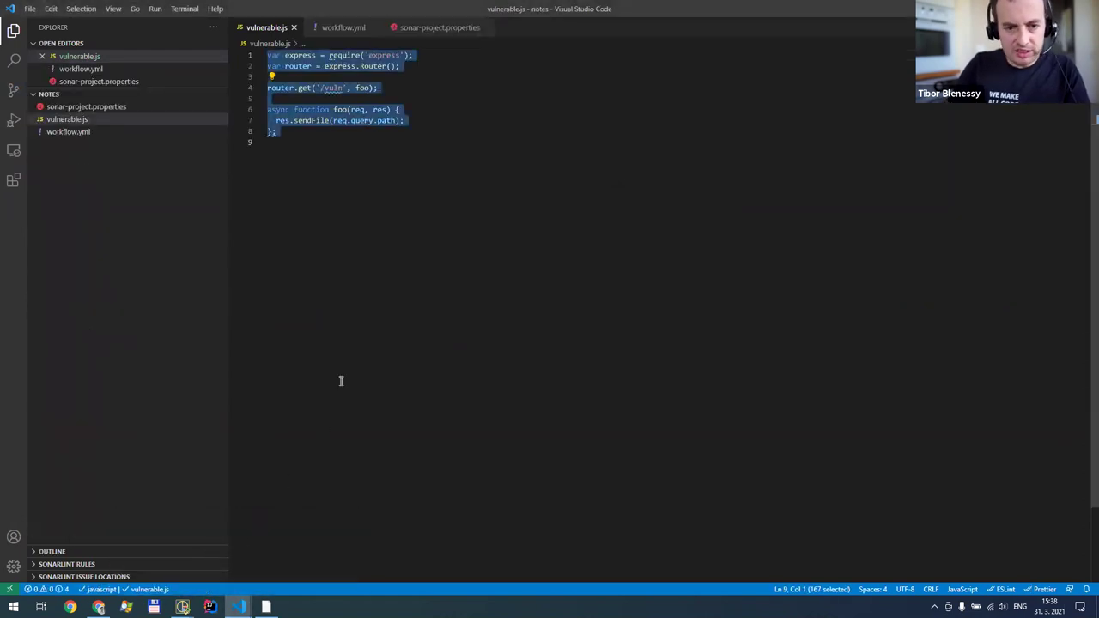
pyautogui.hotkey('alt', 'Tab')
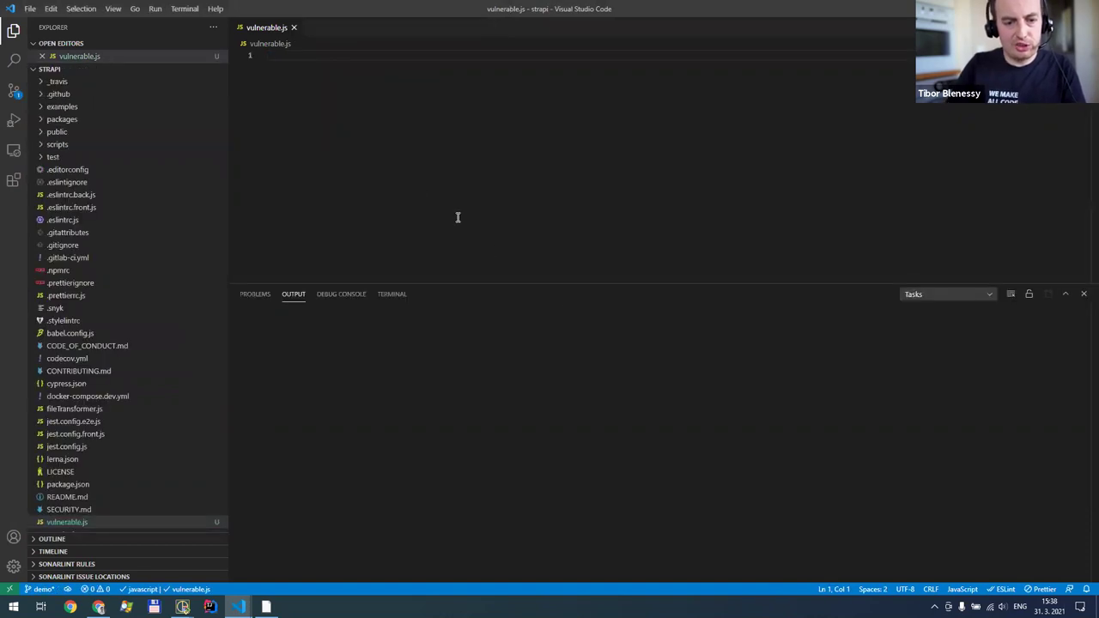
pyautogui.write("var express = require('express'); var router = express.Router();  router.get('/vuln', foo);  async function foo(req, res) {   res.sendFile(req.query.path); };")
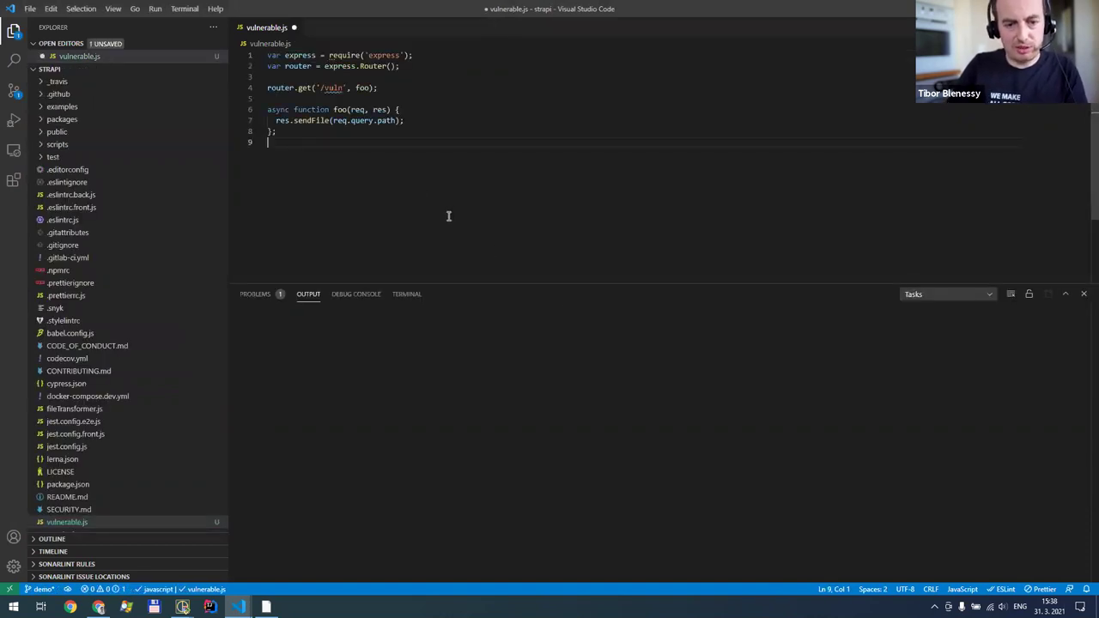
pyautogui.hotkey('ctrl', 's')
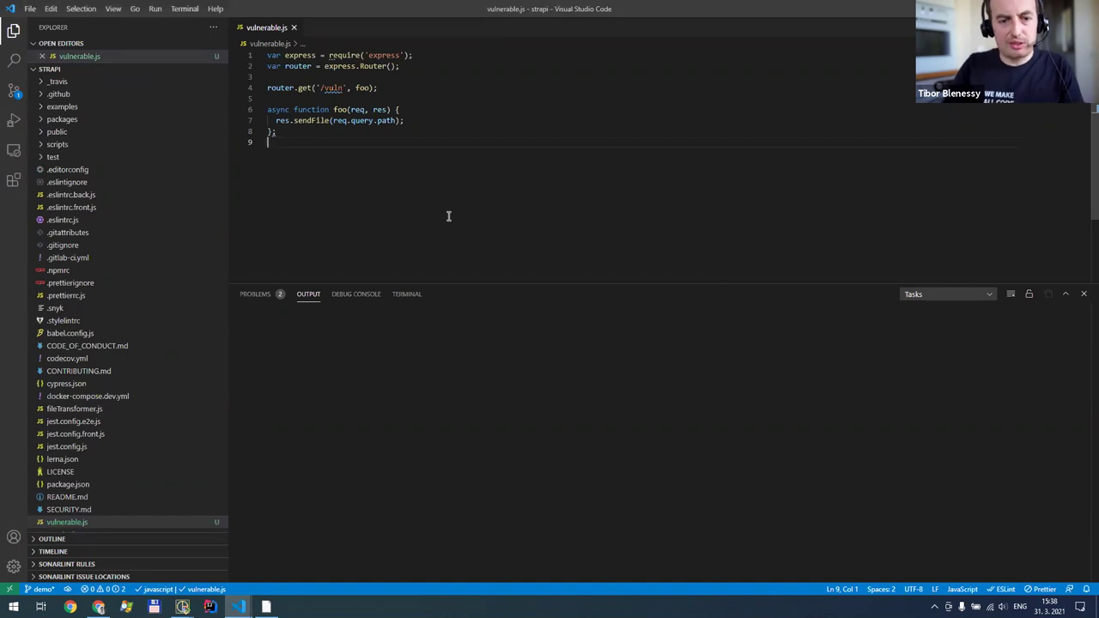
# Return to the terminal, check the git status, stage all changes and commit them with the message 'Add vulnerable file'
pyautogui.hotkey('alt', 'Tab')
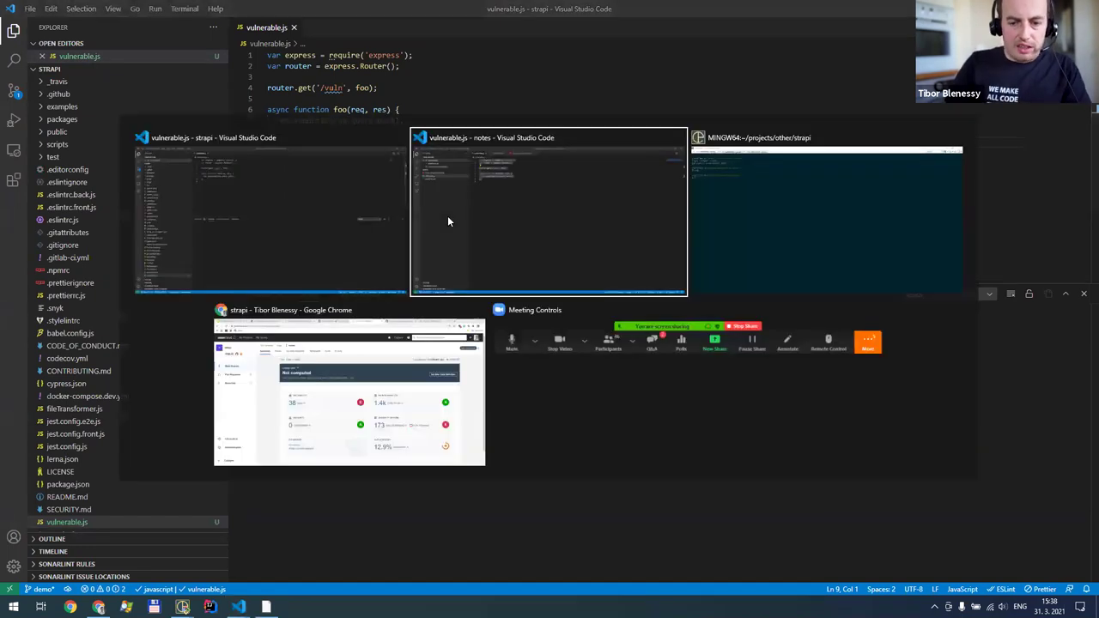
pyautogui.hotkey('alt', 'Tab')
pyautogui.write('gs')
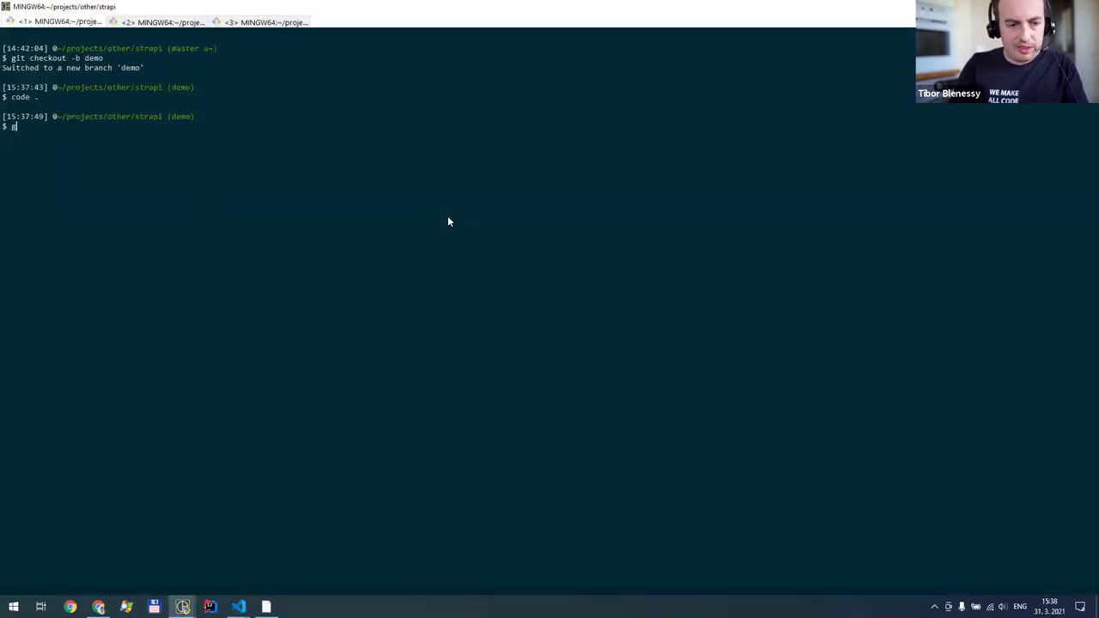
pyautogui.press('Return')
pyautogui.write('git add .')
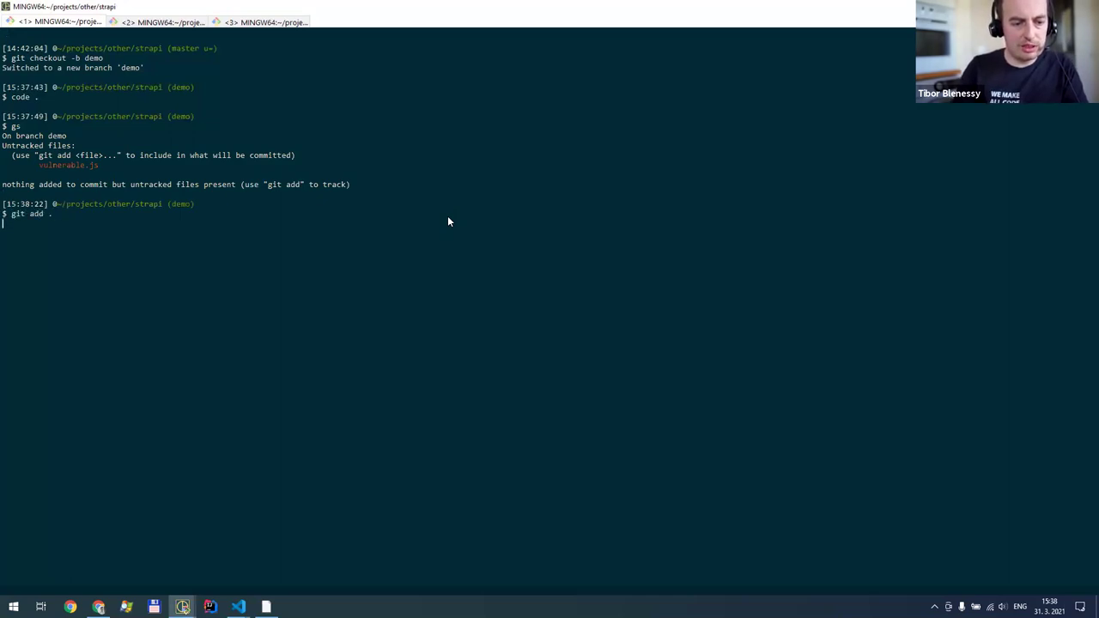
pyautogui.write('git ')
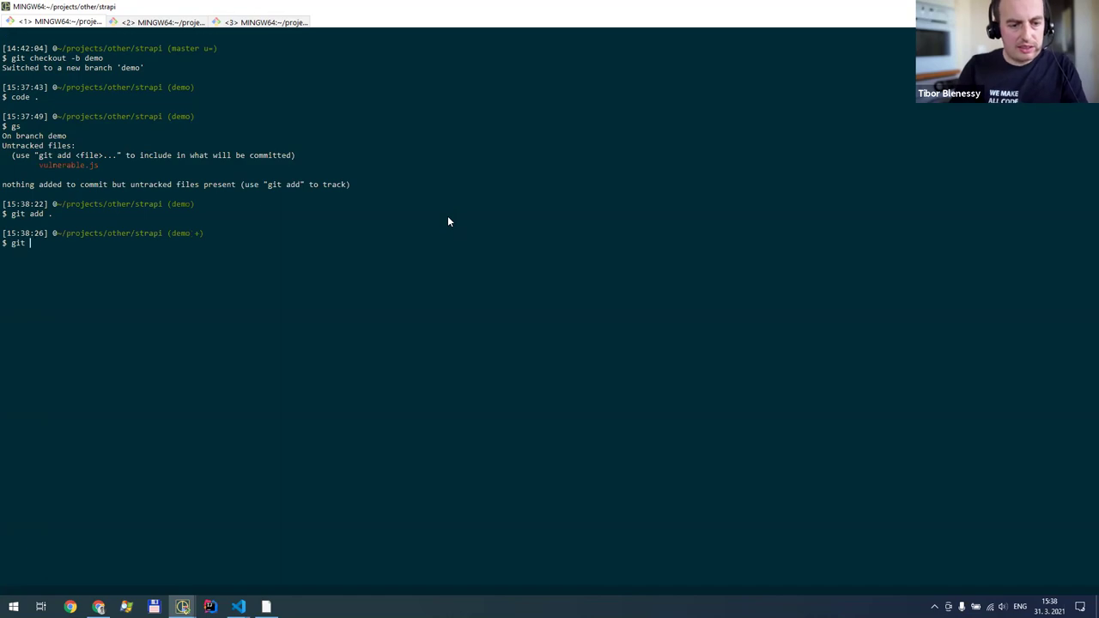
pyautogui.write("commit -m'Add vu")
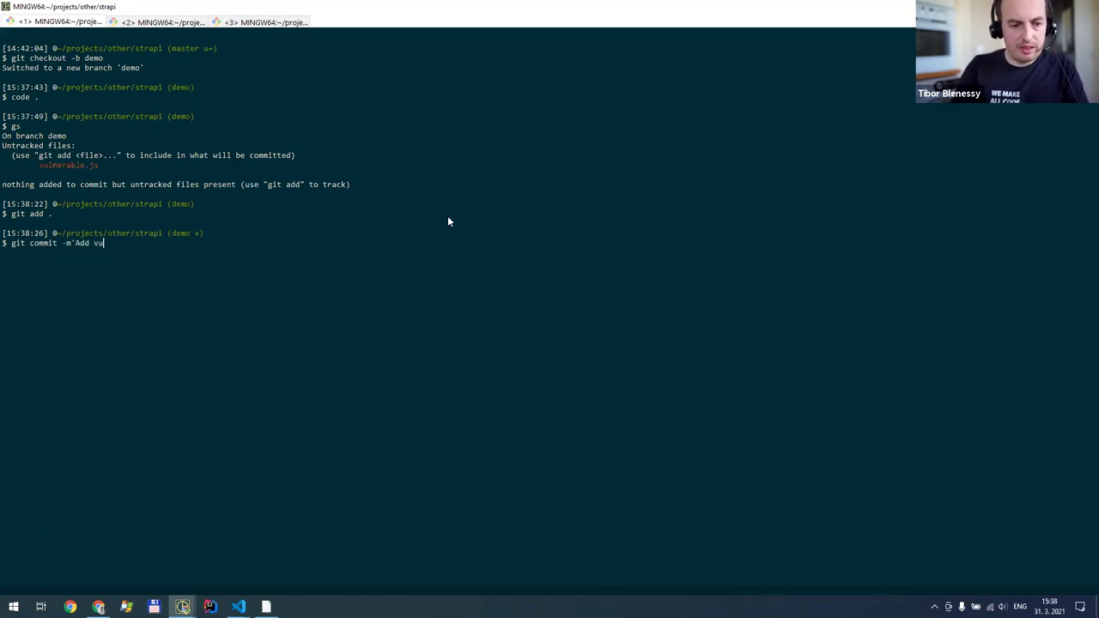
pyautogui.write("lnerable file'")
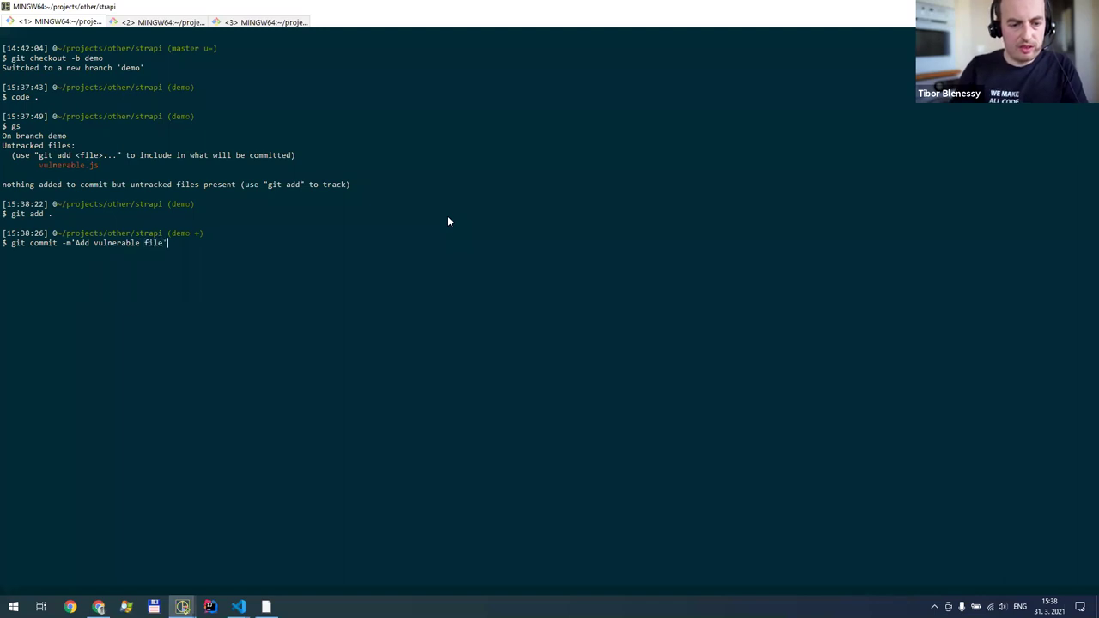
pyautogui.press('Return')
# Push the demo branch to origin with upstream tracking
pyautogui.write('gi')
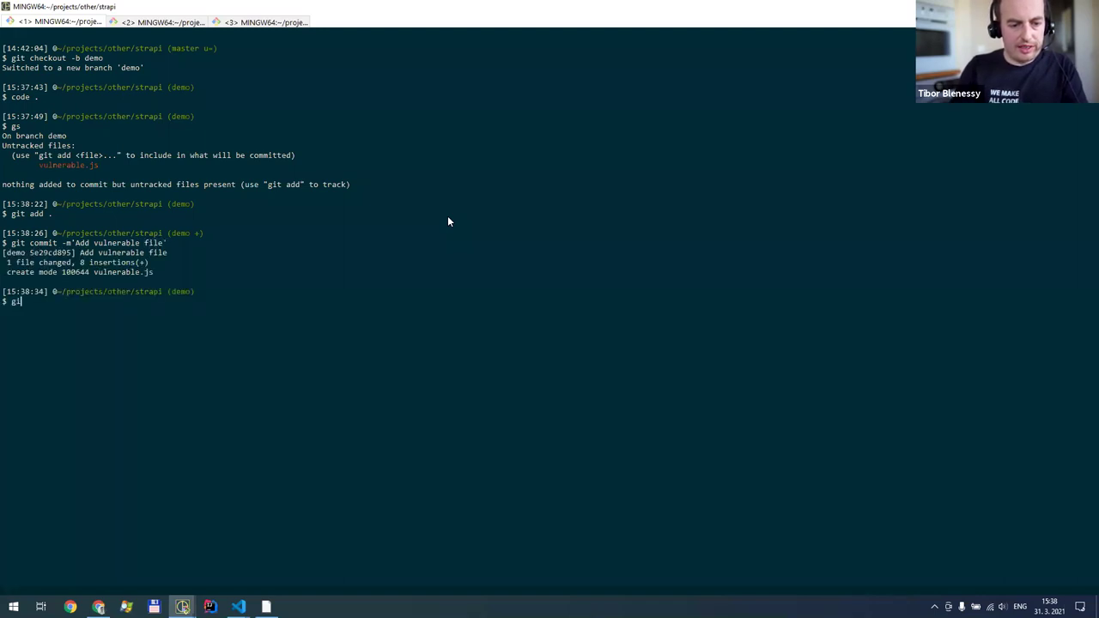
pyautogui.write('t push -u orig')
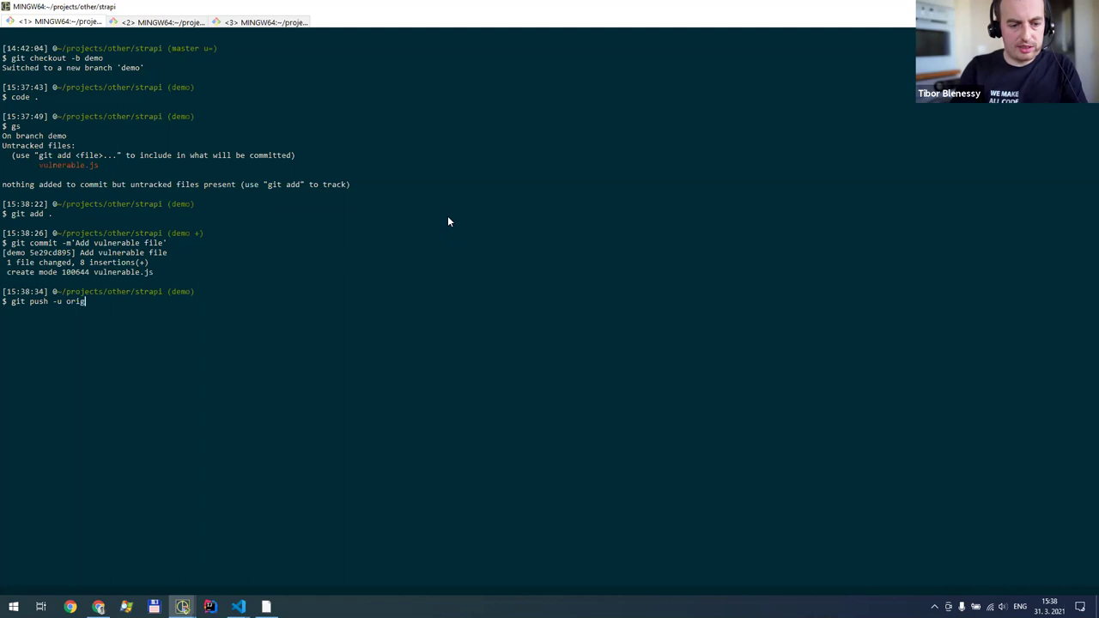
pyautogui.write('in demo')
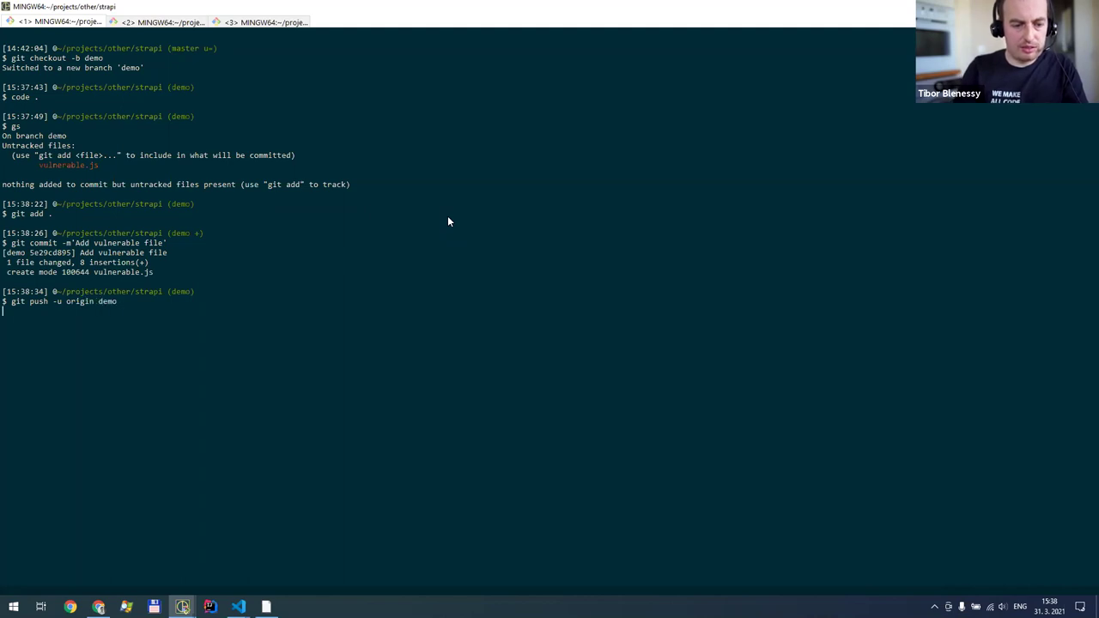
pyautogui.press('Return')
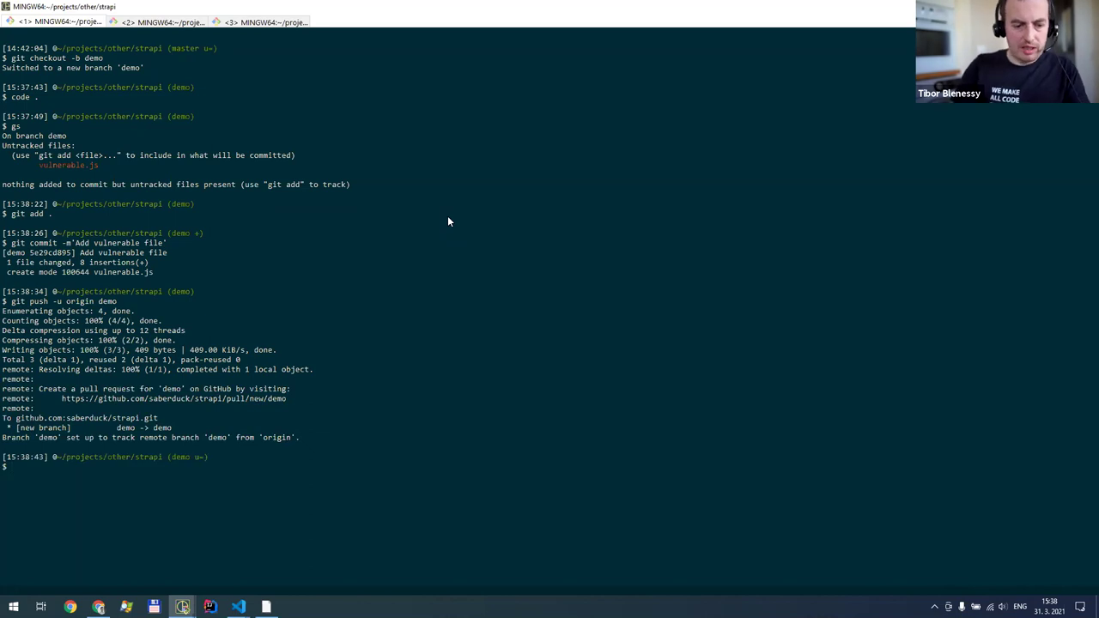
# Open the new pull request page for demo on GitHub, clear the description template and choose saberduck/strapi as the base repository
pyautogui.keyDown('ctrl'); pyautogui.click(269, 403); pyautogui.keyUp('ctrl')
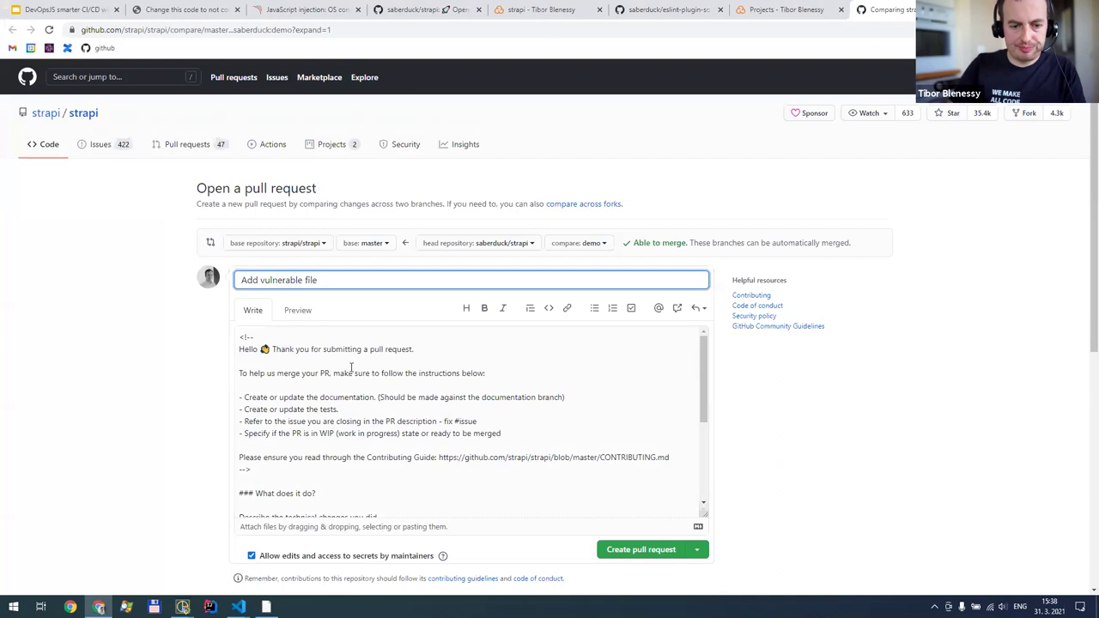
pyautogui.click(486, 418)
pyautogui.hotkey('ctrl', 'a')
pyautogui.press('BackSpace')
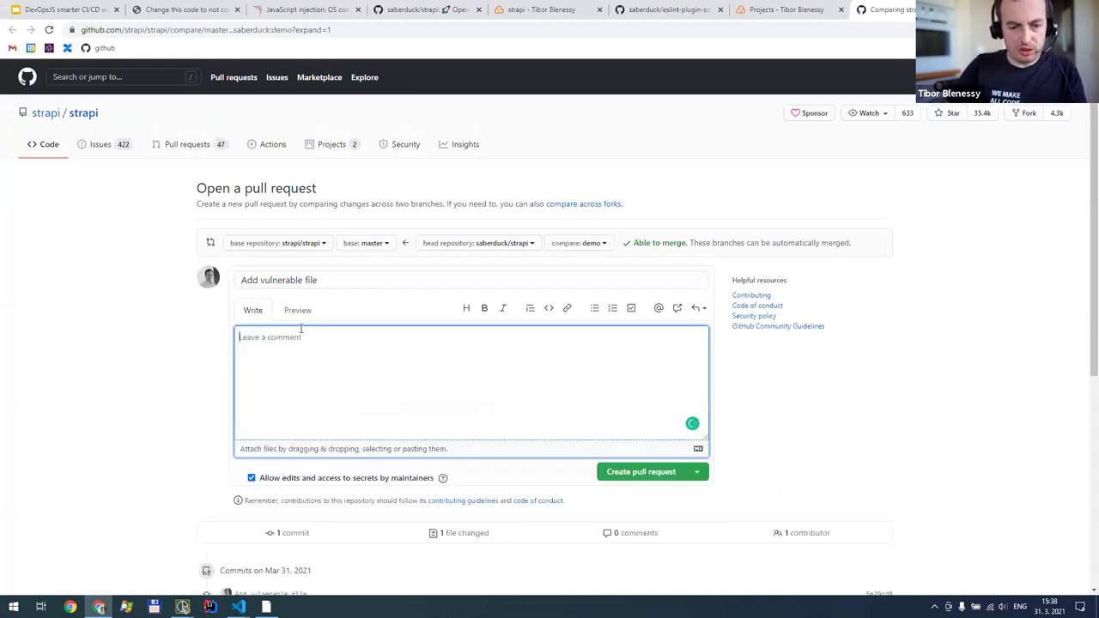
pyautogui.click(296, 250)
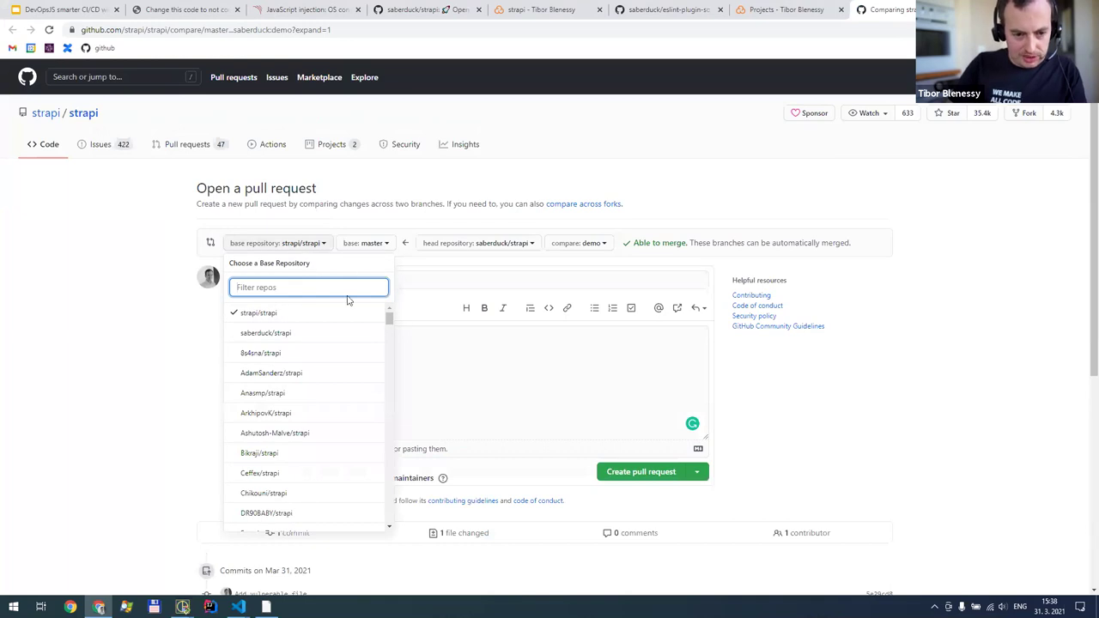
pyautogui.click(297, 333)
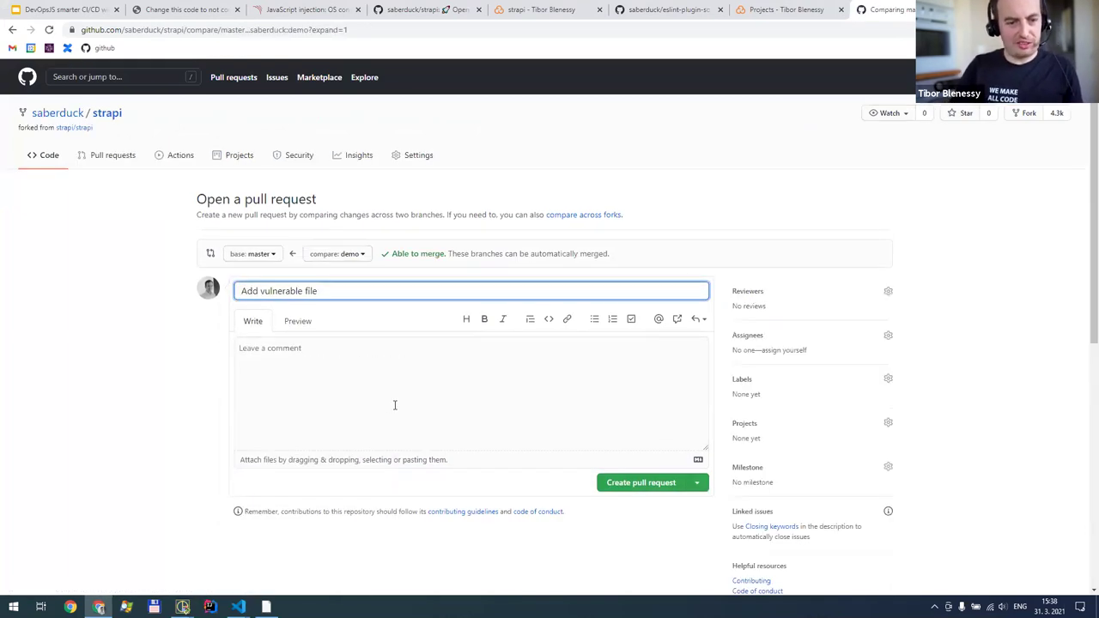
# Enlarge the pull request page to 150% and examine the vulnerable.js diff, including the res.sendFile(req.query.path) call
pyautogui.click(136, 389)
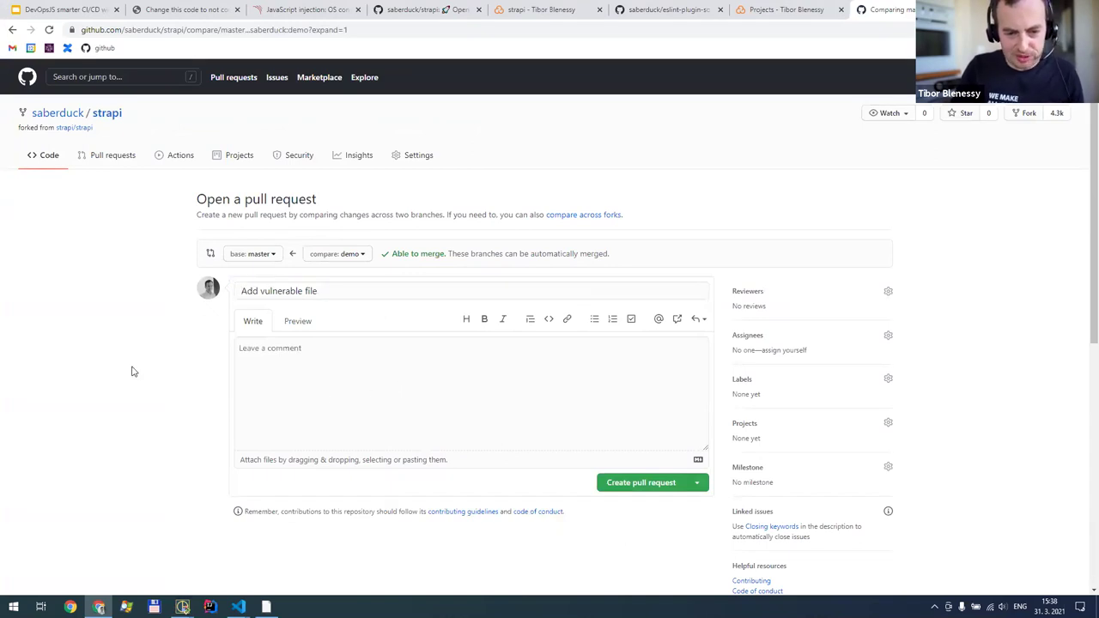
pyautogui.scroll(-2, 134, 372)
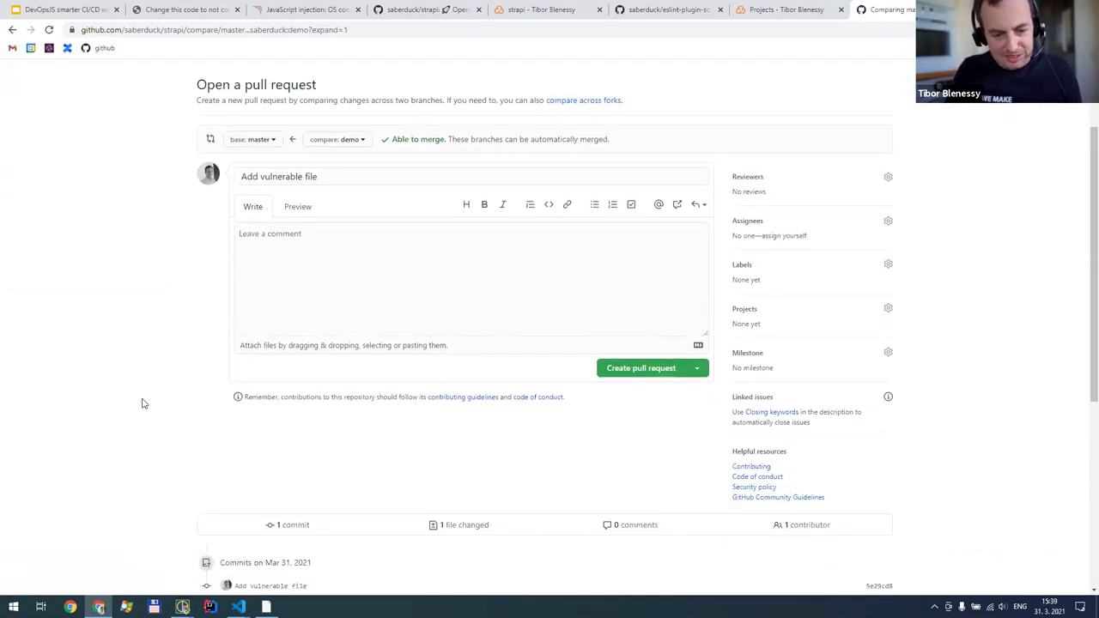
pyautogui.scroll(-6, 125, 373)
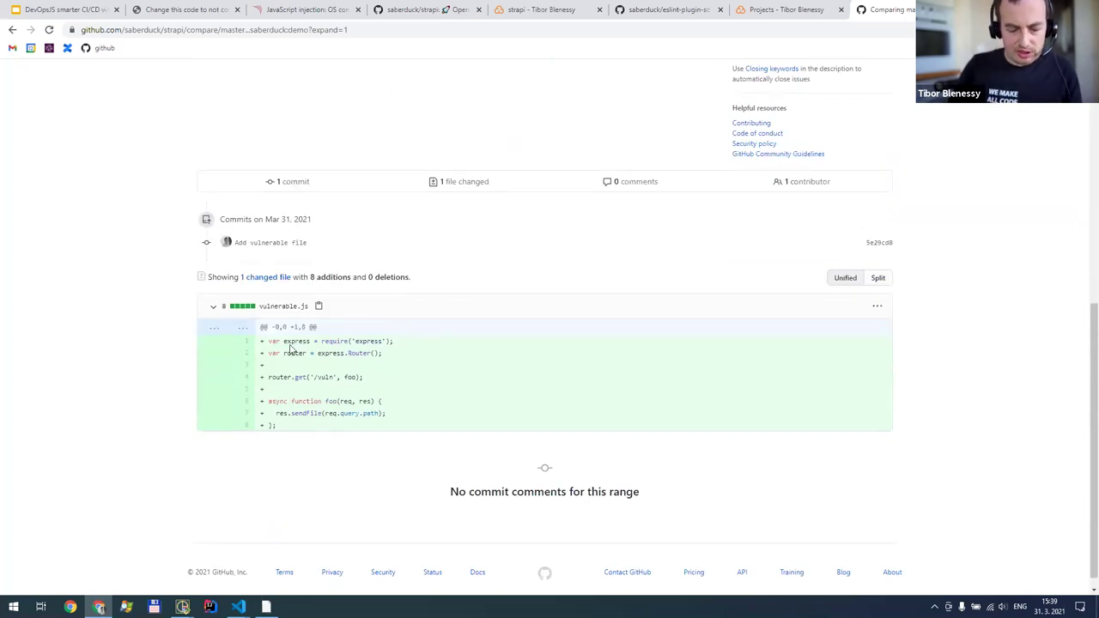
pyautogui.hotkey('ctrl', '+')
pyautogui.hotkey('ctrl', '+')
pyautogui.hotkey('ctrl', '+')
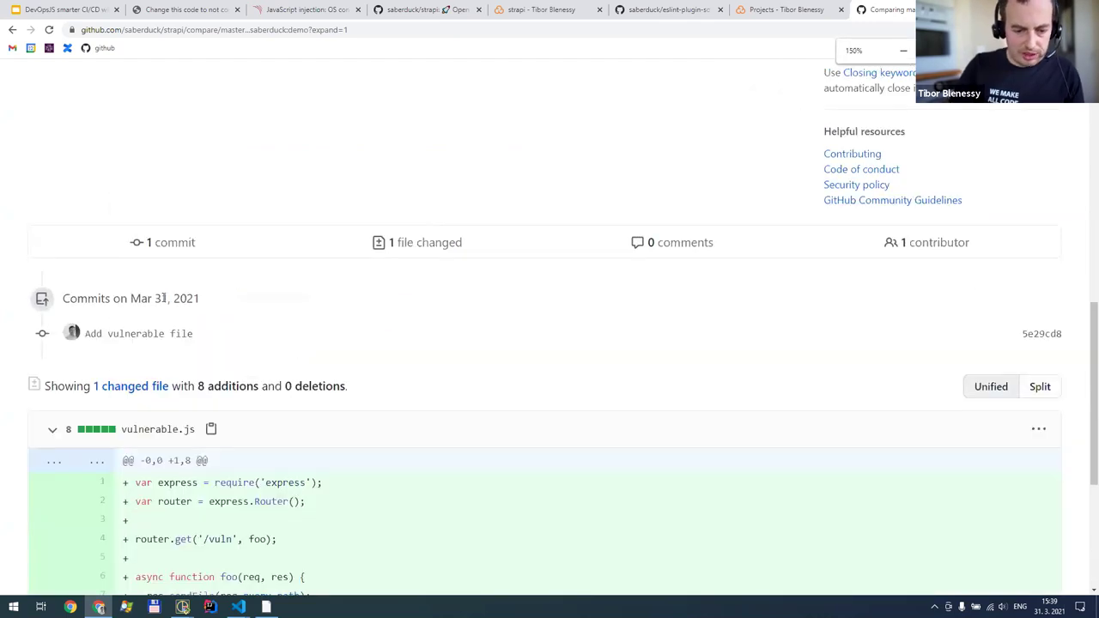
pyautogui.scroll(-3, 238, 318)
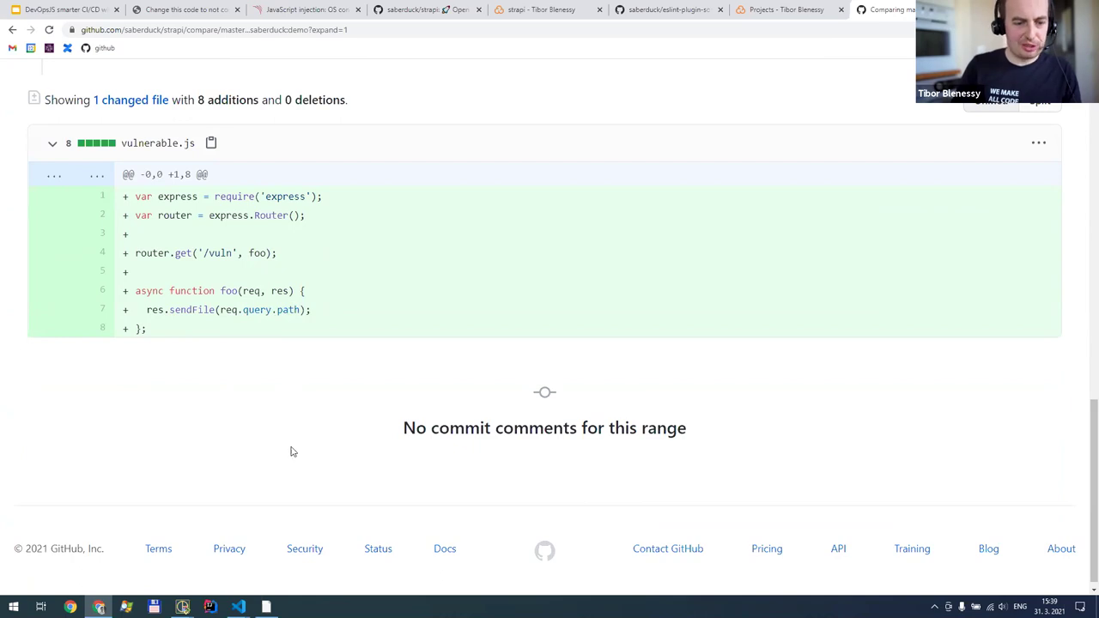
# Create the 'Add vulnerable file' pull request from demo into master and reduce the page zoom
pyautogui.scroll(3, 275, 422)
pyautogui.scroll(9, 295, 398)
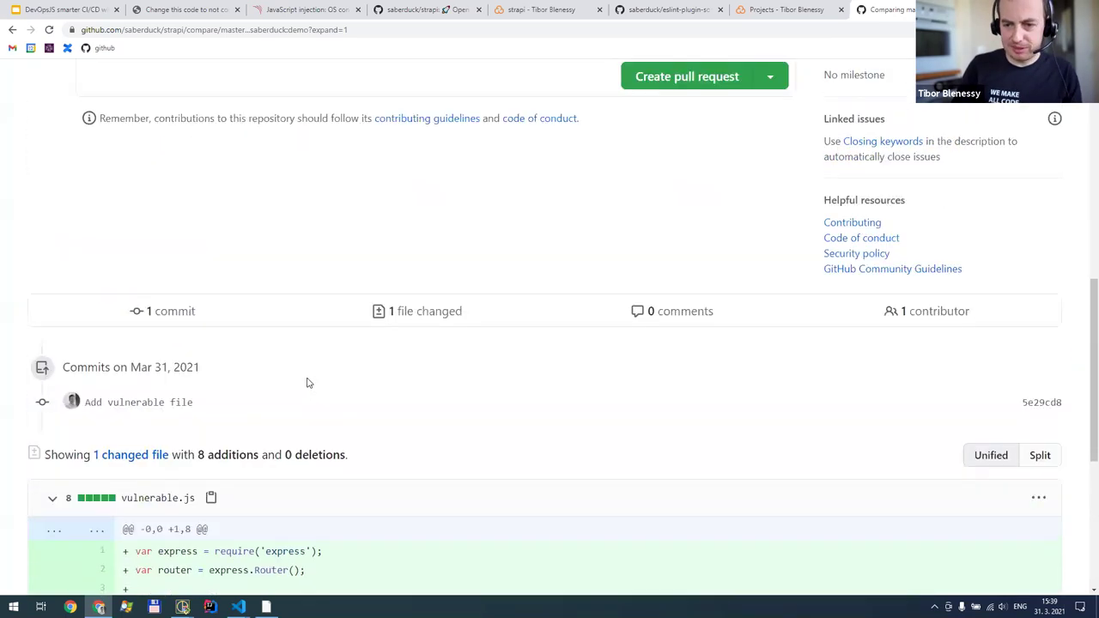
pyautogui.scroll(-3, 305, 381)
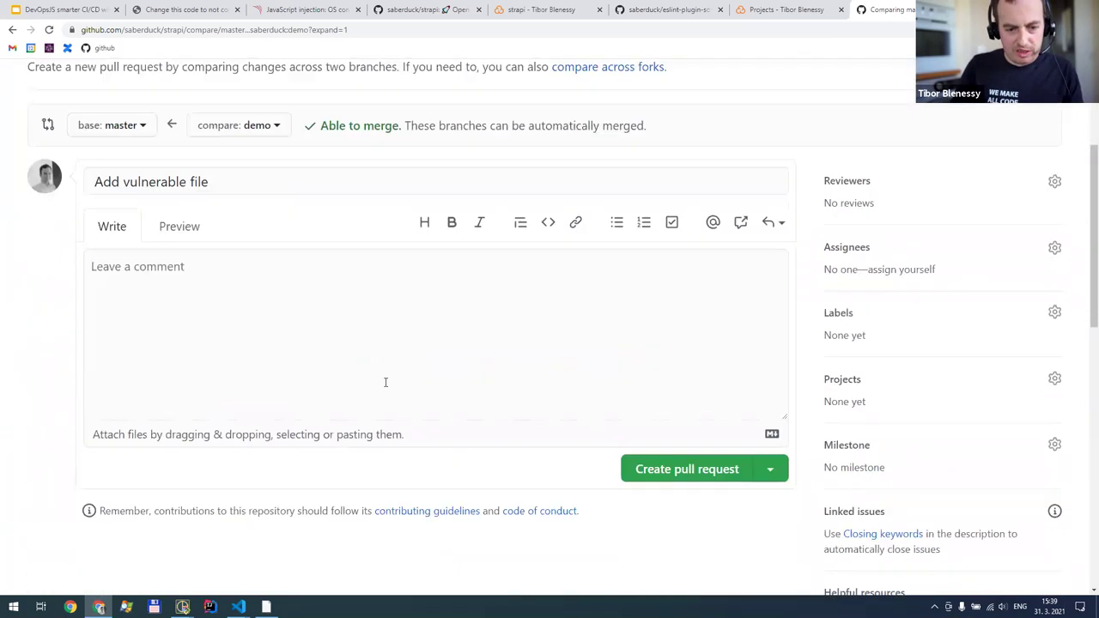
pyautogui.click(653, 466)
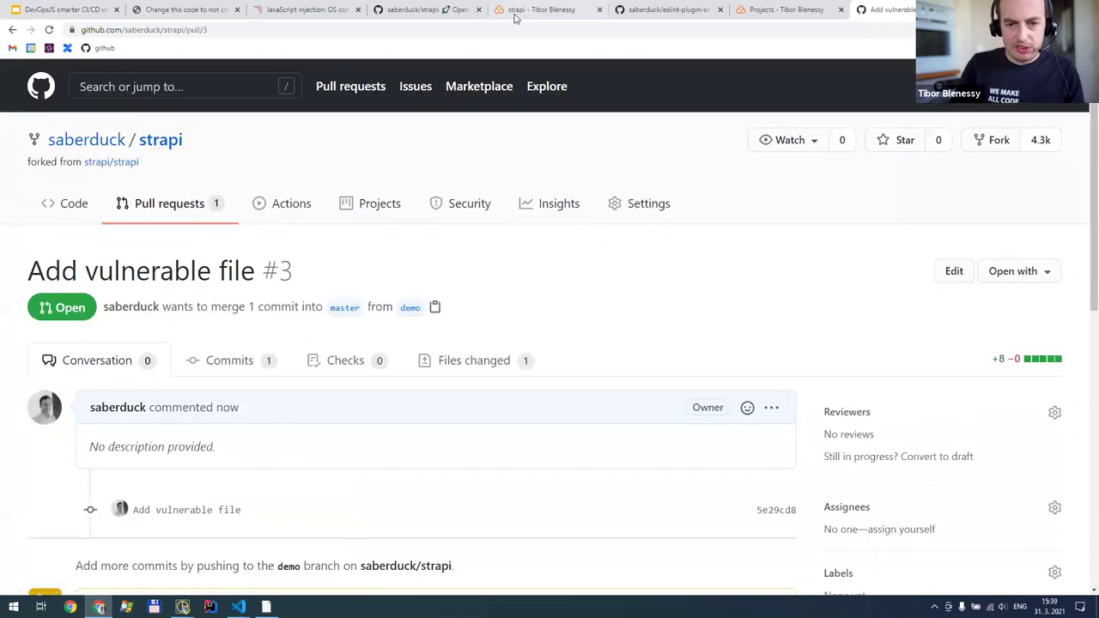
pyautogui.scroll(-1, 547, 318)
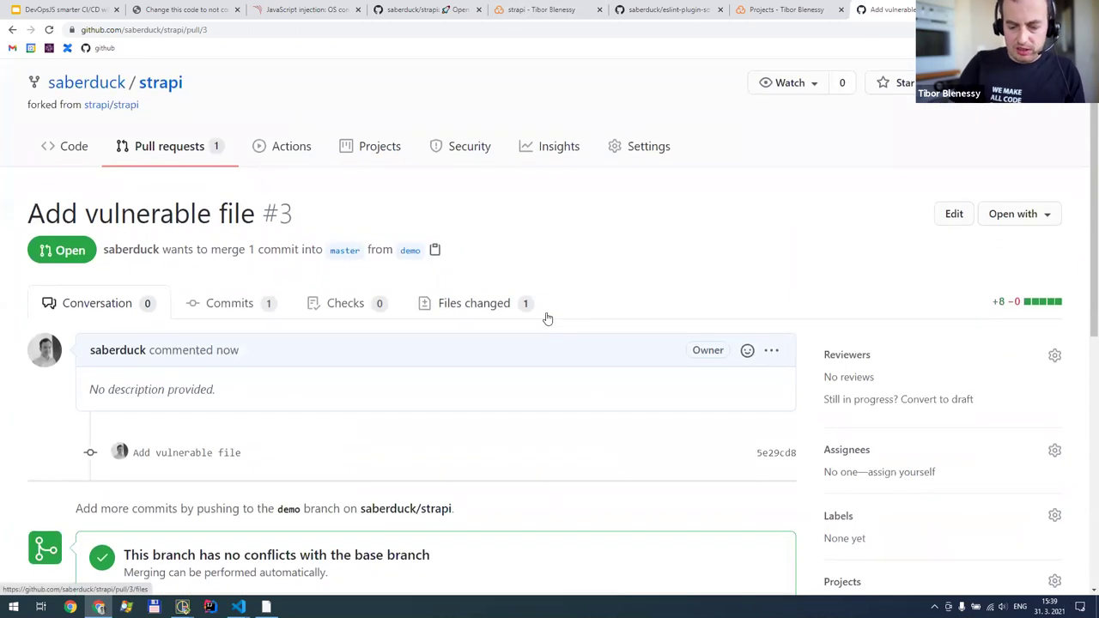
pyautogui.hotkey('ctrl', '-')
pyautogui.hotkey('ctrl', '-')
pyautogui.hotkey('ctrl', '-')
pyautogui.hotkey('ctrl', '-')
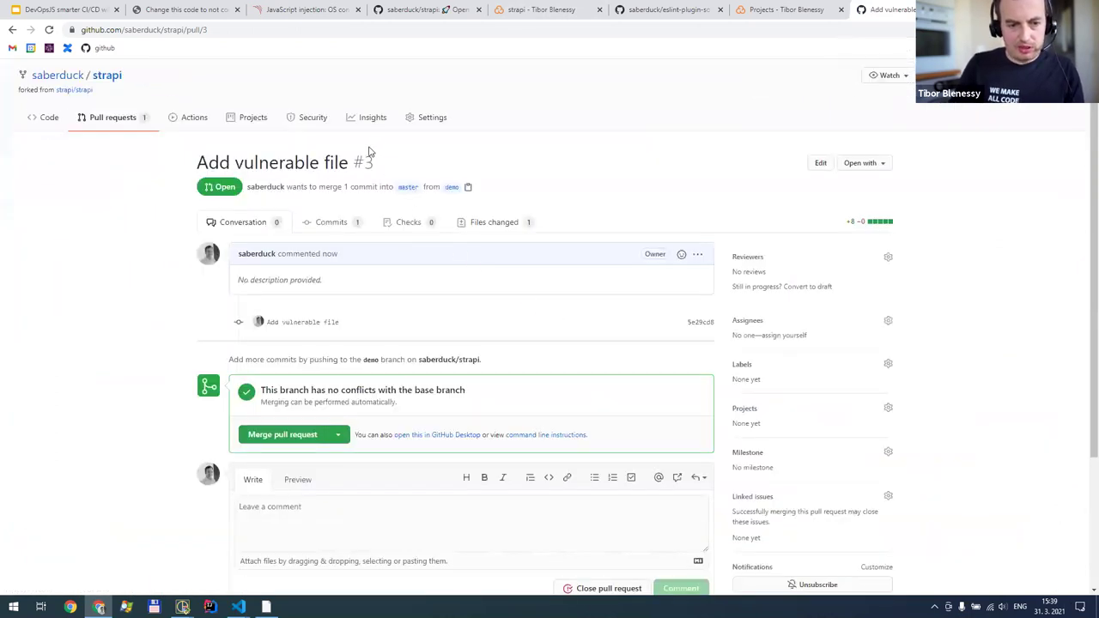
# Switch to SonarCloud and check the strapi project's pull request list, refreshing it to follow the analysis of 'Add vulnerable file'
pyautogui.click(527, 13)
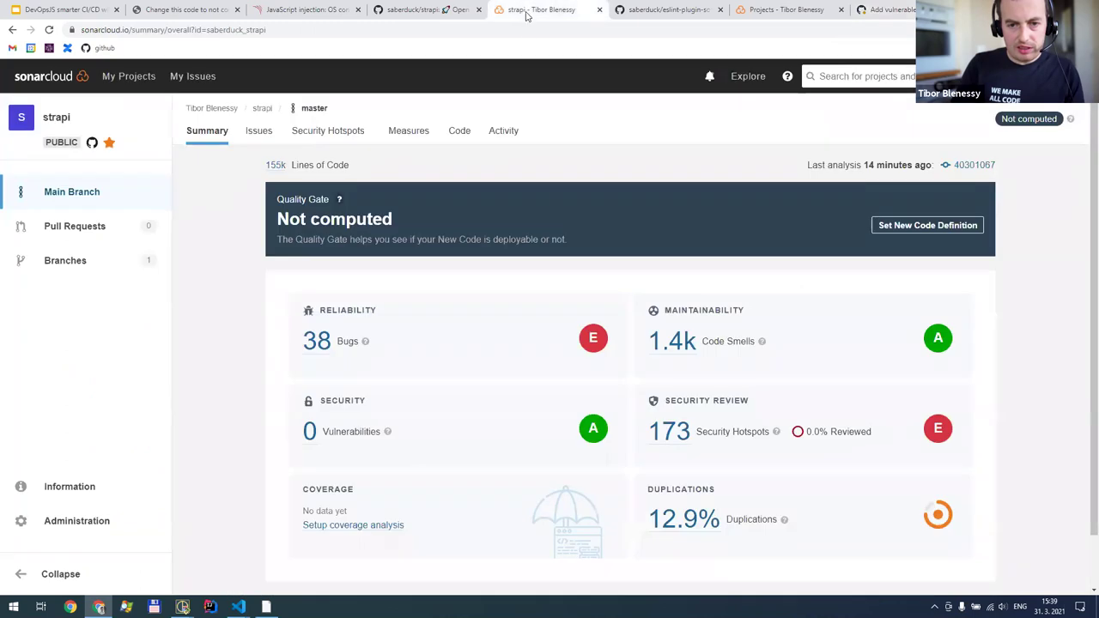
pyautogui.click(62, 228)
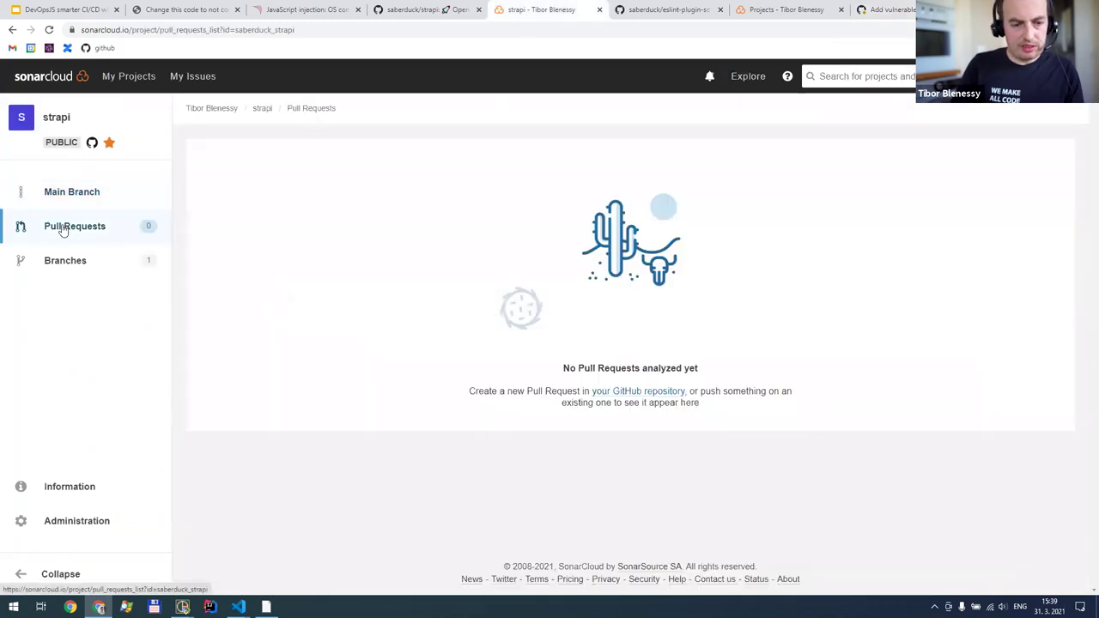
pyautogui.click(49, 31)
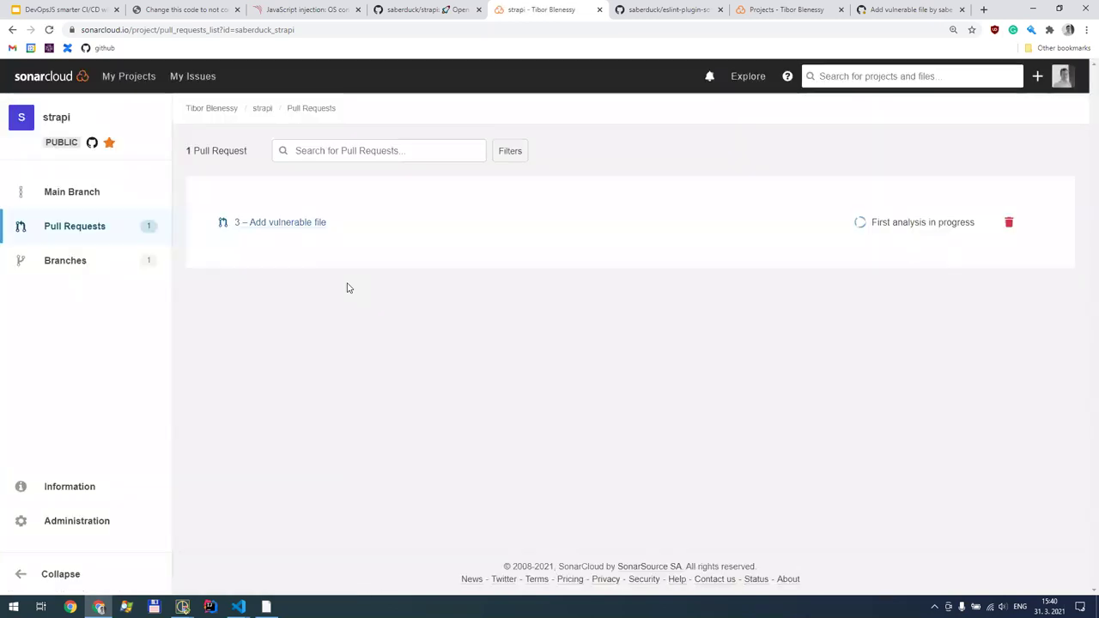
pyautogui.press('F5')
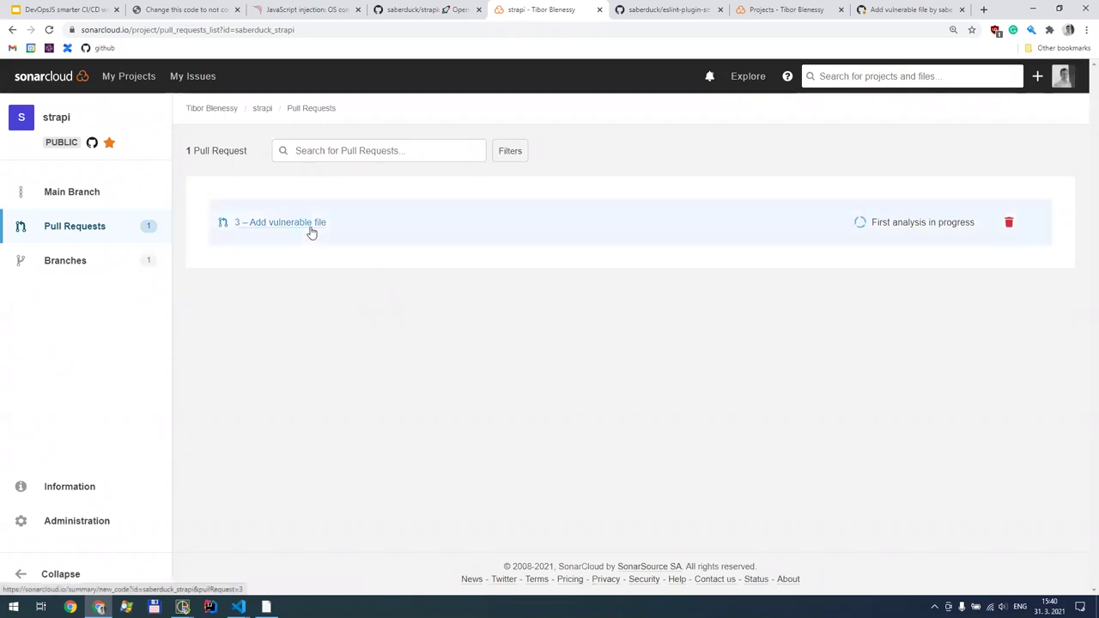
pyautogui.click(48, 31)
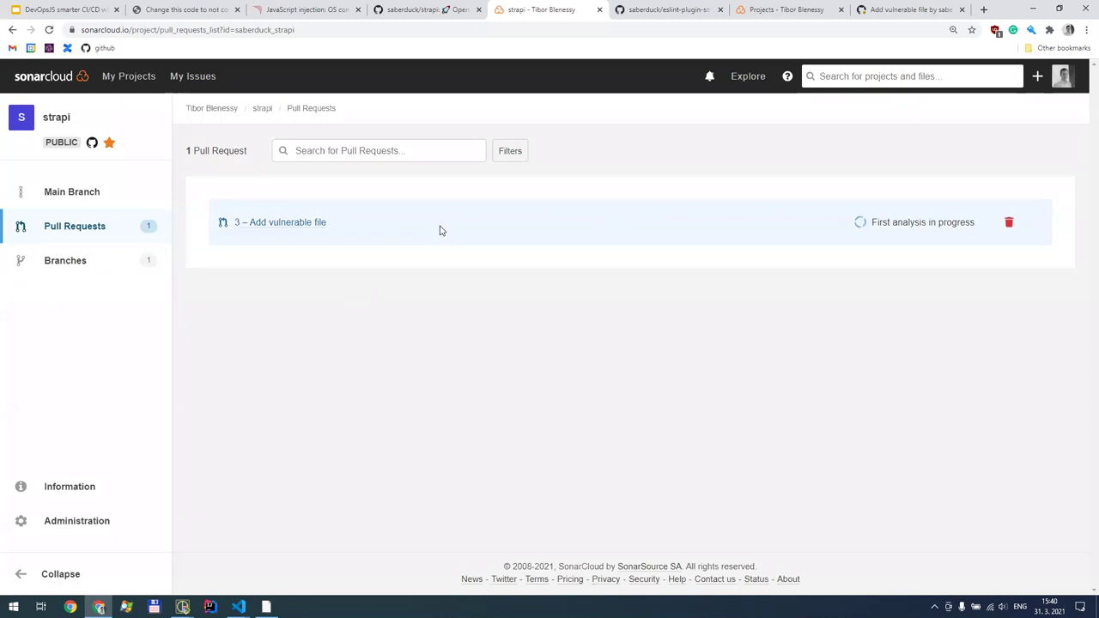
pyautogui.click(271, 224)
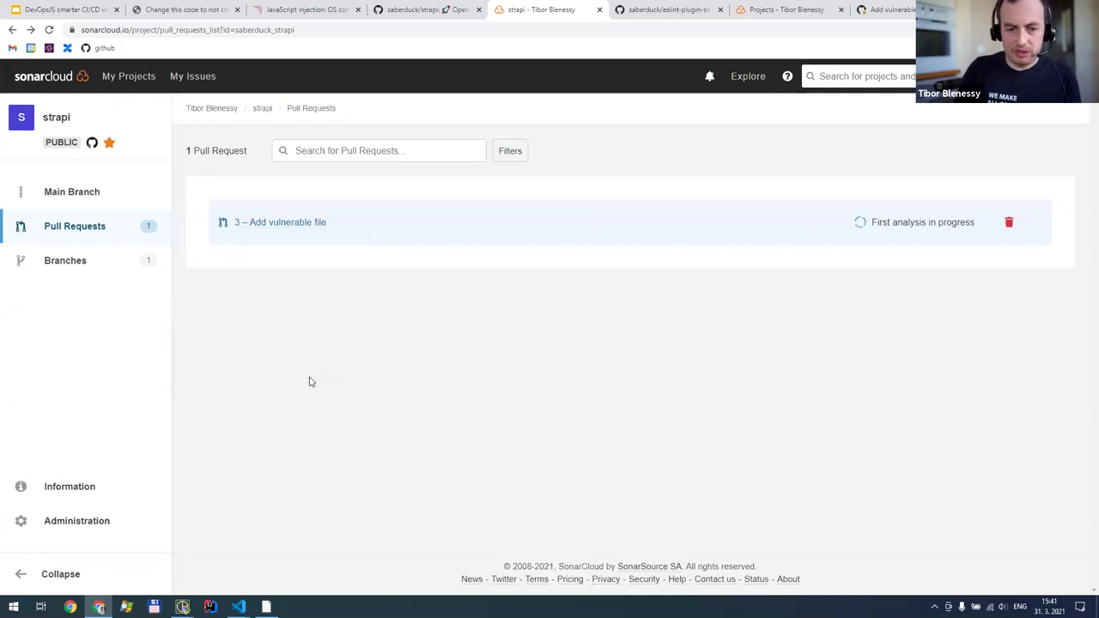
# Switch to the strapi window in Visual Studio Code, view the installed SonarLint extension's details and close the output panel
pyautogui.moveTo(239, 606)
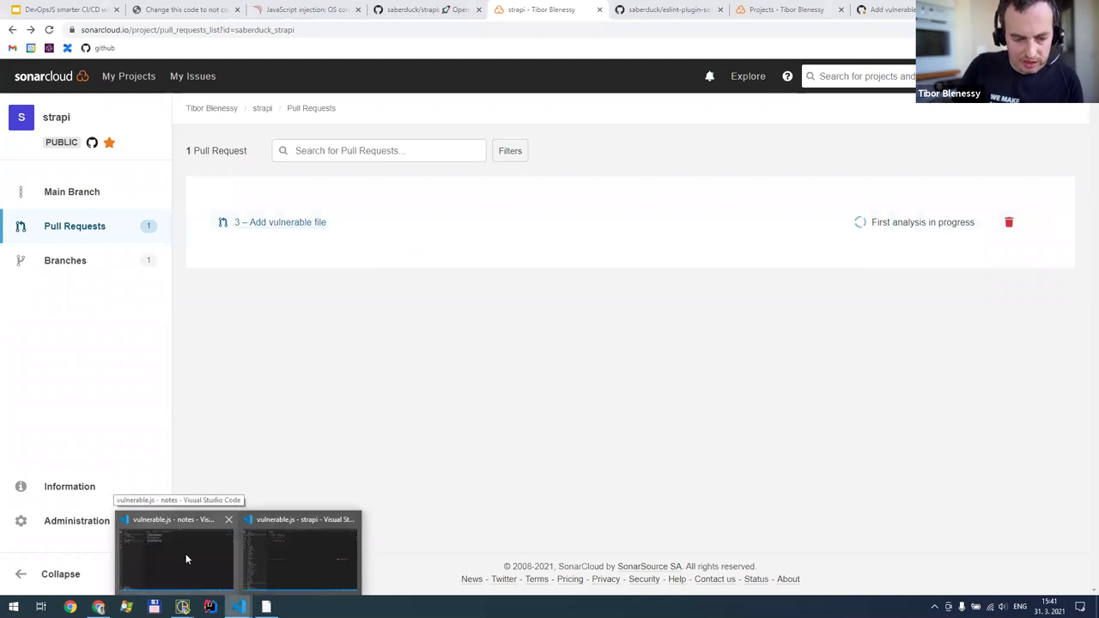
pyautogui.click(308, 557)
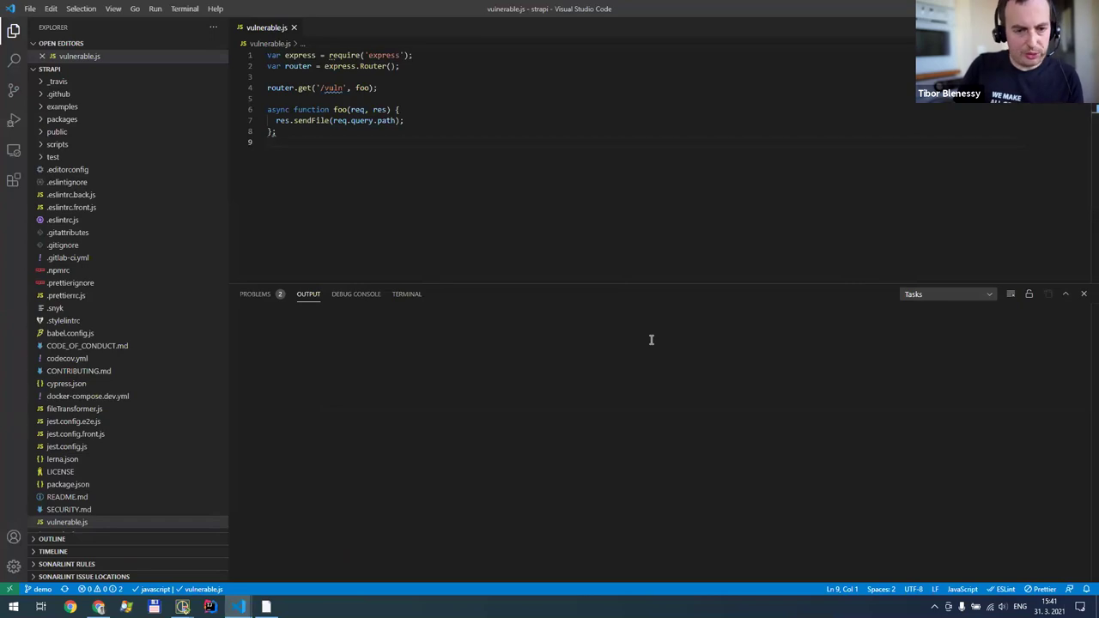
pyautogui.click(13, 182)
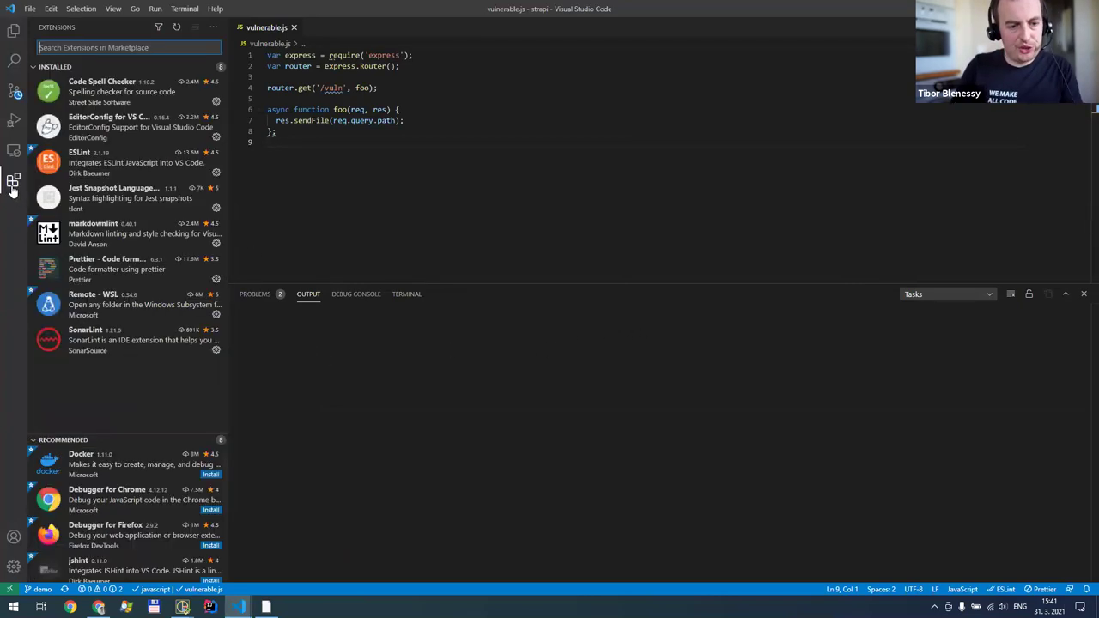
pyautogui.click(93, 344)
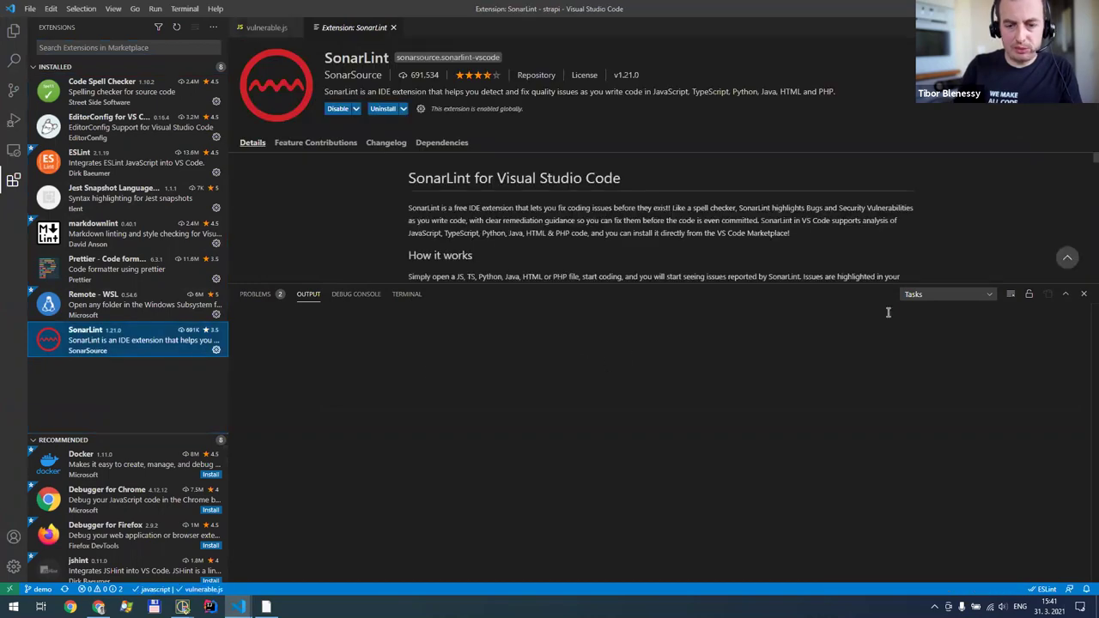
pyautogui.click(1084, 294)
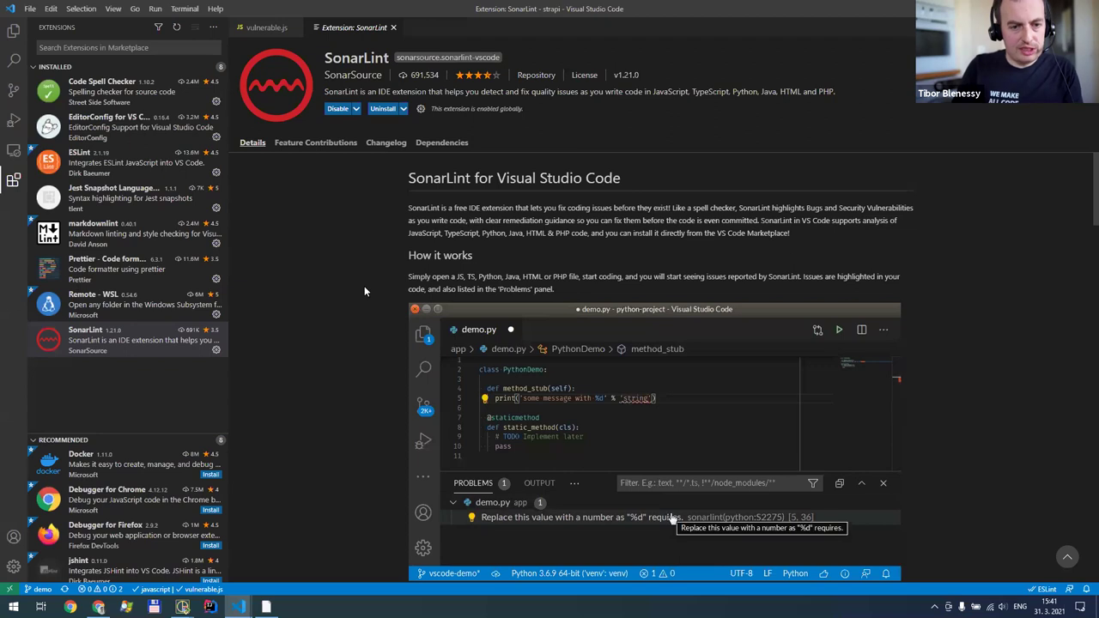
# Add an 'if (x)' block containing 'return 50;' below the foo function in vulnerable.js and enlarge the editor's display
pyautogui.click(254, 29)
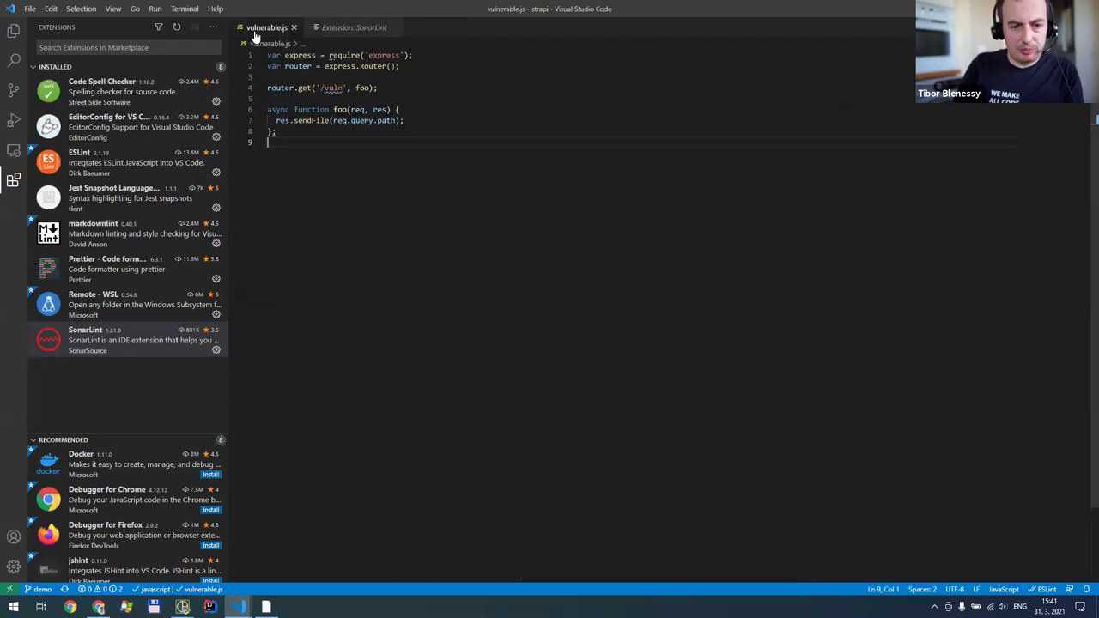
pyautogui.press('Return')
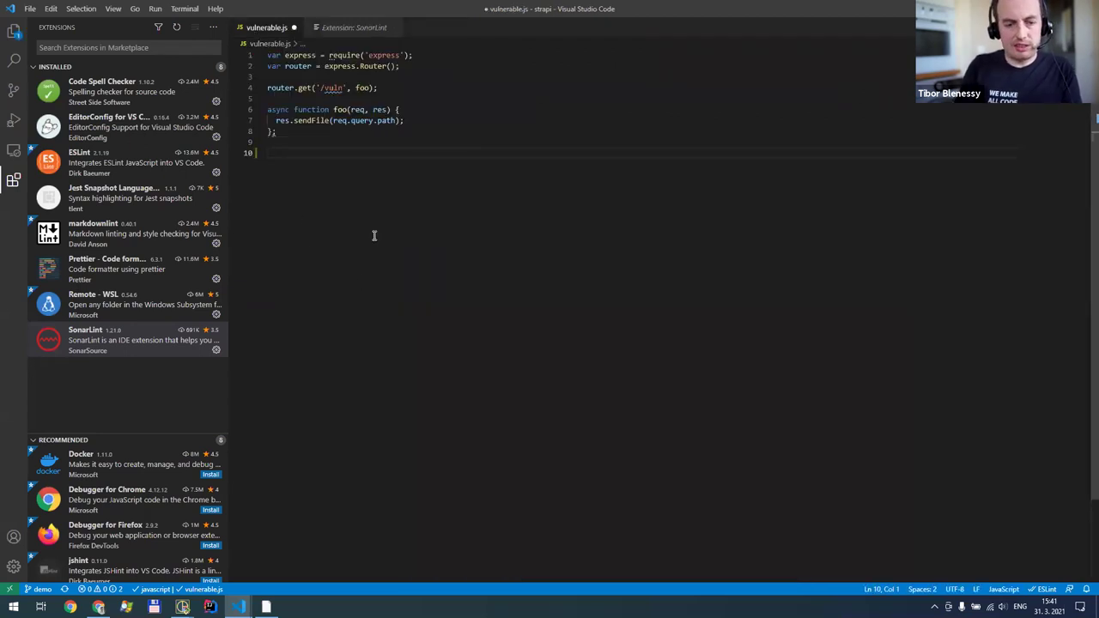
pyautogui.write('if (x) {')
pyautogui.press('Return')
pyautogui.write('return 50;')
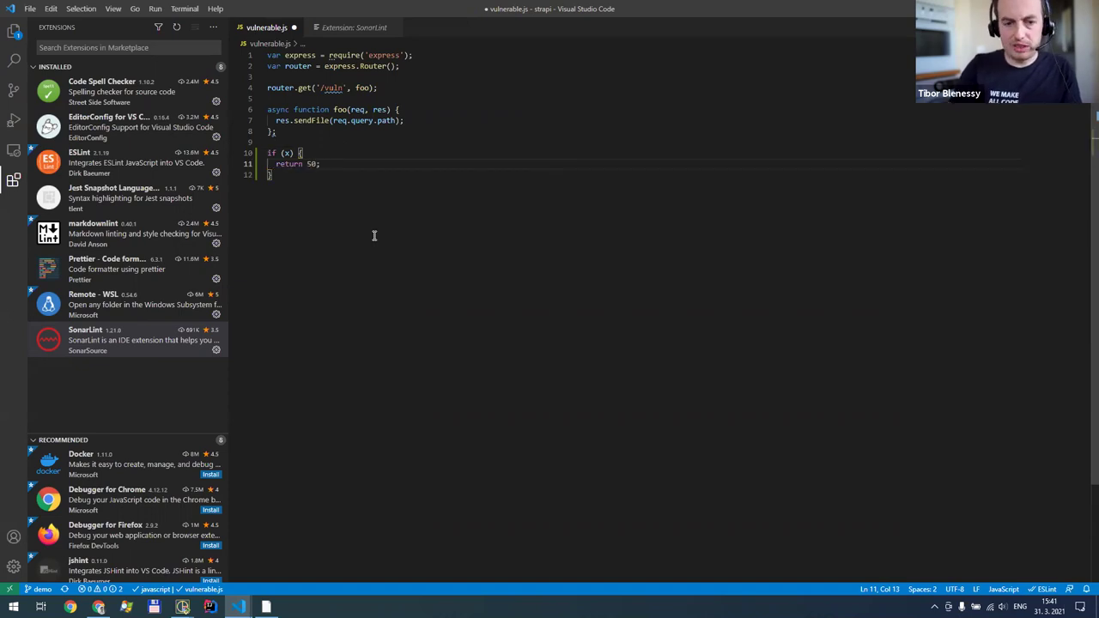
pyautogui.hotkey('ctrl', '=')
pyautogui.hotkey('ctrl', '=')
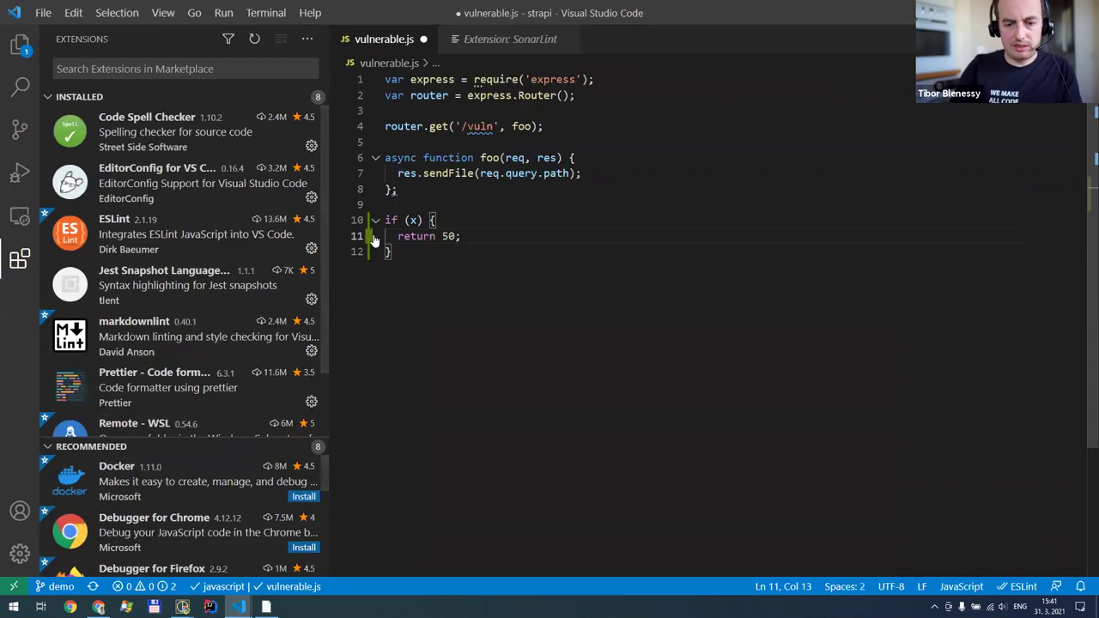
# Hide the extensions list and add an else branch with the same 'return 50;' statement to the 'if (x)' block
pyautogui.scroll(-2, 184, 245)
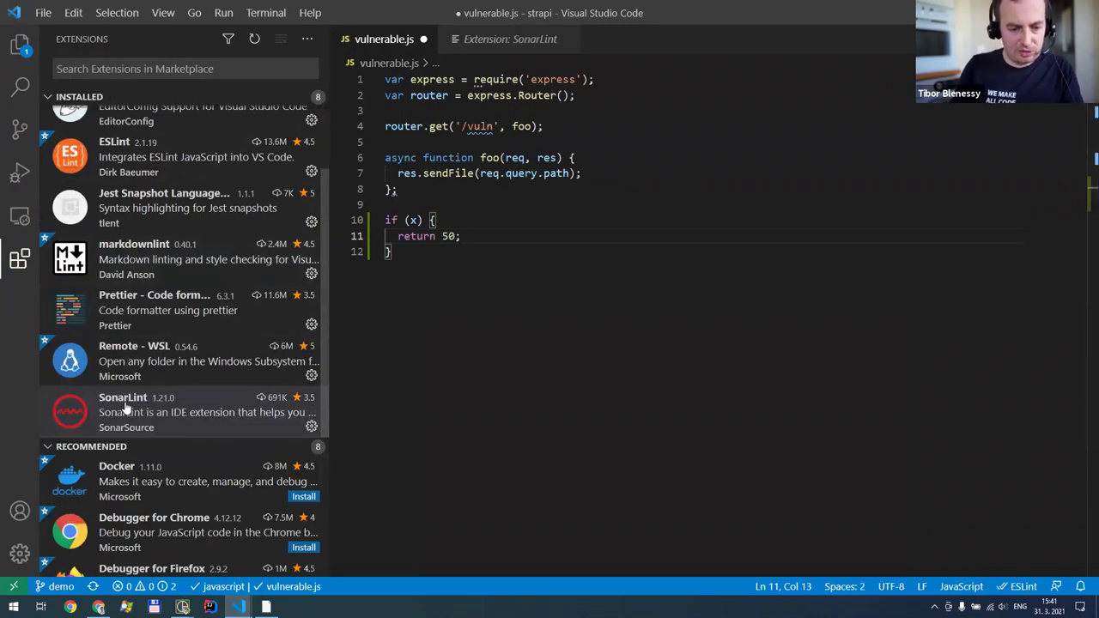
pyautogui.click(19, 259)
pyautogui.press('Down')
pyautogui.write('else ')
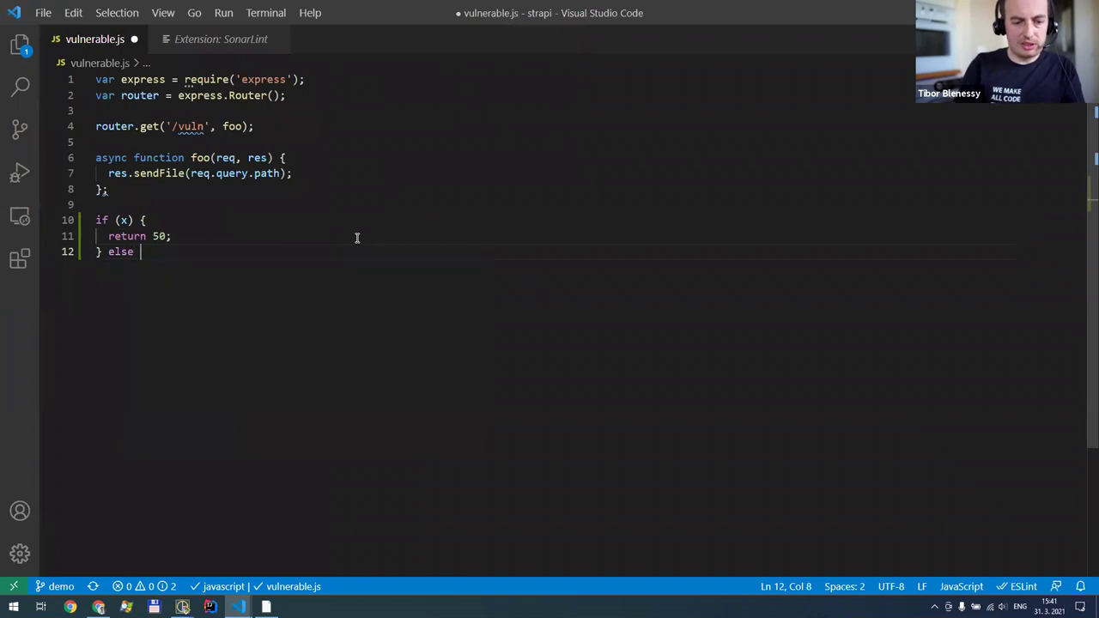
pyautogui.write('{')
pyautogui.press('Return')
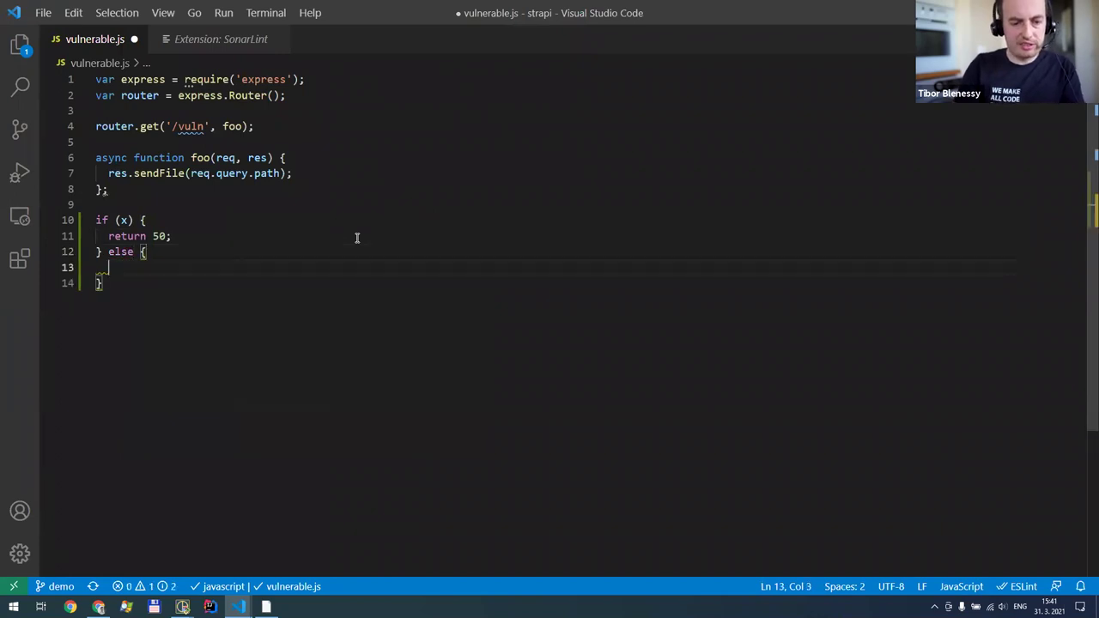
pyautogui.write('return 5')
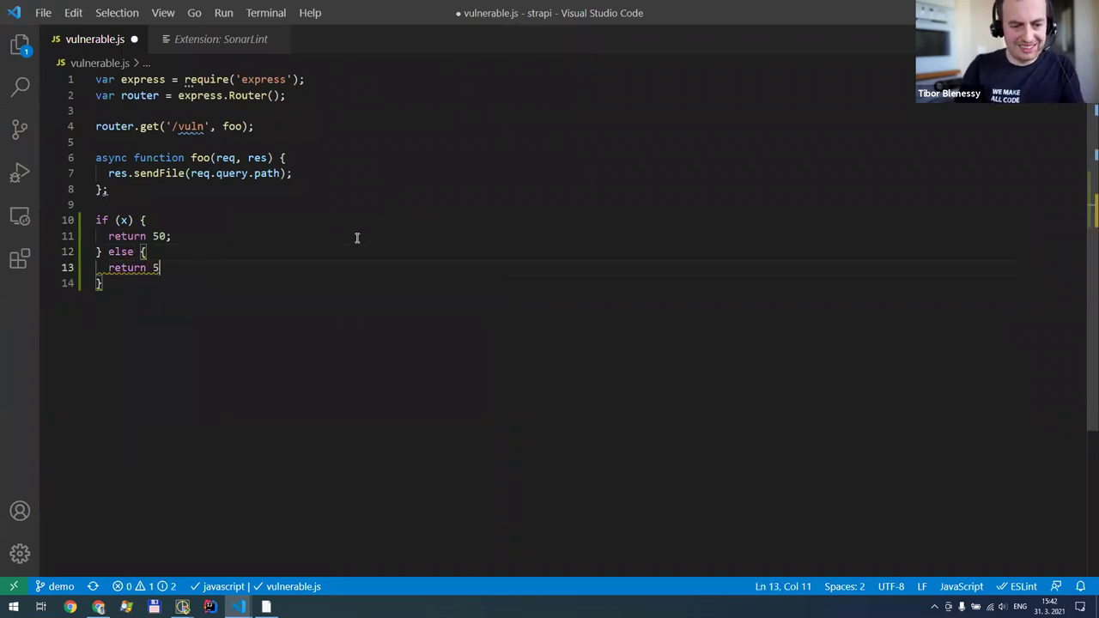
pyautogui.write('0;')
pyautogui.press('Down')
pyautogui.press('Return')
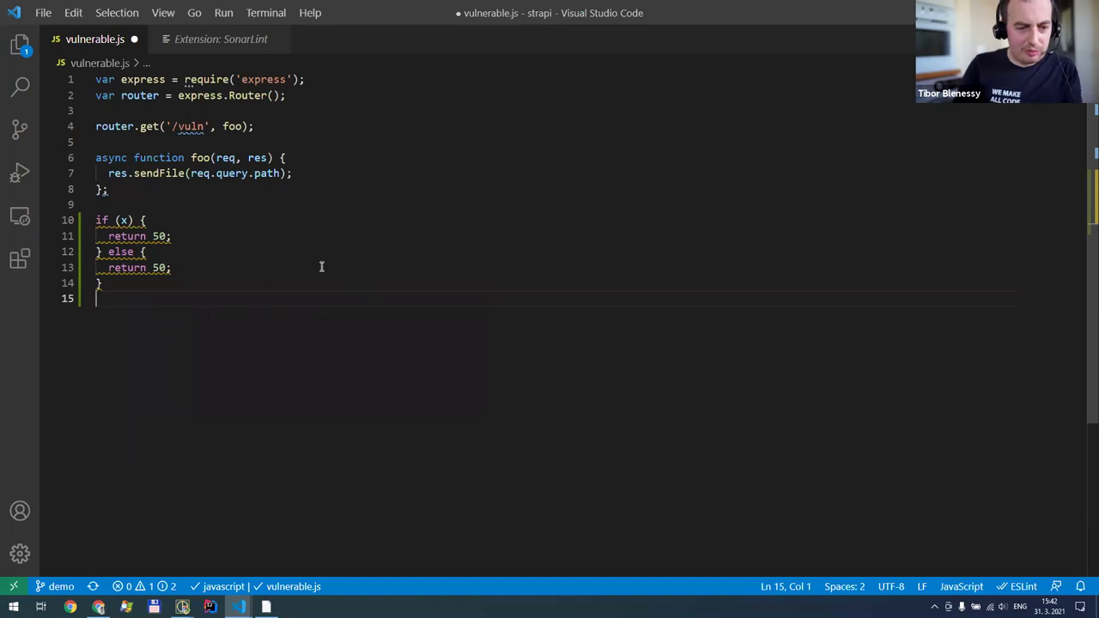
# Inspect the SonarLint problem on the if/else block and read the description of rule javascript:S3923
pyautogui.moveTo(123, 221)
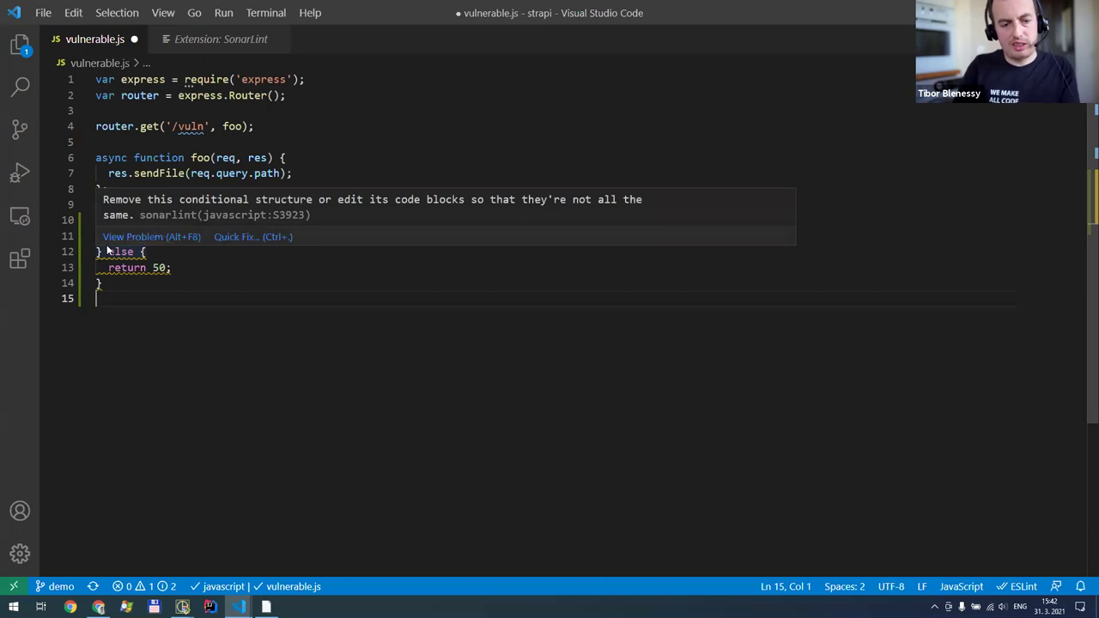
pyautogui.click(132, 239)
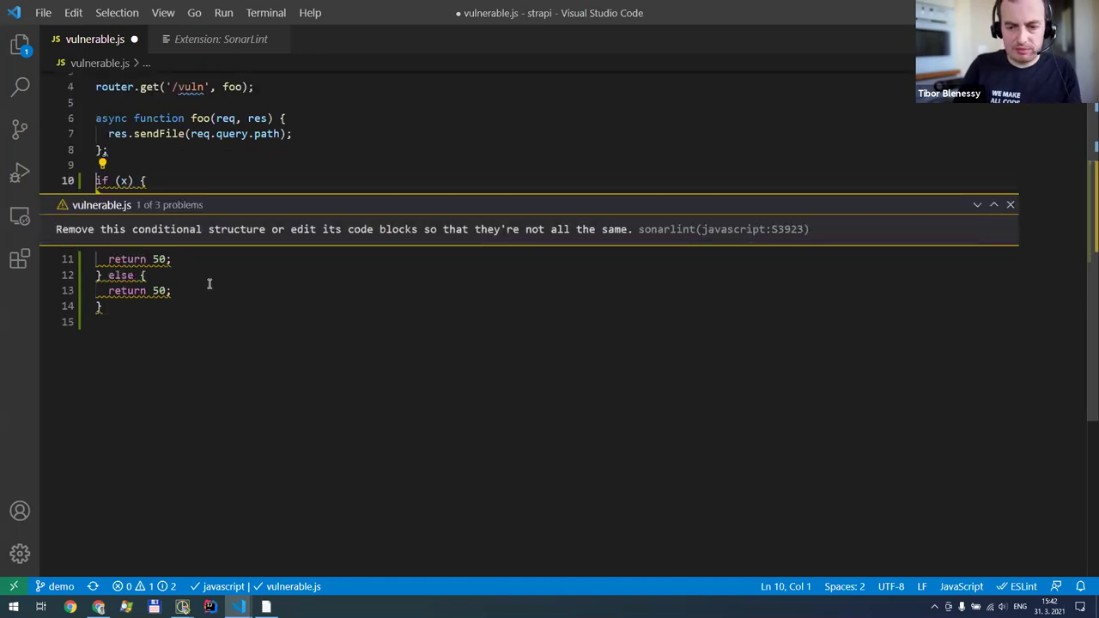
pyautogui.click(142, 275)
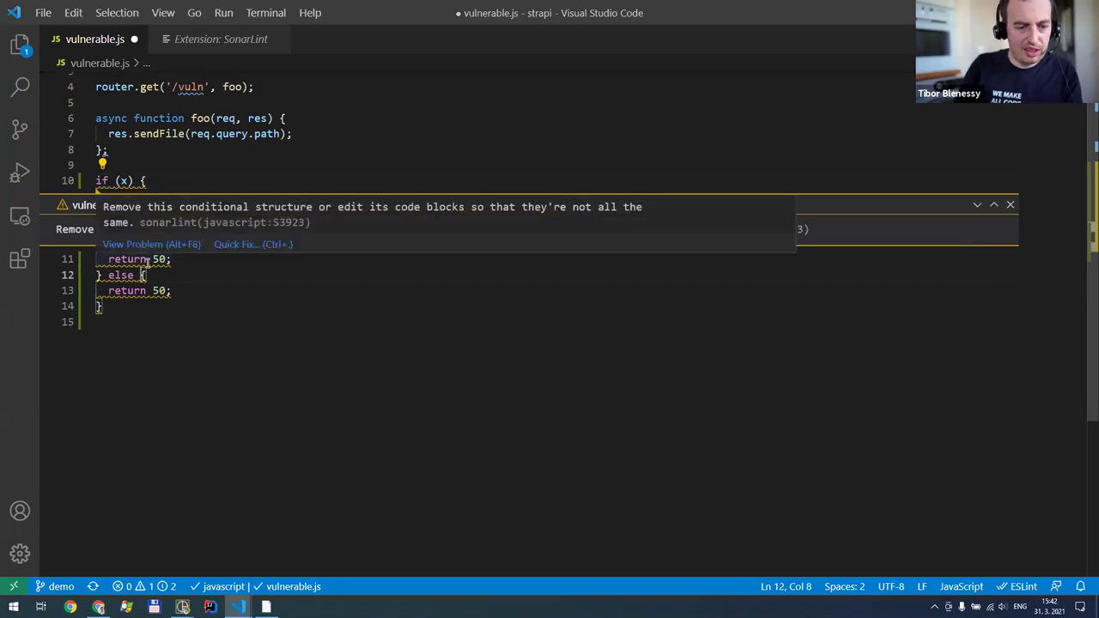
pyautogui.click(238, 246)
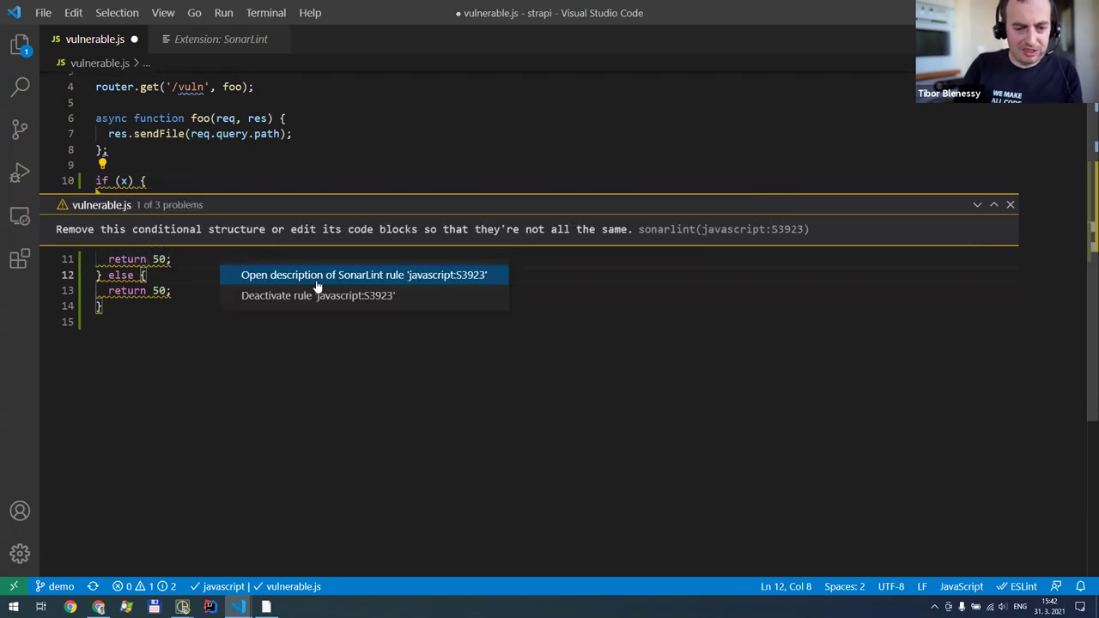
pyautogui.click(275, 276)
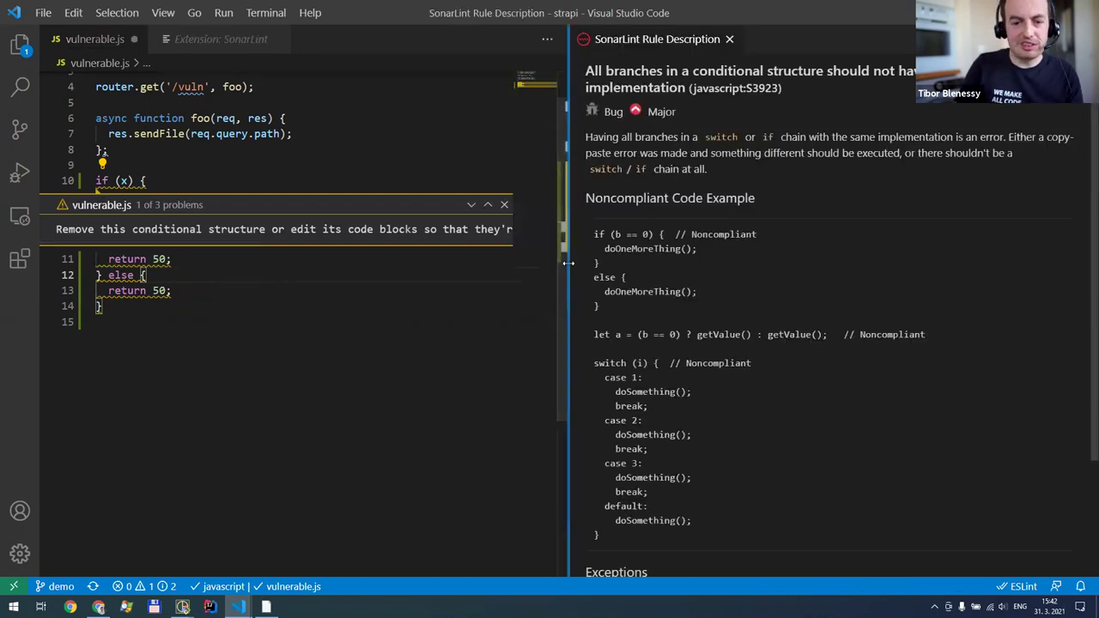
pyautogui.moveTo(592, 279); pyautogui.dragTo(598, 278)
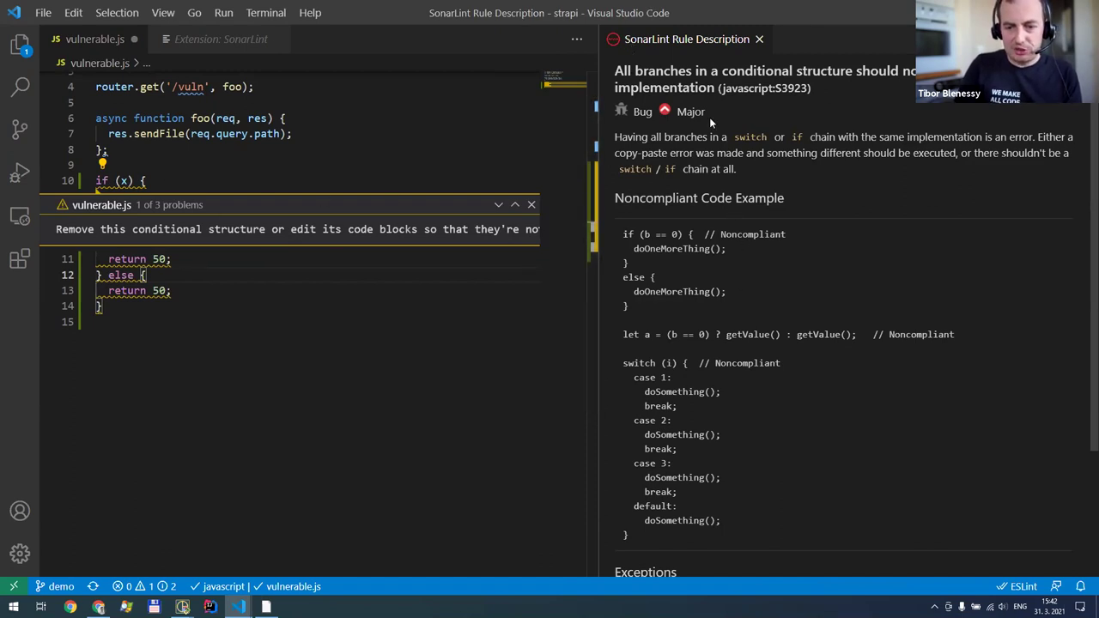
pyautogui.scroll(-3, 710, 121)
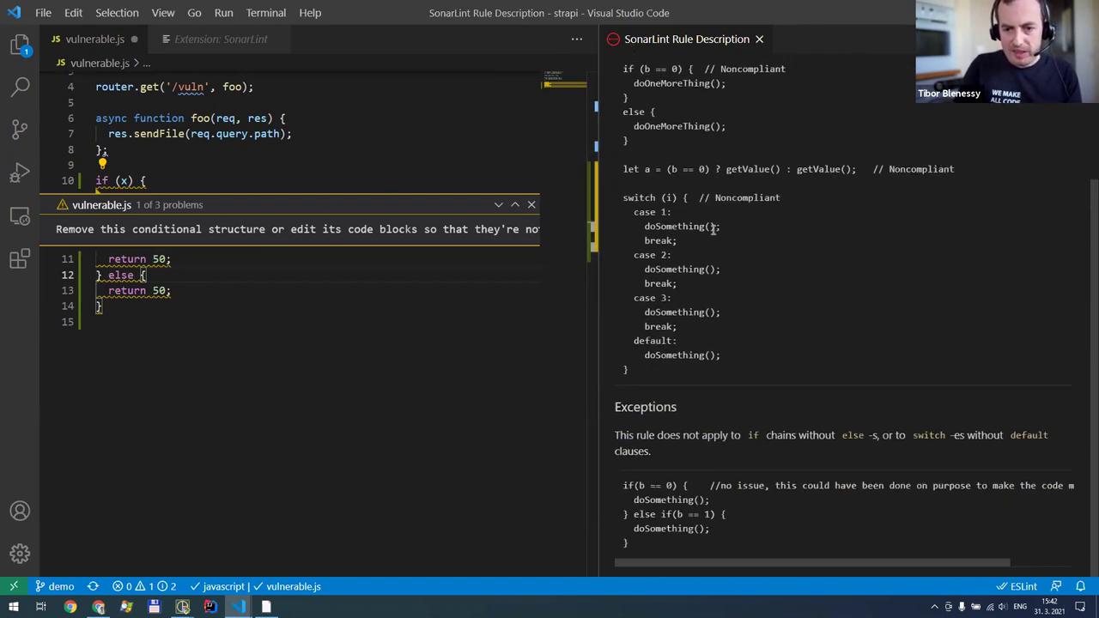
# Close the rule description and the inline problem view, and switch back to the SonarCloud pull request list
pyautogui.click(760, 40)
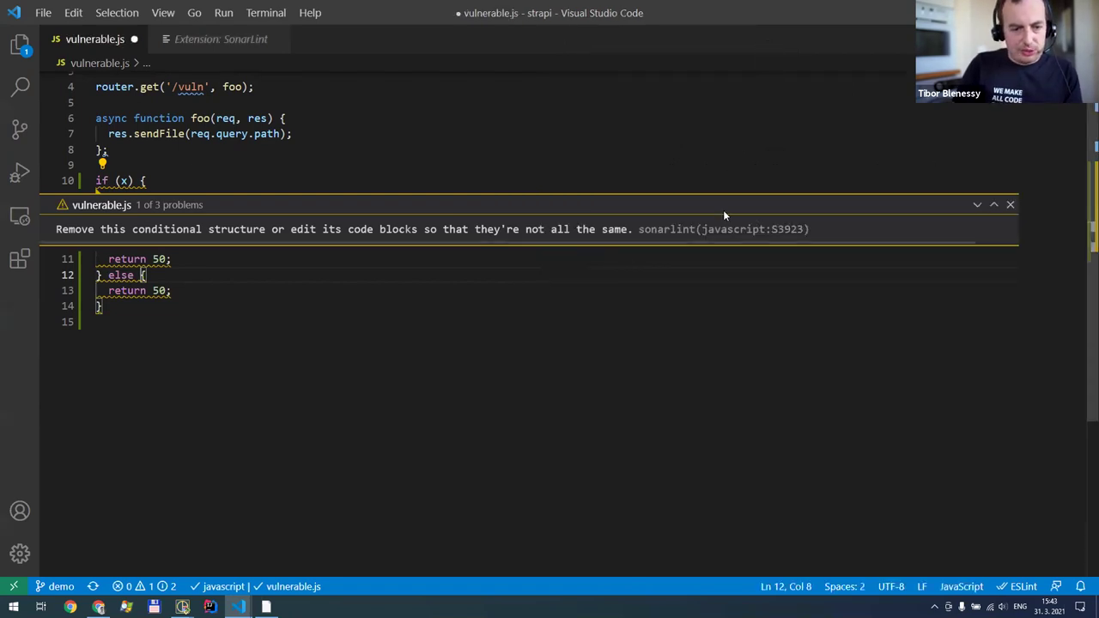
pyautogui.click(1011, 205)
pyautogui.press('Right')
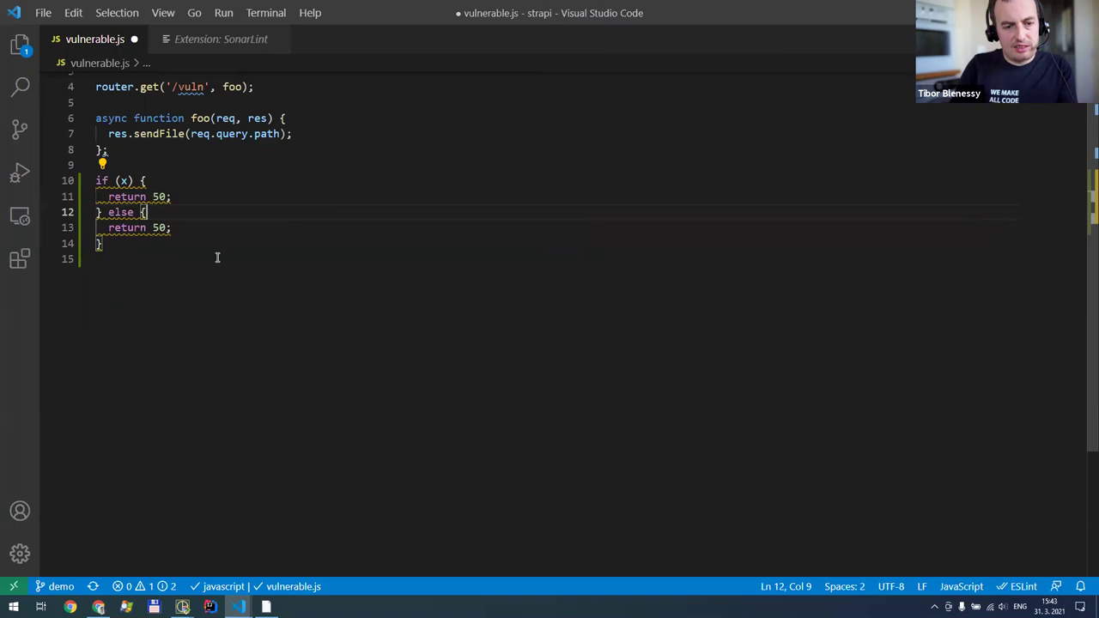
pyautogui.hotkey('alt', 'Tab')
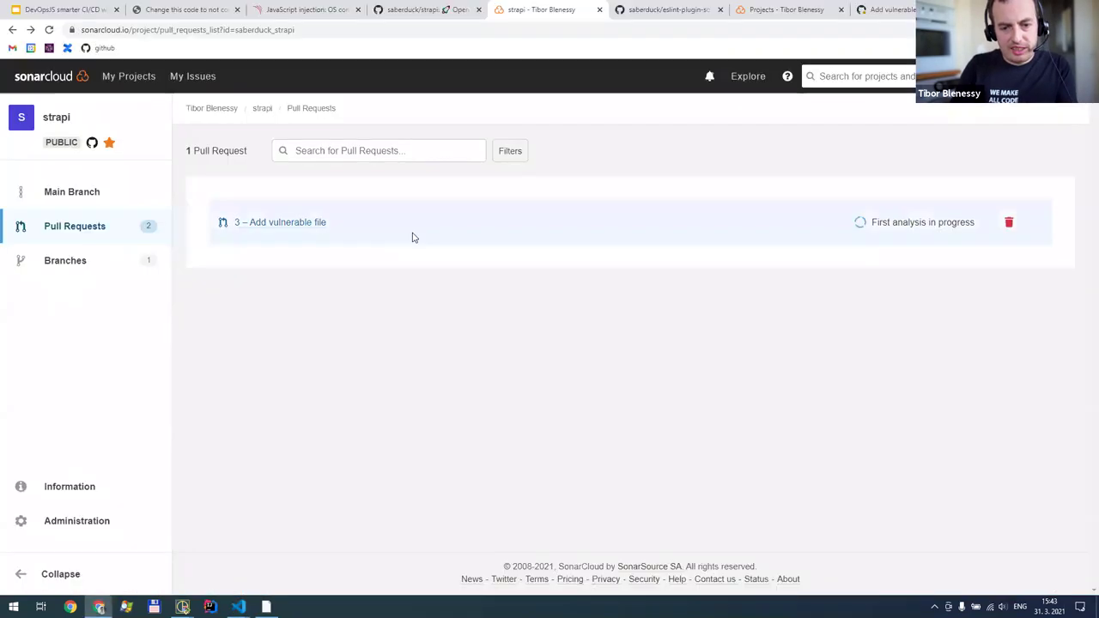
# Refresh strapi's pull request list, open and reload the analysis summary of 'Add vulnerable file', and return to the list
pyautogui.press('F5')
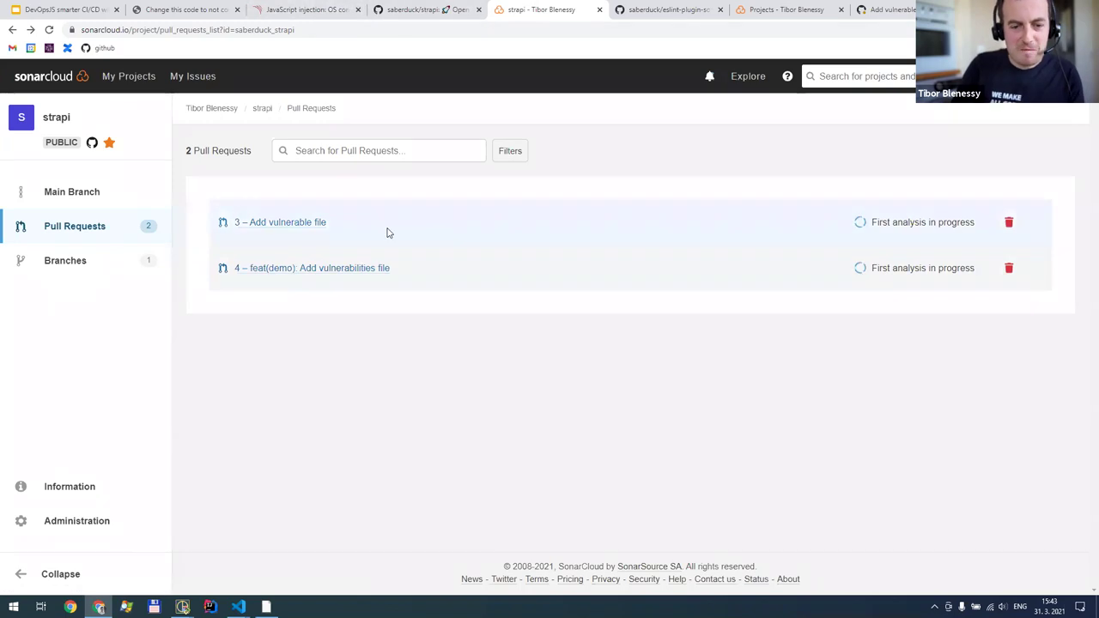
pyautogui.click(283, 224)
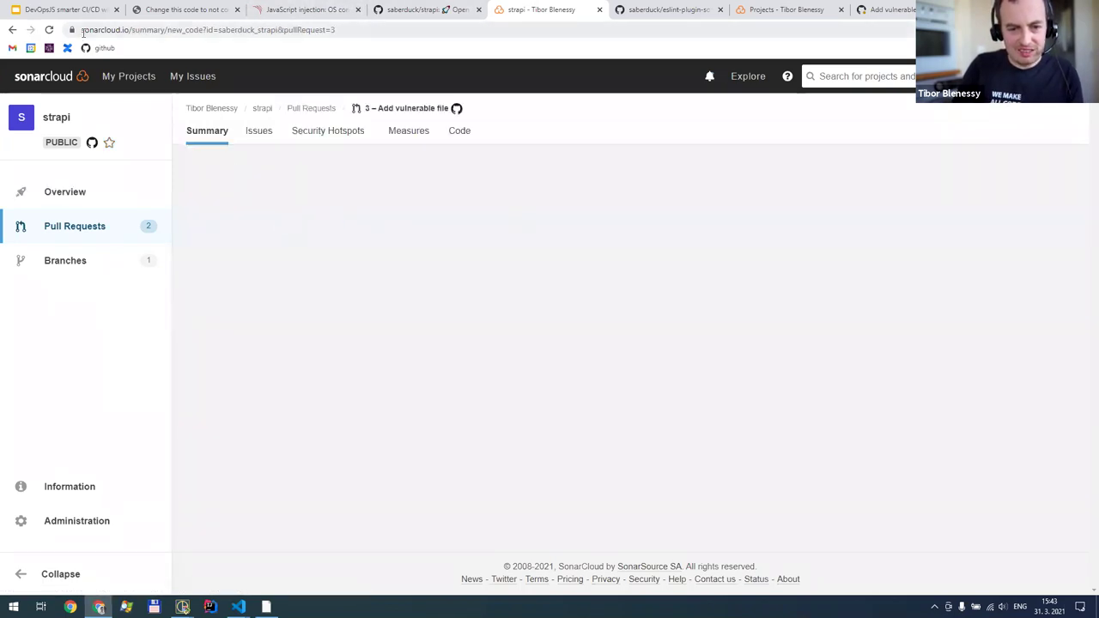
pyautogui.click(49, 30)
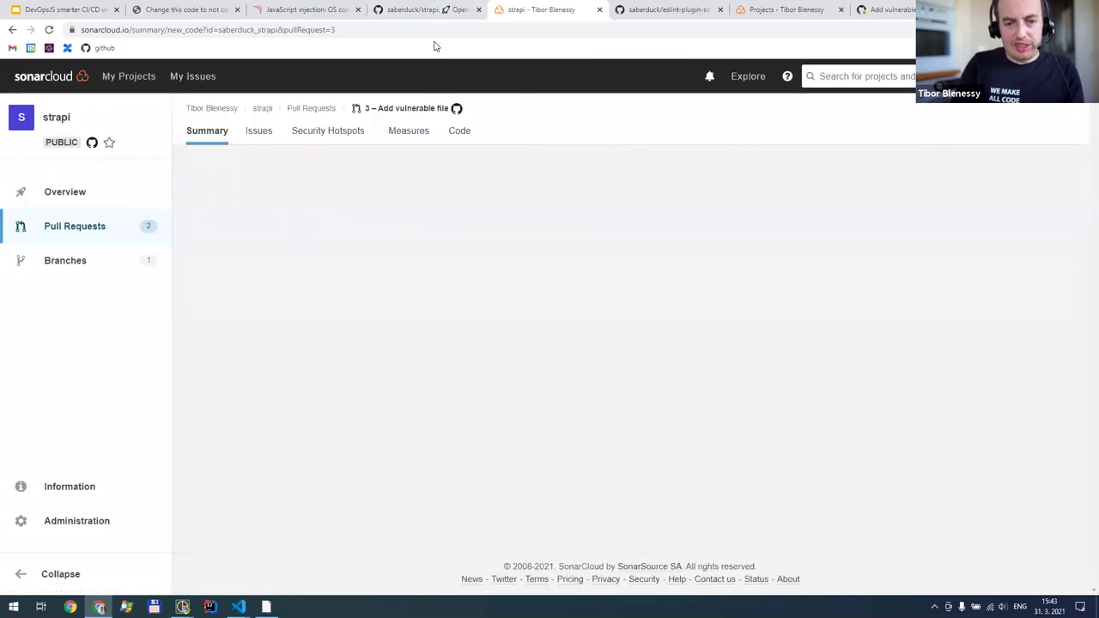
pyautogui.click(74, 237)
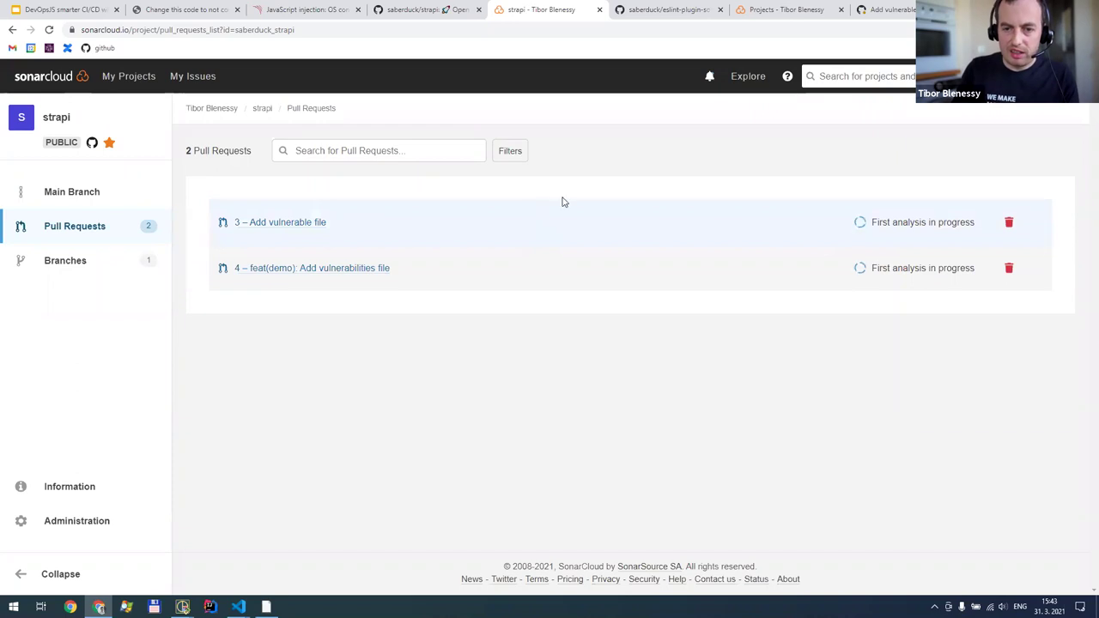
# Switch to the eslint-plugin-sonarjs repository on GitHub, reload it and look over its file list and README
pyautogui.click(657, 11)
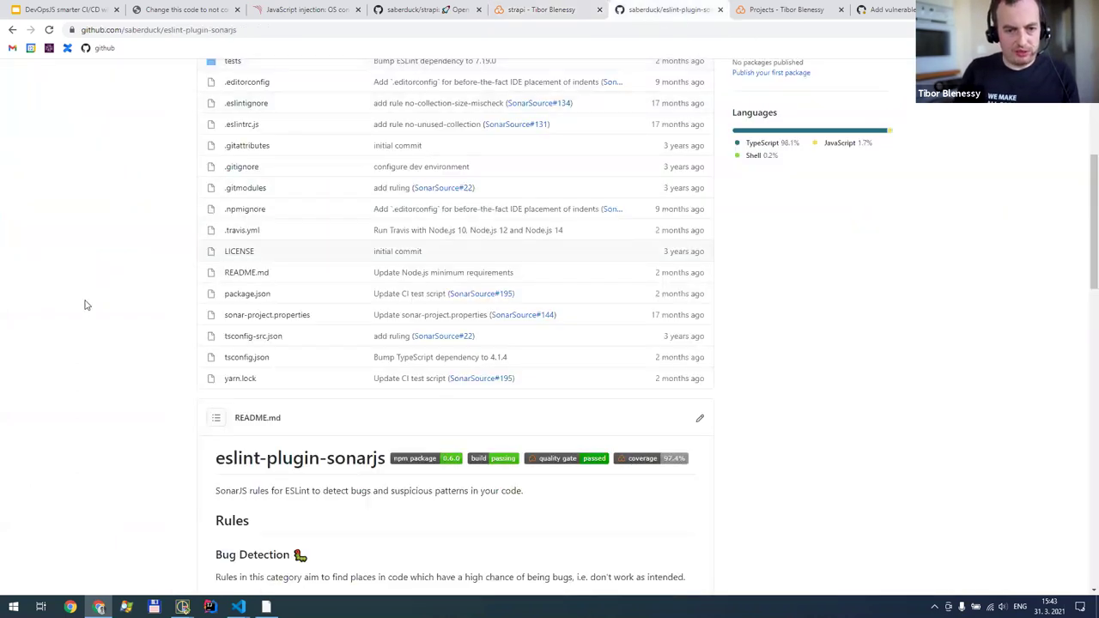
pyautogui.scroll(5, 86, 305)
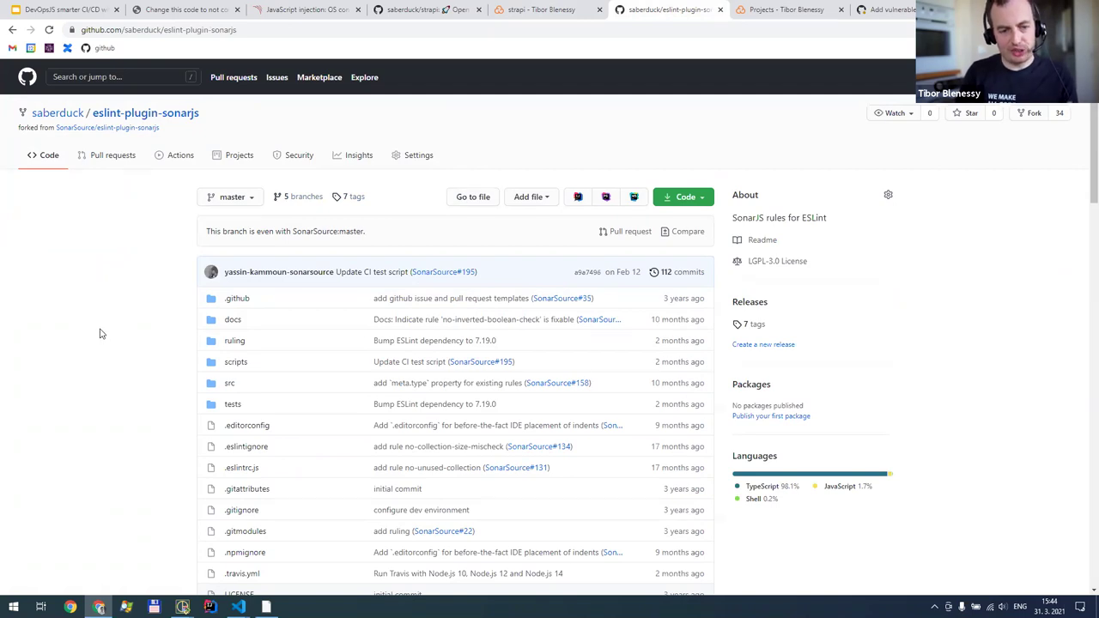
pyautogui.scroll(-5, 92, 300)
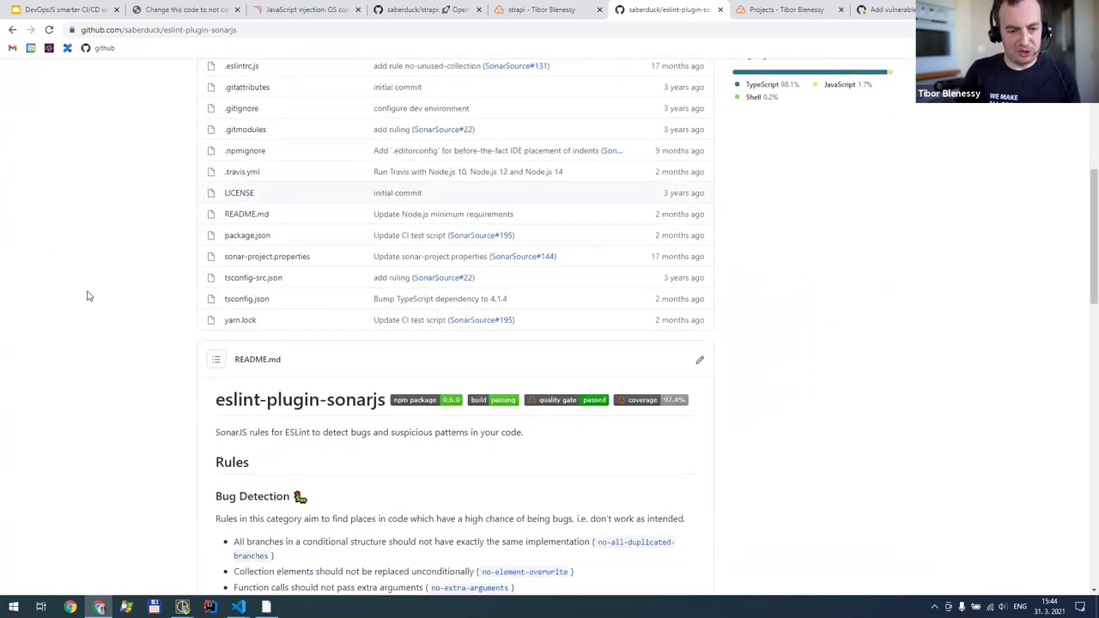
pyautogui.scroll(-1, 88, 296)
pyautogui.scroll(6, 87, 296)
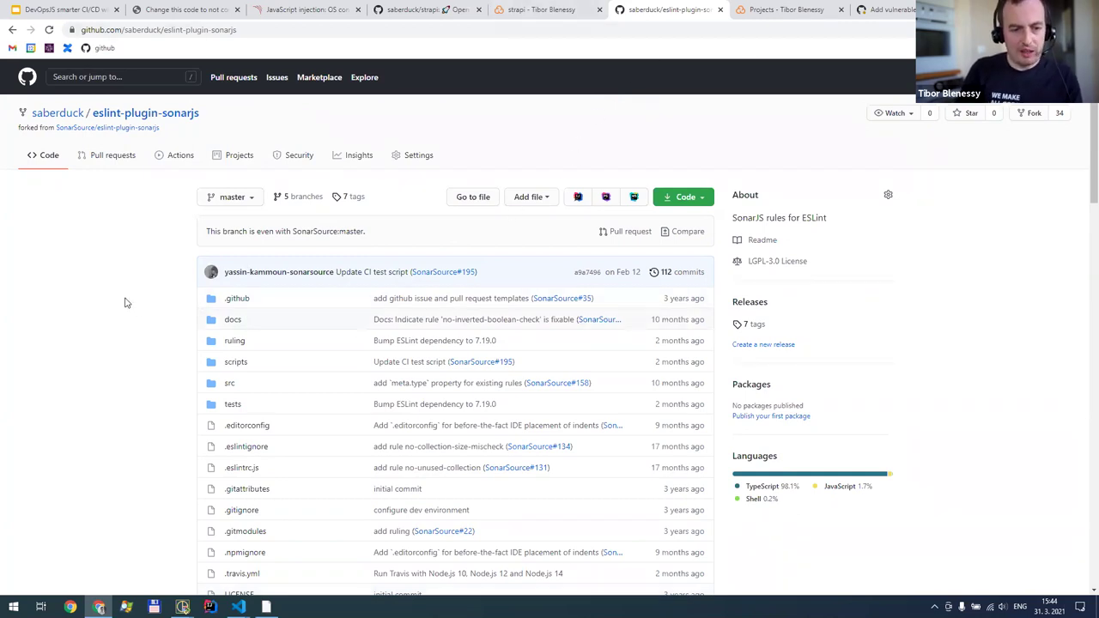
pyautogui.scroll(-1, 52, 298)
pyautogui.scroll(-3, 52, 298)
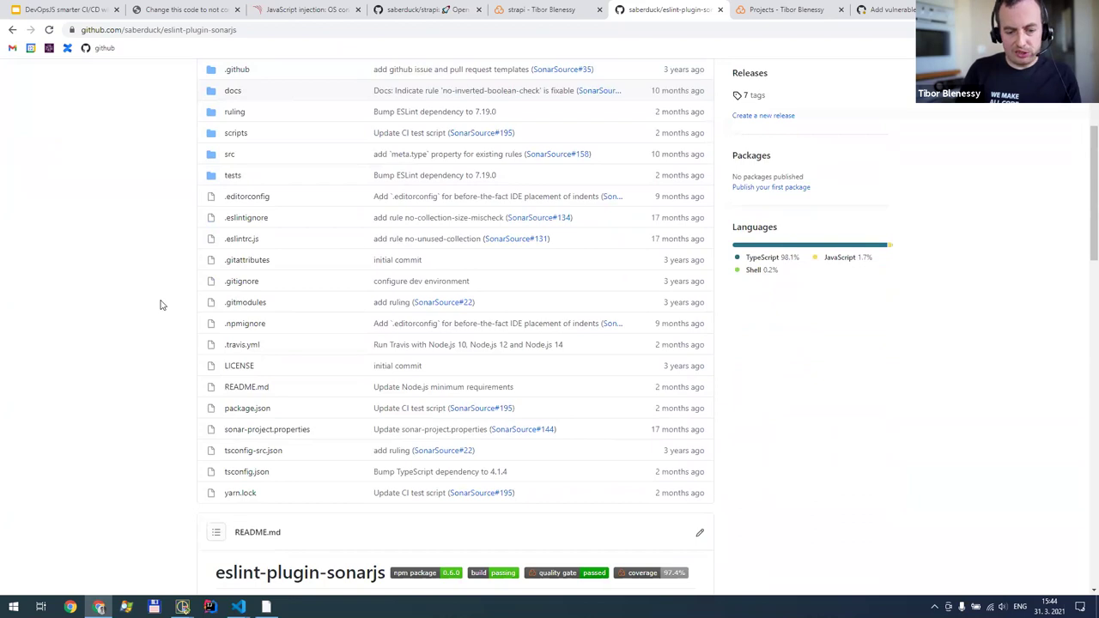
pyautogui.scroll(2, 159, 304)
pyautogui.scroll(2, 160, 304)
pyautogui.click(49, 29)
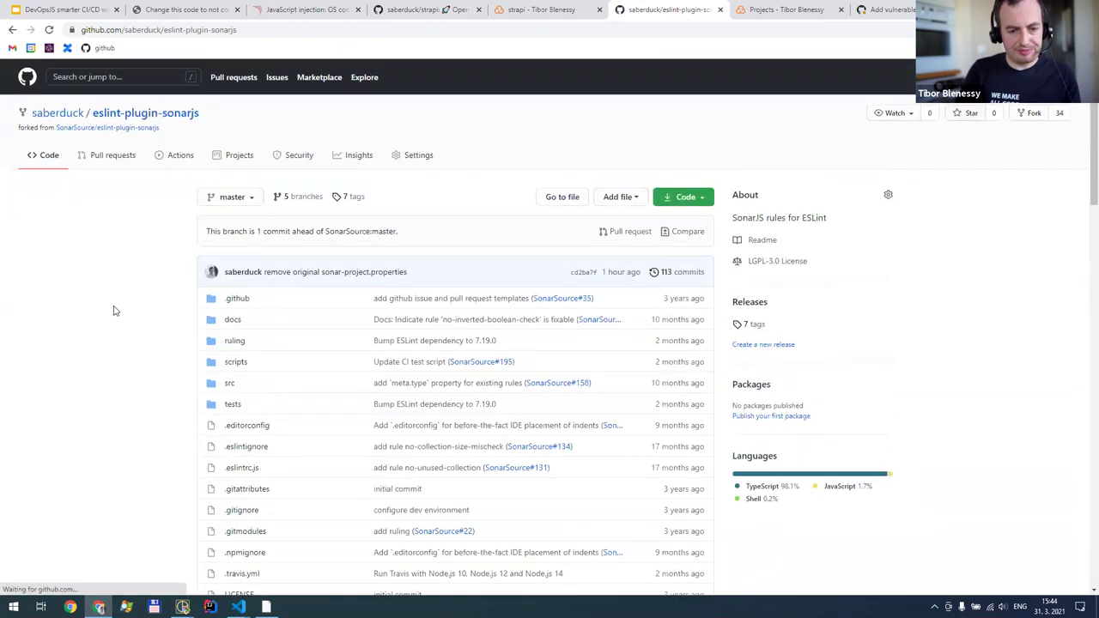
pyautogui.scroll(-3, 116, 311)
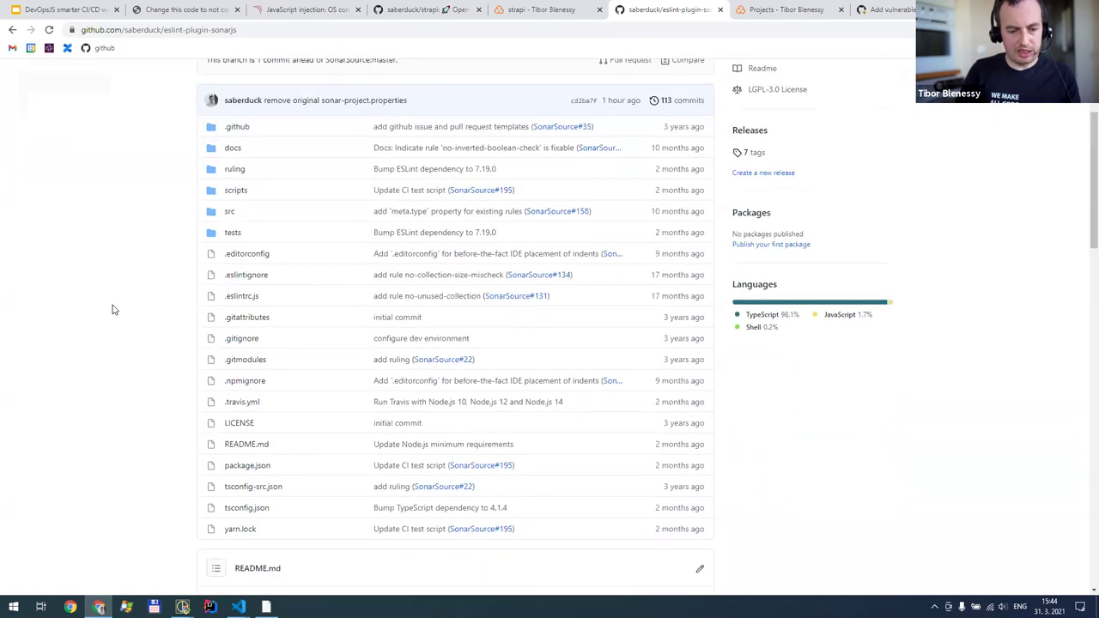
pyautogui.scroll(3, 112, 310)
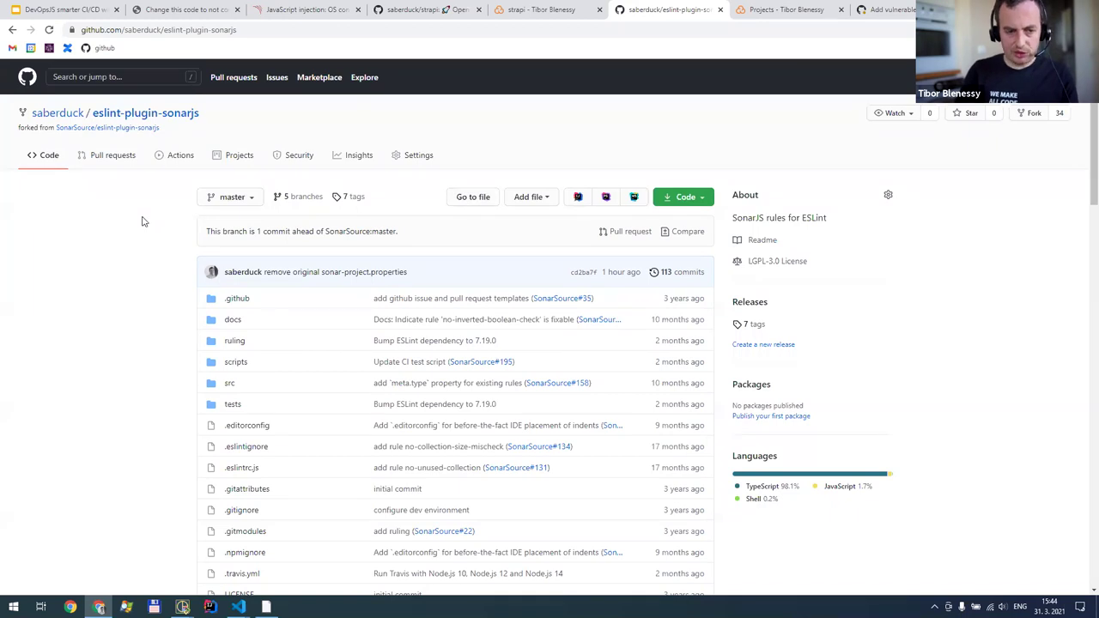
# Recheck strapi's pull requests, then refresh and review the personal organization's project list in SonarCloud
pyautogui.click(503, 7)
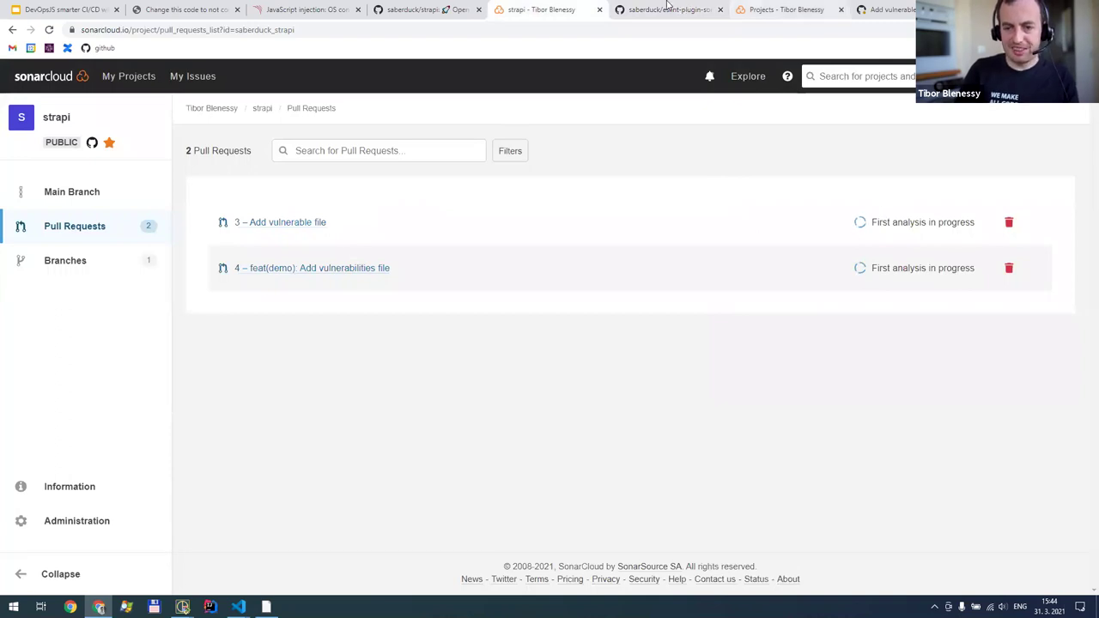
pyautogui.click(666, 7)
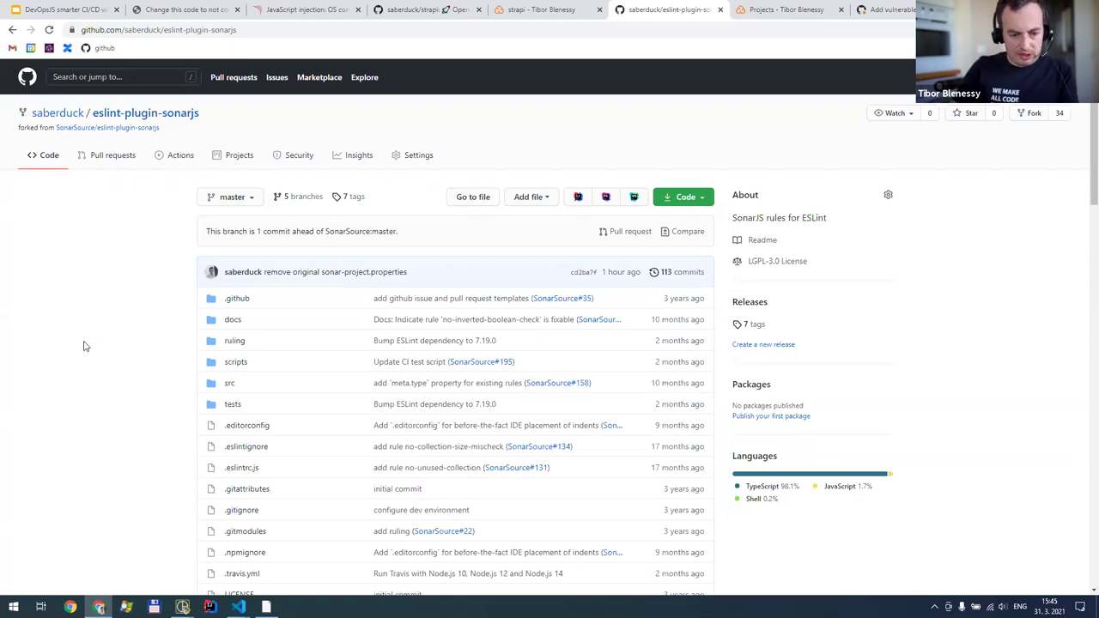
pyautogui.click(772, 7)
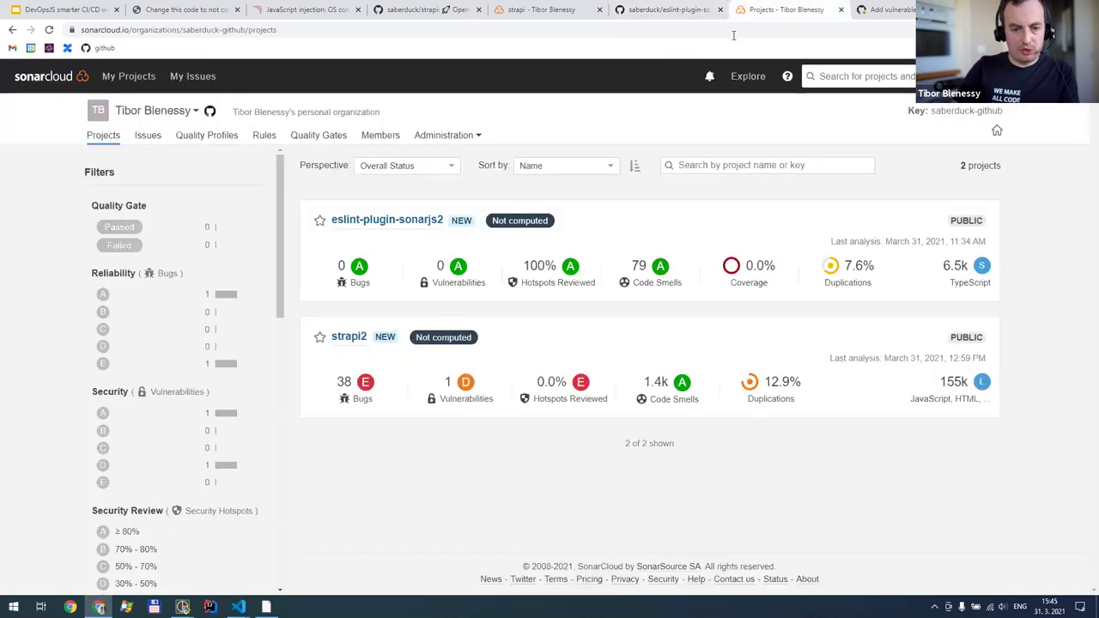
pyautogui.click(110, 136)
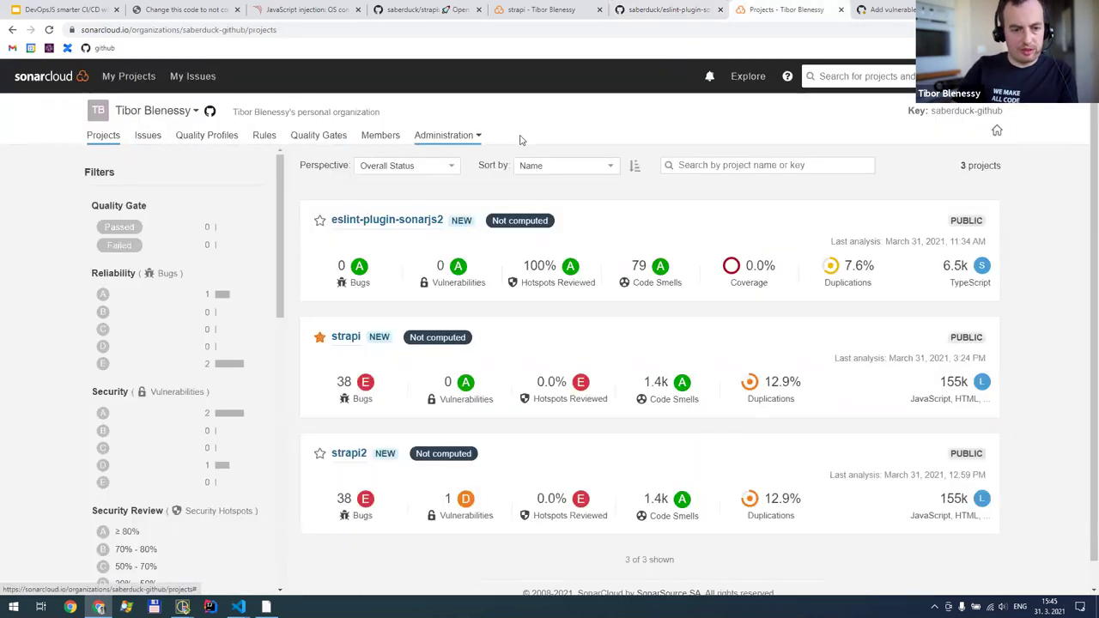
pyautogui.scroll(-1, 398, 168)
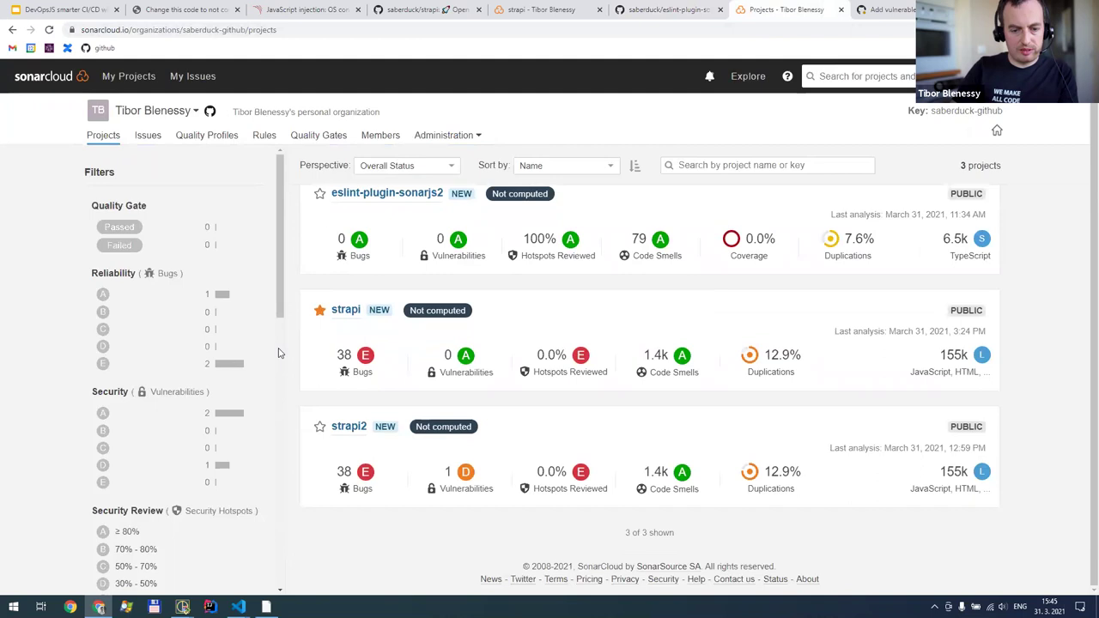
pyautogui.scroll(1, 297, 354)
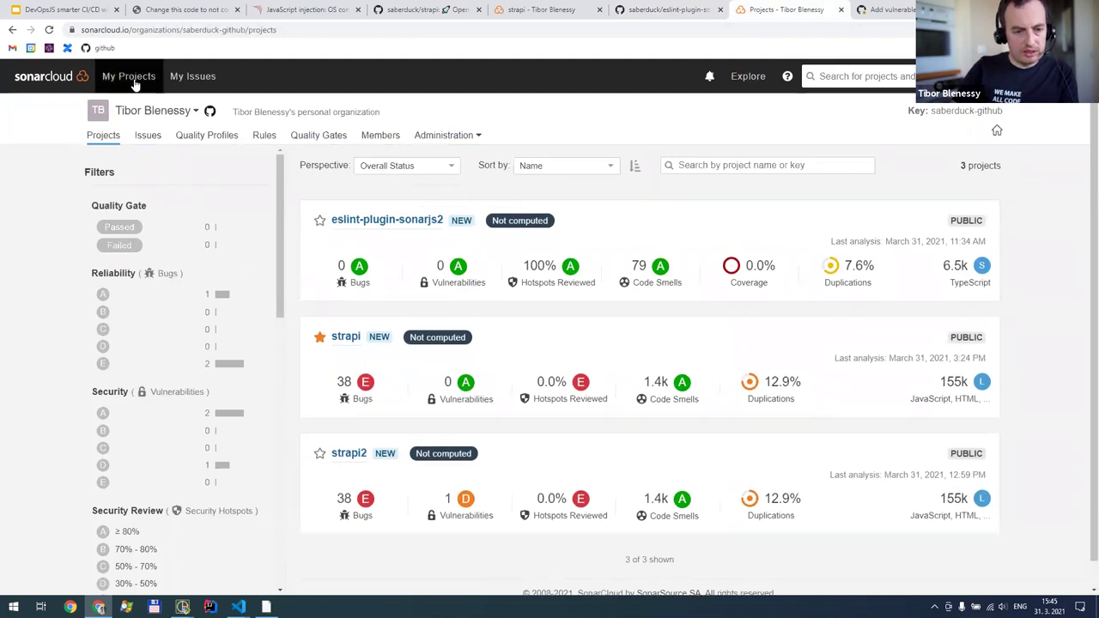
# Start analyzing a new SonarCloud project with manual setup and choose the personal organization as its owner
pyautogui.click(133, 76)
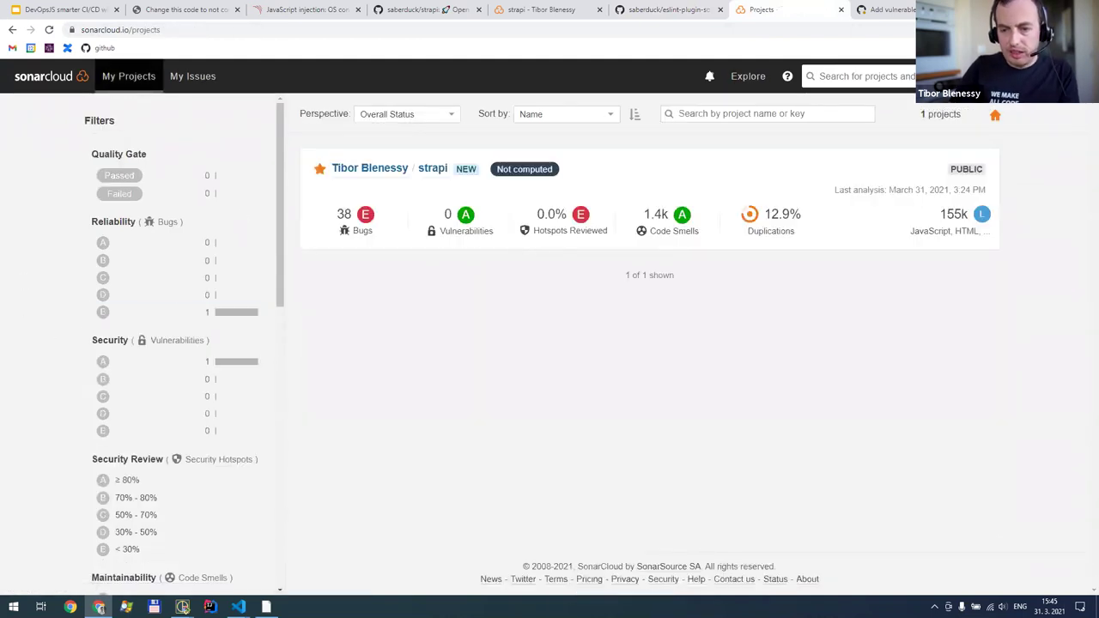
pyautogui.click(996, 114)
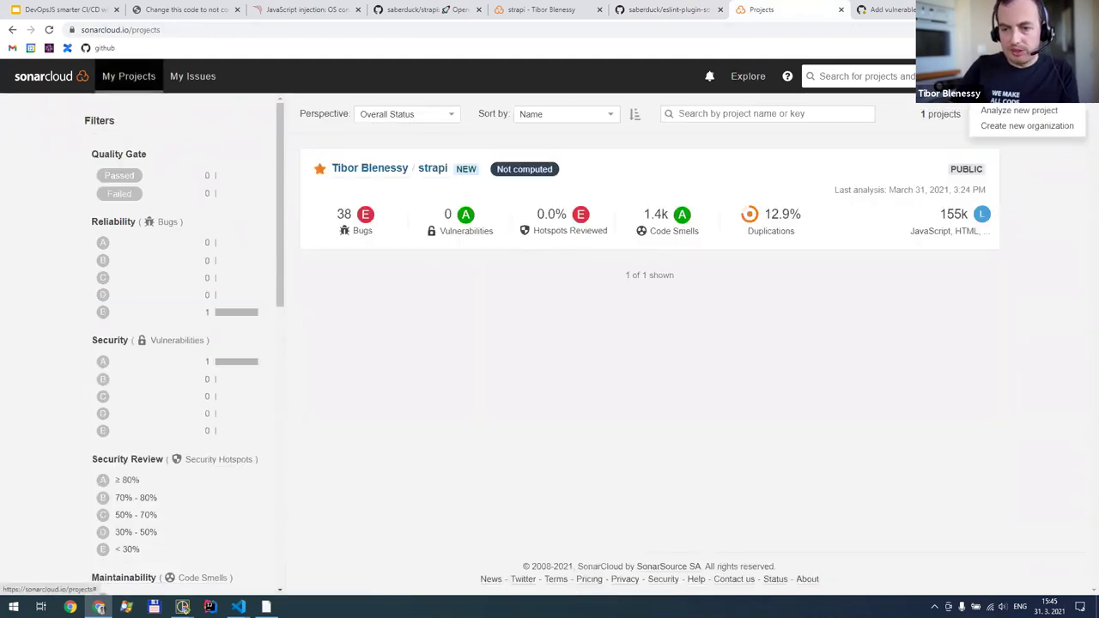
pyautogui.click(1025, 111)
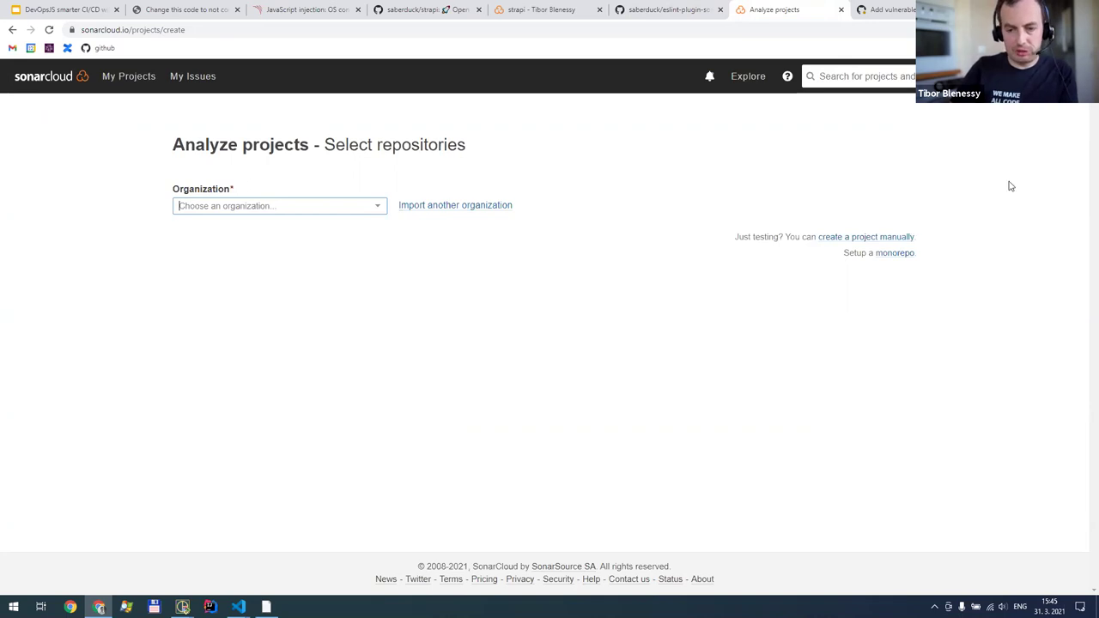
pyautogui.click(834, 238)
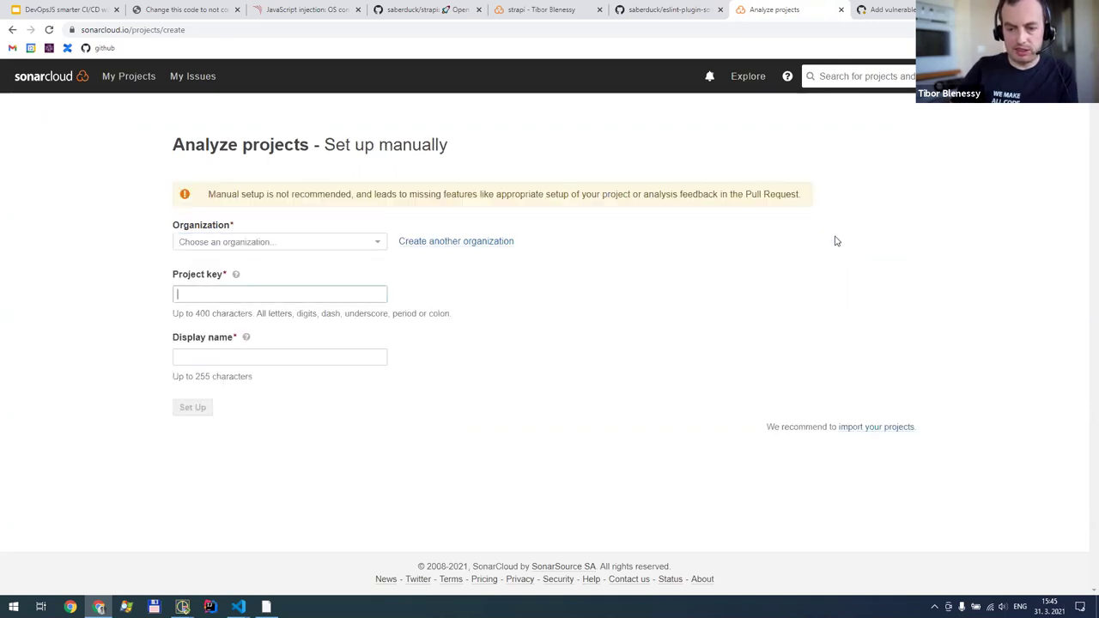
pyautogui.click(331, 243)
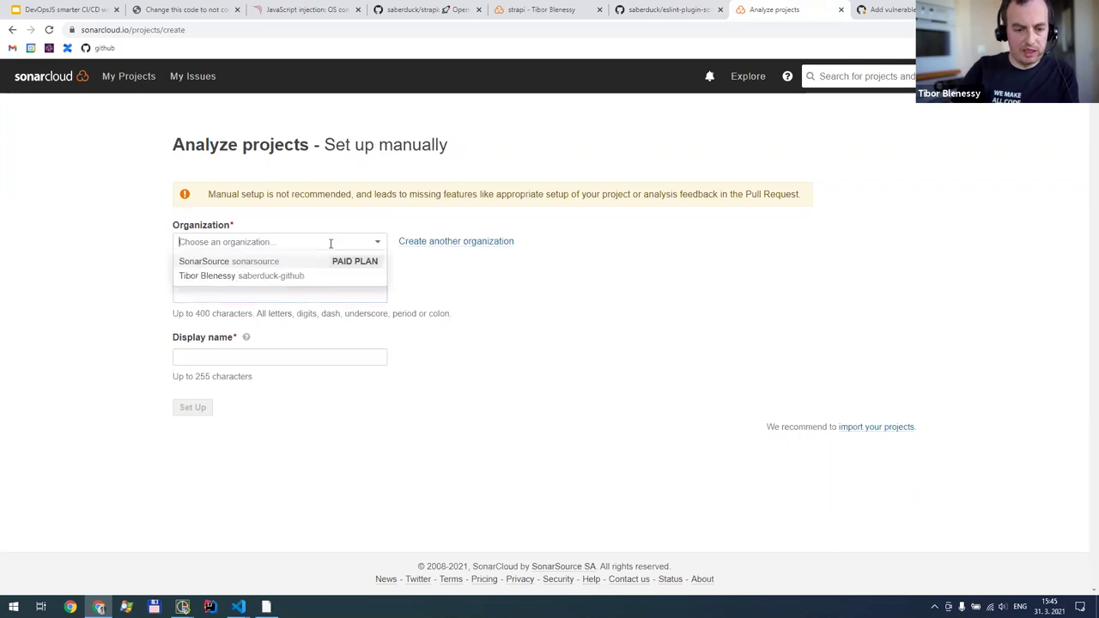
pyautogui.click(292, 276)
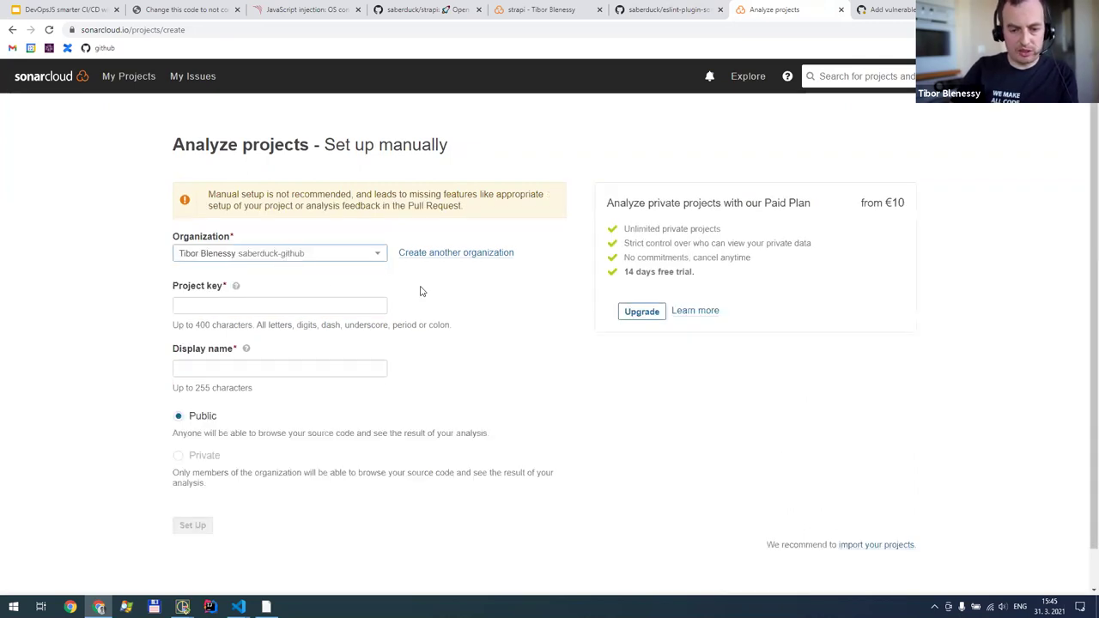
# Set the new project's key and display name to eslint-plugin-sonarjs4, keeping it public
pyautogui.click(344, 305)
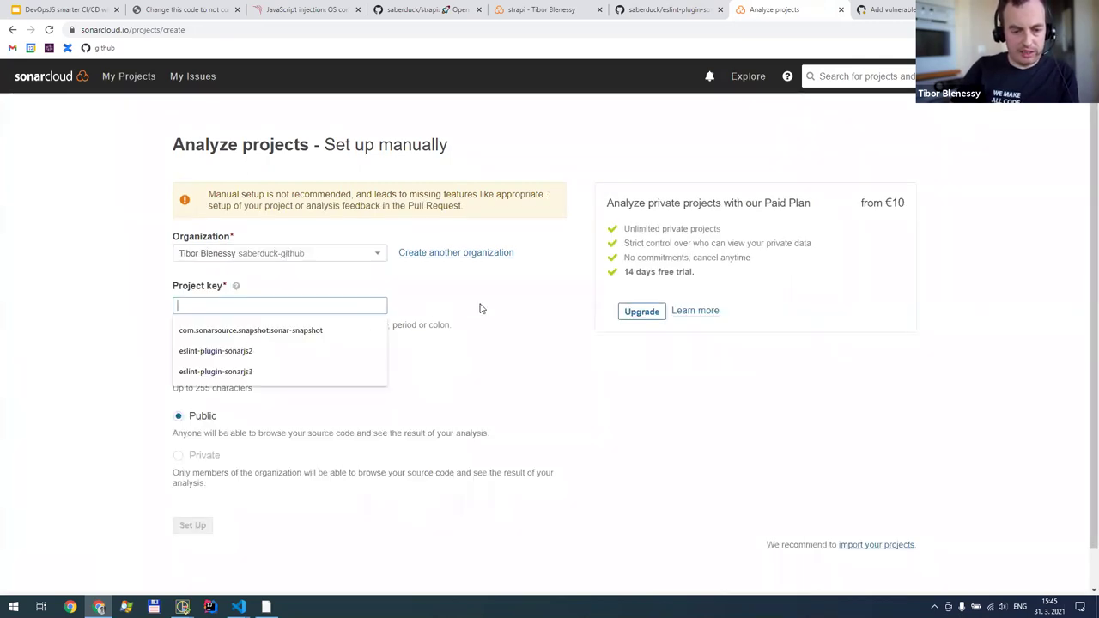
pyautogui.write('esiln')
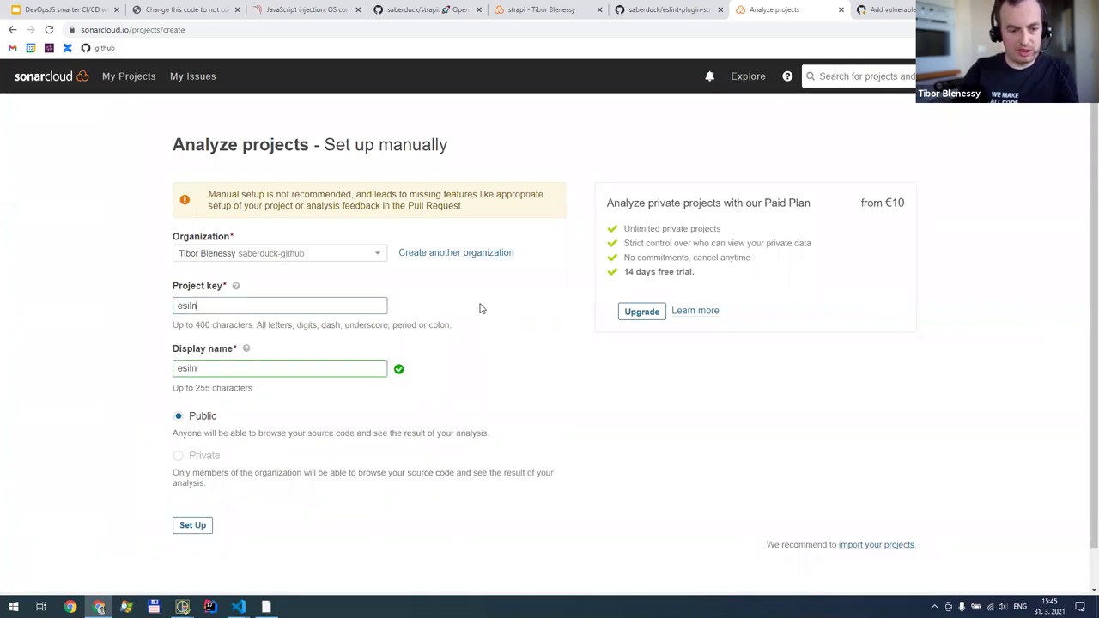
pyautogui.press('BackSpace')
pyautogui.press('BackSpace')
pyautogui.press('BackSpace')
pyautogui.write('lint-plugin-sonarjs')
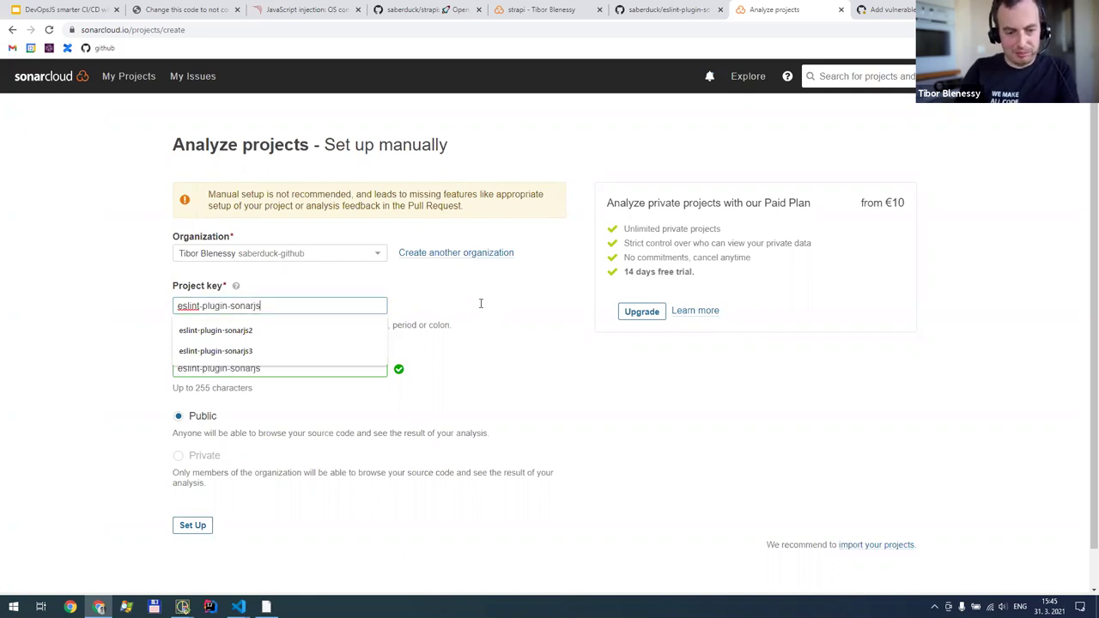
pyautogui.write('4')
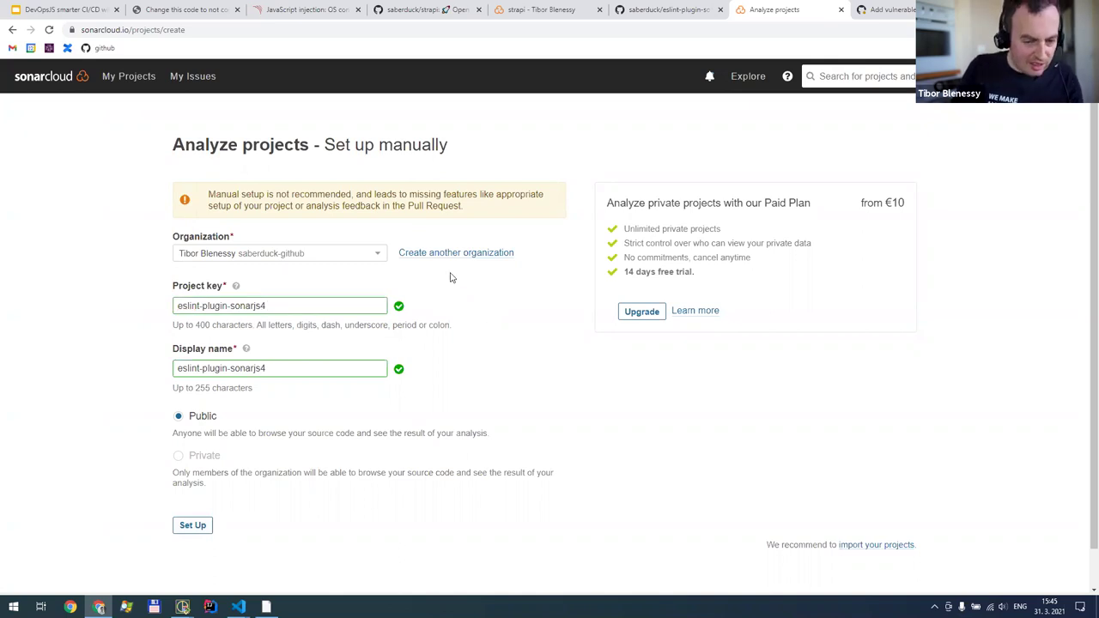
pyautogui.scroll(-1, 63, 435)
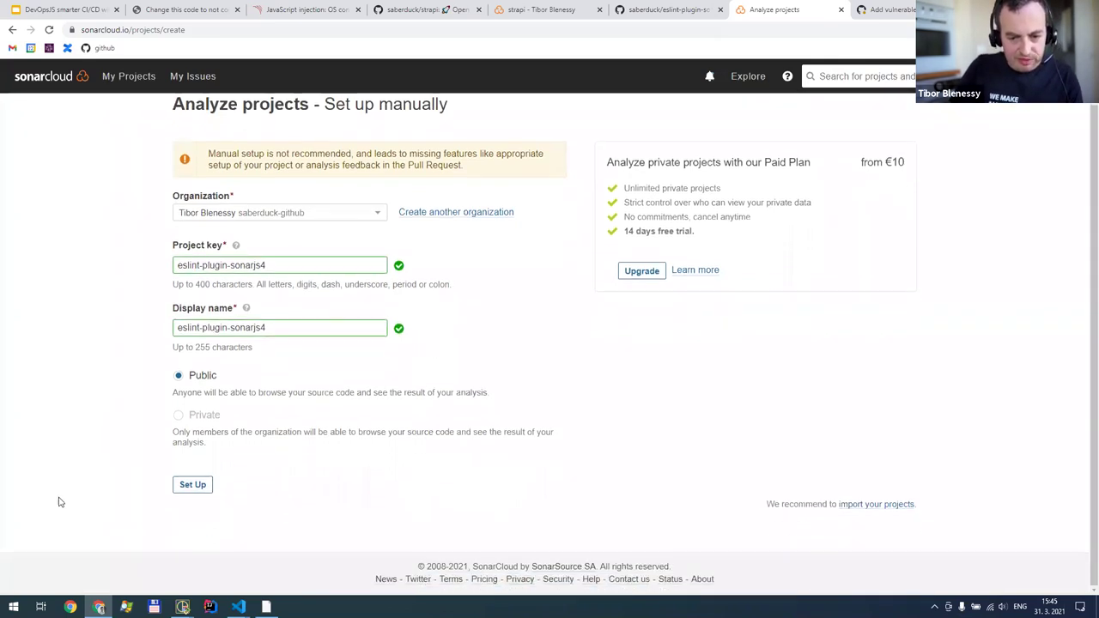
# Set up the project, choose GitHub Actions as its analysis method and copy the secret name SONAR_TOKEN
pyautogui.click(192, 484)
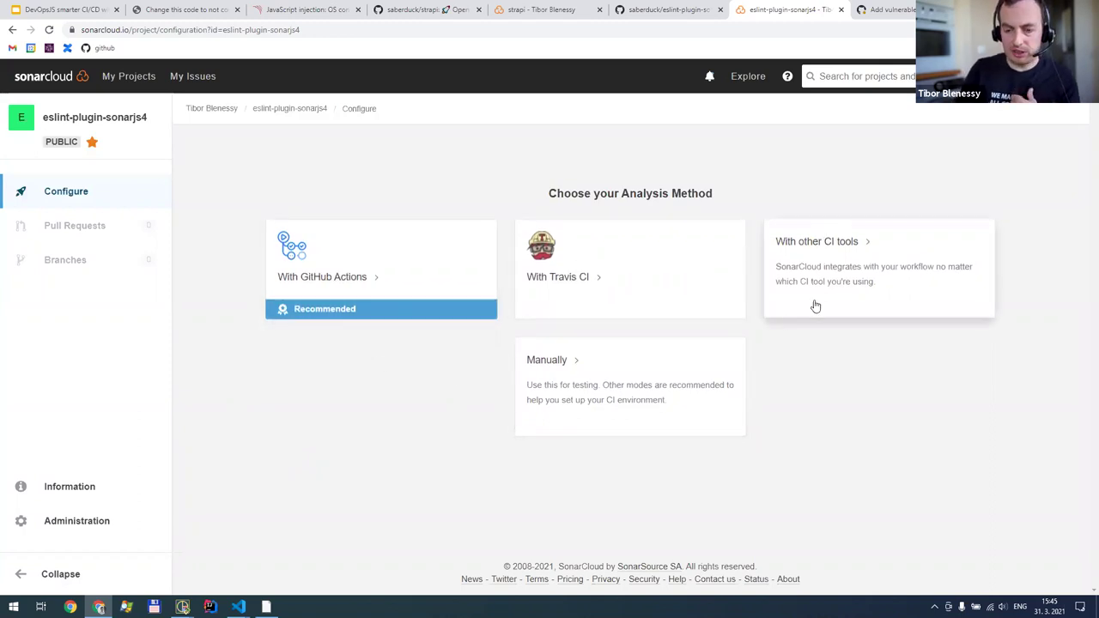
pyautogui.click(316, 281)
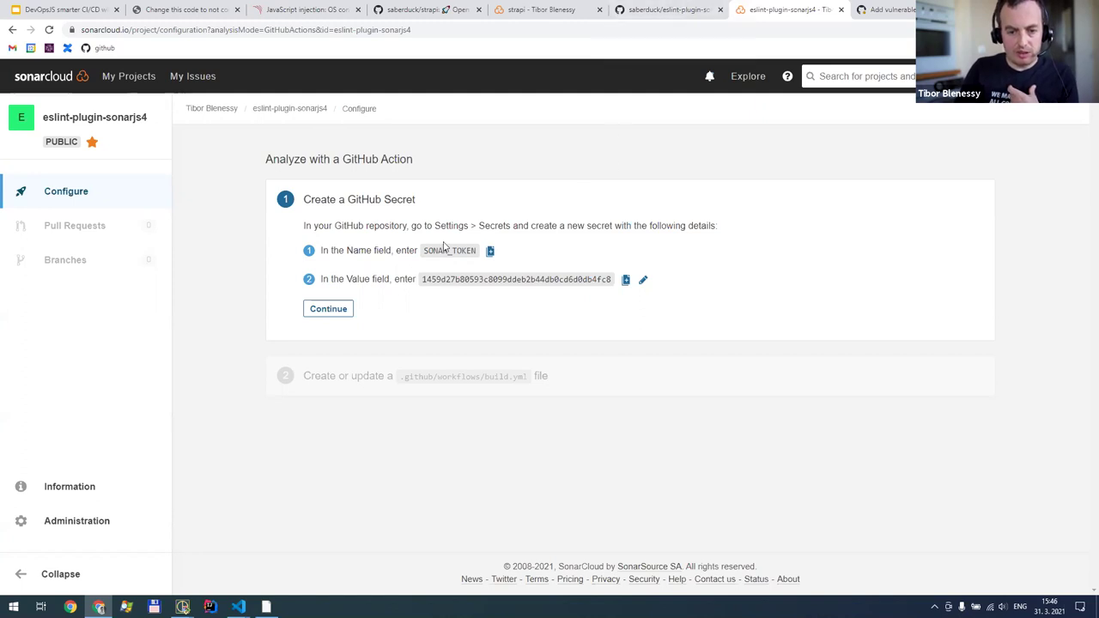
pyautogui.click(489, 252)
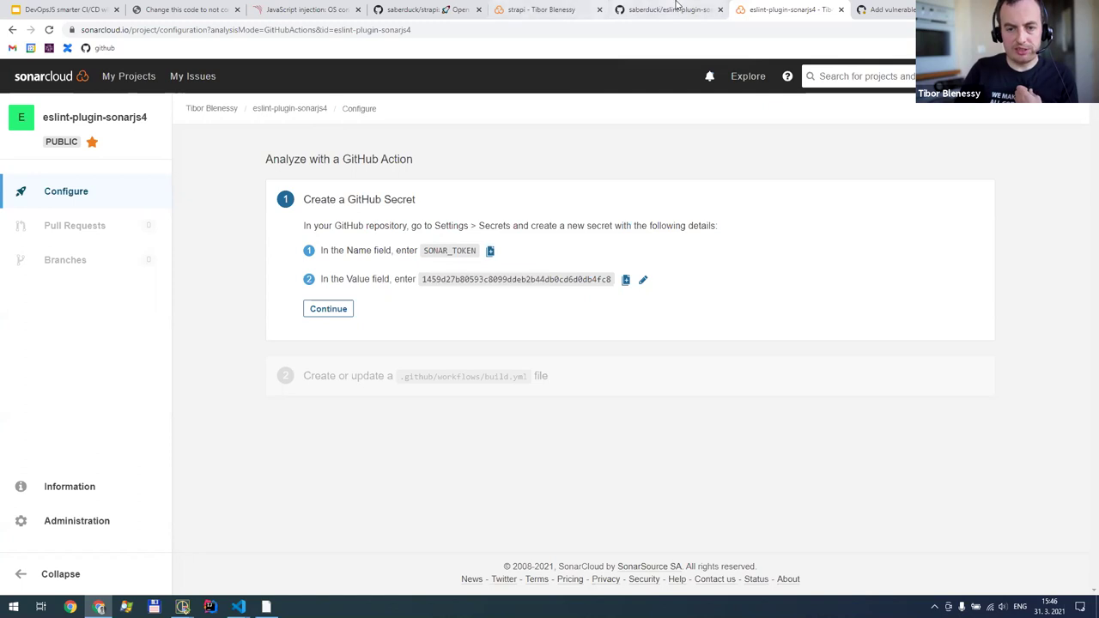
# Switch to the eslint-plugin-sonarjs repository on GitHub and open the Actions secrets in its settings
pyautogui.click(675, 9)
pyautogui.click(425, 157)
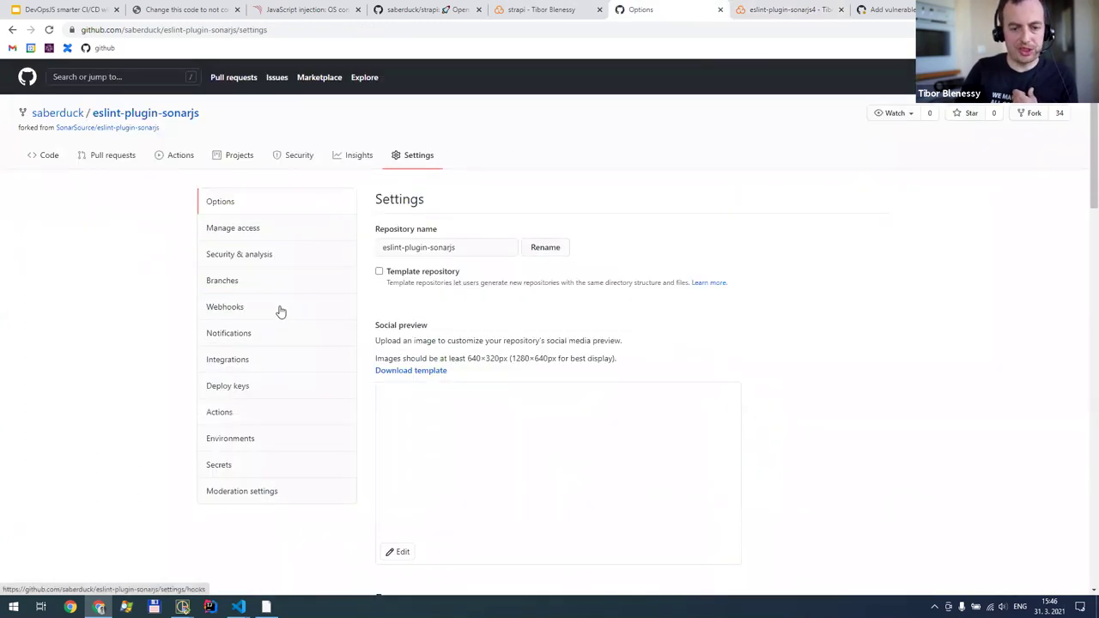
pyautogui.click(221, 464)
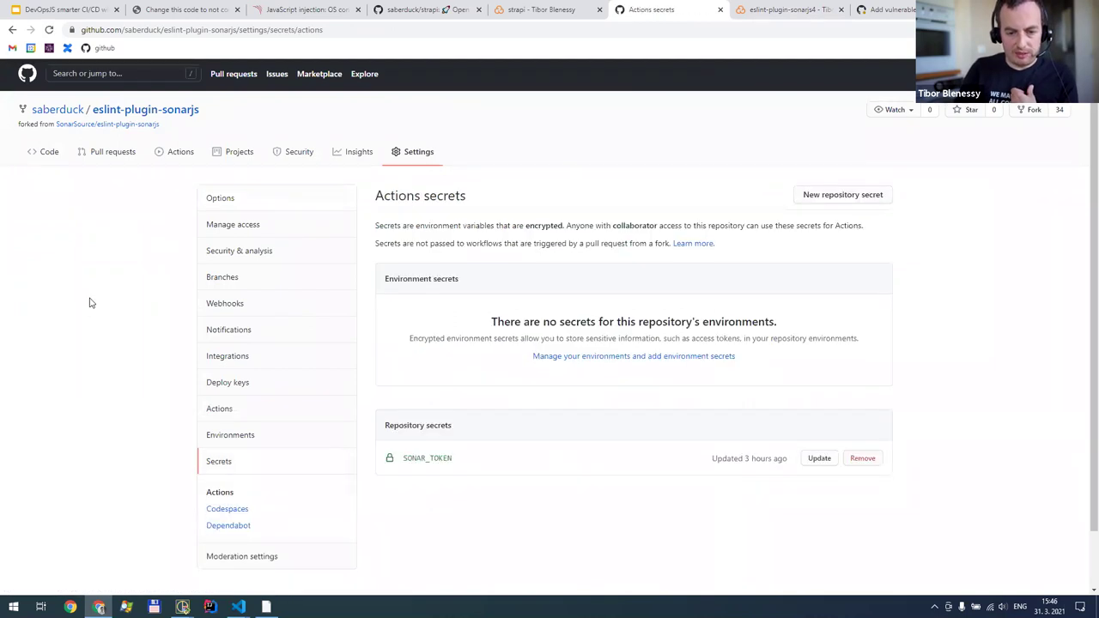
pyautogui.scroll(-1, 557, 382)
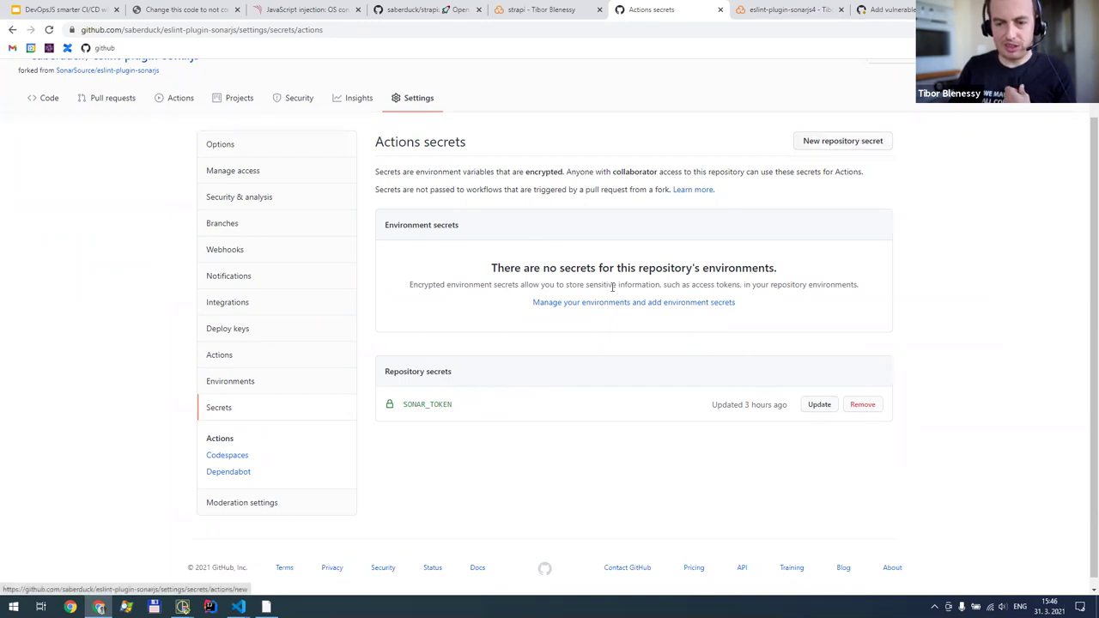
# Remove the existing SONAR_TOKEN repository secret and confirm its deletion
pyautogui.click(861, 408)
pyautogui.click(589, 195)
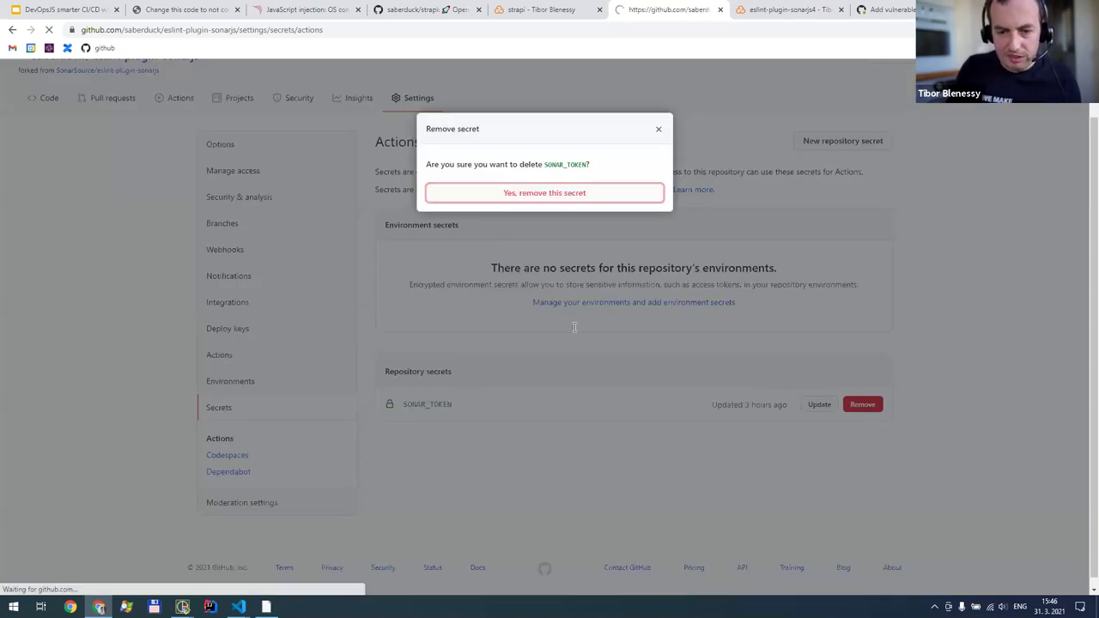
pyautogui.scroll(-3, 559, 353)
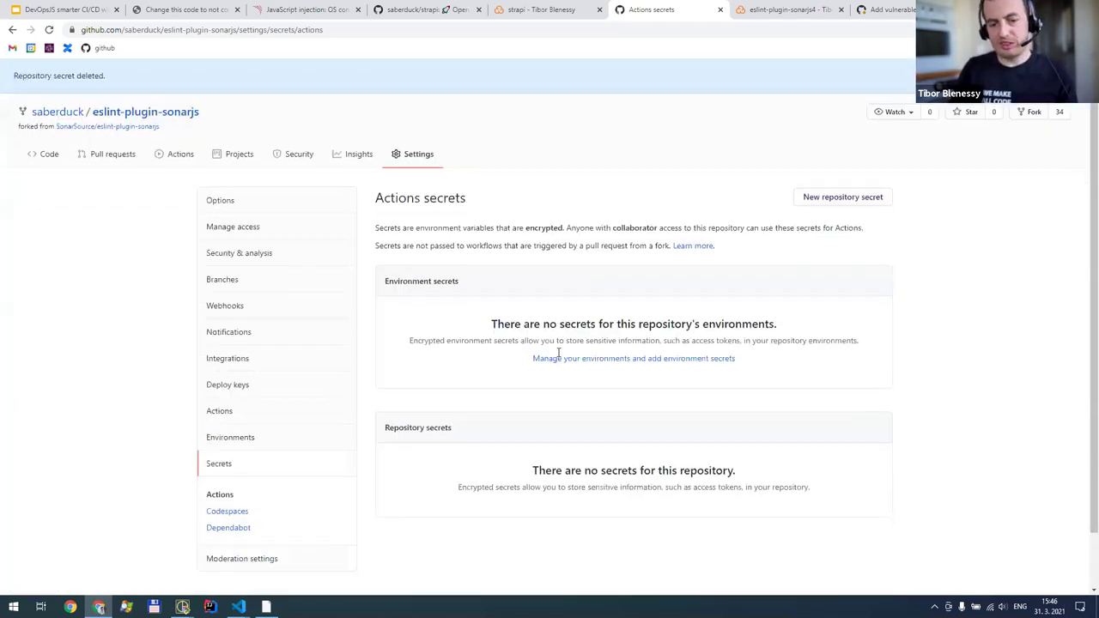
pyautogui.scroll(3, 559, 353)
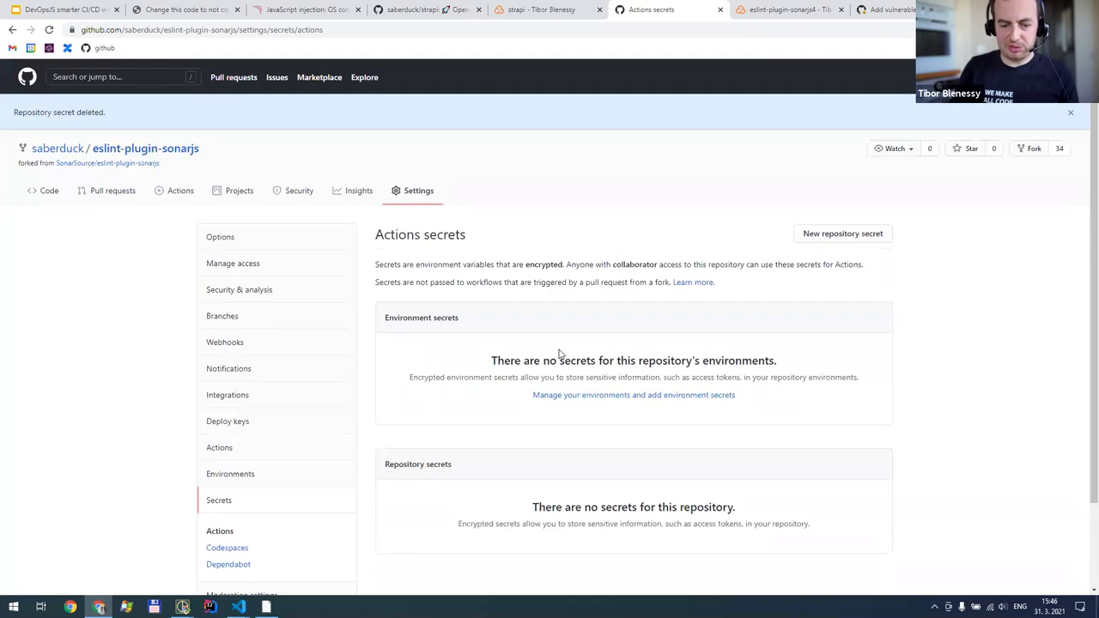
# Add a new repository secret named SONAR_TOKEN, pasting the token value copied from the SonarCloud project's setup page
pyautogui.click(864, 240)
pyautogui.click(472, 247)
pyautogui.click(468, 272)
pyautogui.click(481, 314)
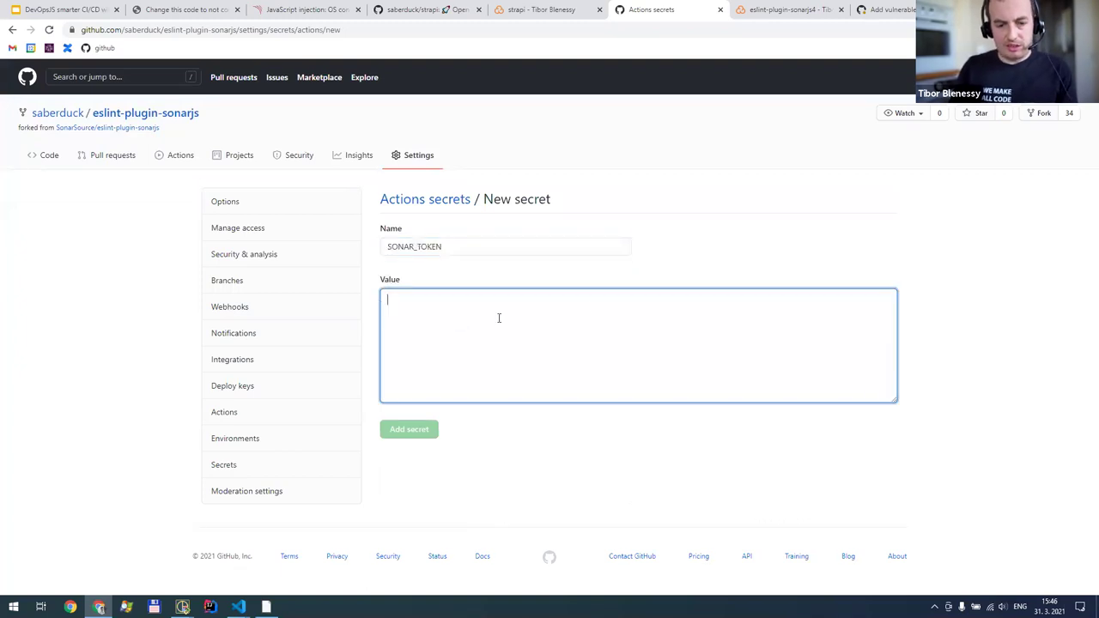
pyautogui.click(539, 9)
pyautogui.click(687, 8)
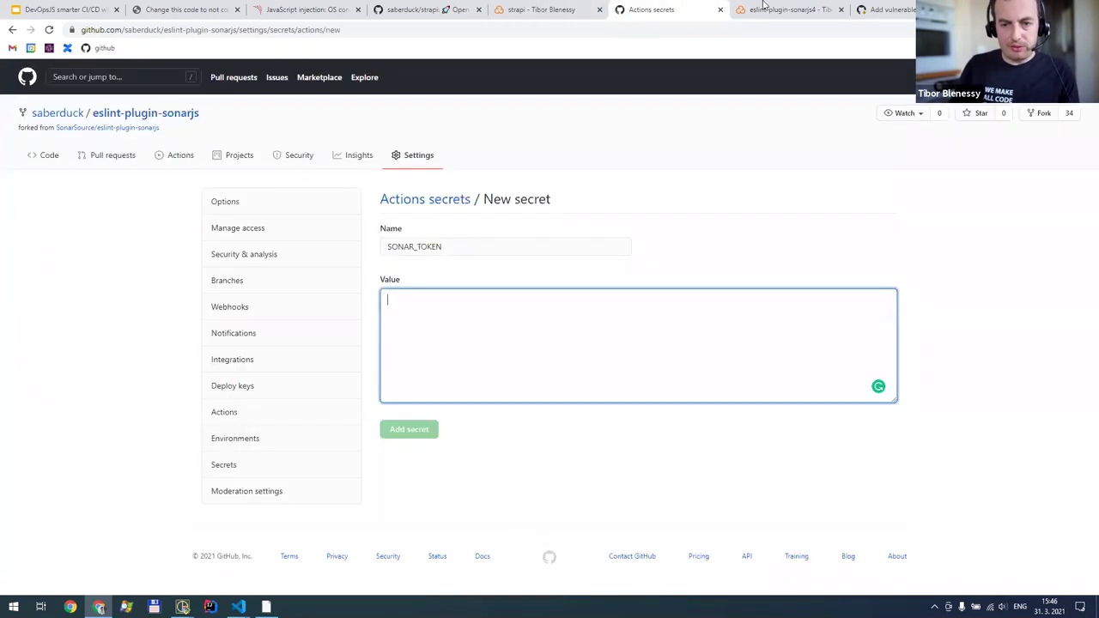
pyautogui.click(762, 7)
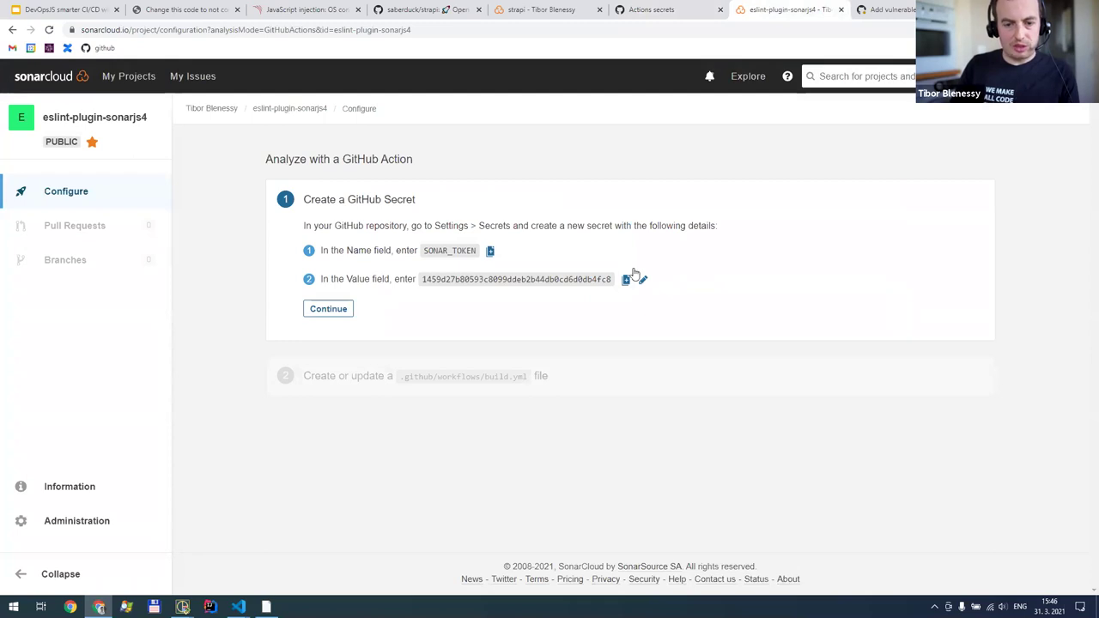
pyautogui.click(679, 6)
pyautogui.hotkey('ctrl', 'v')
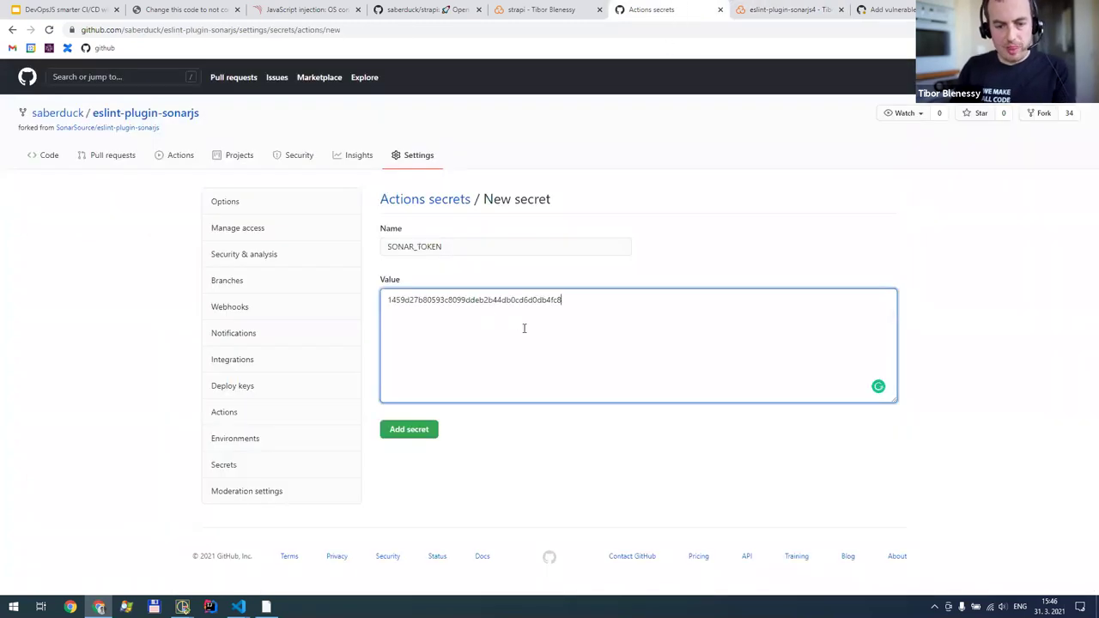
pyautogui.click(409, 432)
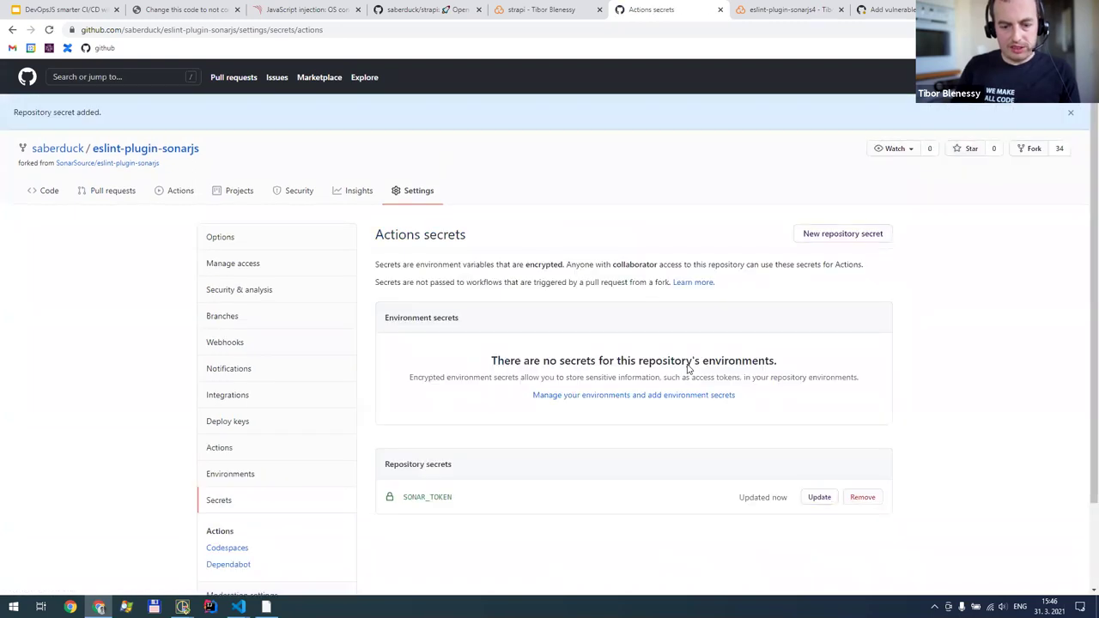
# Return to the SonarCloud setup, continue past the GitHub secret and choose Other (for JS, TS, Go, Python, PHP, ...) as the build type
pyautogui.click(761, 11)
pyautogui.click(335, 311)
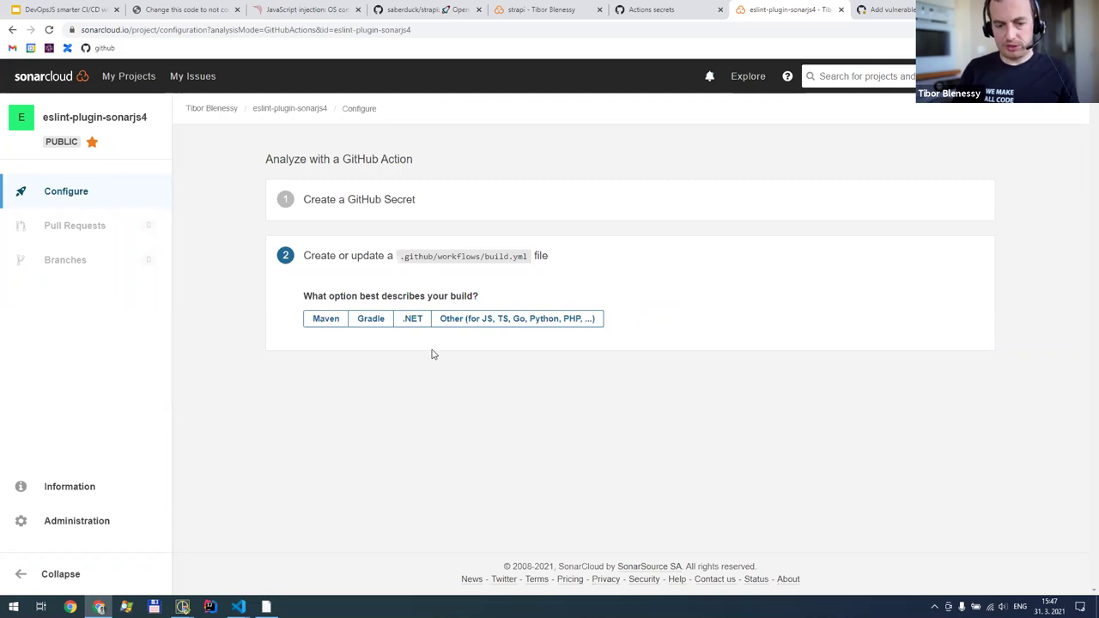
pyautogui.click(537, 320)
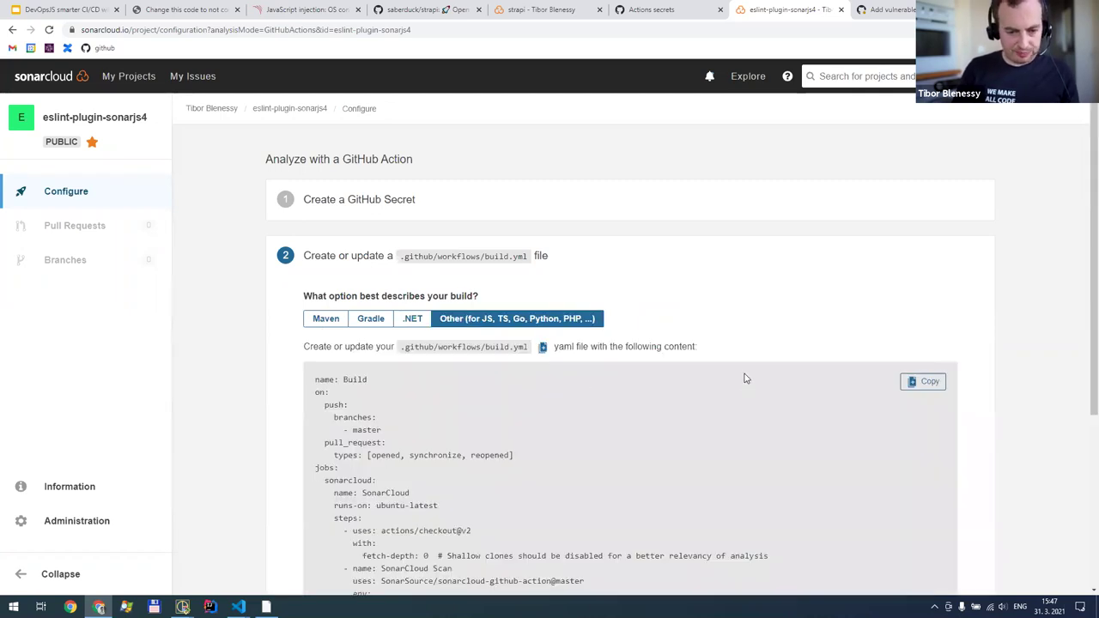
# Review the proposed build.yml workflow, especially the checkout action and the GITHUB_TOKEN and SONAR_TOKEN environment variables
pyautogui.scroll(-2, 746, 379)
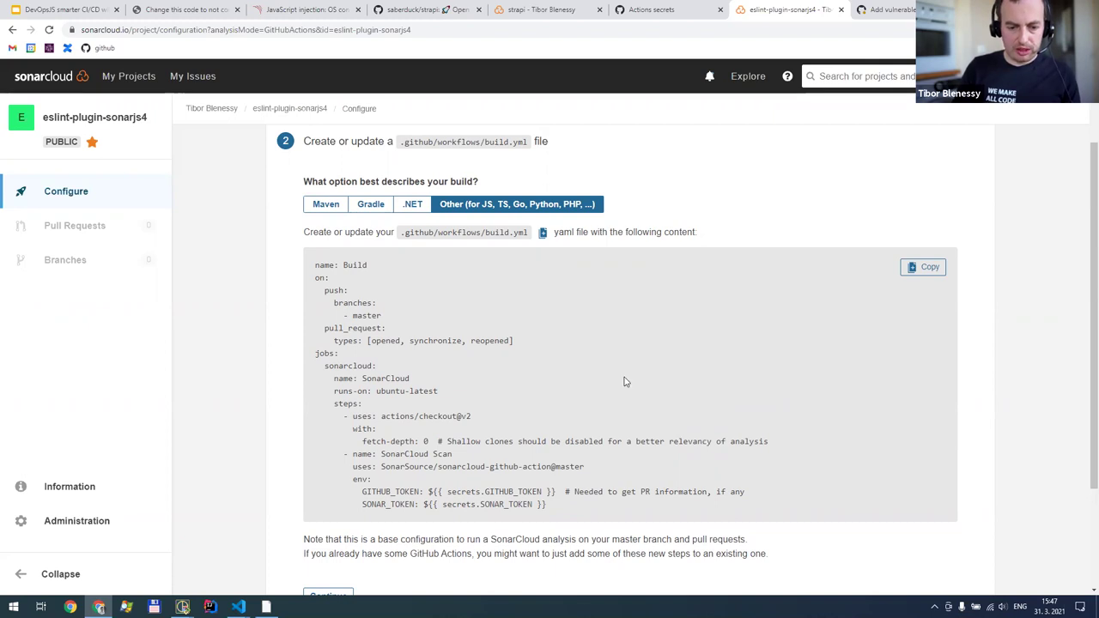
pyautogui.scroll(-1, 574, 297)
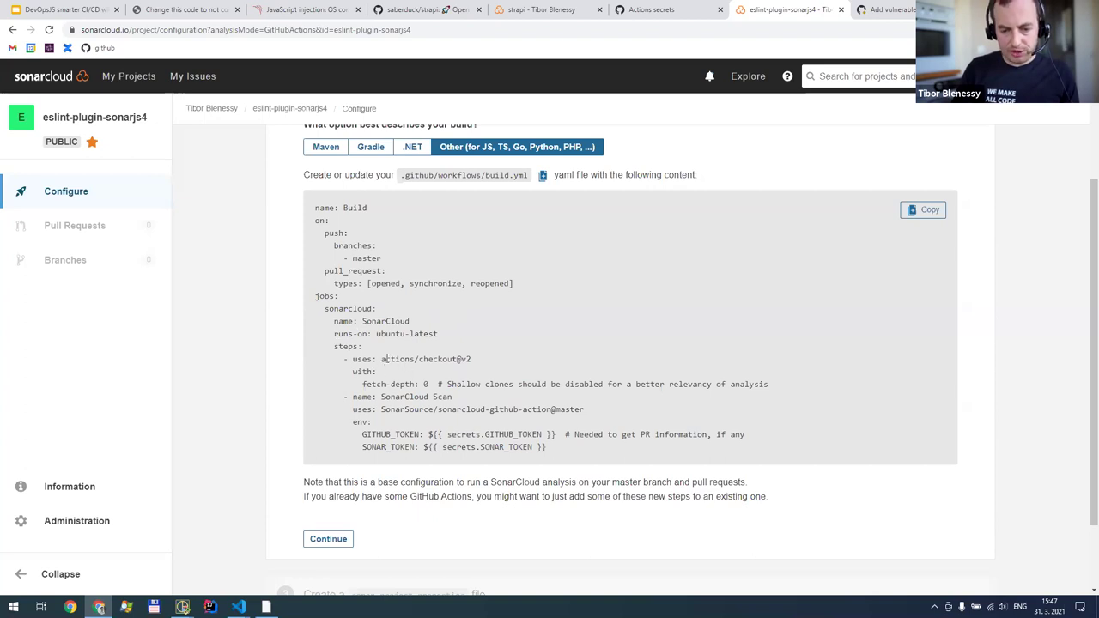
pyautogui.moveTo(386, 359); pyautogui.dragTo(506, 366)
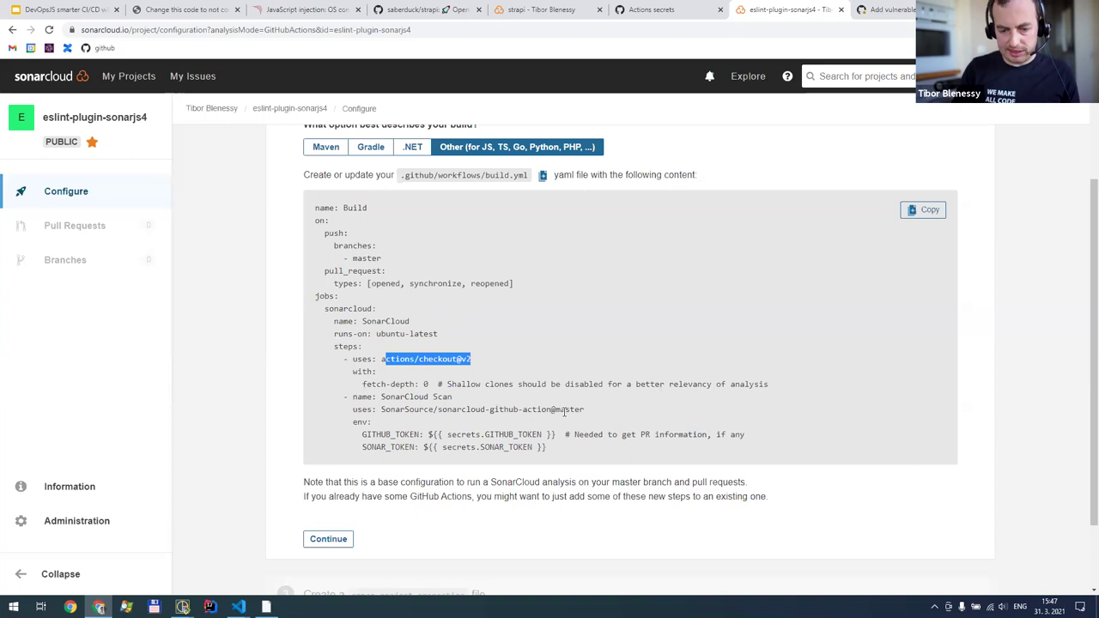
pyautogui.moveTo(365, 434); pyautogui.dragTo(601, 435)
pyautogui.moveTo(433, 436); pyautogui.dragTo(560, 435)
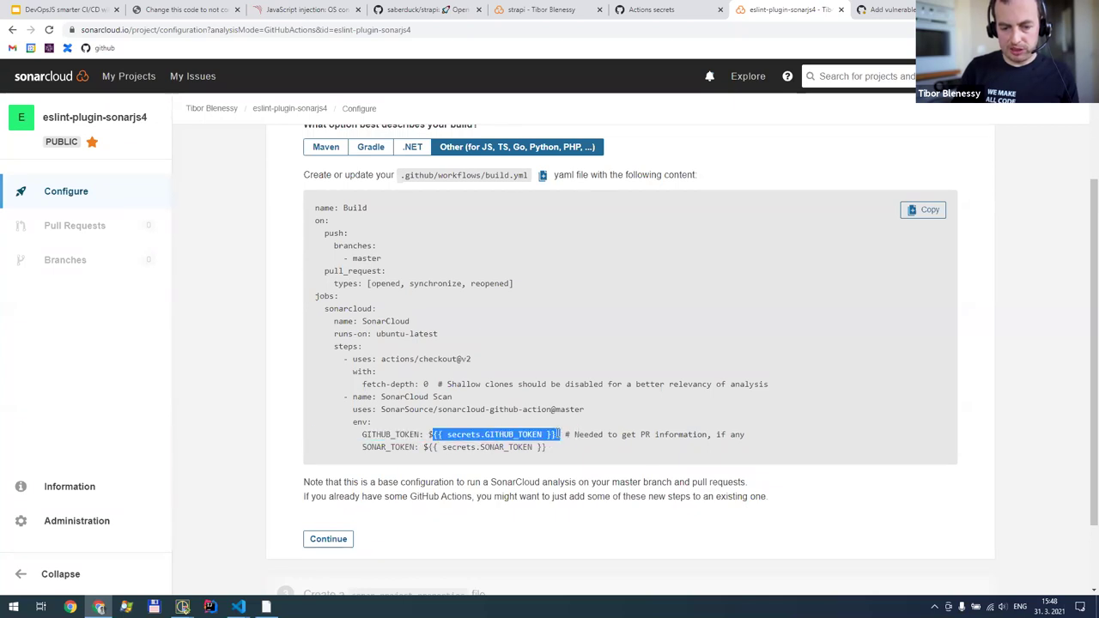
pyautogui.click(503, 447)
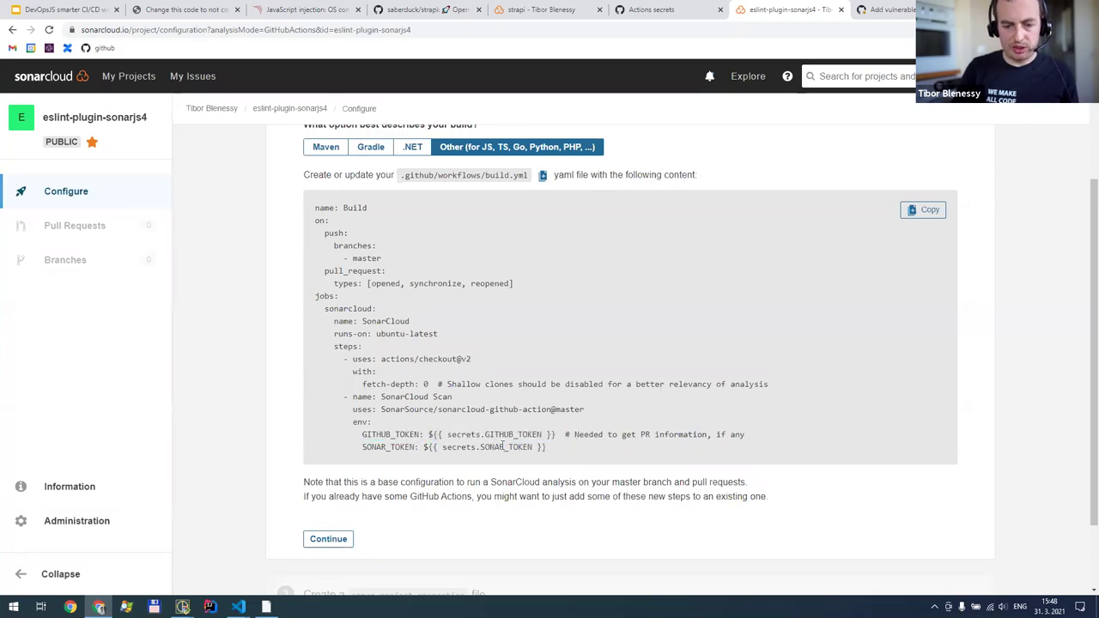
pyautogui.moveTo(365, 447); pyautogui.dragTo(582, 452)
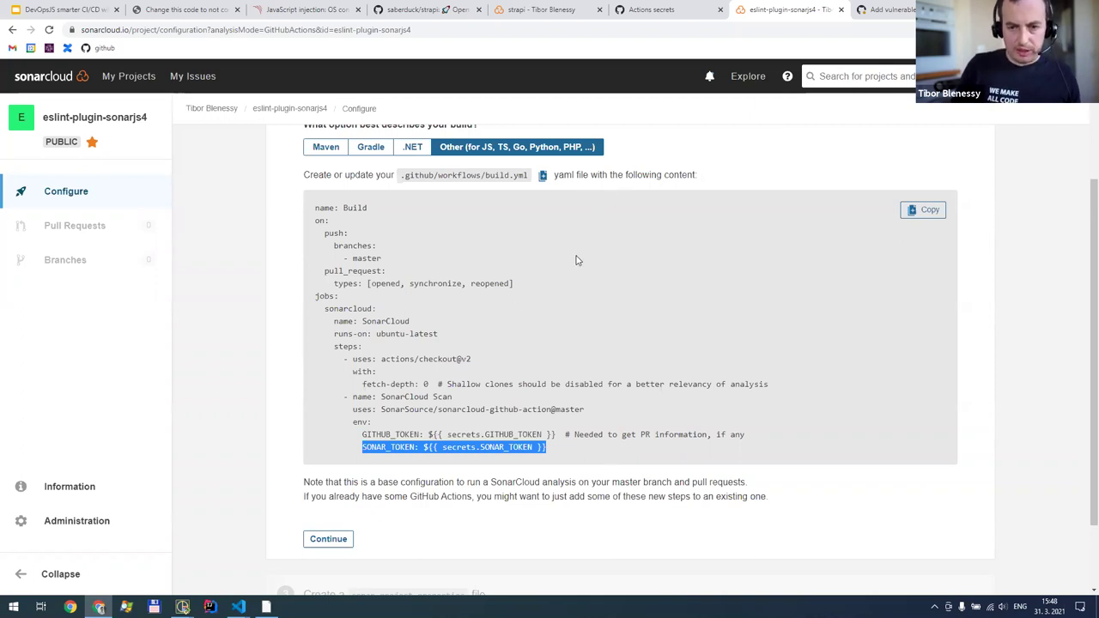
pyautogui.click(238, 607)
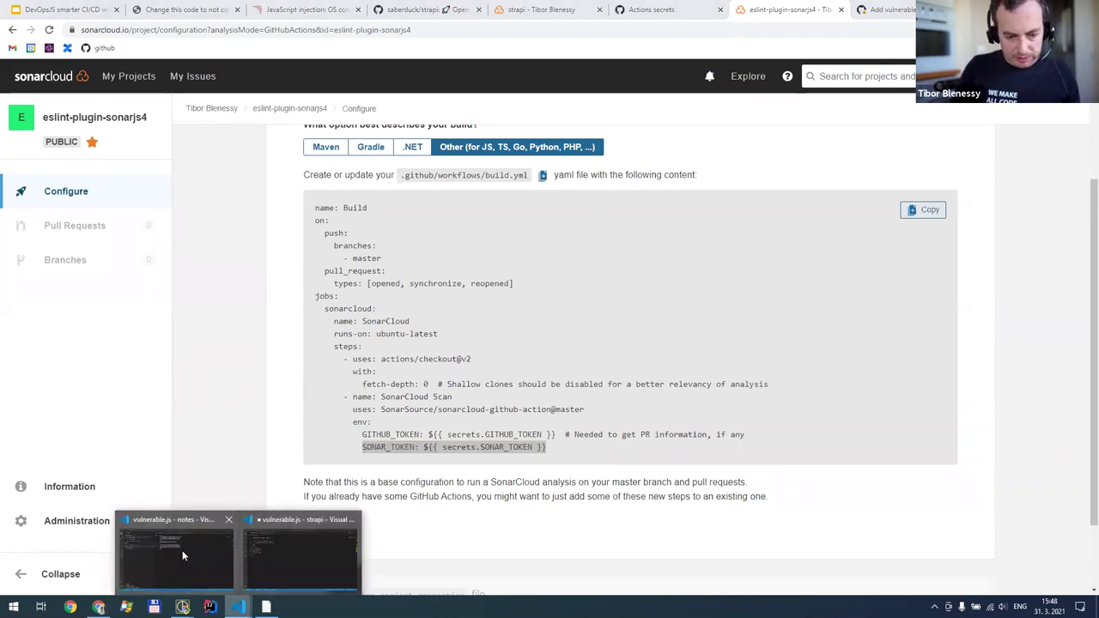
pyautogui.click(317, 563)
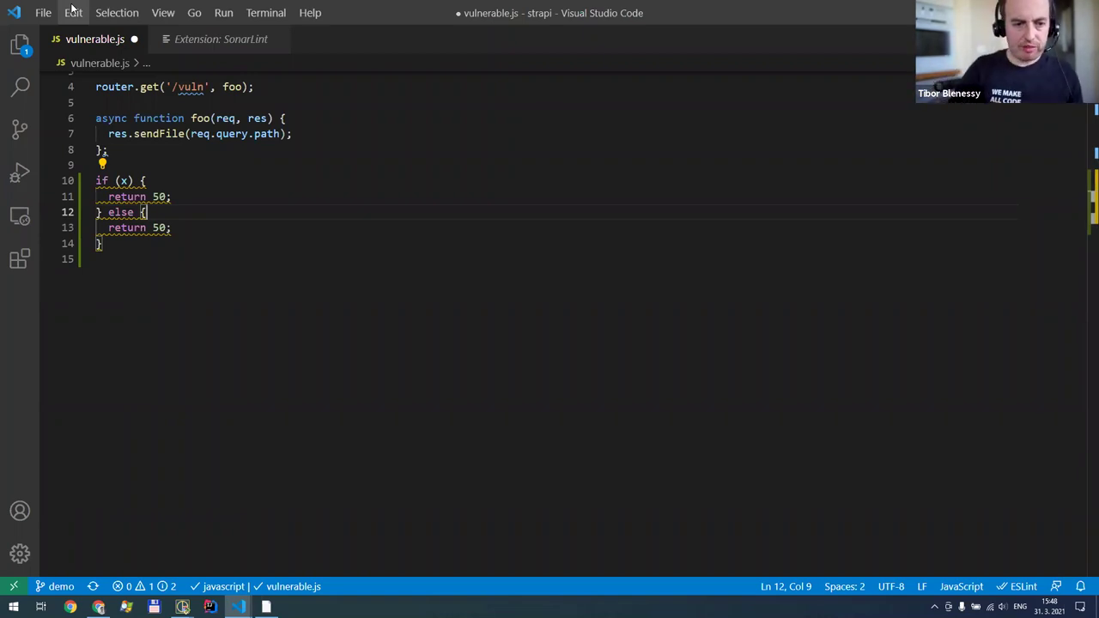
pyautogui.click(43, 11)
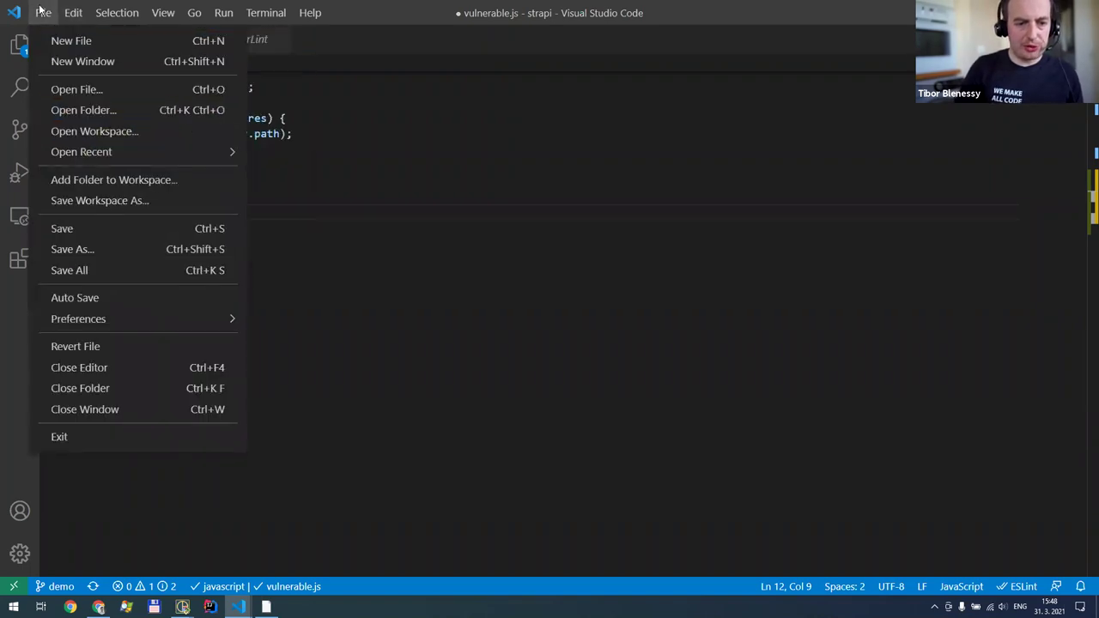
# Switch to the terminal session in eslint-plugin-sonarjs, open that project in Visual Studio Code with "code ." and maximize the editor window
pyautogui.click(182, 607)
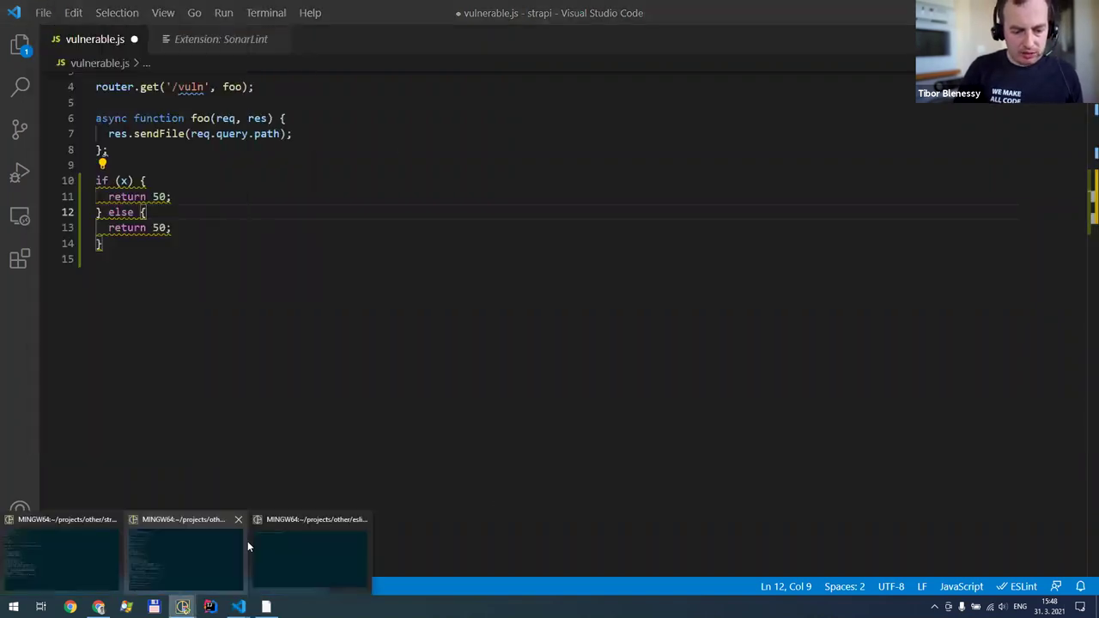
pyautogui.click(172, 559)
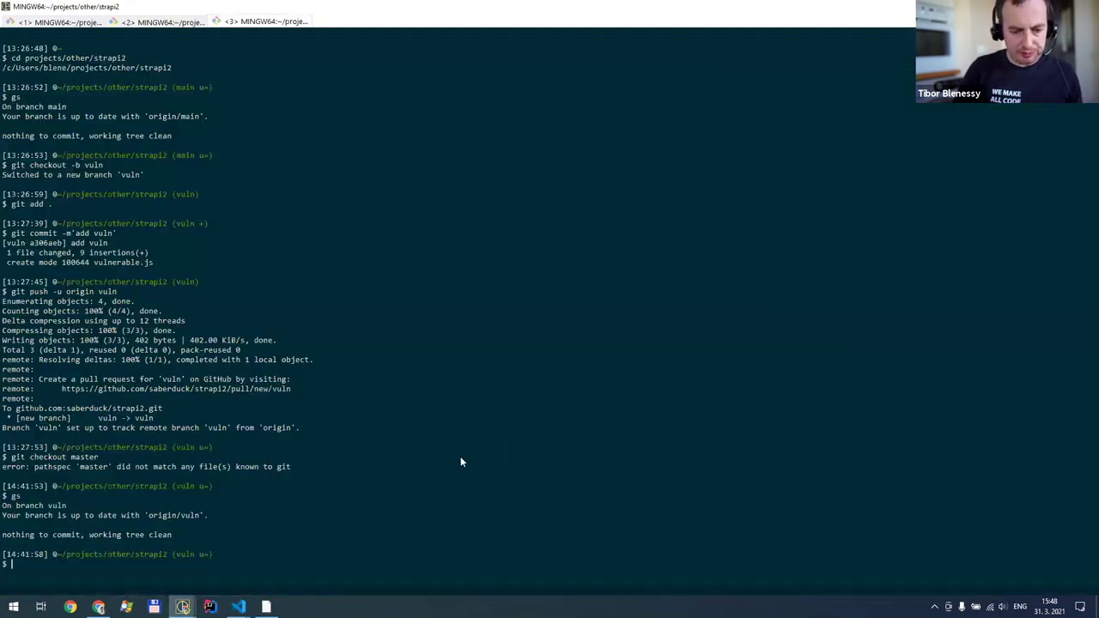
pyautogui.click(135, 23)
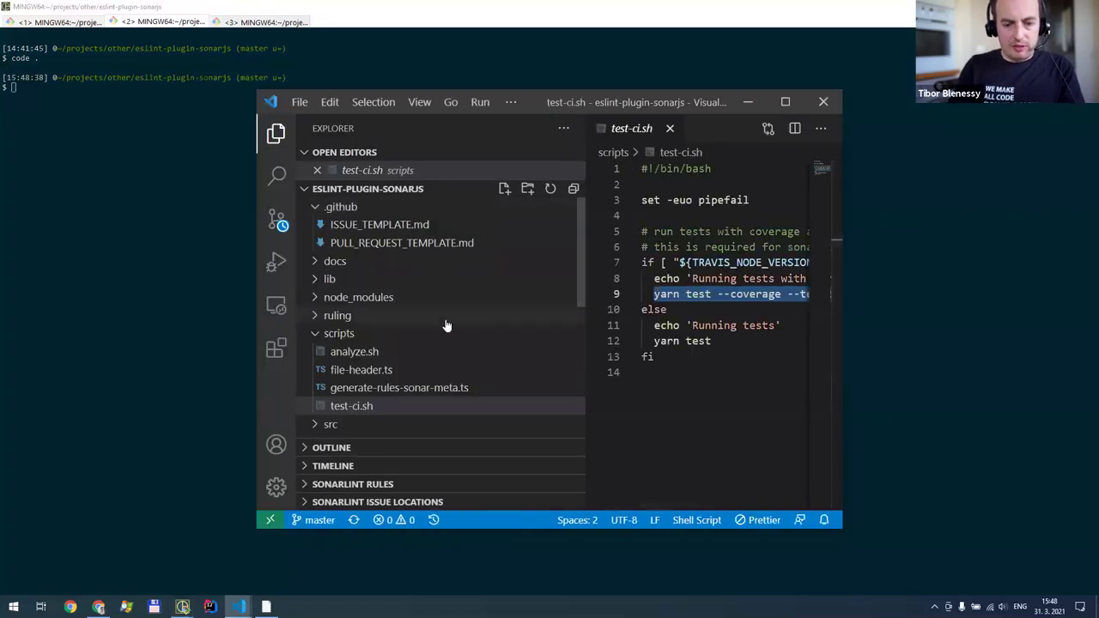
pyautogui.click(318, 209)
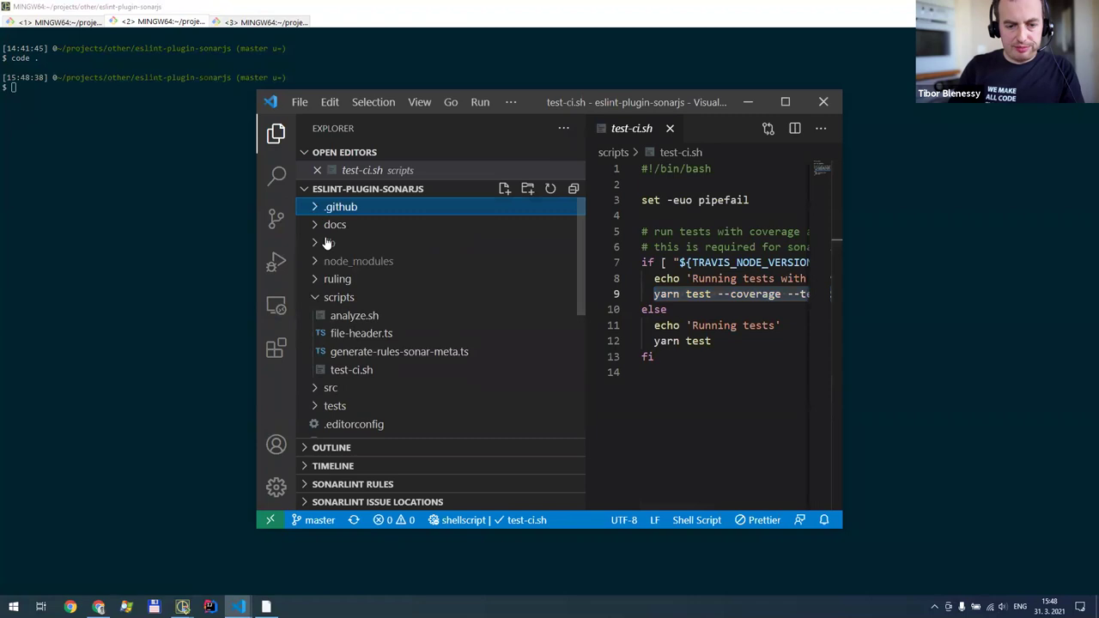
pyautogui.click(798, 104)
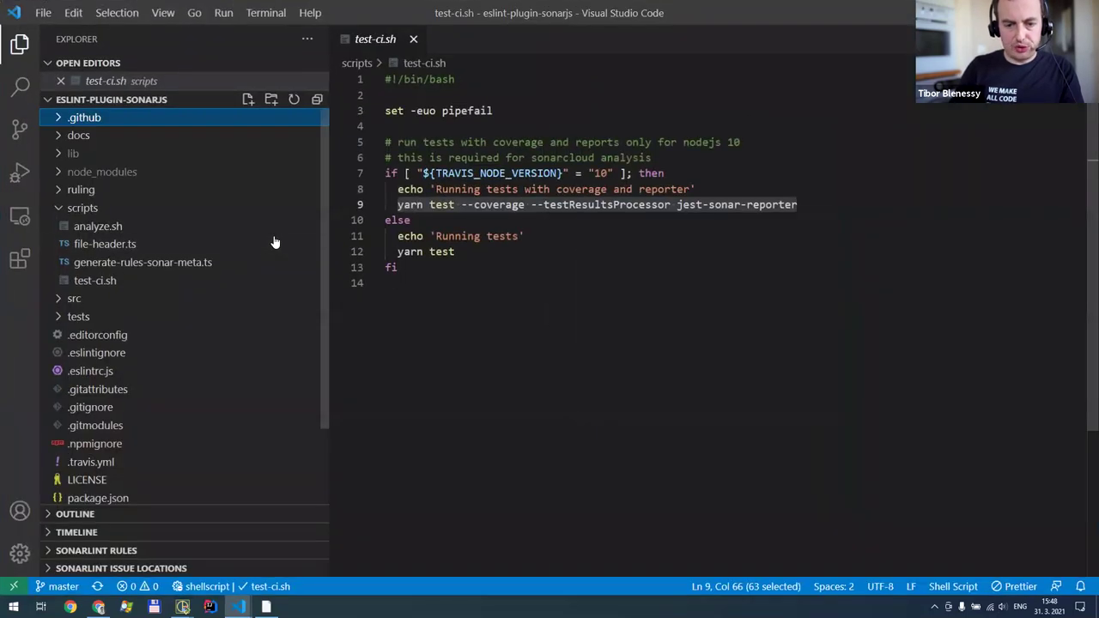
# Create a folder named workflows inside the project's .github folder
pyautogui.click(59, 118)
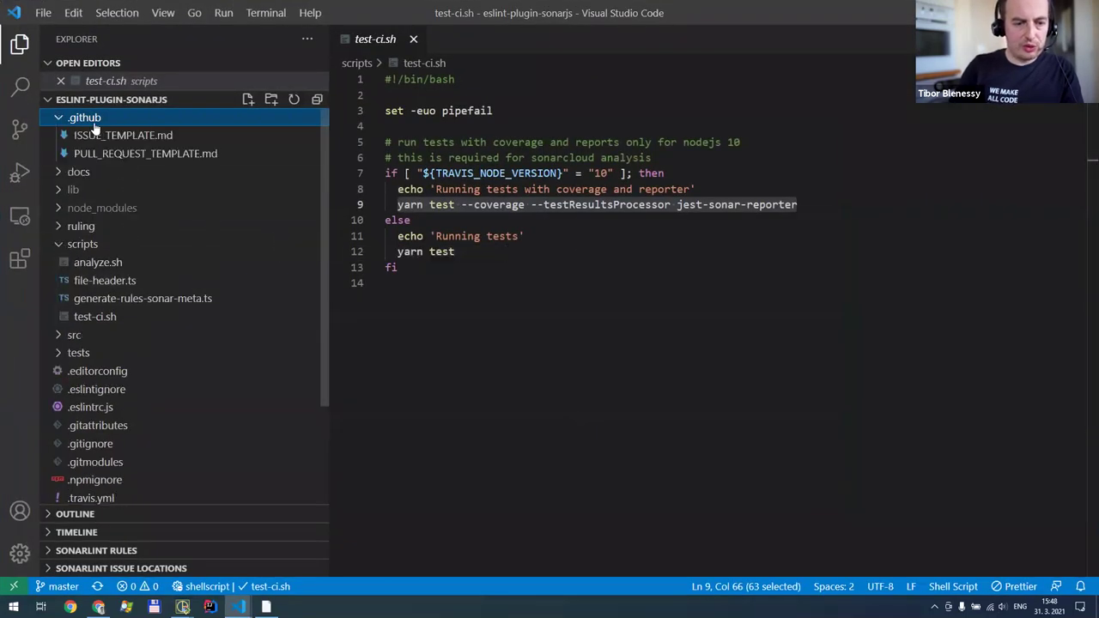
pyautogui.rightClick(123, 120)
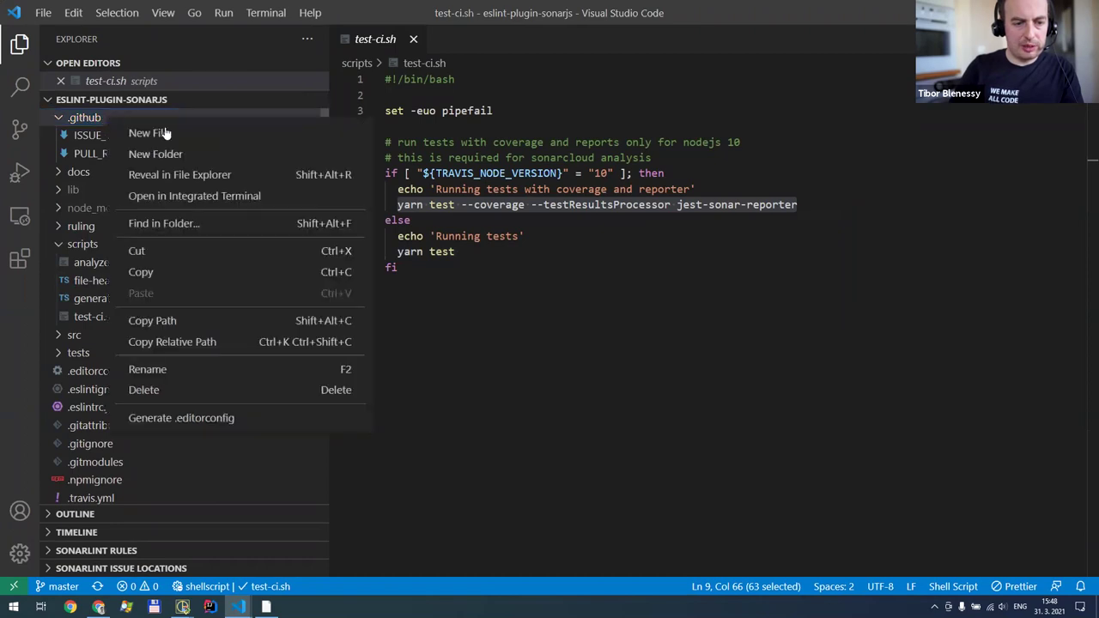
pyautogui.click(172, 153)
pyautogui.write('workflows')
pyautogui.press('Return')
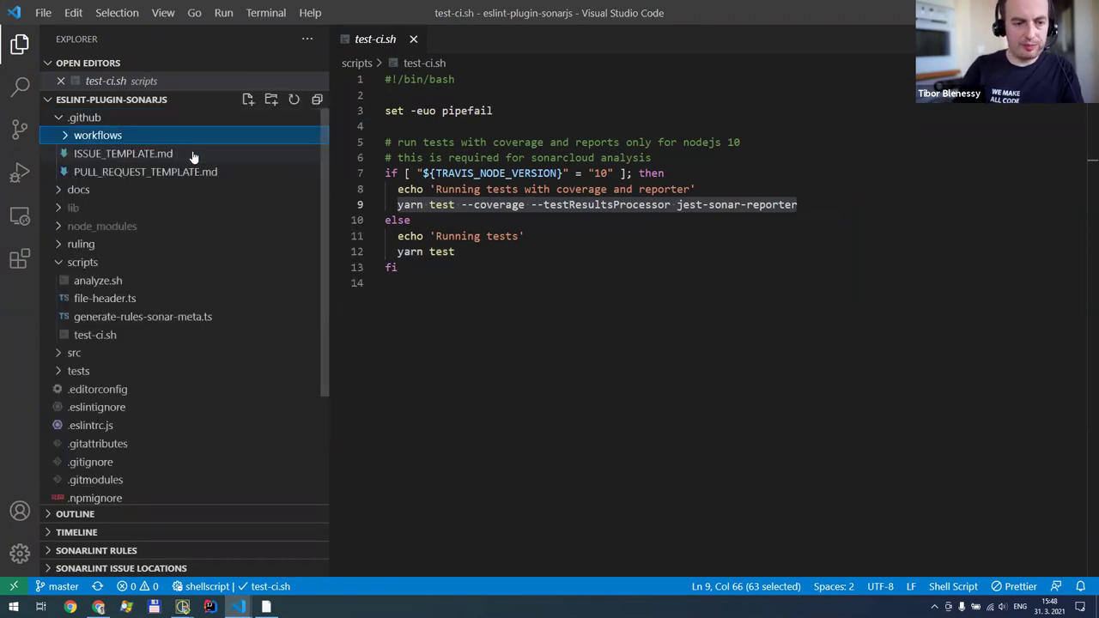
# Create a file named build.yml inside the workflows folder
pyautogui.rightClick(111, 135)
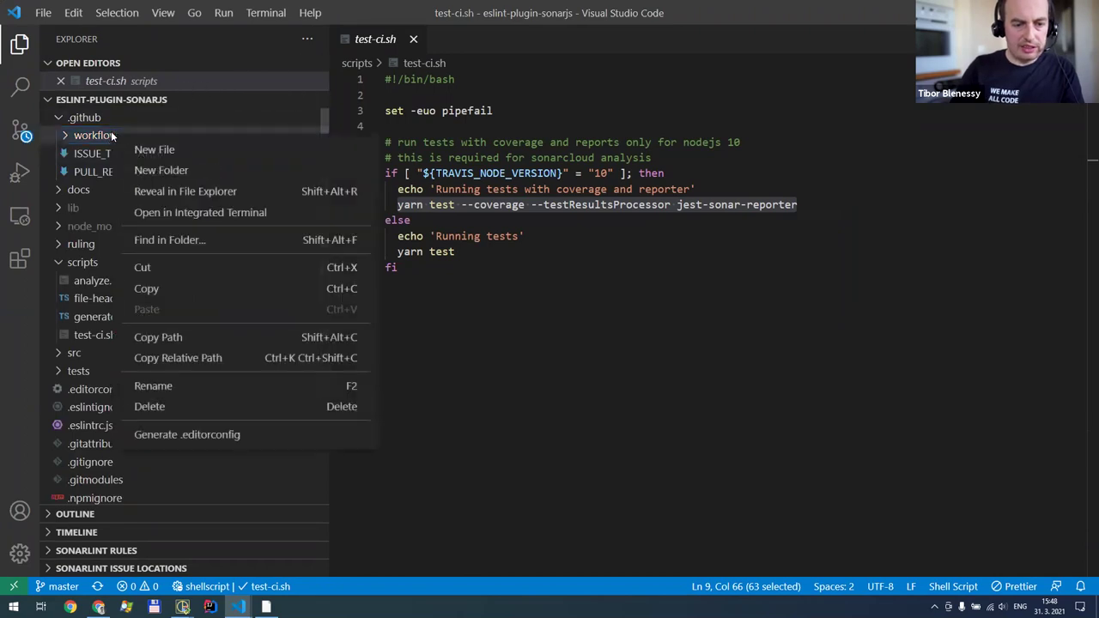
pyautogui.click(189, 151)
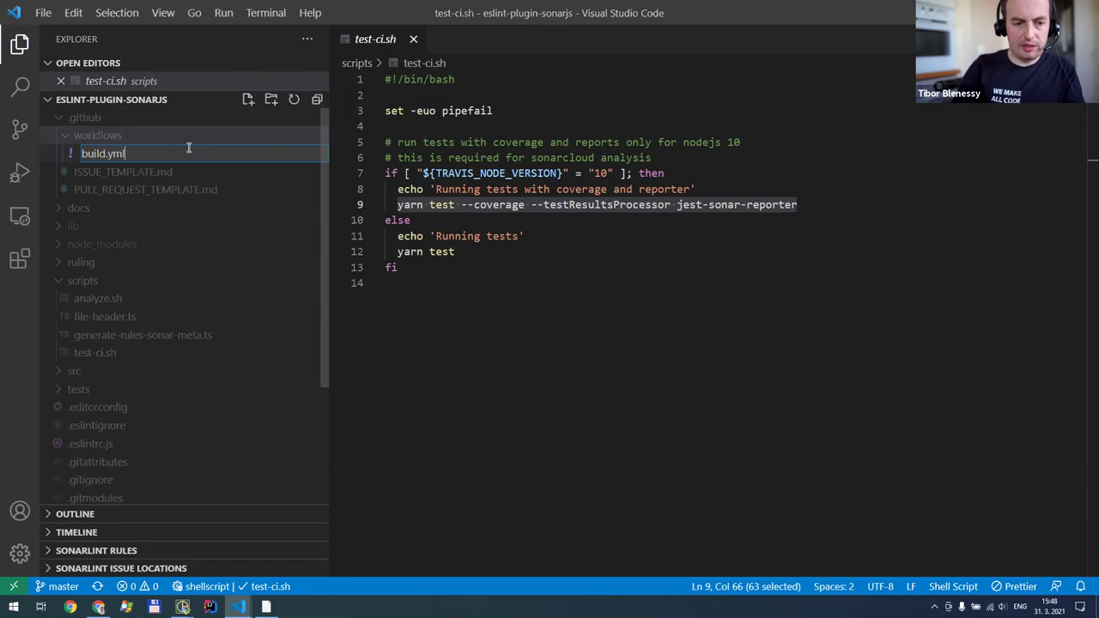
pyautogui.write('build.yml')
pyautogui.press('Return')
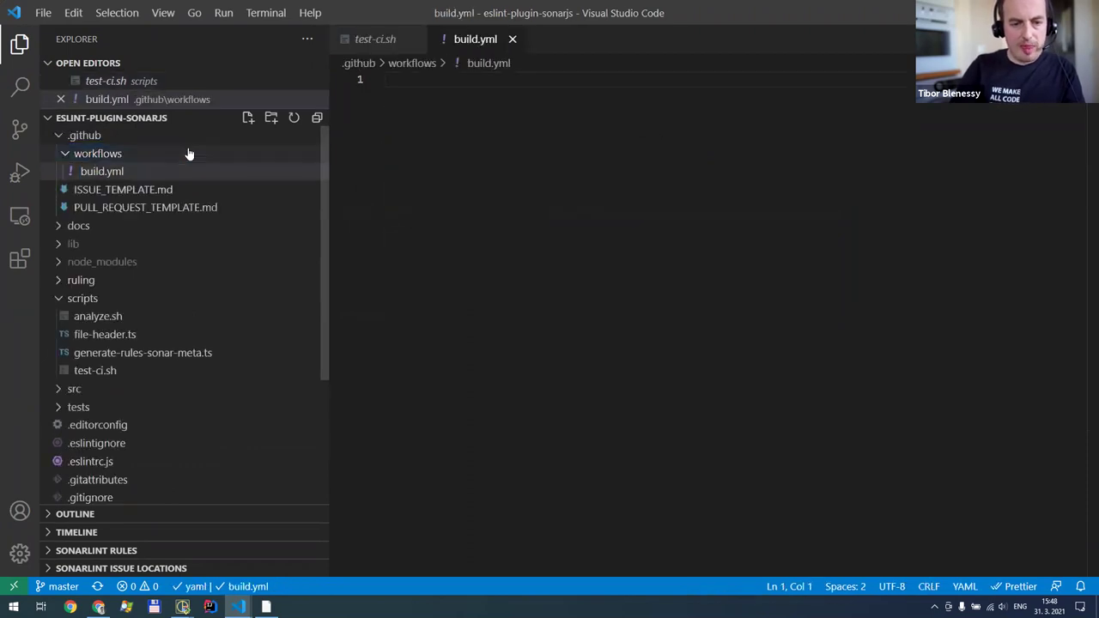
# Copy the workflow YAML from the SonarCloud setup page in Chrome and paste it into the empty build.yml in Visual Studio Code
pyautogui.hotkey('alt', 'Tab')
pyautogui.hotkey('alt', 'Tab')
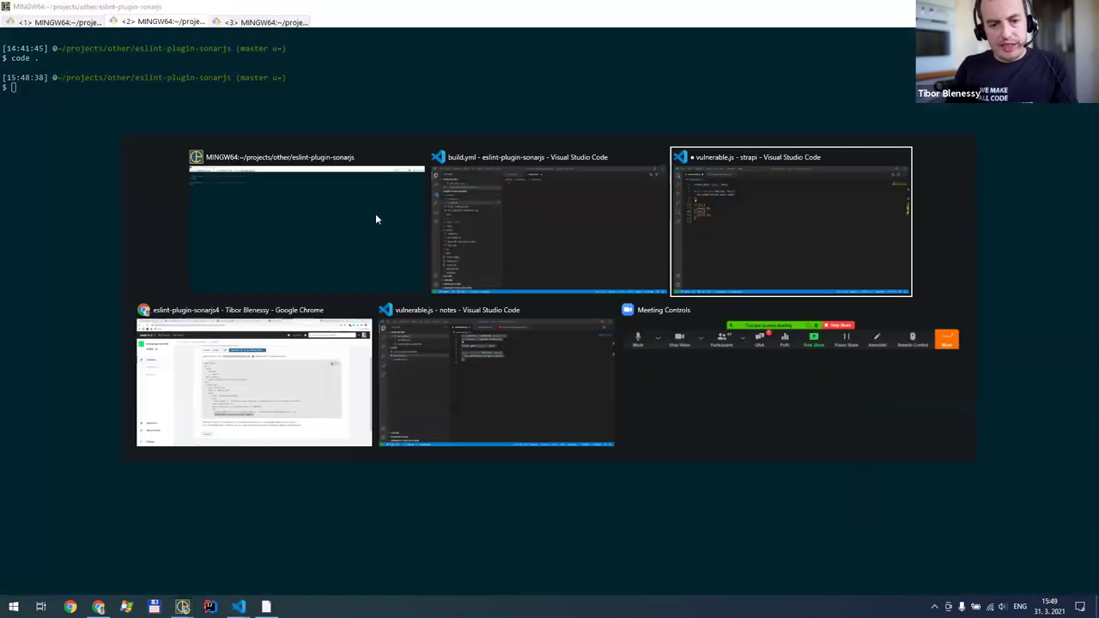
pyautogui.hotkey('alt', 'Tab')
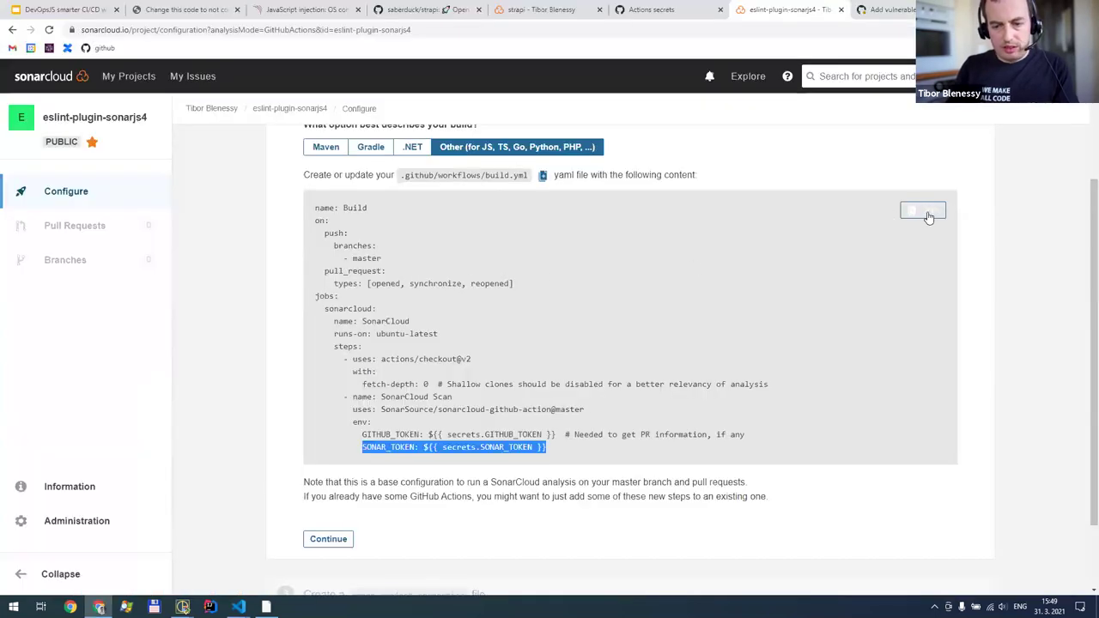
pyautogui.click(921, 212)
pyautogui.hotkey('alt', 'Tab')
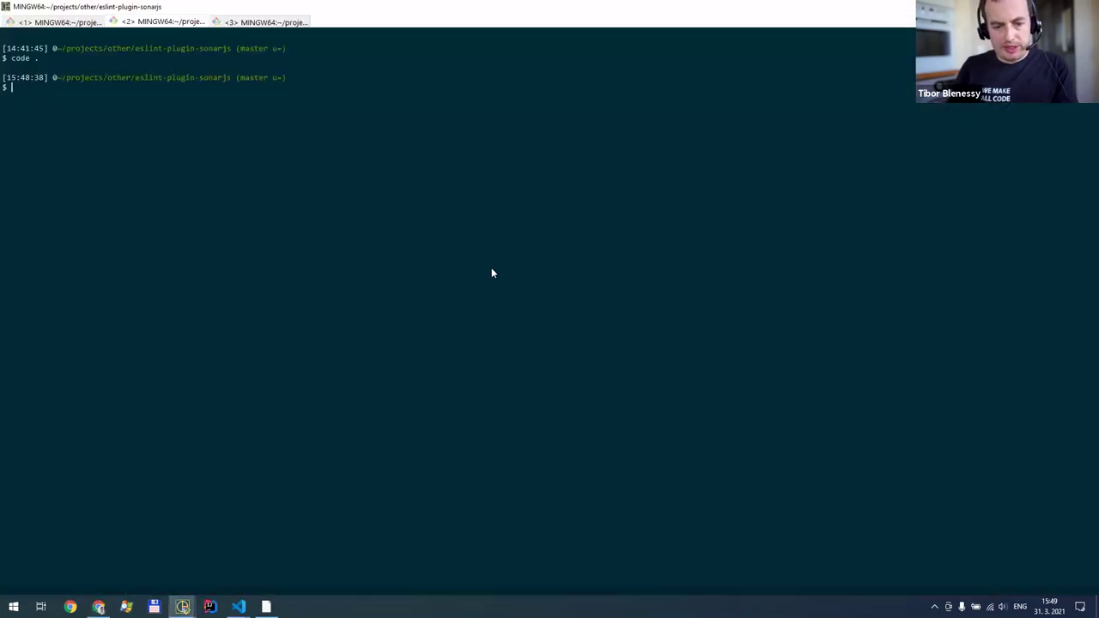
pyautogui.hotkey('alt', 'Tab')
pyautogui.press('Tab')
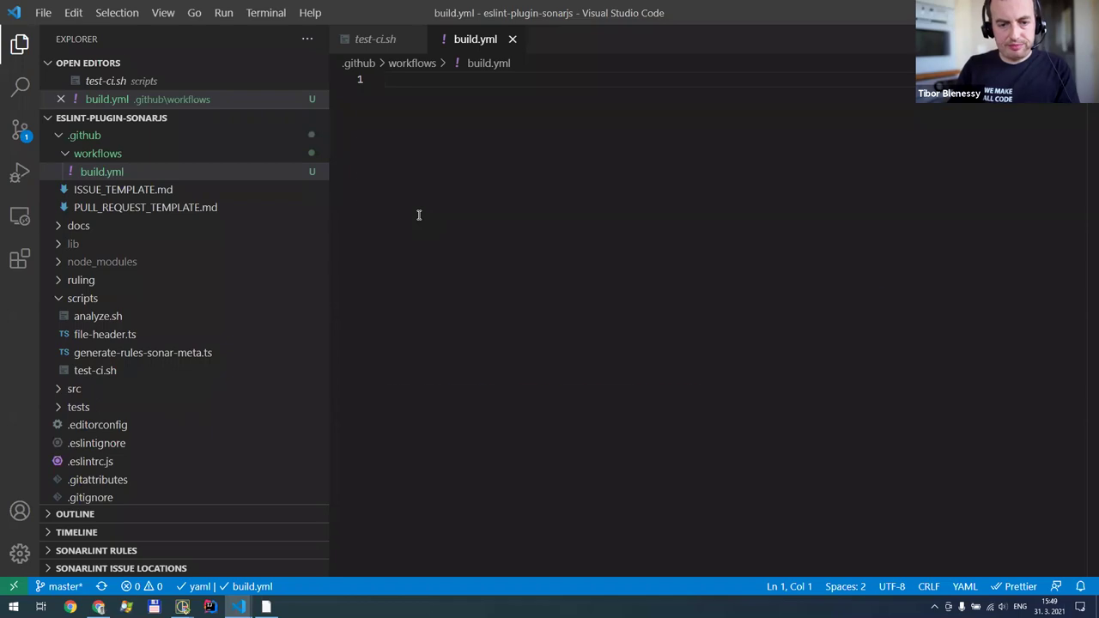
pyautogui.hotkey('ctrl', 'v')
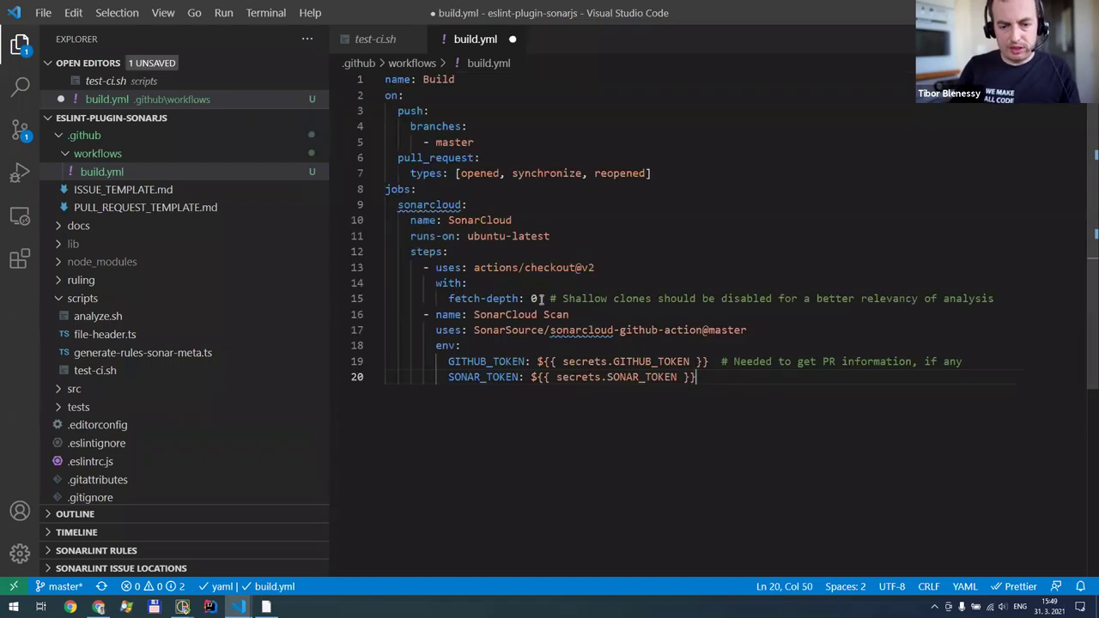
# Insert an empty line above the SonarCloud Scan step in build.yml
pyautogui.click(544, 330)
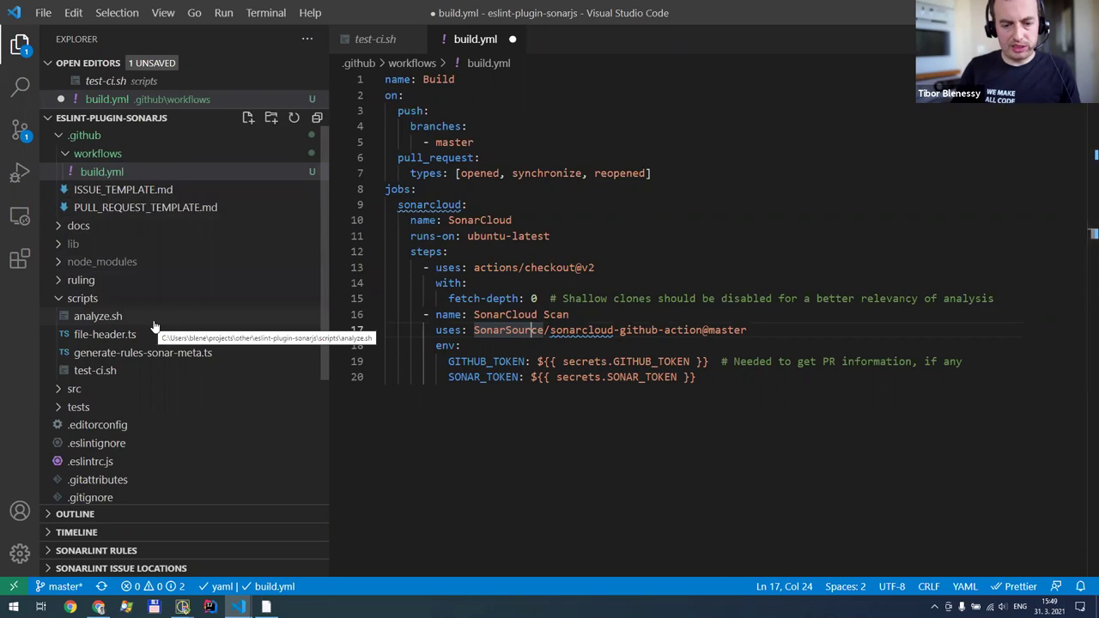
pyautogui.click(420, 315)
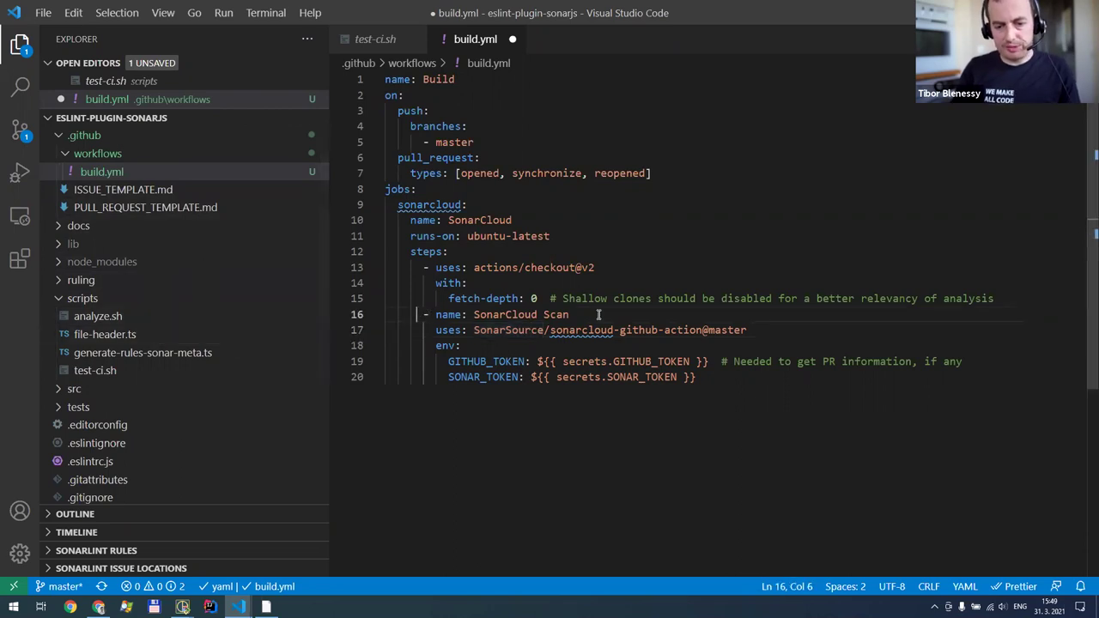
pyautogui.press('Return')
pyautogui.press('Up')
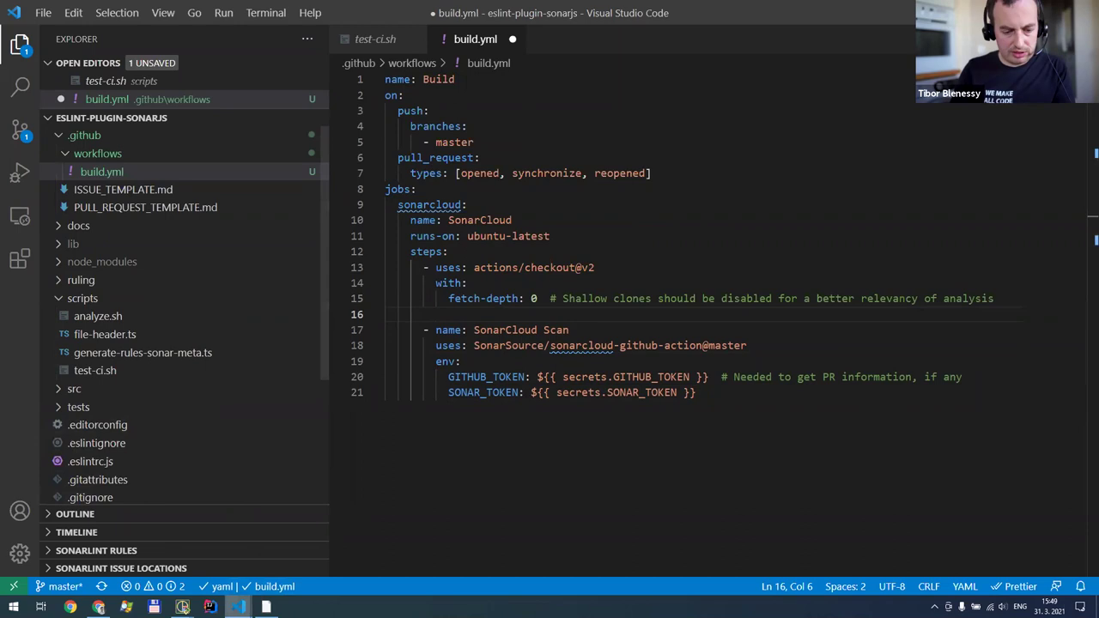
# Copy the Setup node 12, yarn build and yarn test steps from workflow.yml in the notes window and paste them into build.yml's empty line
pyautogui.moveTo(239, 607)
pyautogui.click(112, 565)
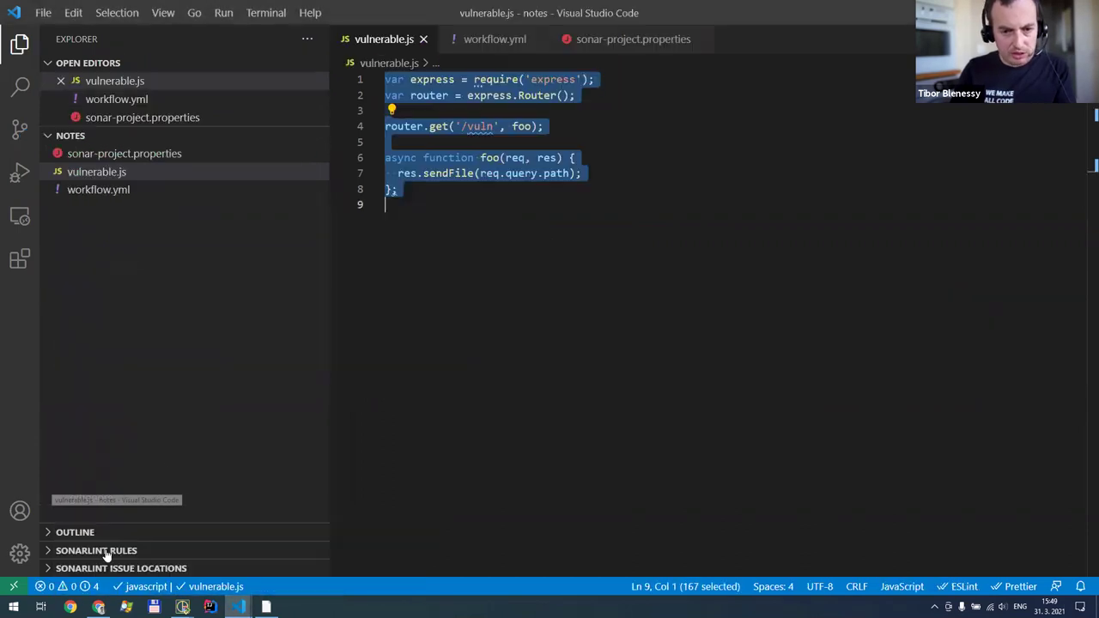
pyautogui.click(472, 40)
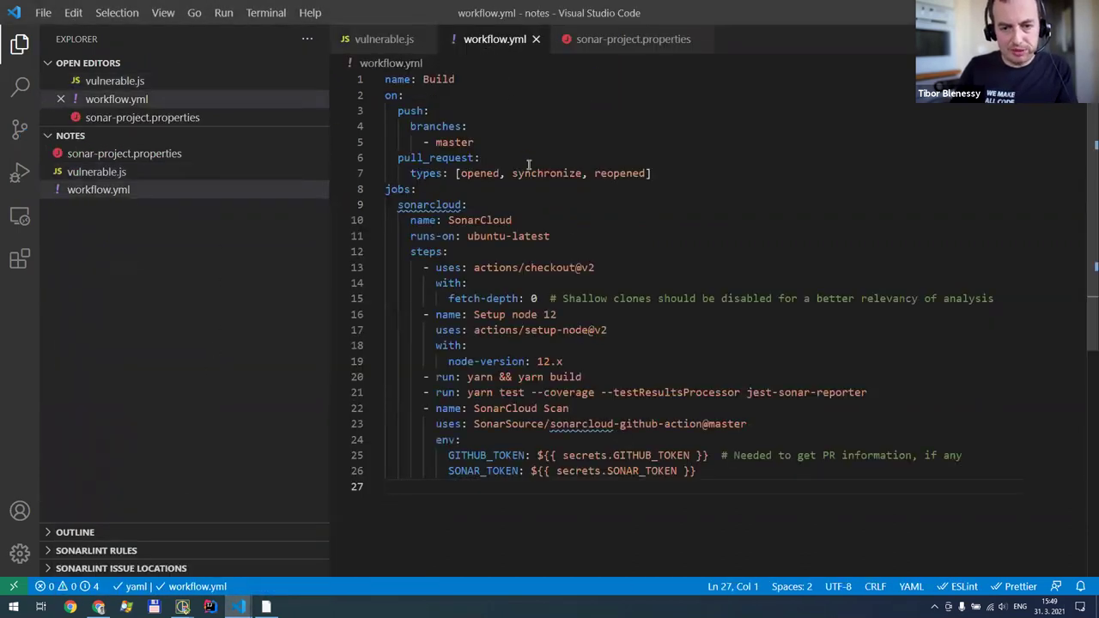
pyautogui.scroll(-2, 541, 250)
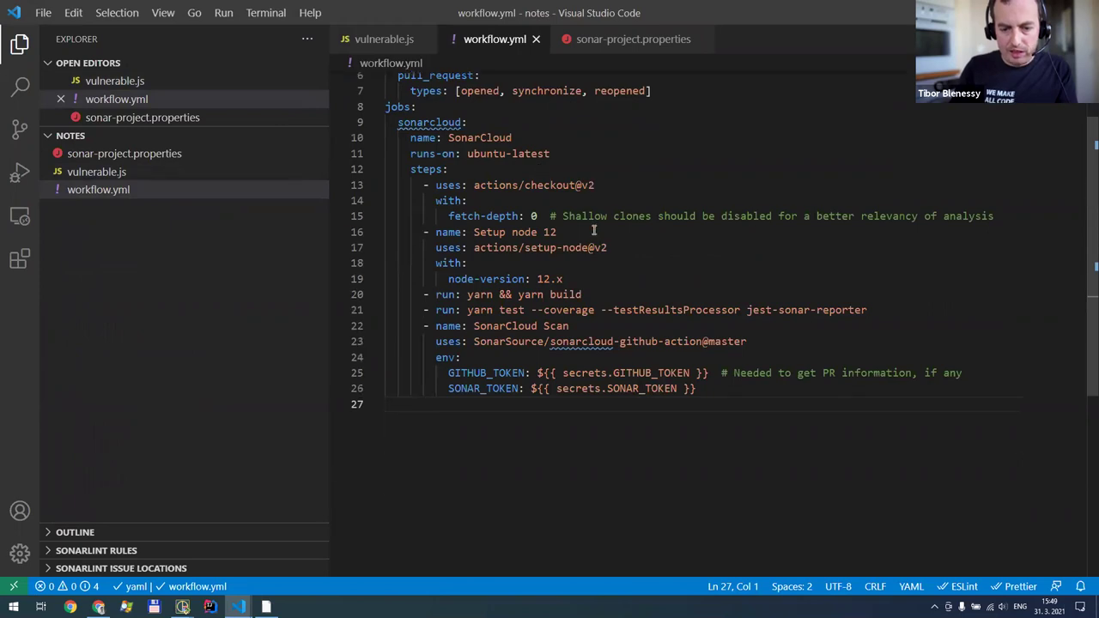
pyautogui.moveTo(392, 232); pyautogui.dragTo(874, 311)
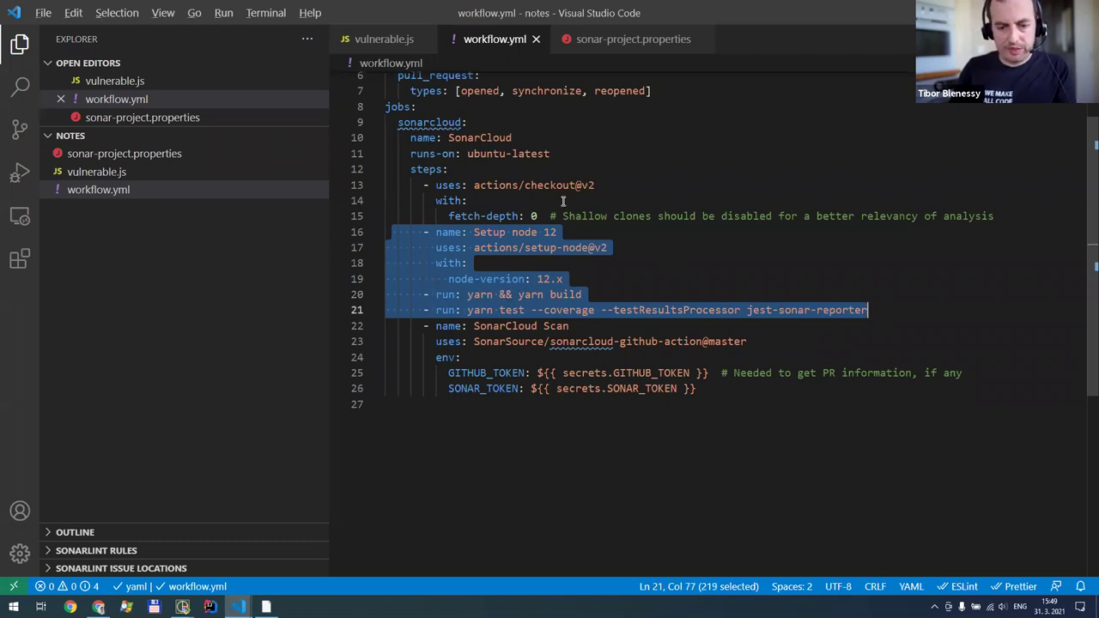
pyautogui.hotkey('alt', 'Tab')
pyautogui.hotkey('ctrl', 'v')
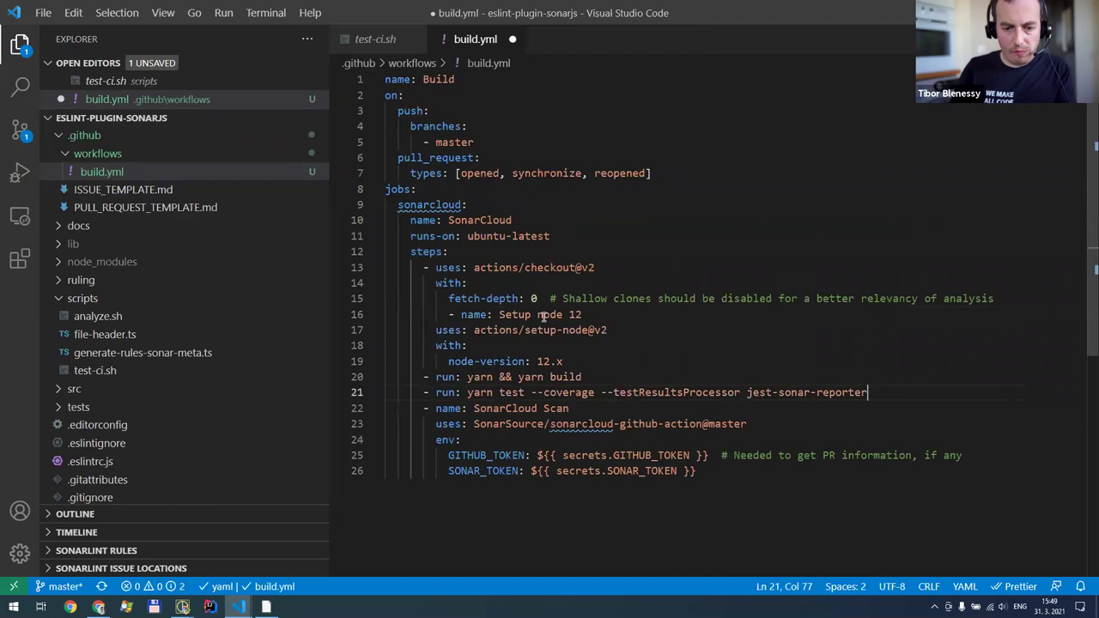
# Reduce the indentation of the pasted Setup node 12 entry to align it with the other workflow steps
pyautogui.click(450, 316)
pyautogui.press('BackSpace')
pyautogui.press('BackSpace')
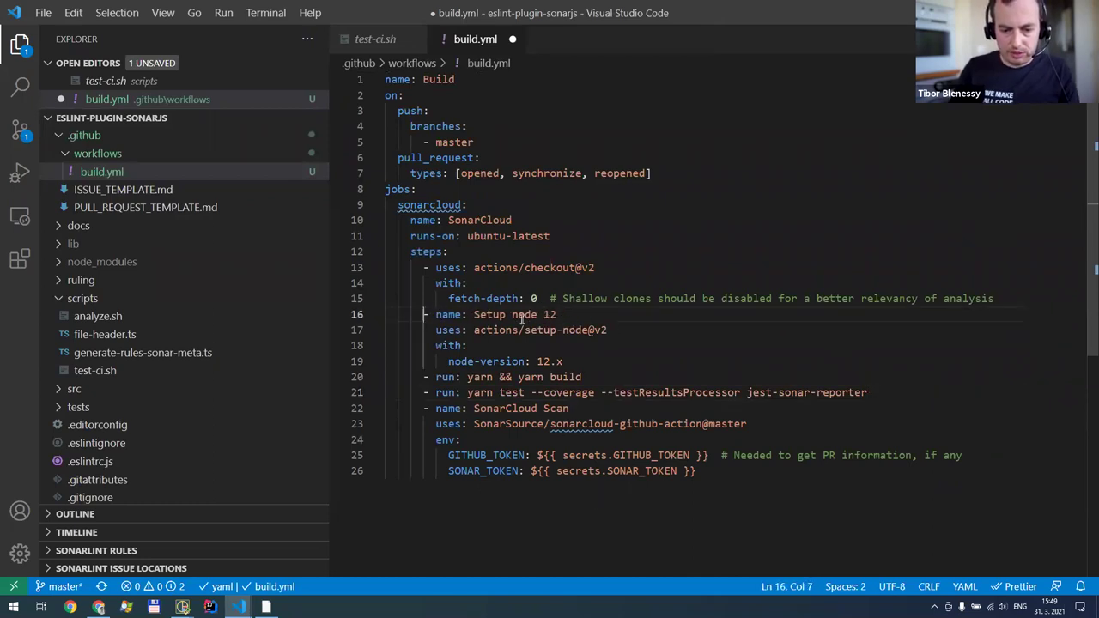
# Review the yarn build and yarn test --coverage run commands in build.yml and save the file
pyautogui.click(459, 378)
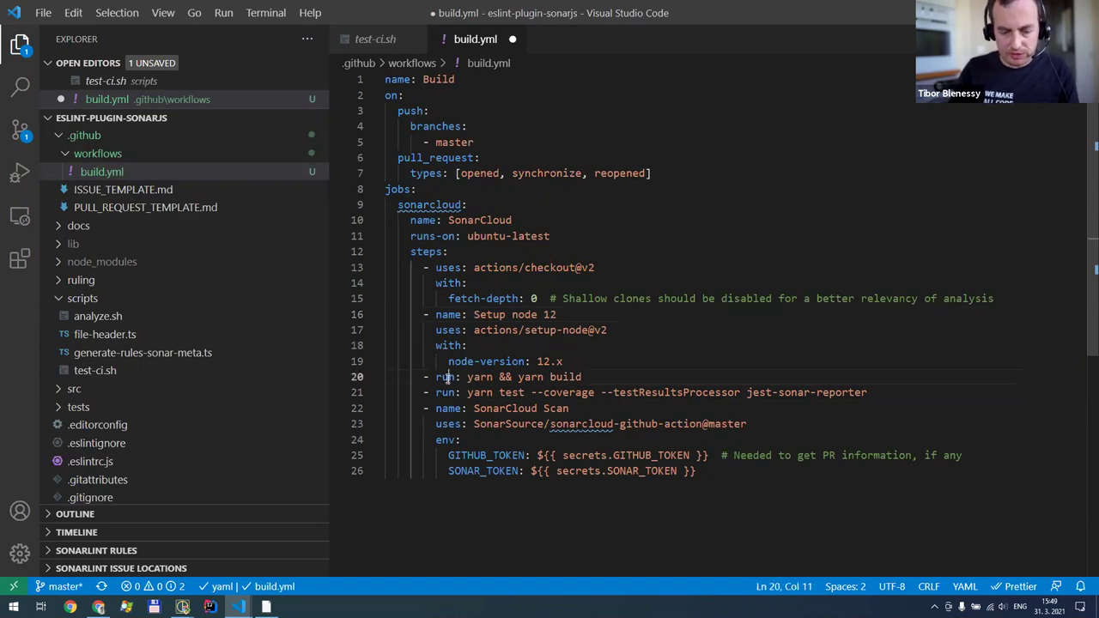
pyautogui.press('Right')
pyautogui.press('Right')
pyautogui.press('Right')
pyautogui.press('Right')
pyautogui.press('Right')
pyautogui.press('Right')
pyautogui.press('Right')
pyautogui.press('Right')
pyautogui.press('Right')
pyautogui.press('Right')
pyautogui.press('Right')
pyautogui.hotkey('shift', 'End')
pyautogui.moveTo(467, 393); pyautogui.dragTo(667, 392)
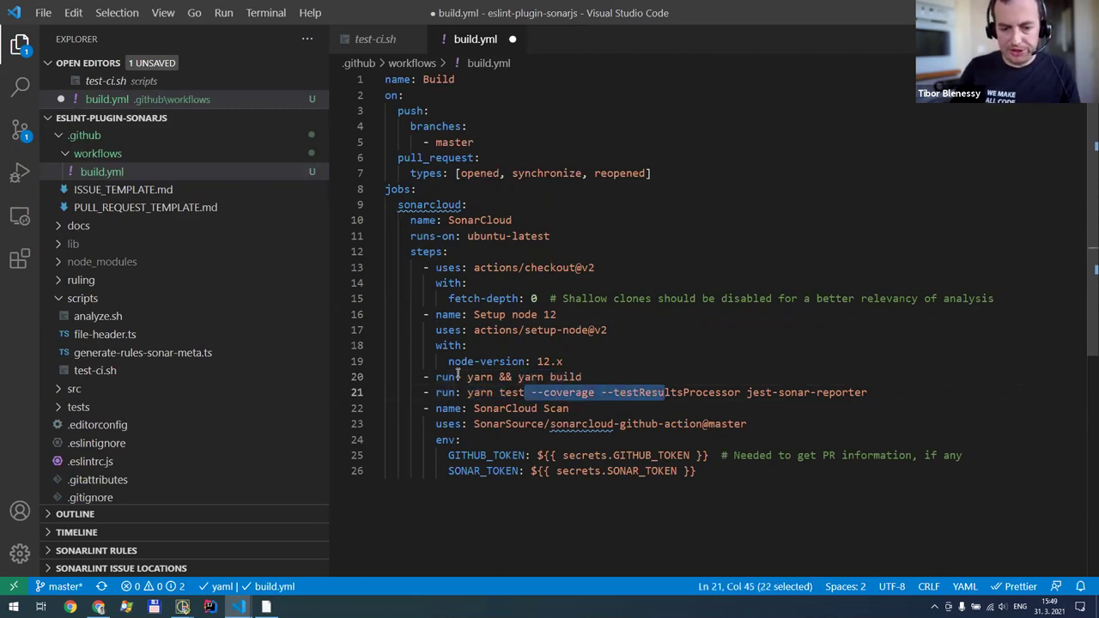
pyautogui.hotkey('ctrl', 's')
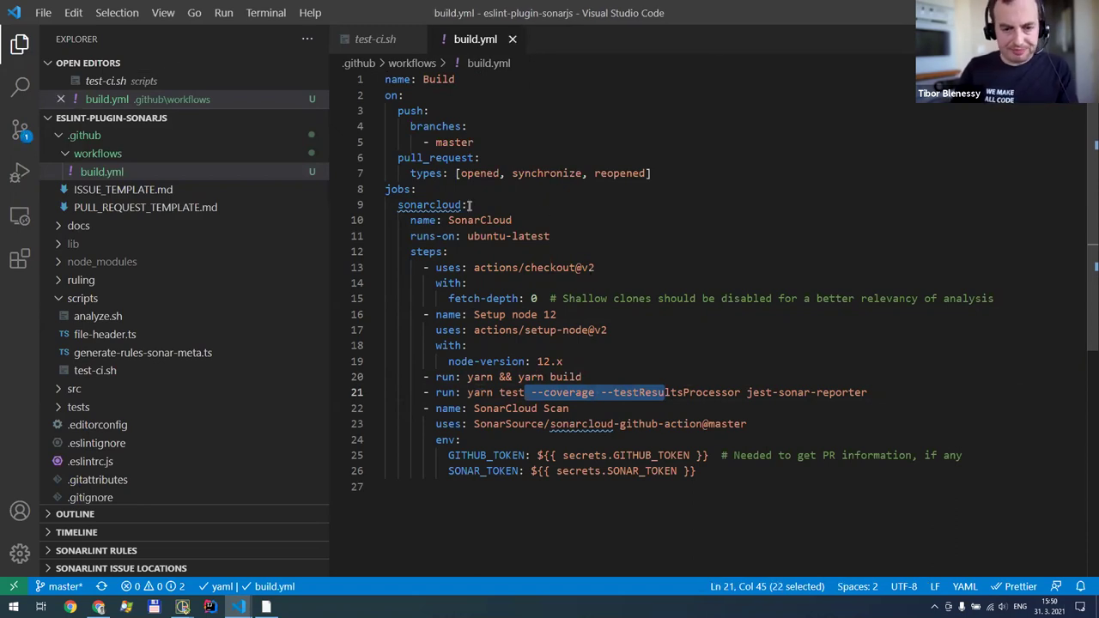
# Switch to the SonarCloud setup page in Chrome and continue to the instructions for creating the sonar-project.properties file
pyautogui.hotkey('alt', 'Tab')
pyautogui.hotkey('alt', 'Tab')
pyautogui.press('Tab')
pyautogui.press('Tab')
pyautogui.scroll(-2, 516, 229)
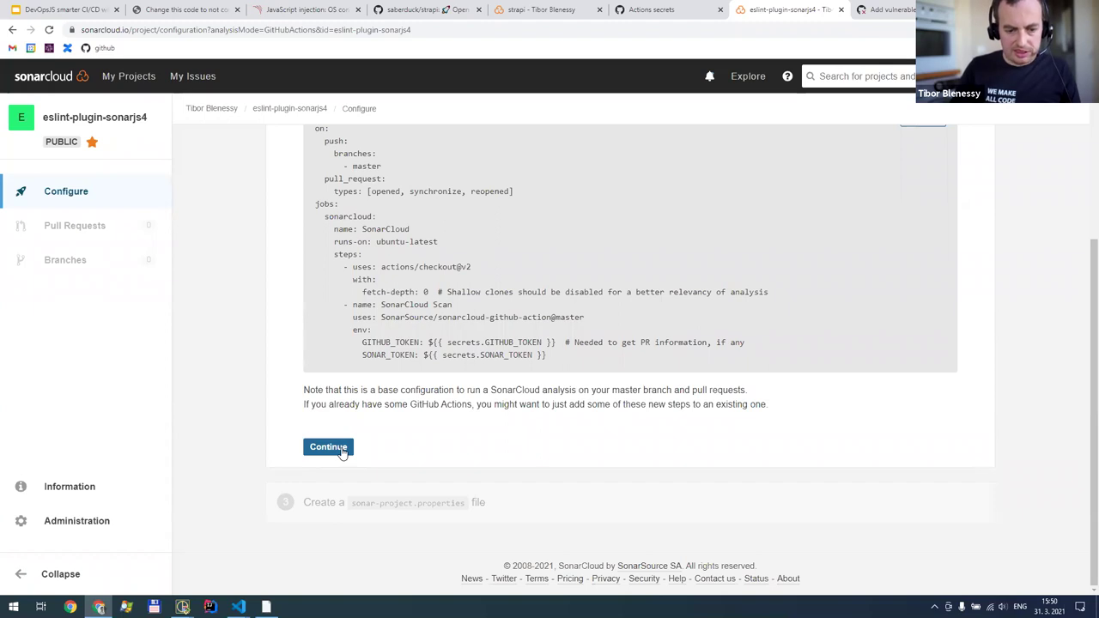
pyautogui.scroll(3, 340, 453)
pyautogui.scroll(-1, 341, 447)
pyautogui.scroll(1, 476, 289)
pyautogui.scroll(-2, 378, 412)
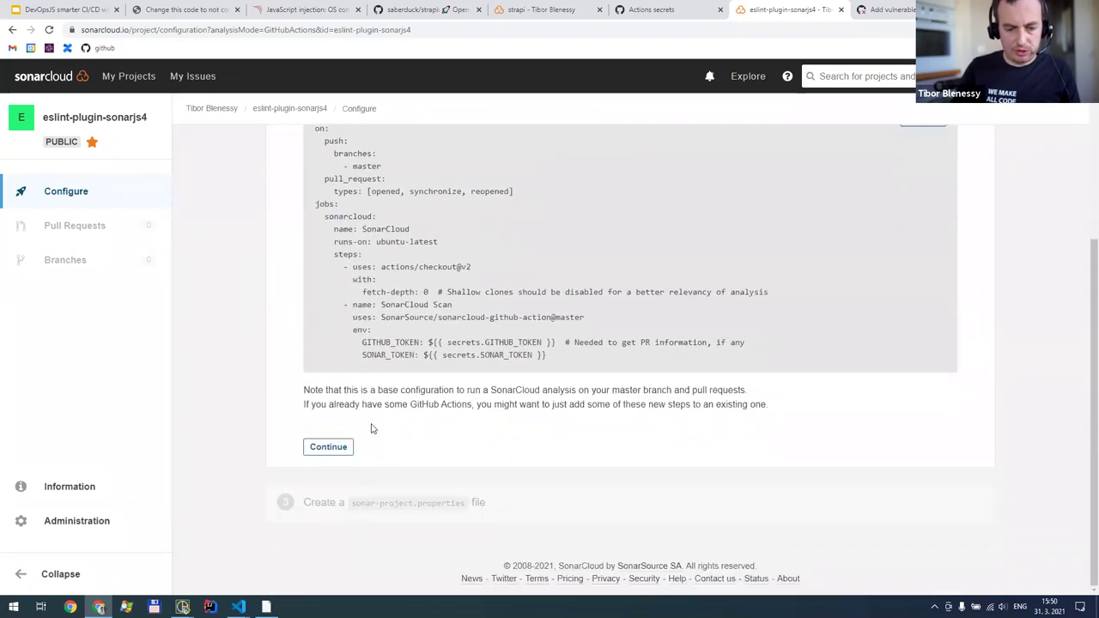
pyautogui.click(328, 448)
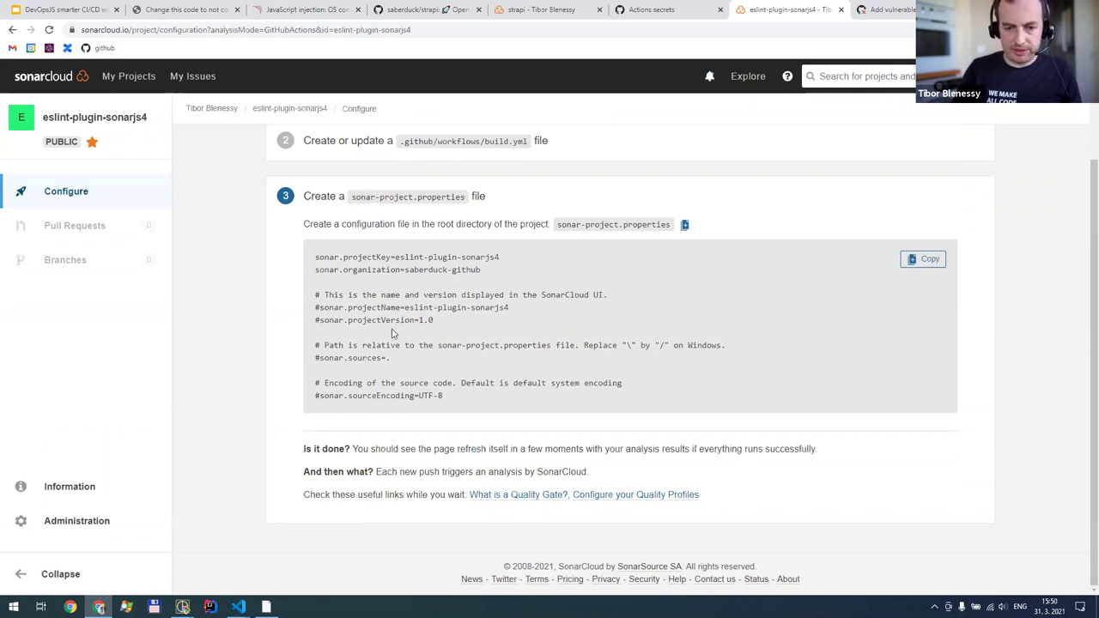
# Switch back to the eslint-plugin-sonarjs project in Visual Studio Code and create a file named sonar-project.properties in its root folder
pyautogui.hotkey('alt', 'Tab')
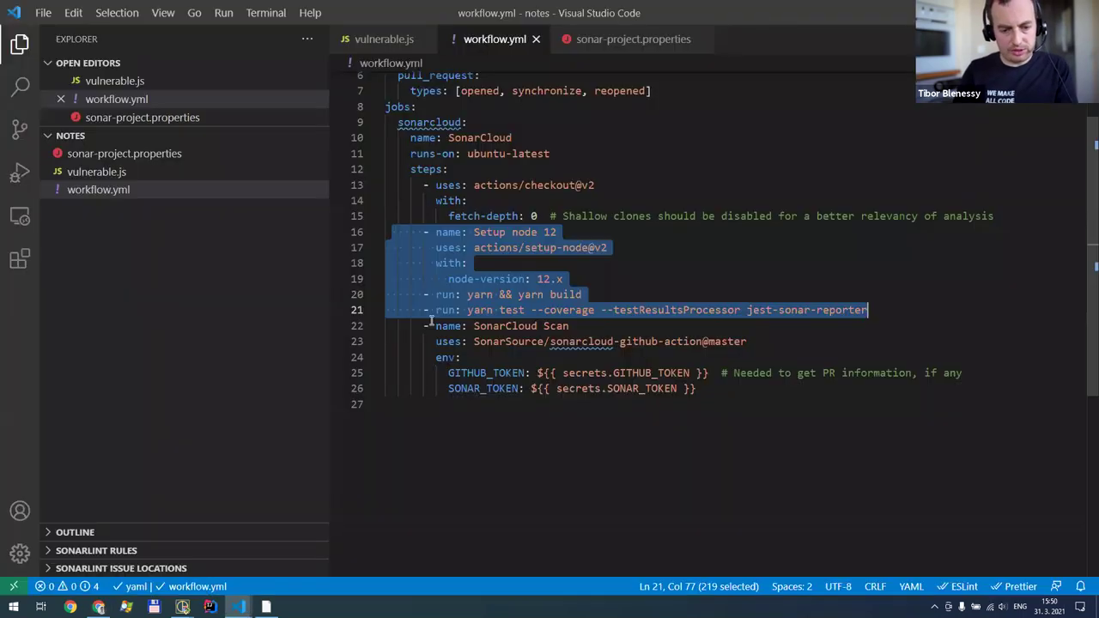
pyautogui.hotkey('alt', 'Tab')
pyautogui.hotkey('alt', 'Tab')
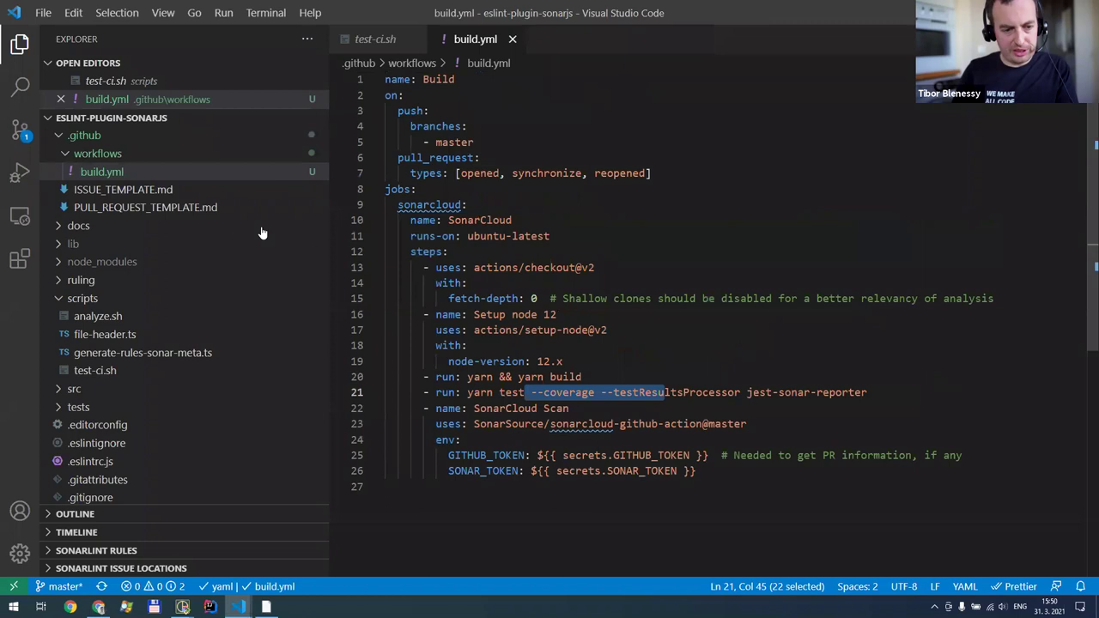
pyautogui.click(59, 136)
pyautogui.scroll(-3, 206, 365)
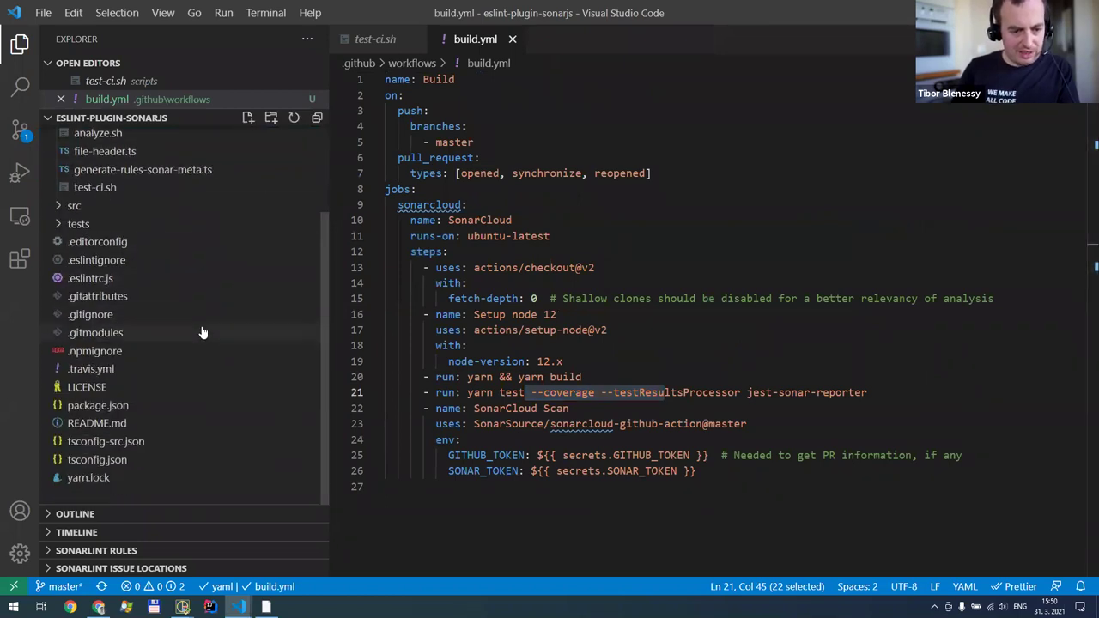
pyautogui.rightClick(80, 496)
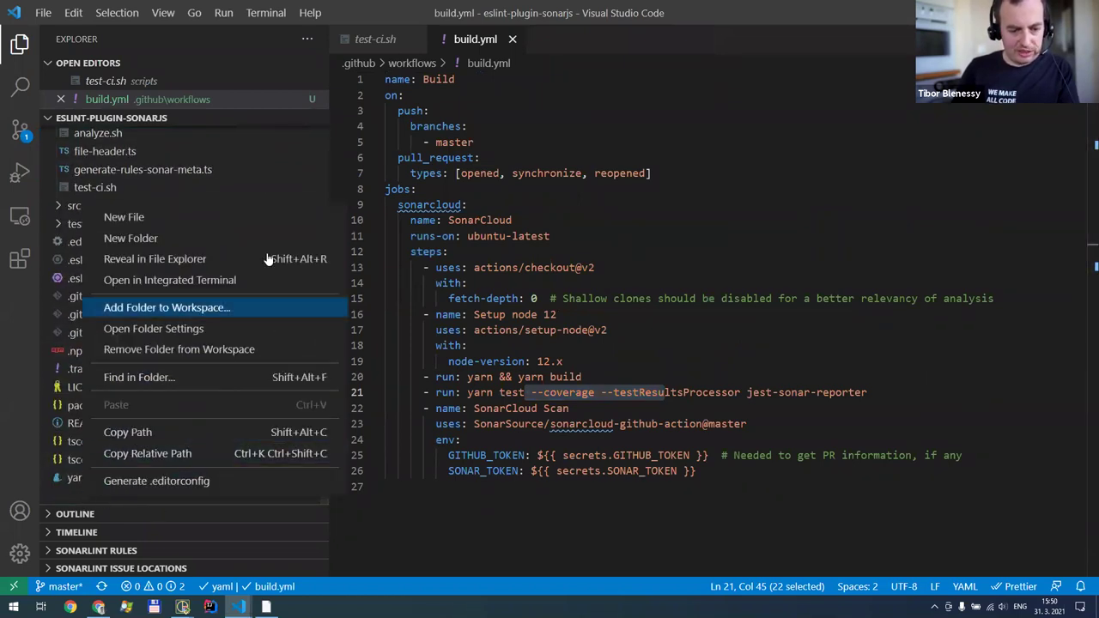
pyautogui.click(227, 223)
pyautogui.write('son')
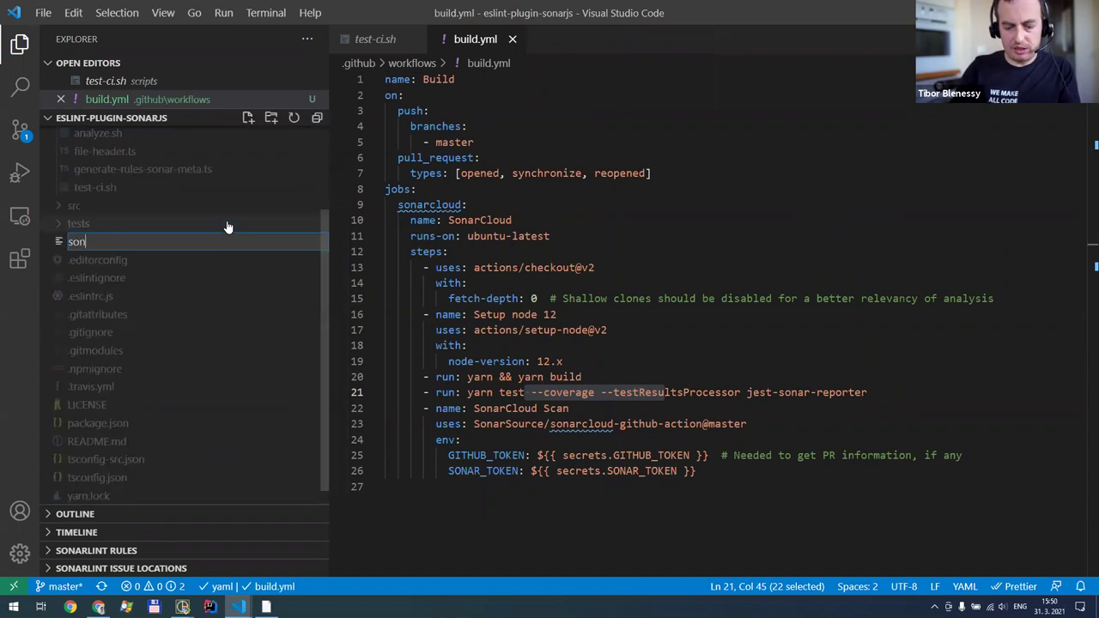
pyautogui.write('ar-project.properties')
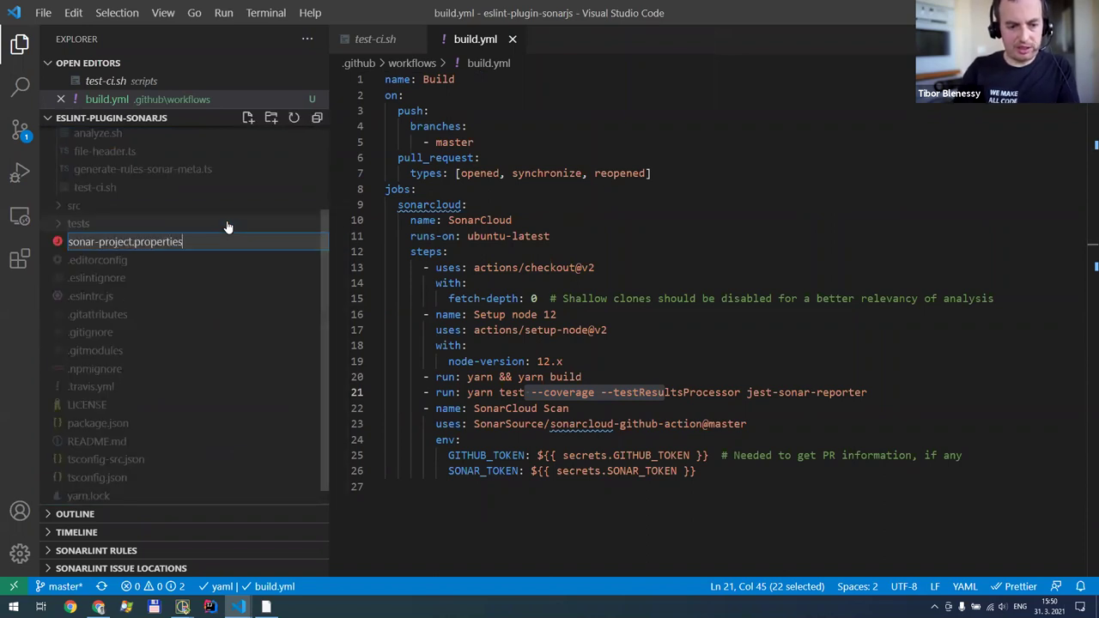
pyautogui.press('Return')
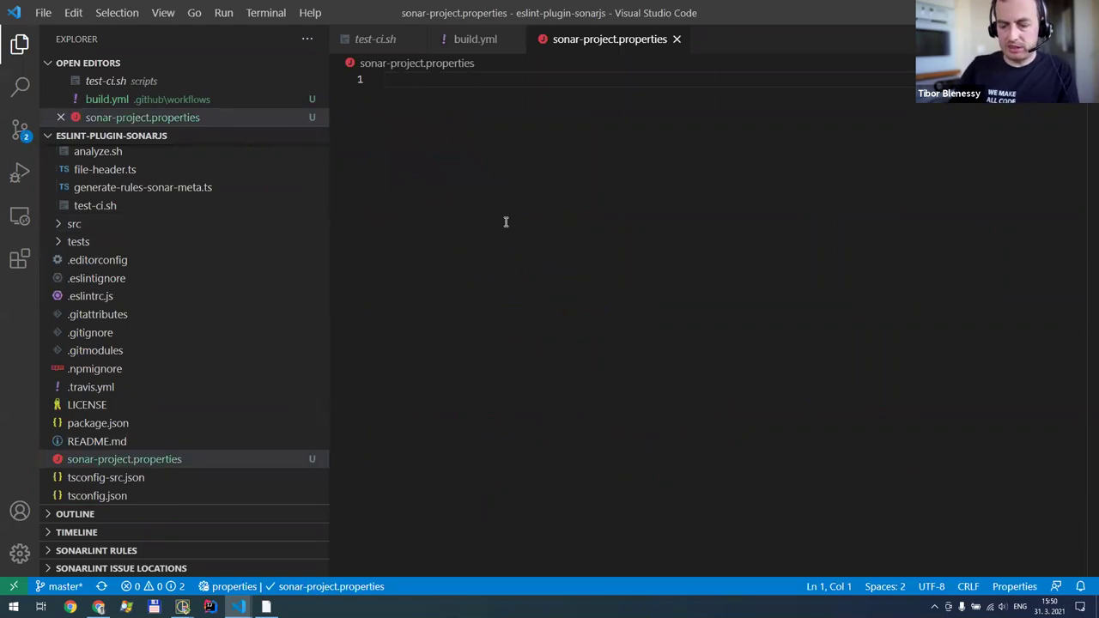
# Copy all properties from sonar-project.properties in the notes window and paste them into the project's new sonar-project.properties file
pyautogui.press('Return')
pyautogui.press('Up')
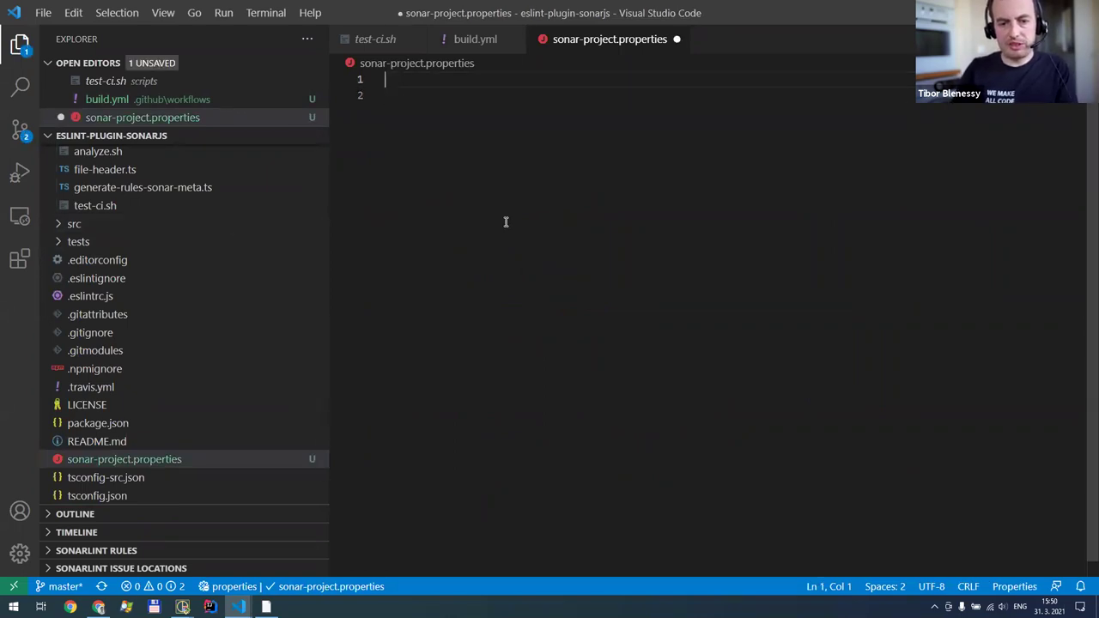
pyautogui.hotkey('ctrl', 's')
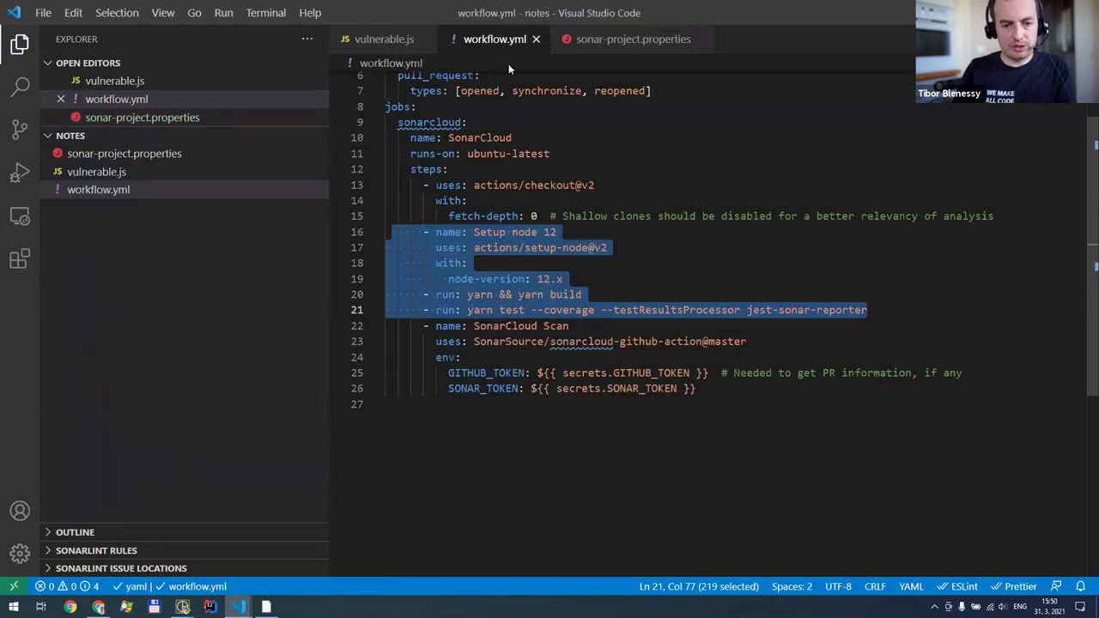
pyautogui.hotkey('ctrl', 'Tab')
pyautogui.moveTo(677, 221); pyautogui.dragTo(382, 89)
pyautogui.hotkey('ctrl', 'c')
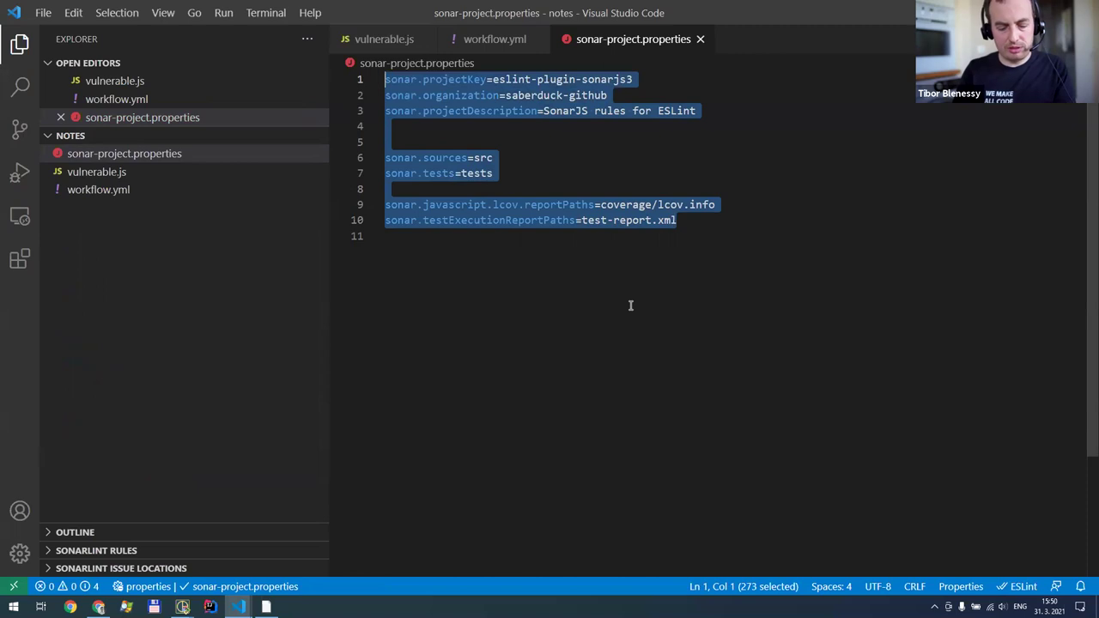
pyautogui.hotkey('alt', 'Tab')
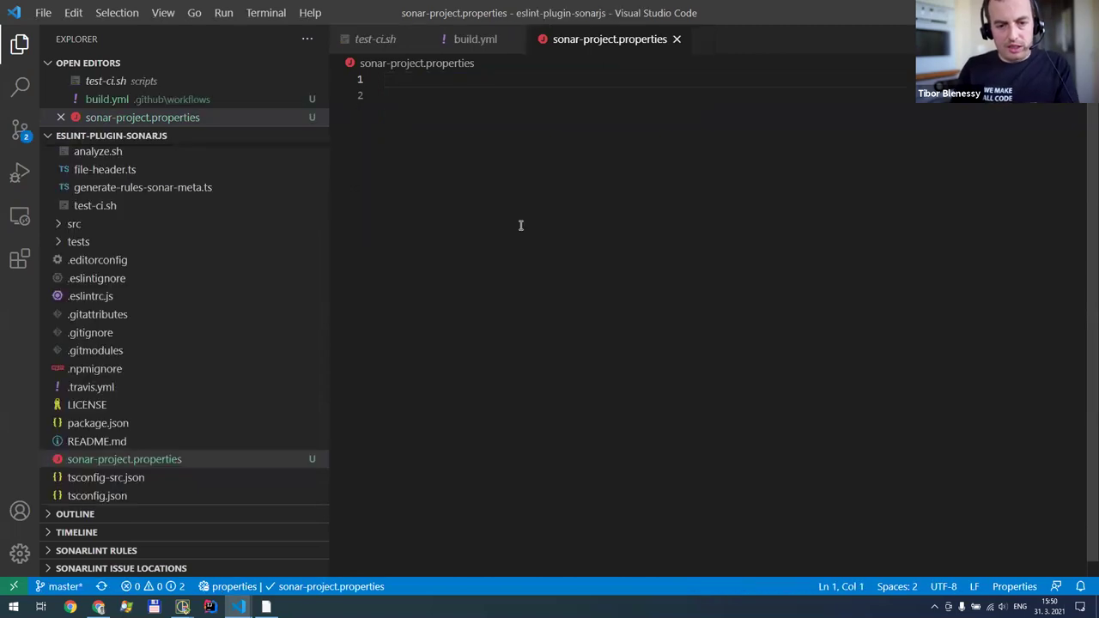
pyautogui.hotkey('ctrl', 'v')
# Set sonar.projectKey to eslint-plugin-sonarjs4 and save sonar-project.properties
pyautogui.click(486, 112)
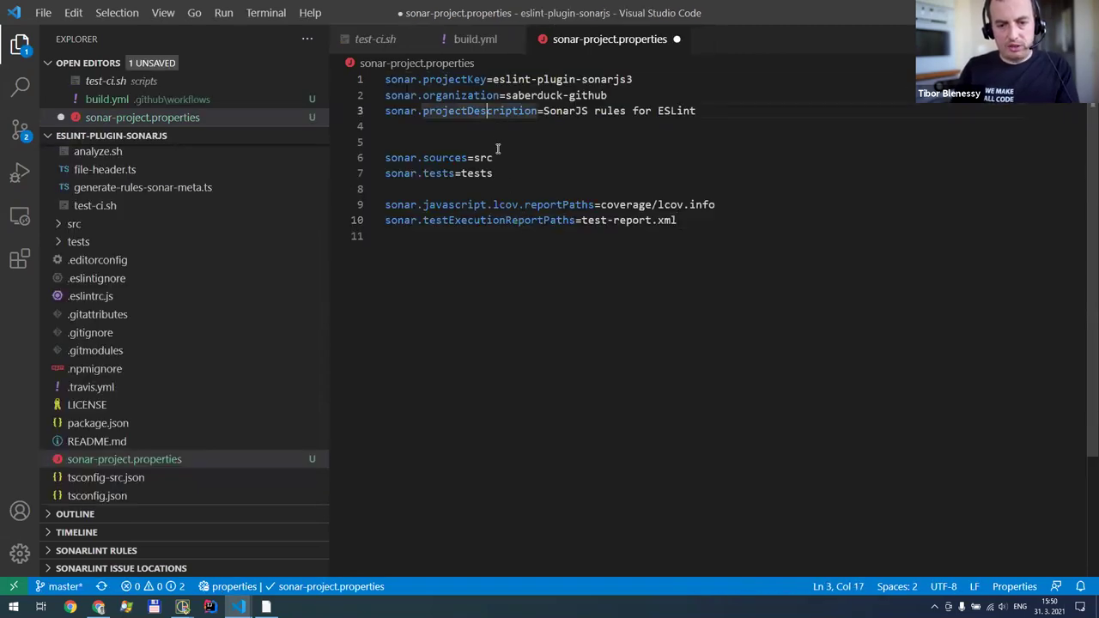
pyautogui.click(461, 80)
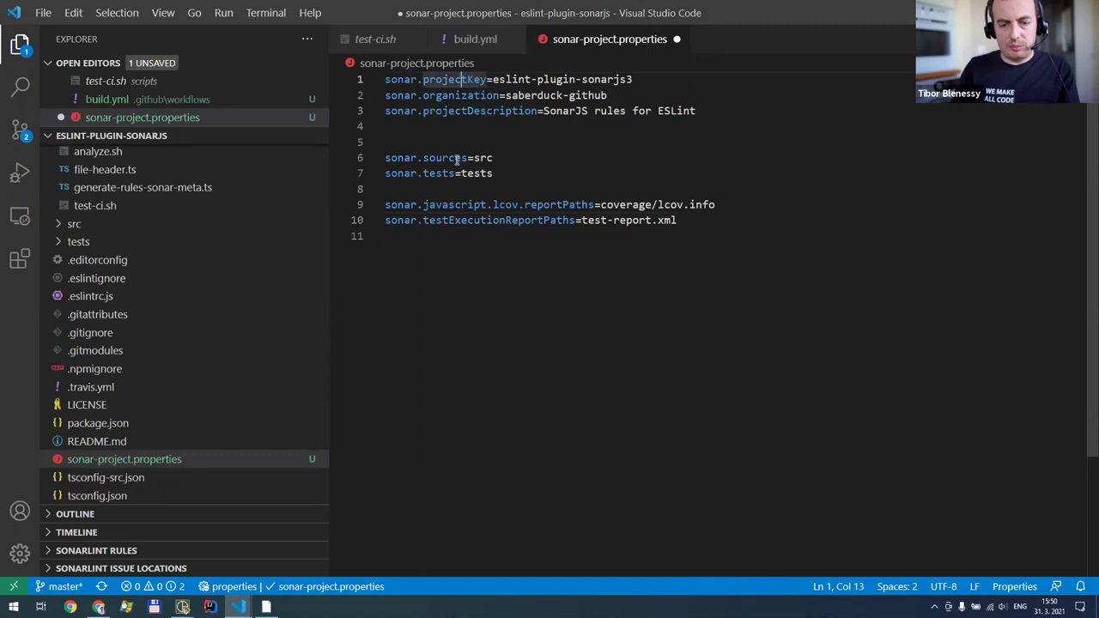
pyautogui.moveTo(628, 79); pyautogui.dragTo(659, 80)
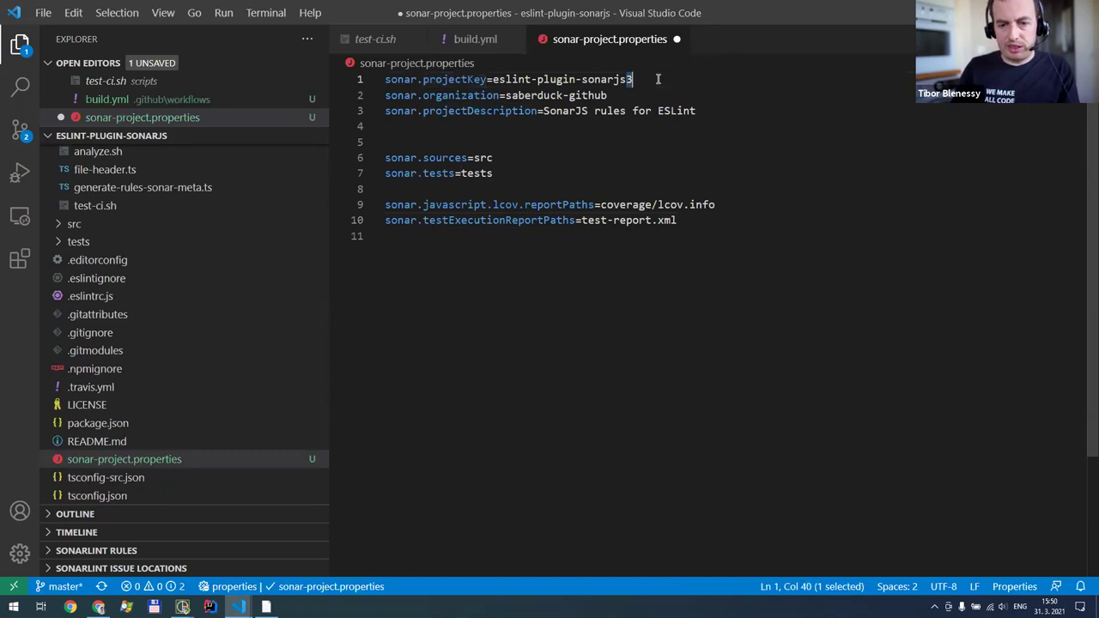
pyautogui.write('4')
pyautogui.hotkey('ctrl', 's')
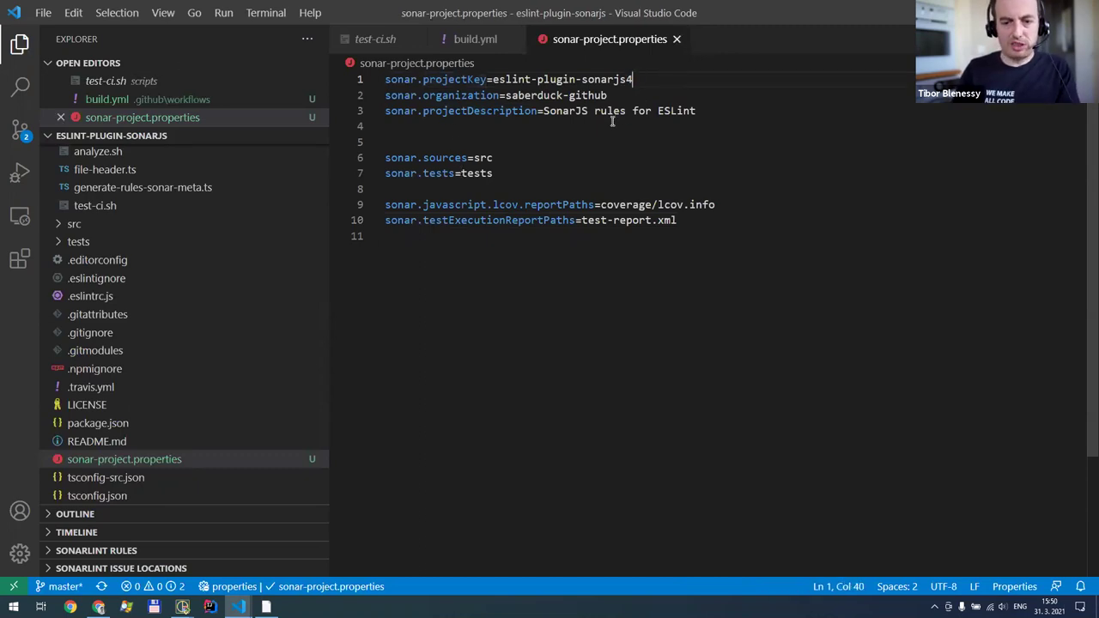
# Examine the organization, project description and sources entries in sonar-project.properties
pyautogui.click(492, 129)
pyautogui.click(429, 95)
pyautogui.moveTo(506, 96); pyautogui.dragTo(644, 96)
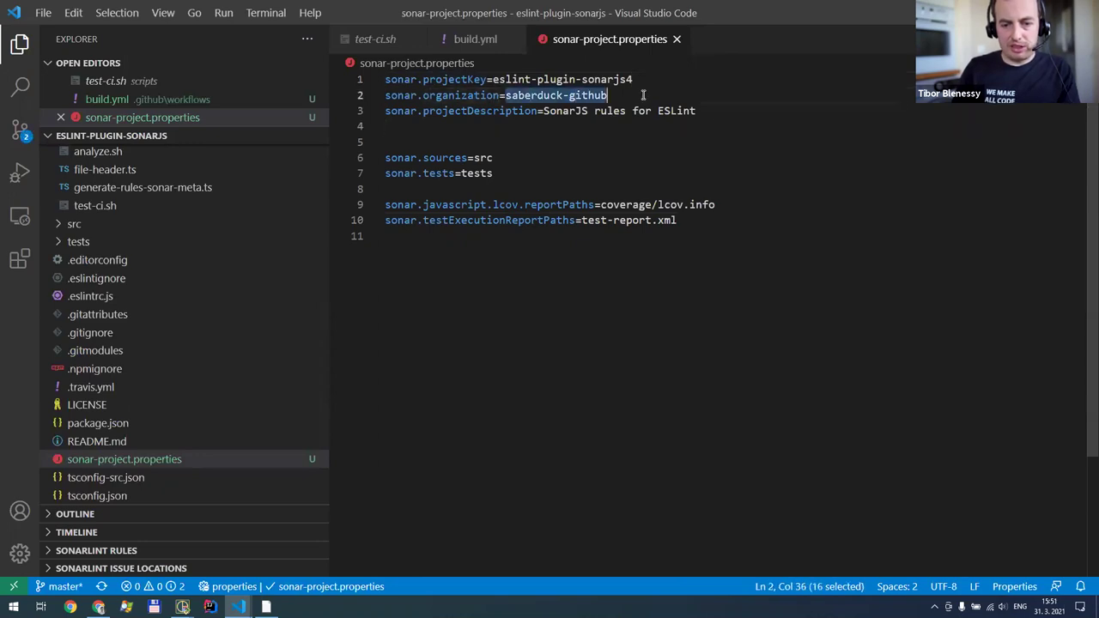
pyautogui.click(454, 142)
pyautogui.moveTo(467, 111); pyautogui.dragTo(640, 111)
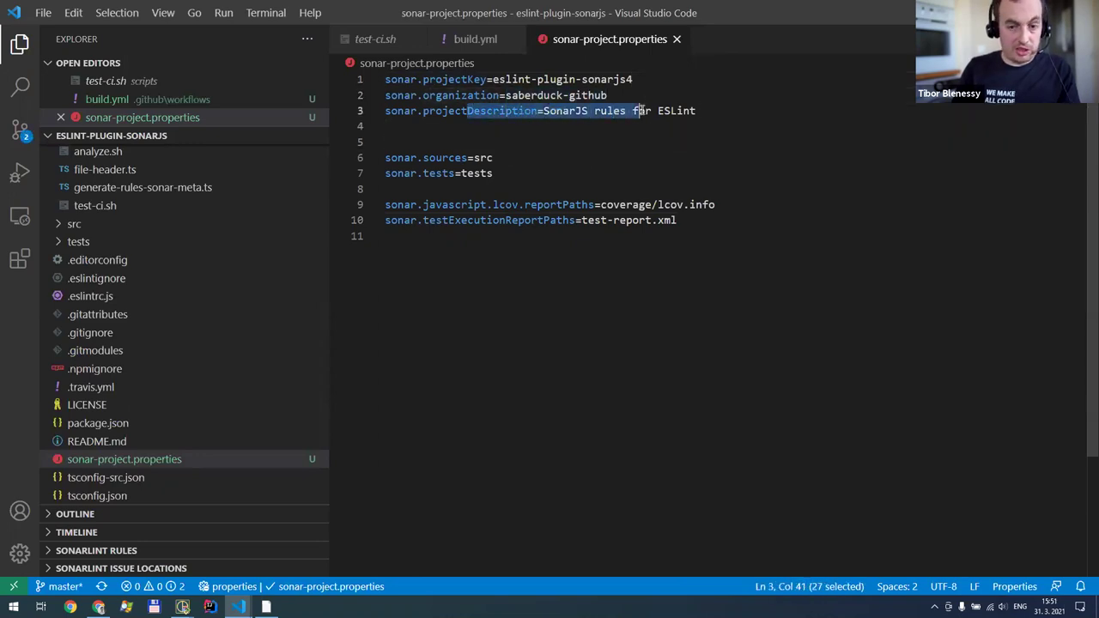
pyautogui.click(407, 158)
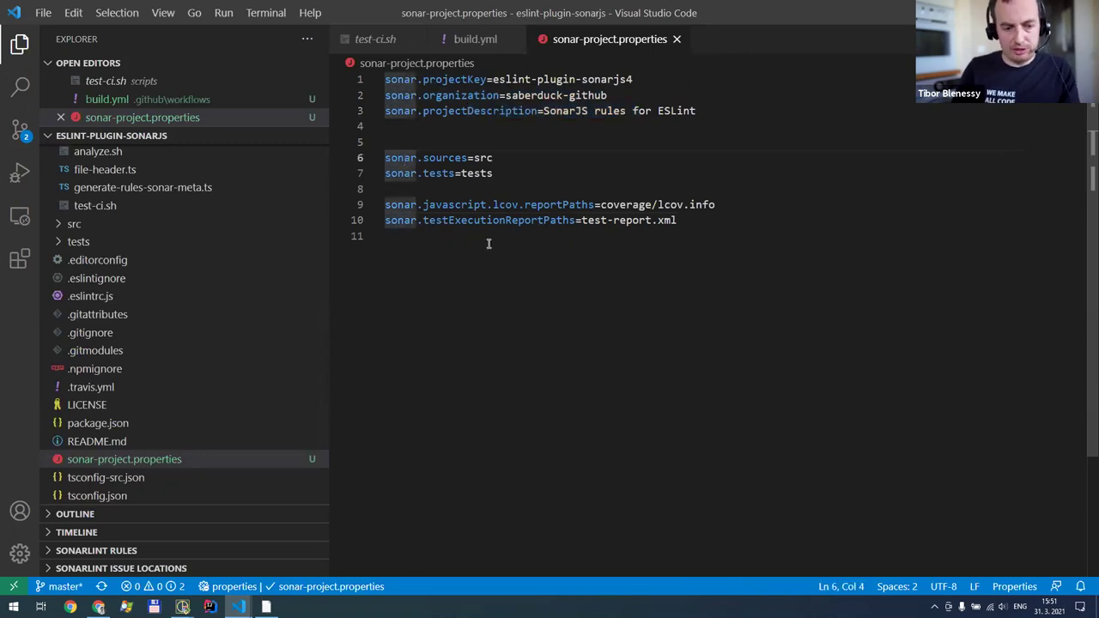
# Collapse the scripts folder in the project tree to view the src and tests folders
pyautogui.scroll(2, 151, 258)
pyautogui.scroll(1, 151, 262)
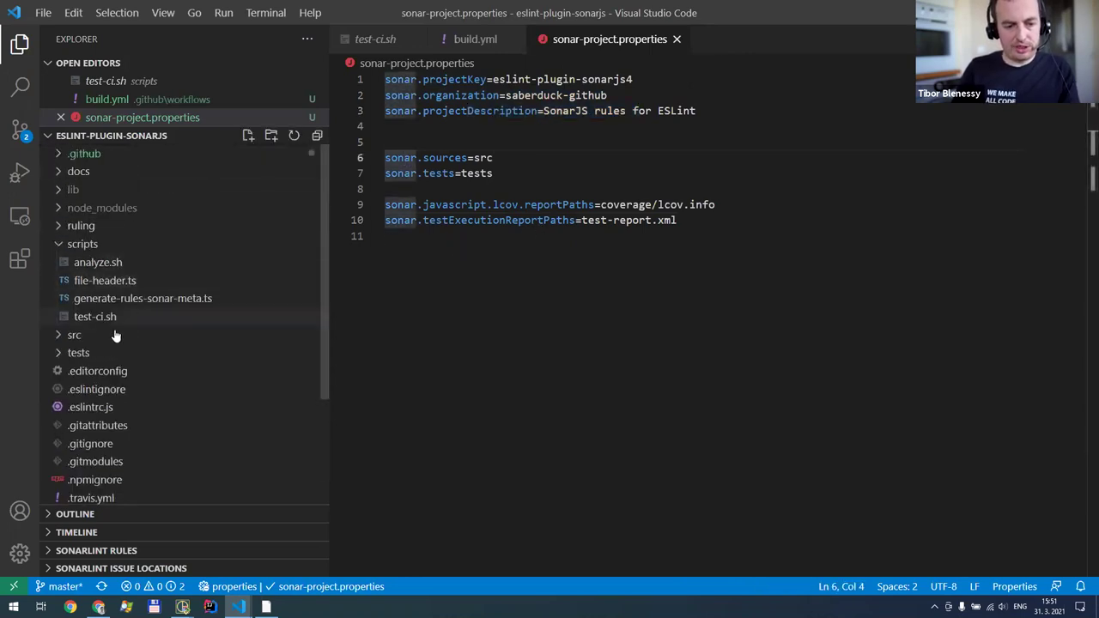
pyautogui.click(63, 248)
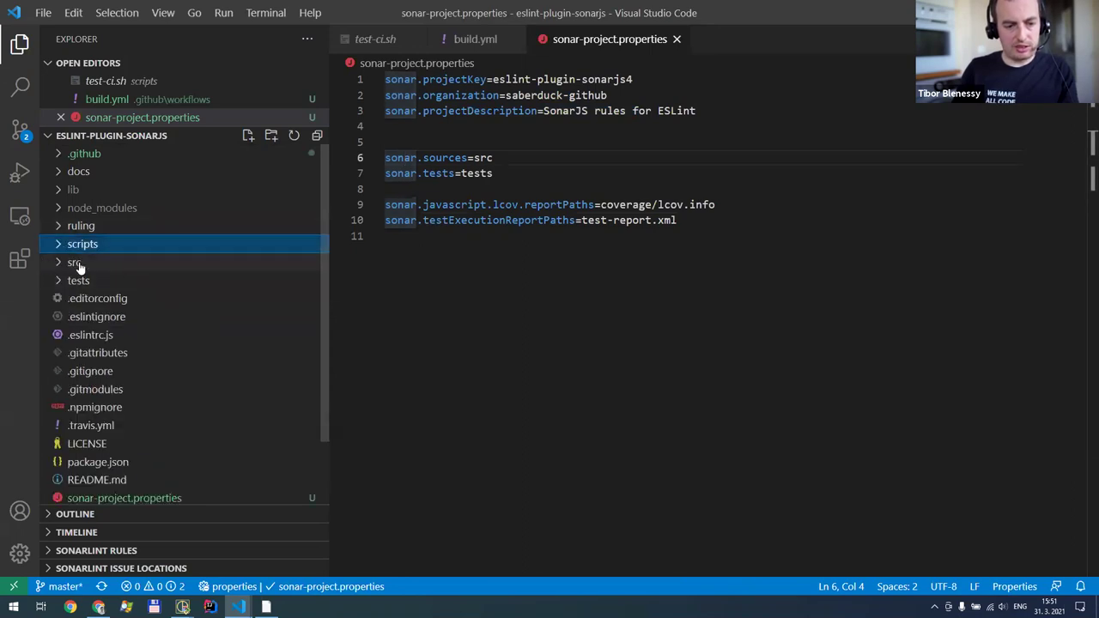
# Expand the src folder and examine the sources, tests and lcov coverage report path entries in sonar-project.properties
pyautogui.click(74, 263)
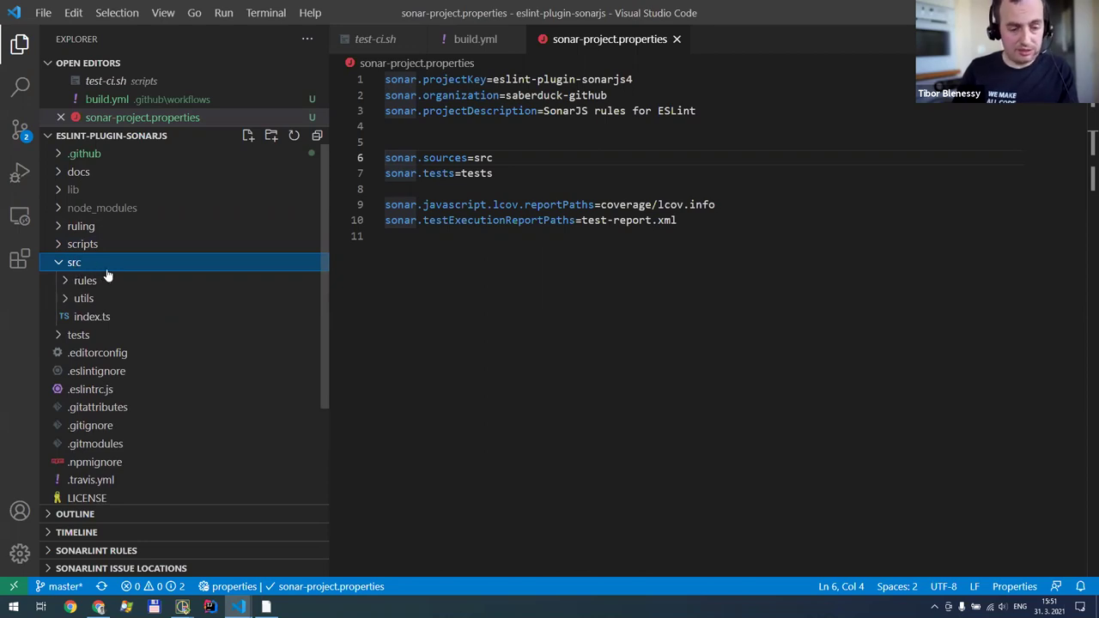
pyautogui.click(441, 158)
pyautogui.click(405, 174)
pyautogui.click(437, 174)
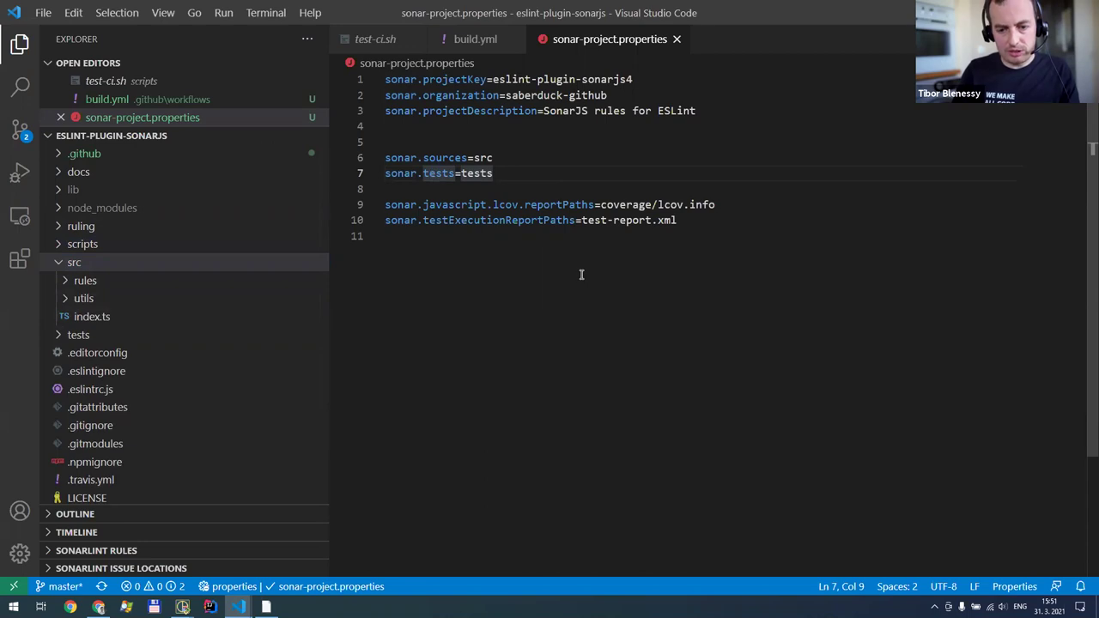
pyautogui.click(434, 236)
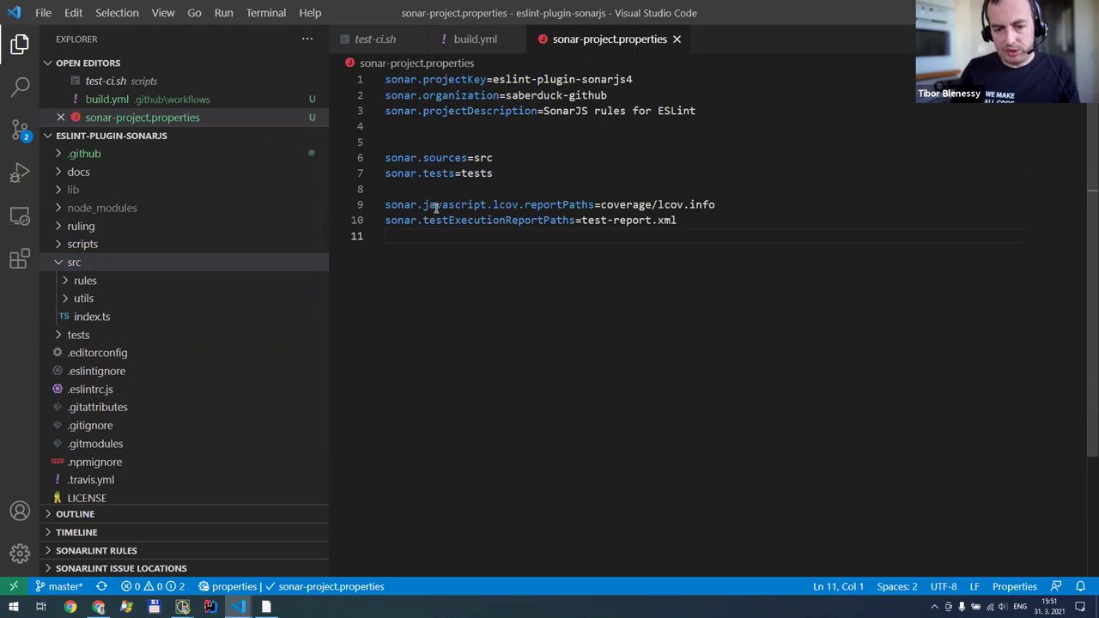
pyautogui.moveTo(589, 204); pyautogui.dragTo(747, 204)
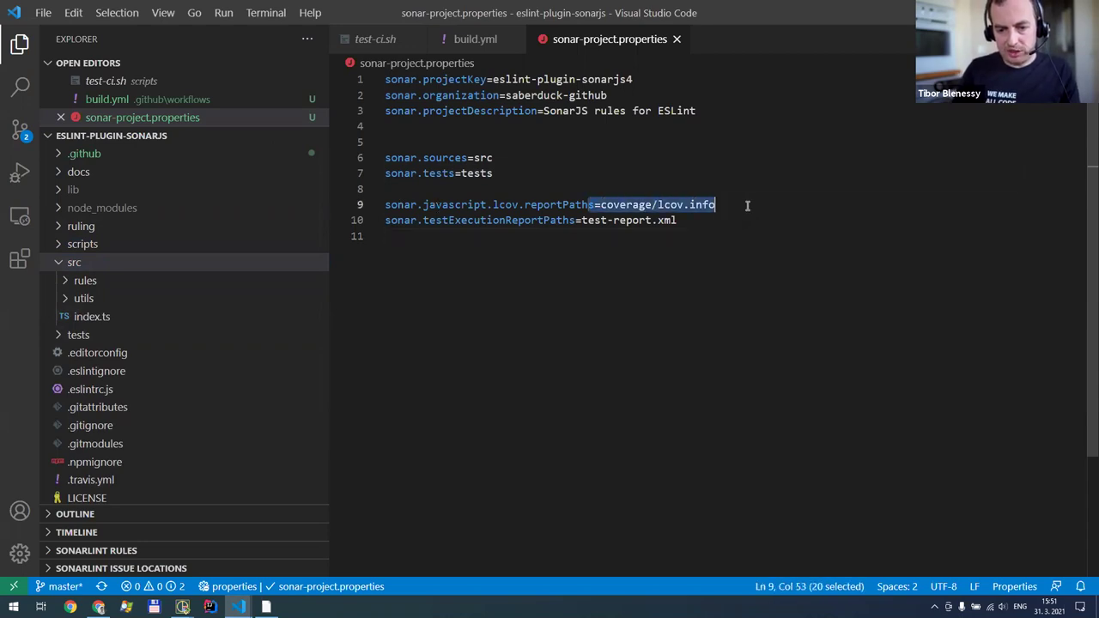
pyautogui.click(521, 238)
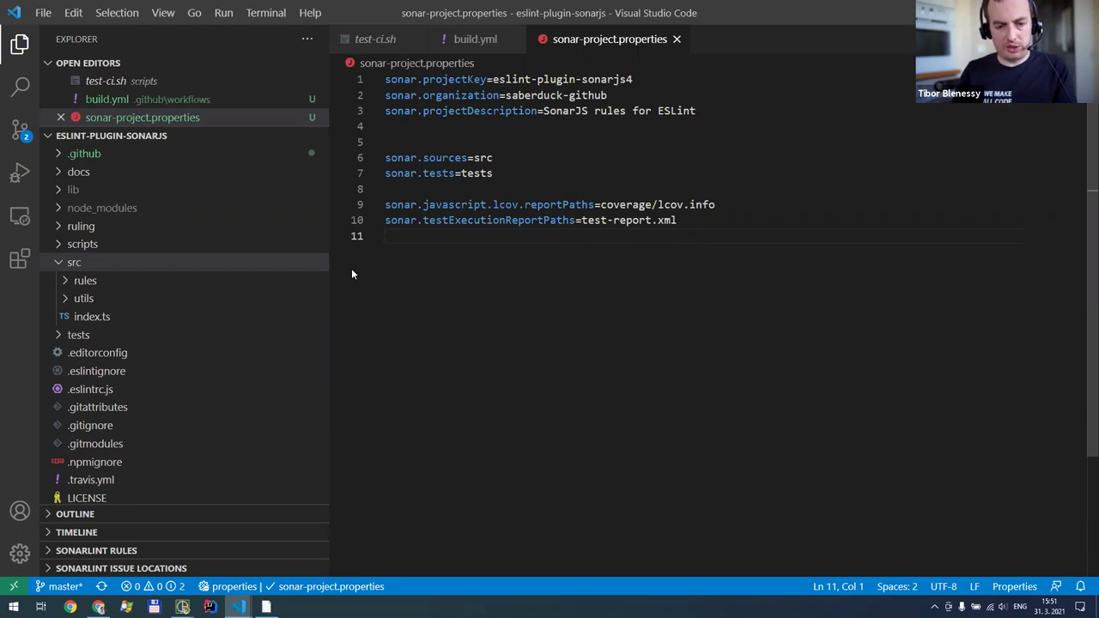
# Switch to the MINGW64 terminal, stage all new files with git add . and check the repository status before and after using gs
pyautogui.hotkey('alt', 'Tab')
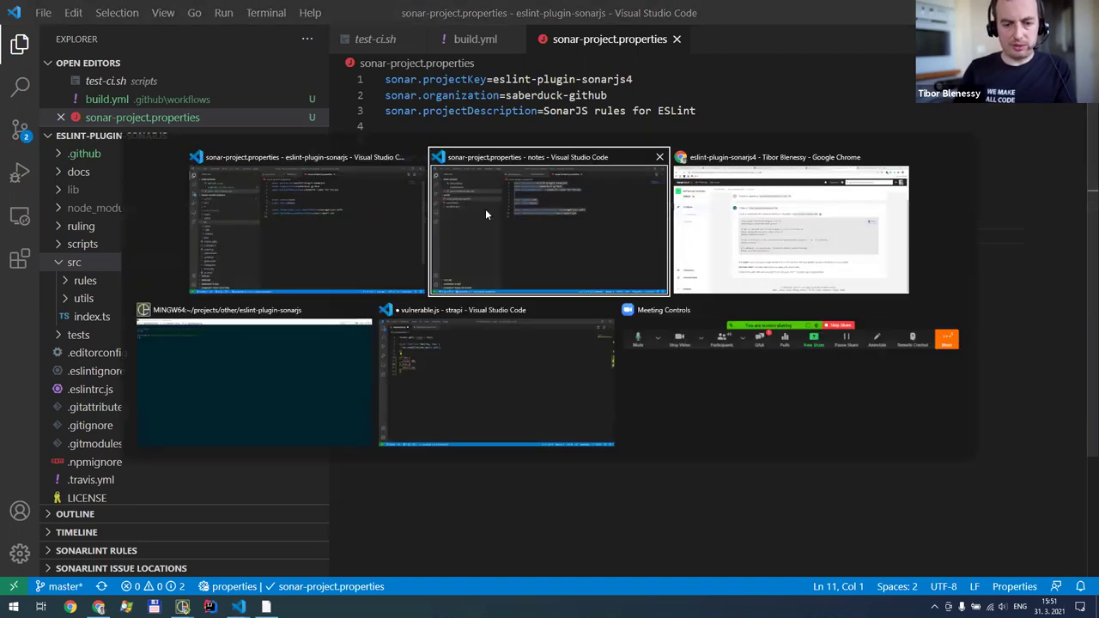
pyautogui.click(215, 374)
pyautogui.write('gs')
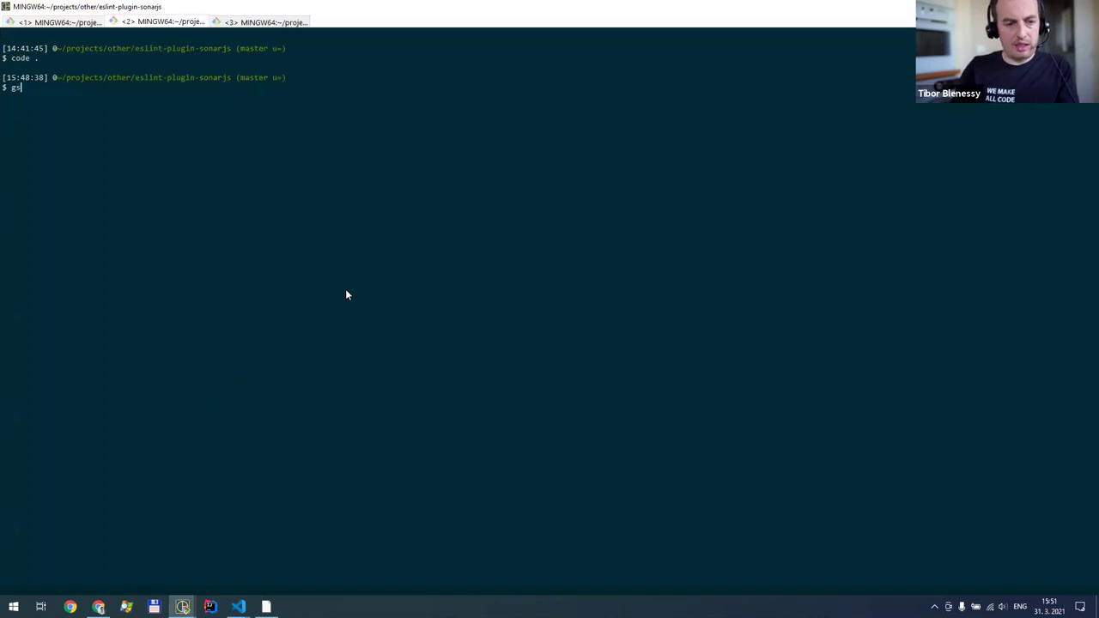
pyautogui.press('Return')
pyautogui.write('git add .')
pyautogui.press('Return')
pyautogui.write('gs')
pyautogui.press('Return')
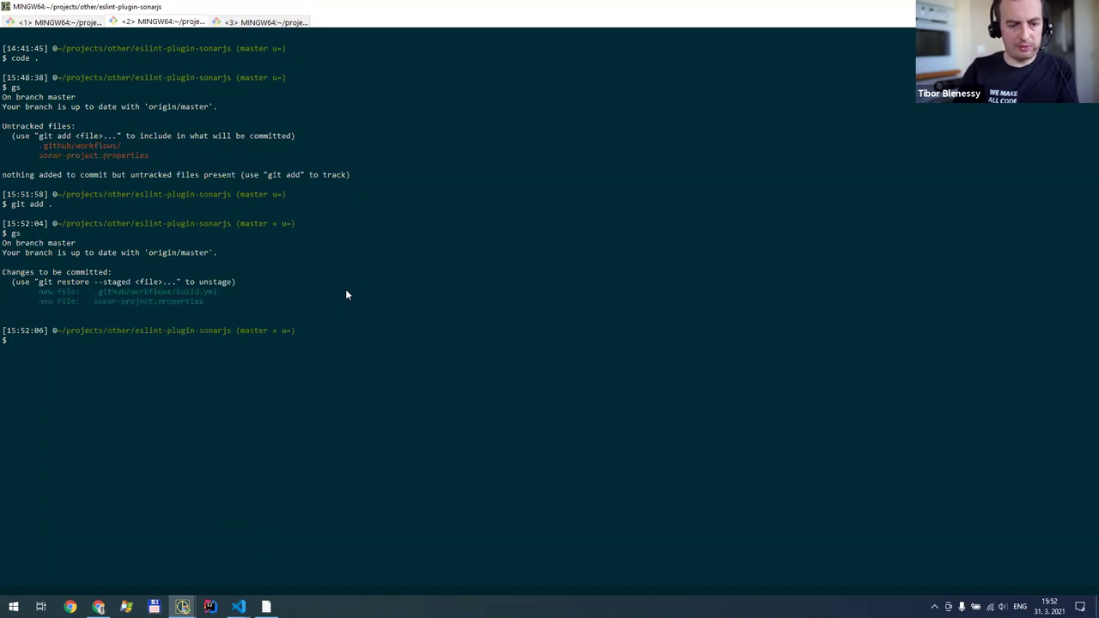
# Commit the staged files with the message 'Add SonarCloud analysis'
pyautogui.write('git commit -m')
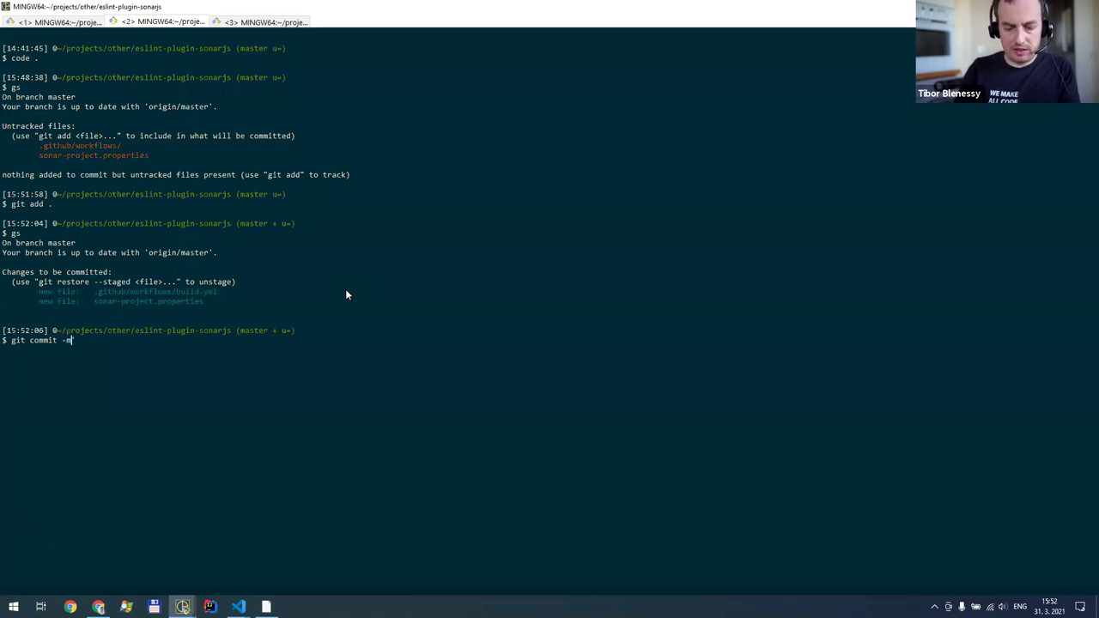
pyautogui.write("'Add So")
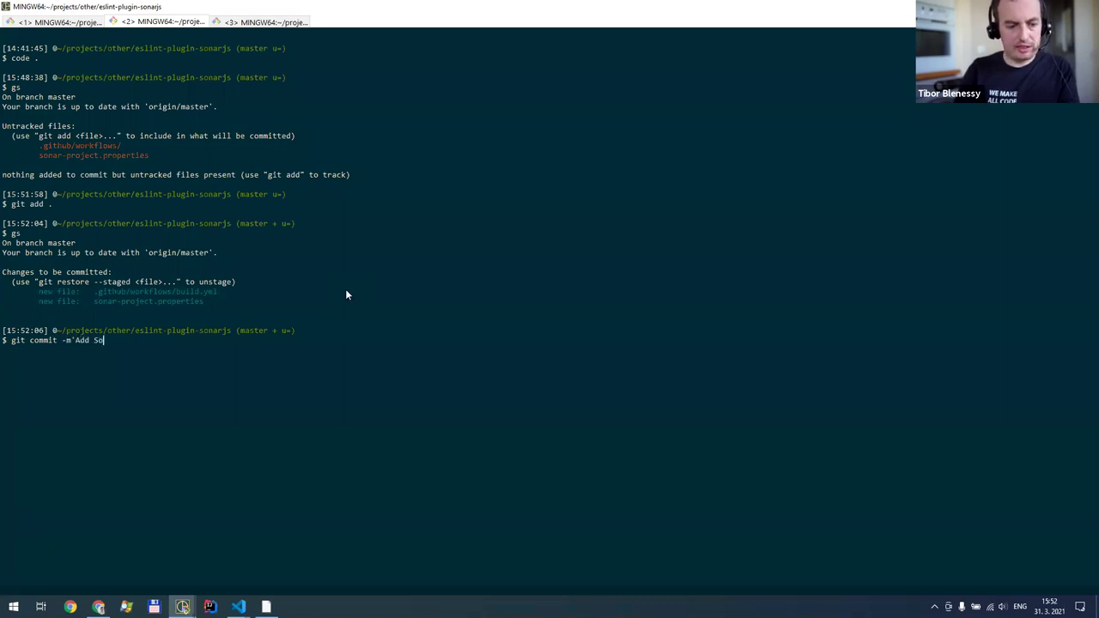
pyautogui.write('narCloud analys')
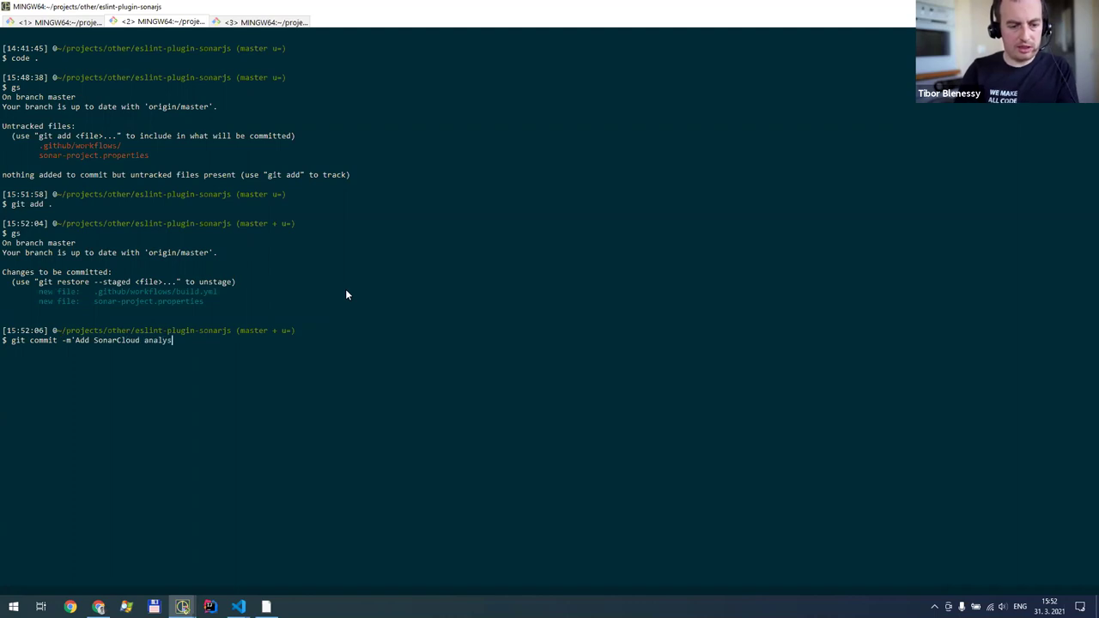
pyautogui.write("is'")
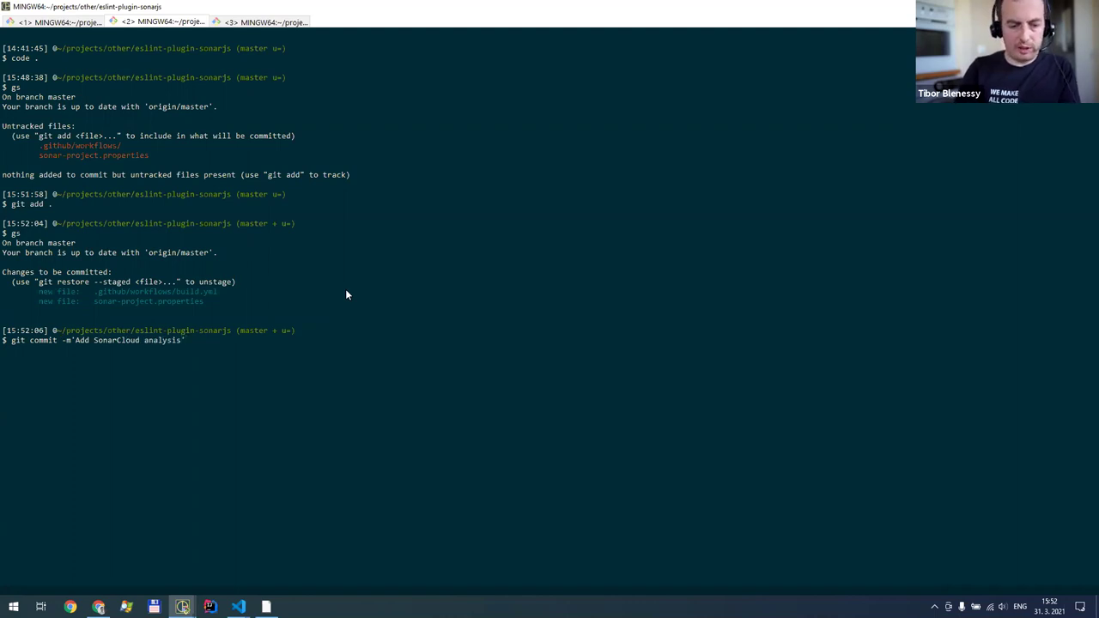
pyautogui.press('Return')
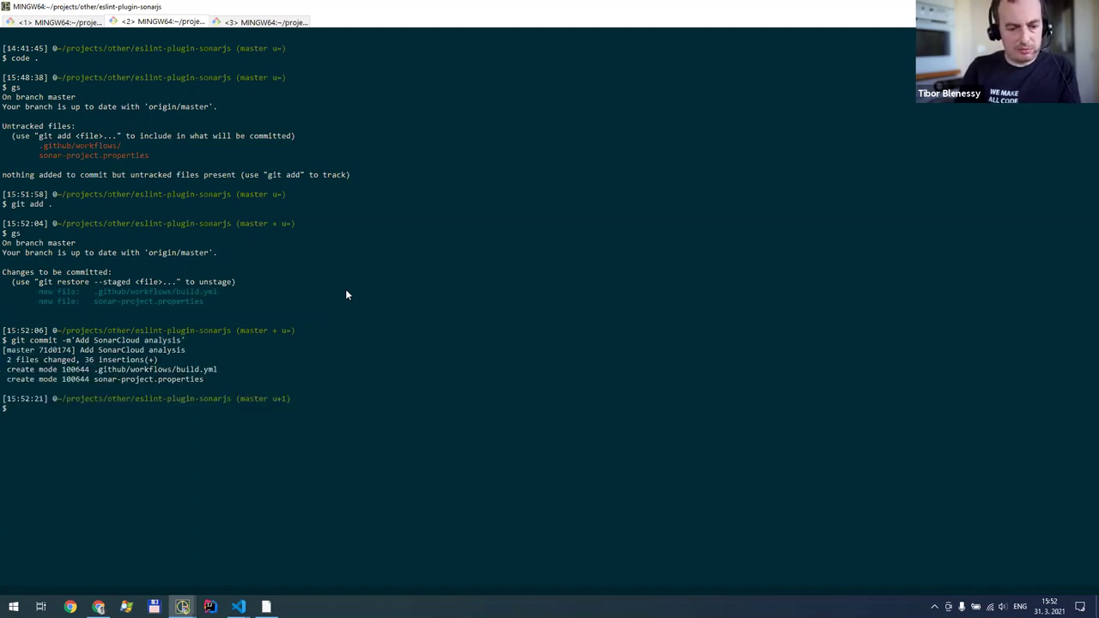
# Push the commit on master to the remote repository with git push
pyautogui.write('git push')
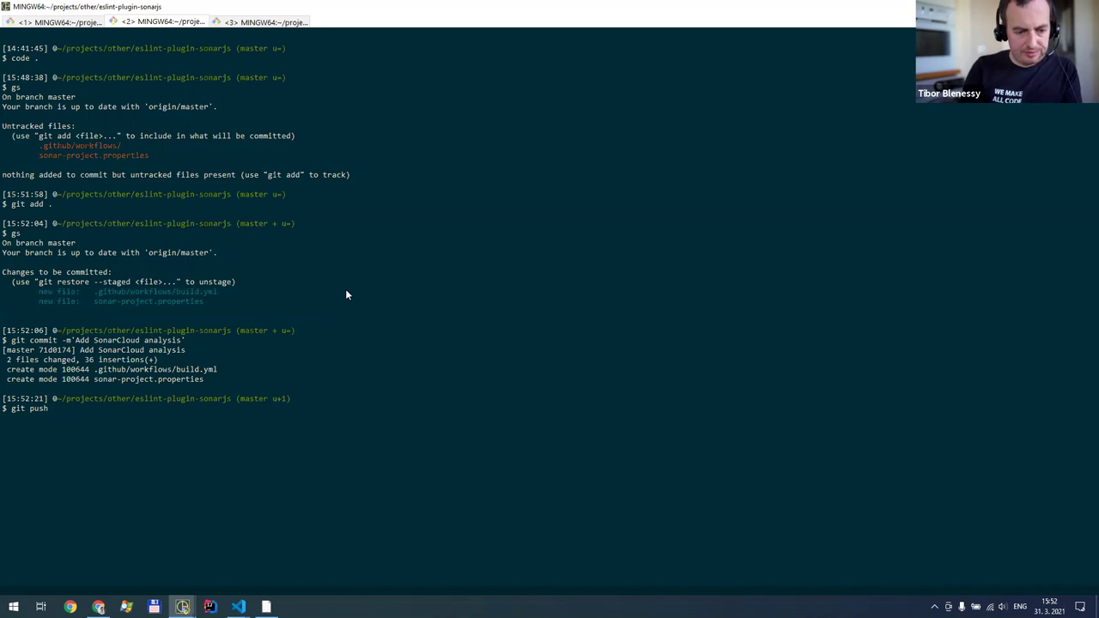
pyautogui.hotkey('alt', 'Tab')
pyautogui.hotkey('alt', 'Tab')
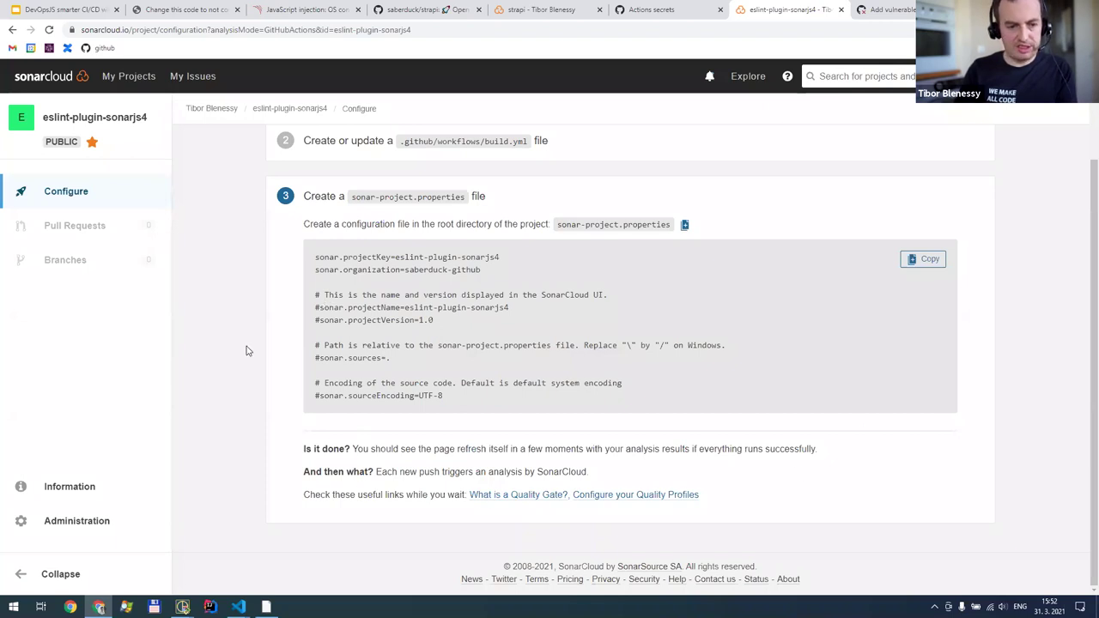
pyautogui.hotkey('alt', 'Tab')
pyautogui.hotkey('alt', 'Tab')
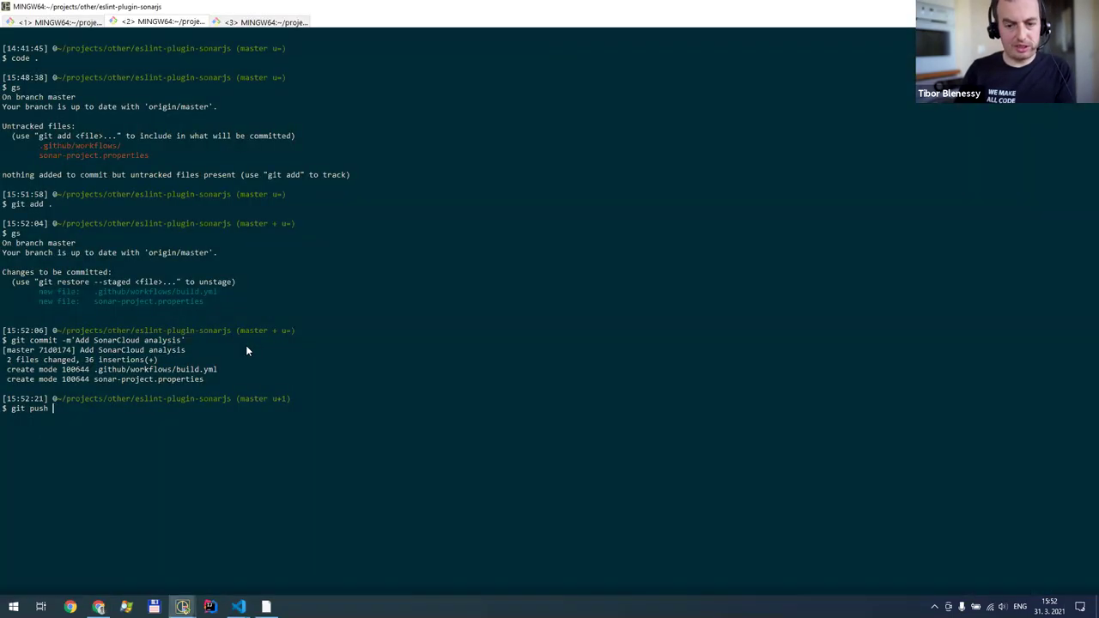
pyautogui.write('git push')
pyautogui.press('Return')
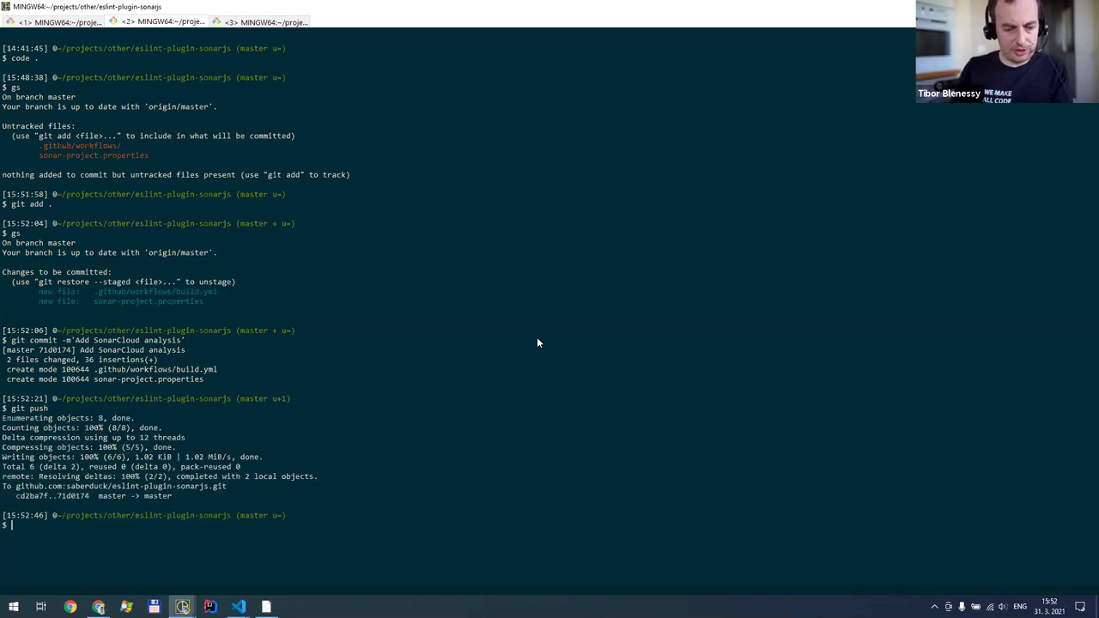
# In Chrome, open the SonarCloud job of the "Add SonarCloud analysis" workflow run in the eslint-plugin-sonarjs repository's Actions on GitHub
pyautogui.hotkey('alt', 'Tab')
pyautogui.hotkey('alt', 'Tab')
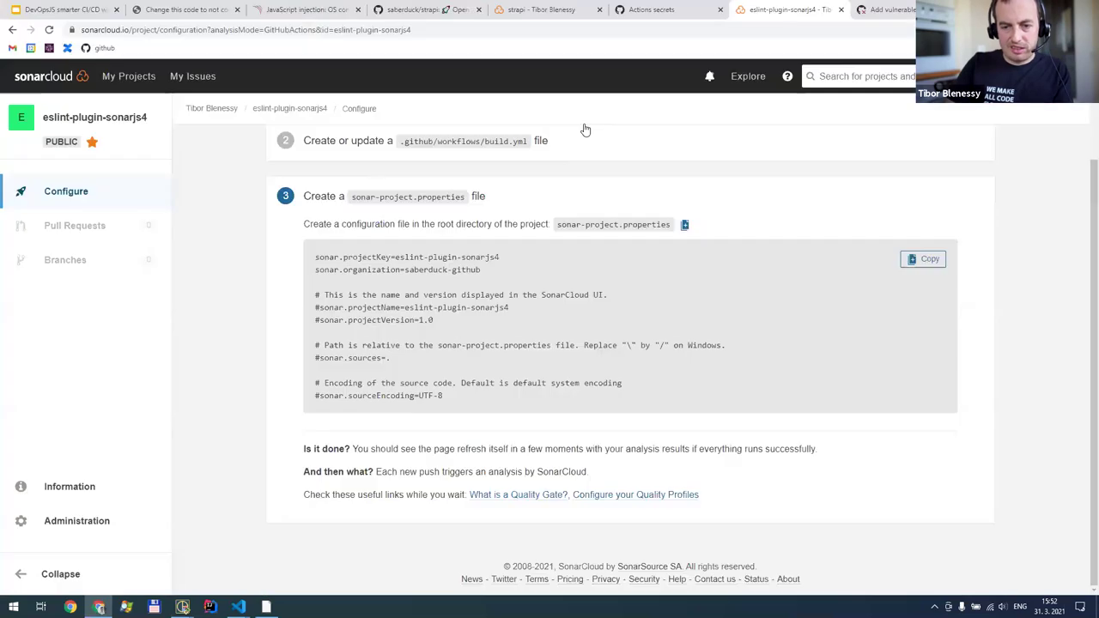
pyautogui.click(871, 11)
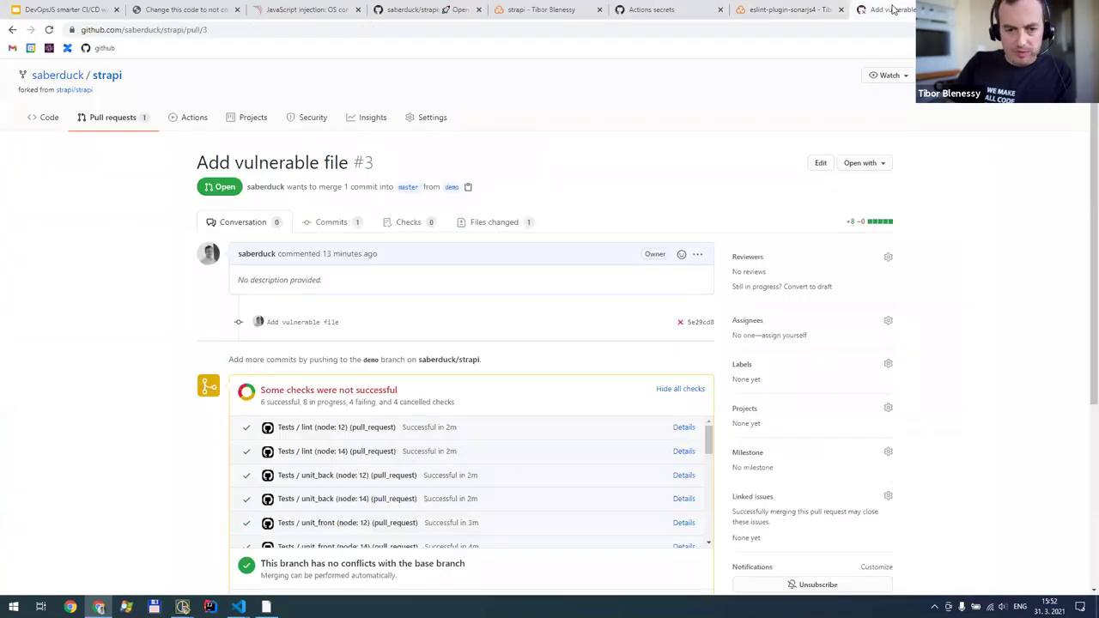
pyautogui.click(741, 9)
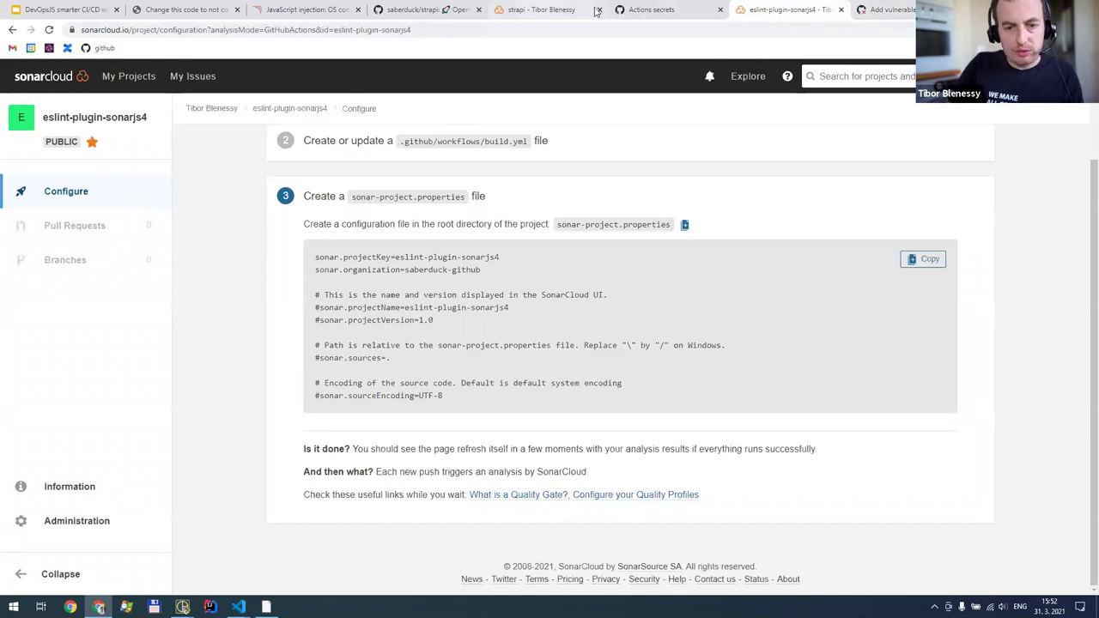
pyautogui.click(644, 9)
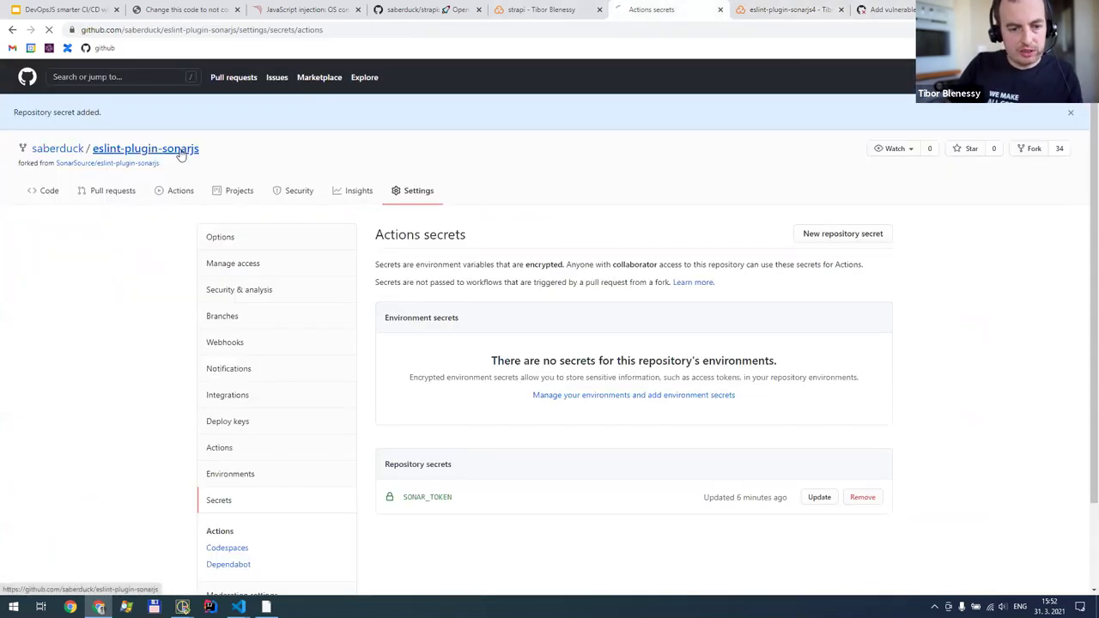
pyautogui.click(134, 151)
pyautogui.click(178, 159)
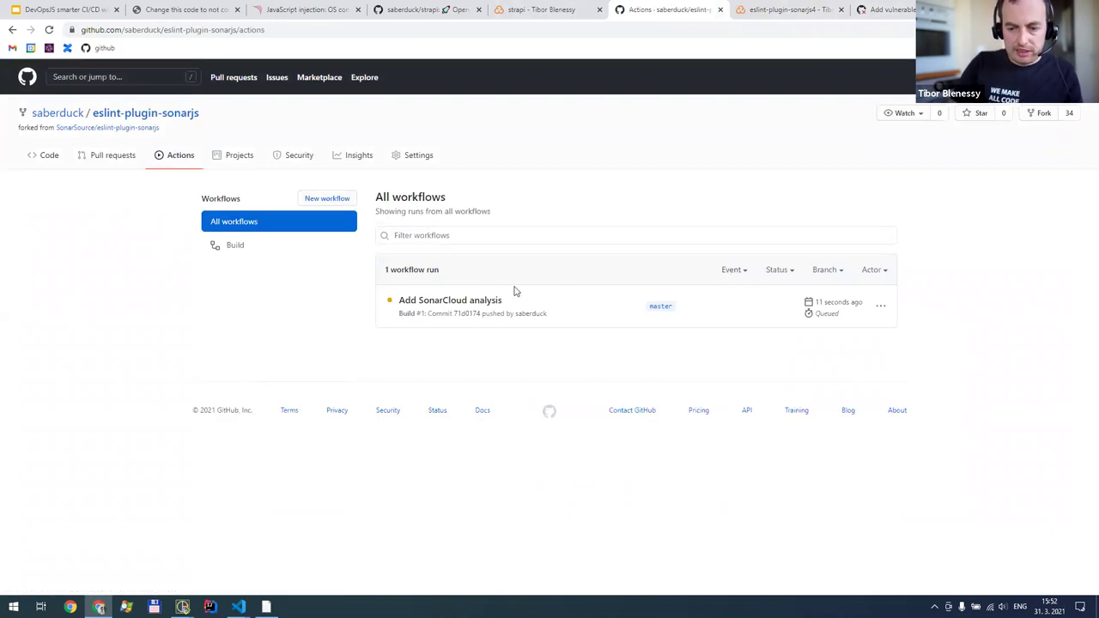
pyautogui.click(445, 301)
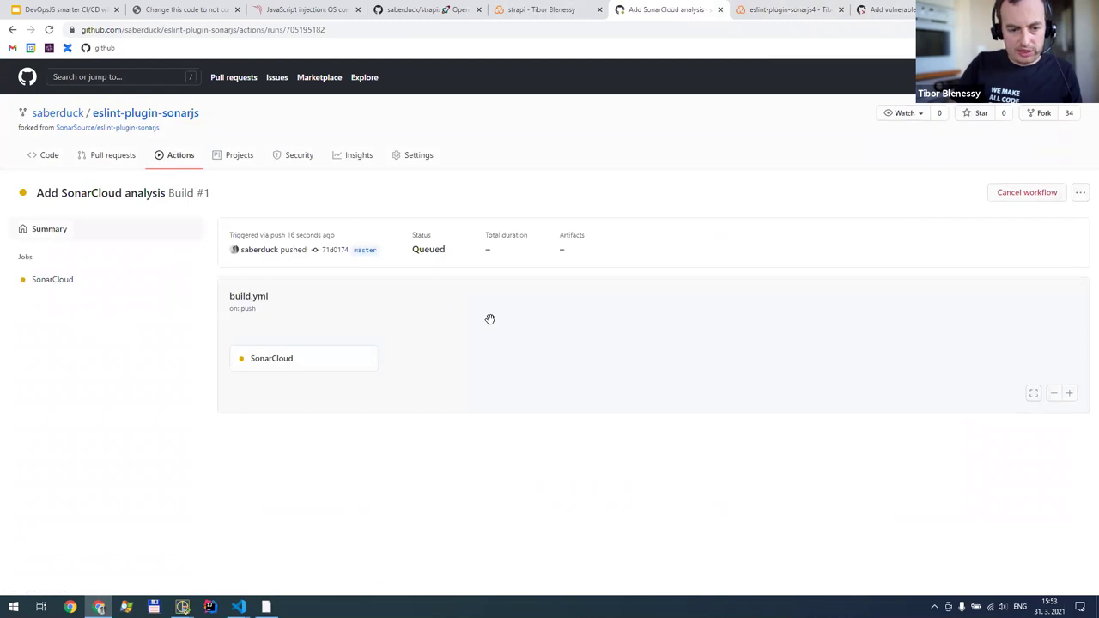
pyautogui.click(351, 369)
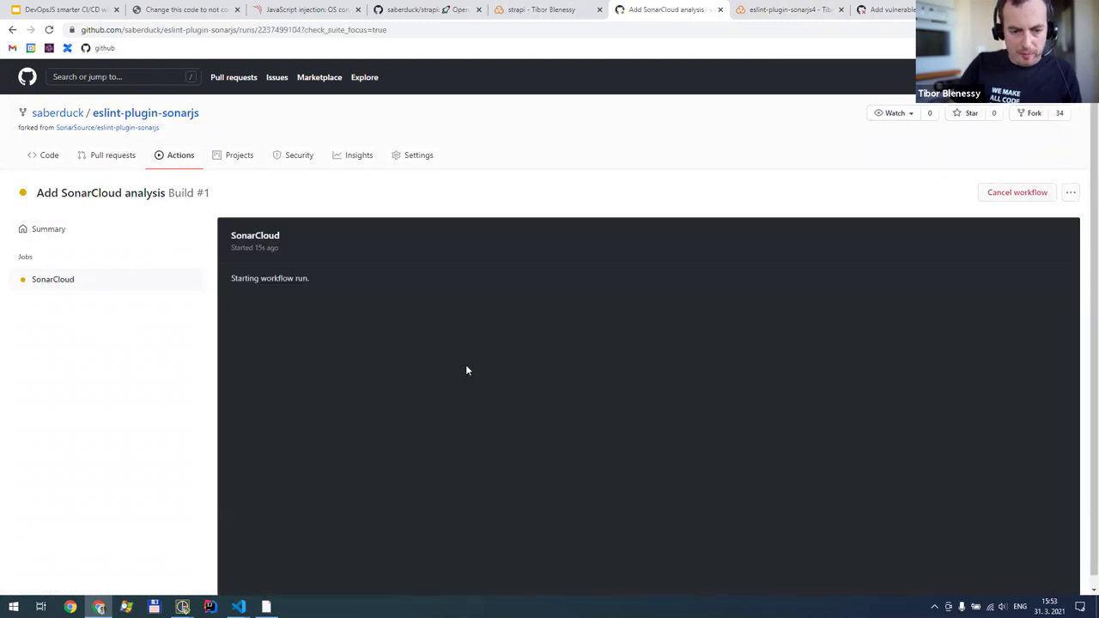
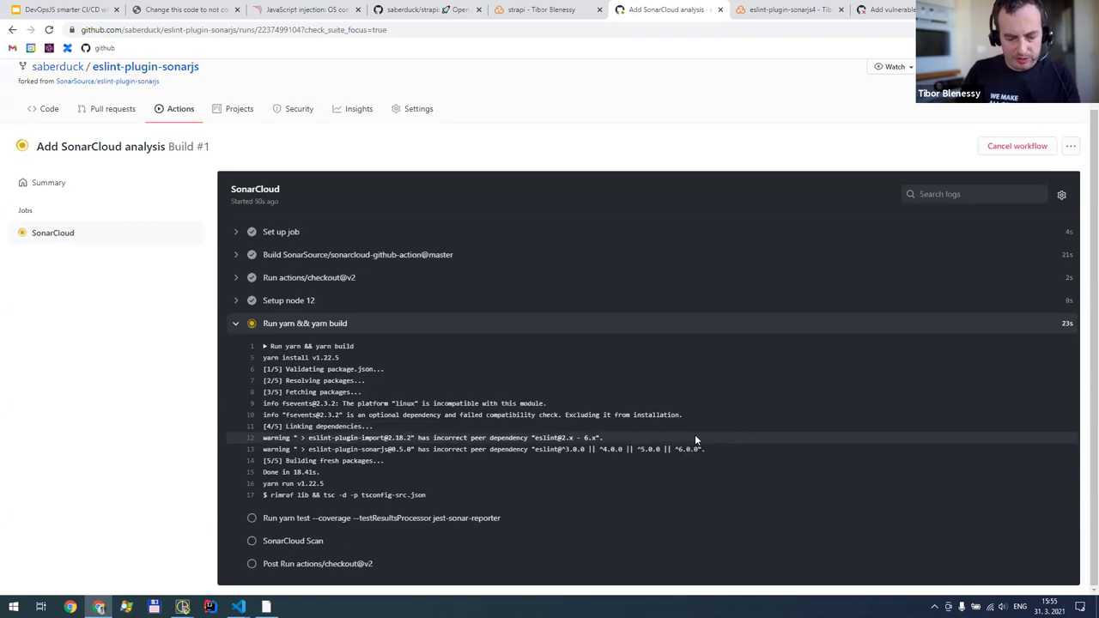
# Enlarge the page and follow the job's progress through the build, test and SonarCloud Scan log output
pyautogui.hotkey('ctrl', '+')
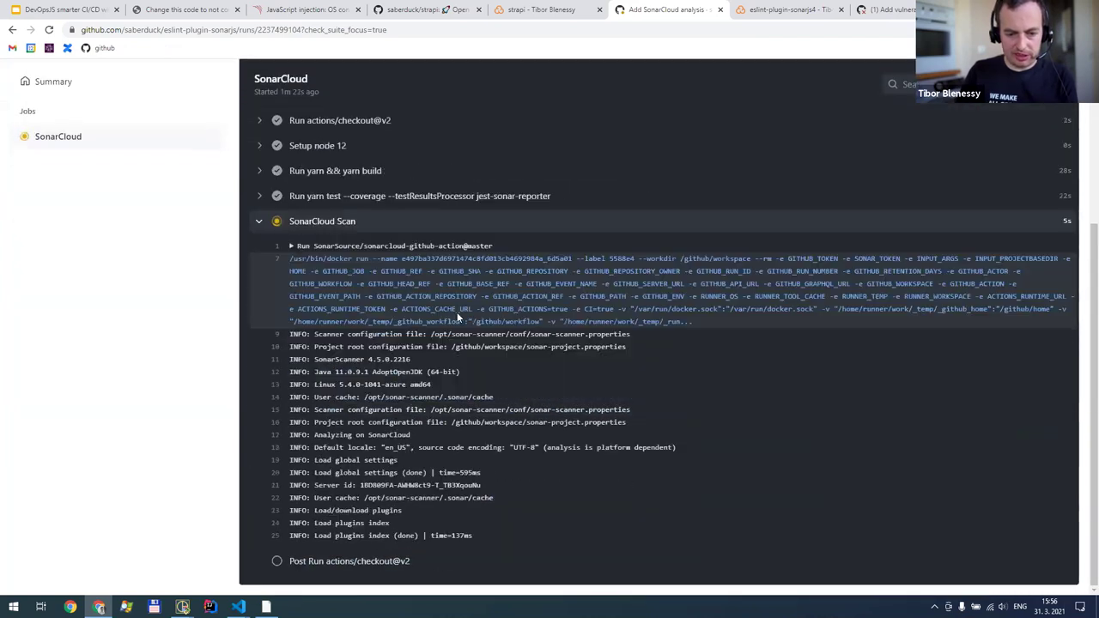
pyautogui.scroll(5, 410, 359)
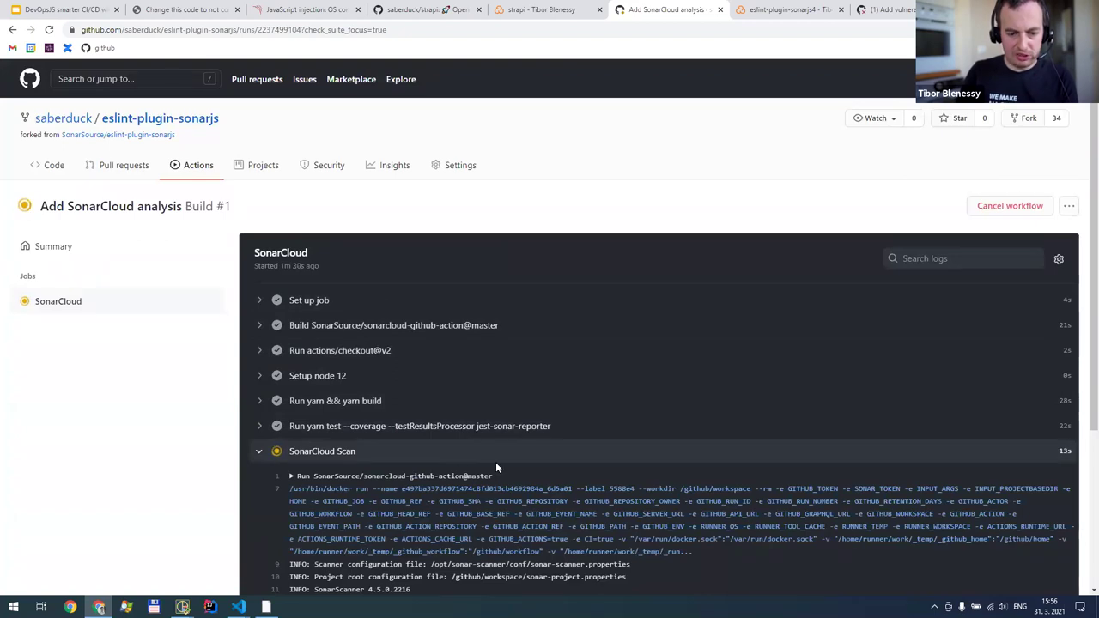
pyautogui.scroll(-4, 527, 424)
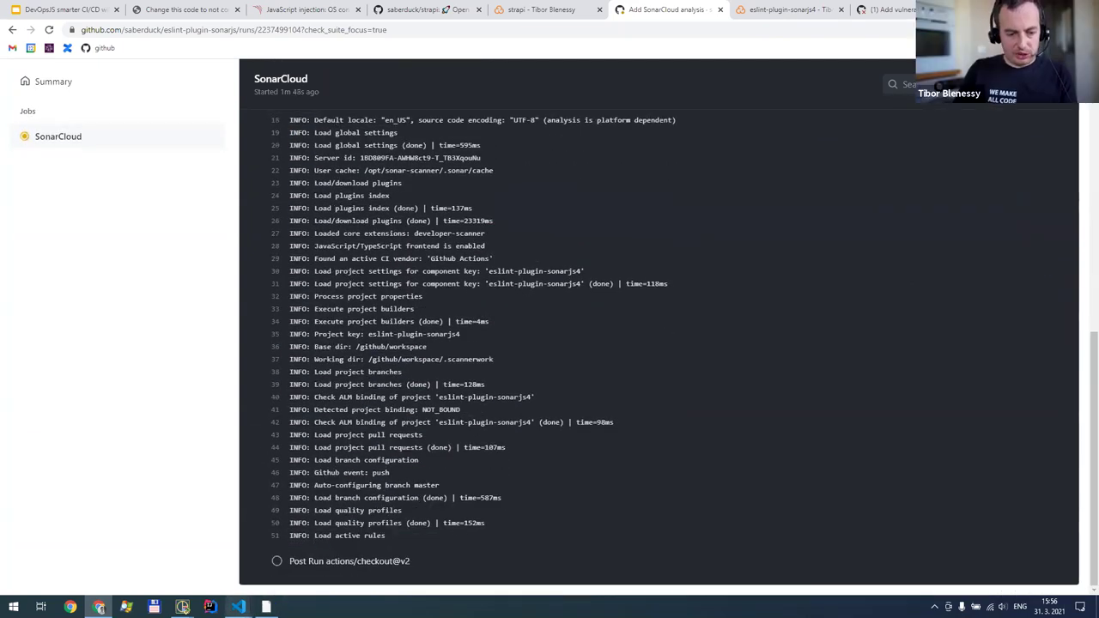
# Switch to the strapi project window in Visual Studio Code to view vulnerable.js
pyautogui.moveTo(238, 608)
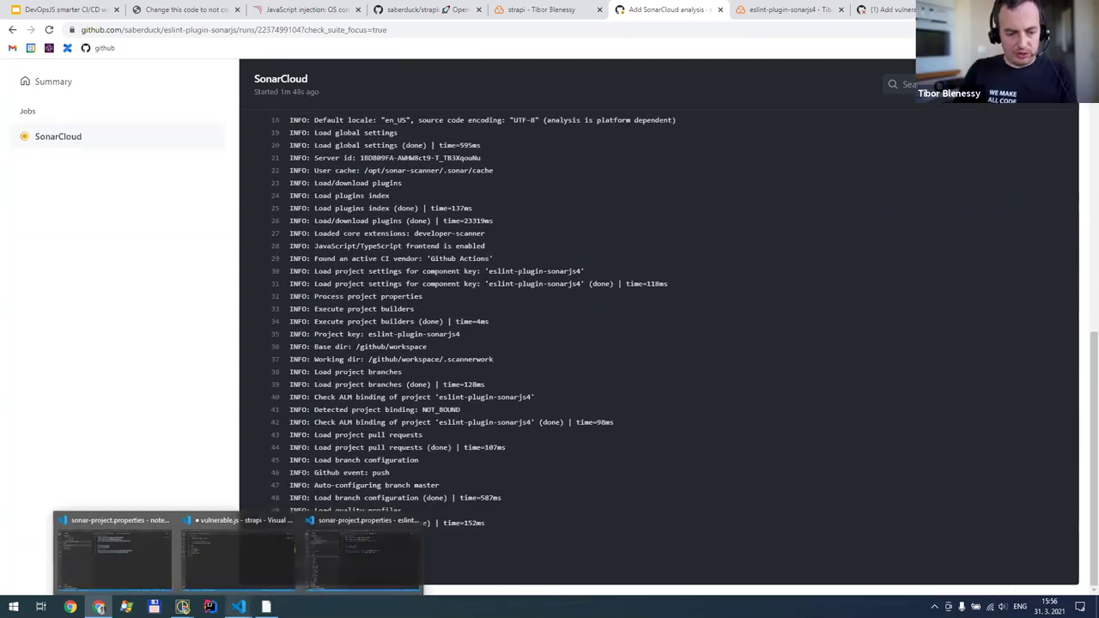
pyautogui.click(253, 568)
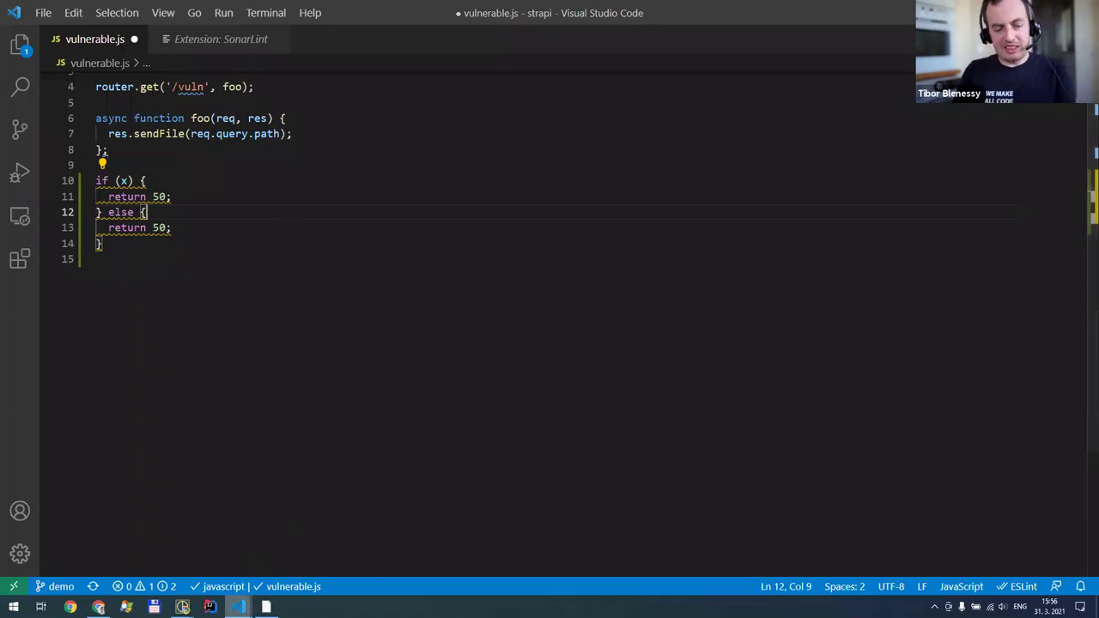
pyautogui.moveTo(237, 607)
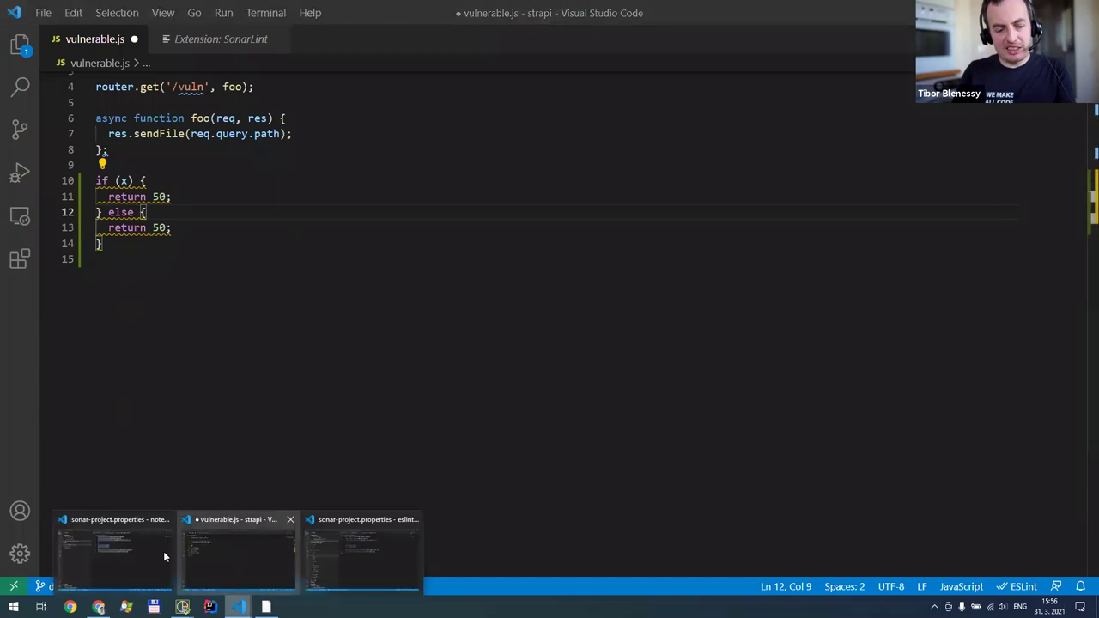
pyautogui.click(256, 313)
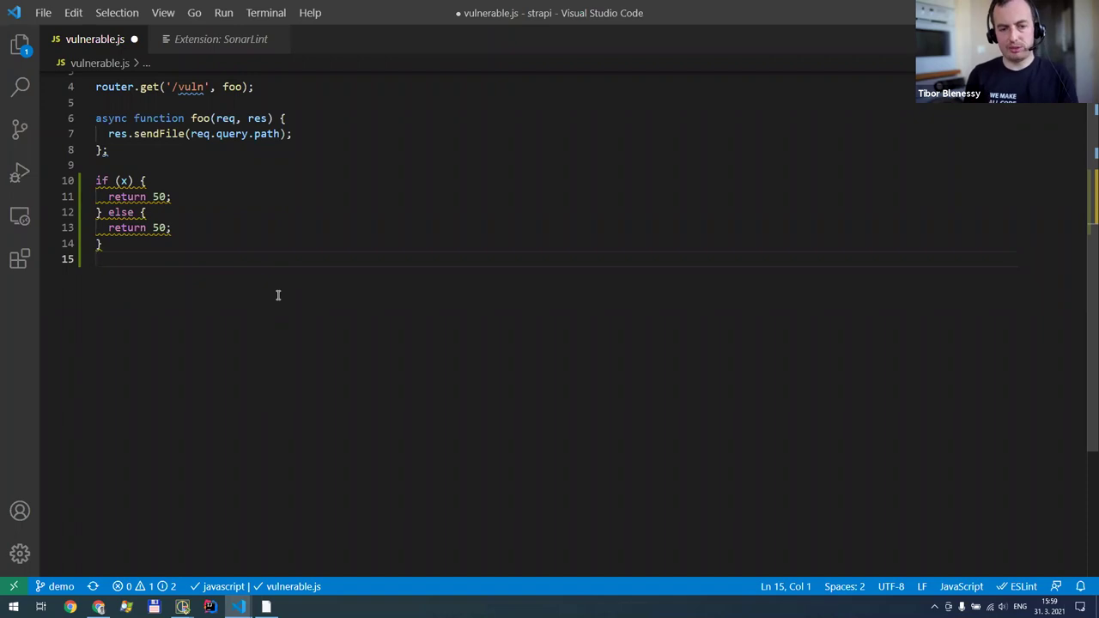
# Return to the workflow run in Chrome and examine the SonarCloud Scan log, including the coverage and test execution report sensors
pyautogui.hotkey('alt', 'Tab')
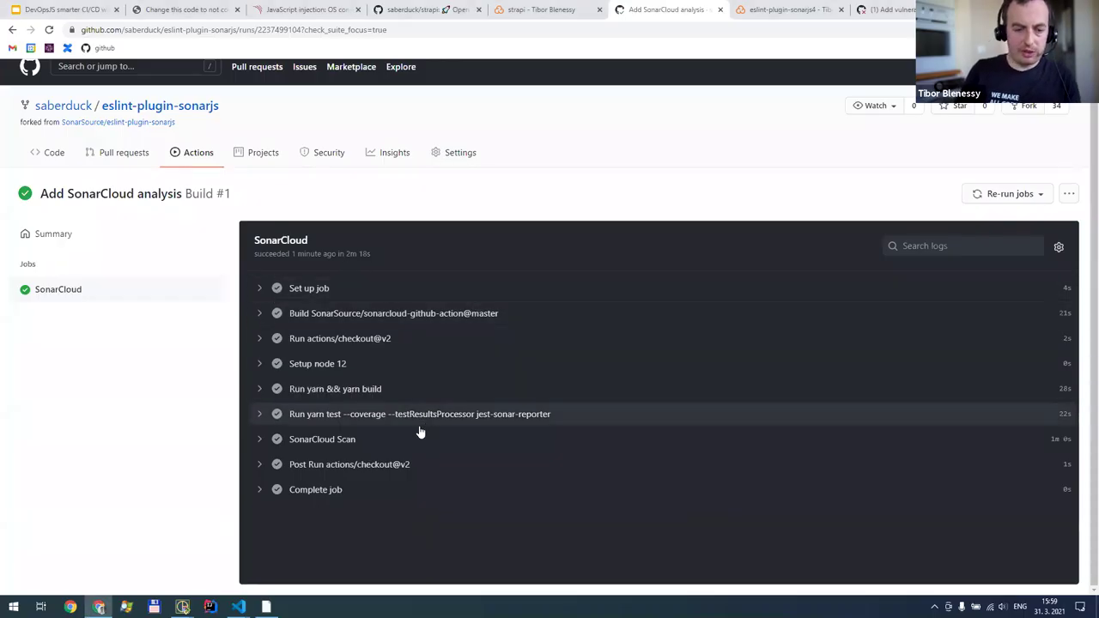
pyautogui.click(343, 441)
pyautogui.scroll(-9, 456, 406)
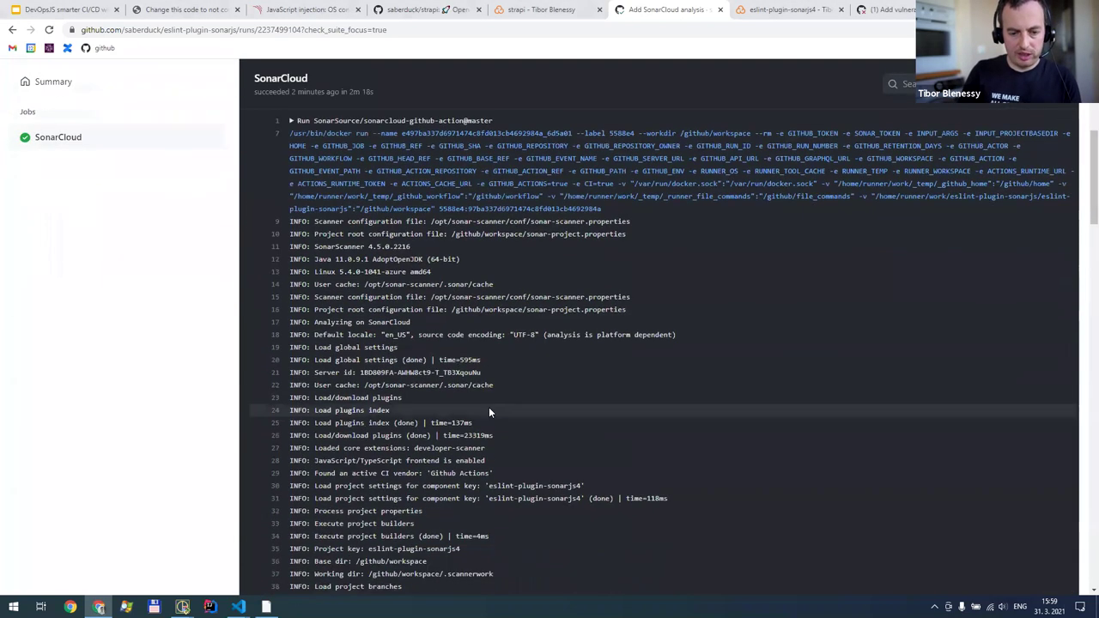
pyautogui.scroll(-20, 472, 416)
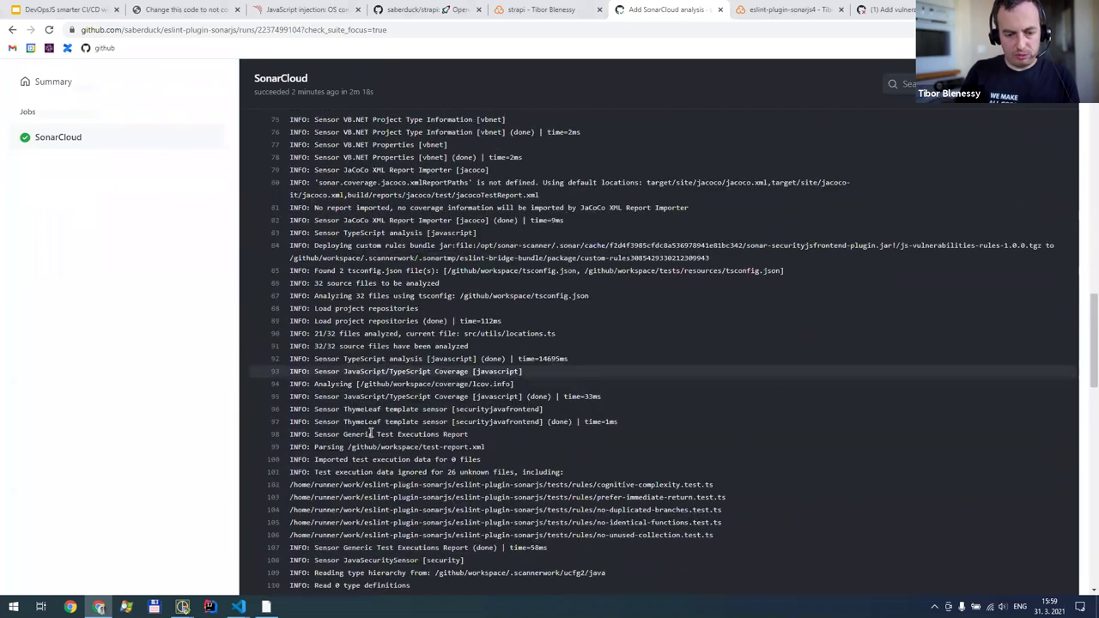
# Open the SonarCloud results dashboard linked at the end of the scan log and review the project's overall summary
pyautogui.scroll(-3, 372, 436)
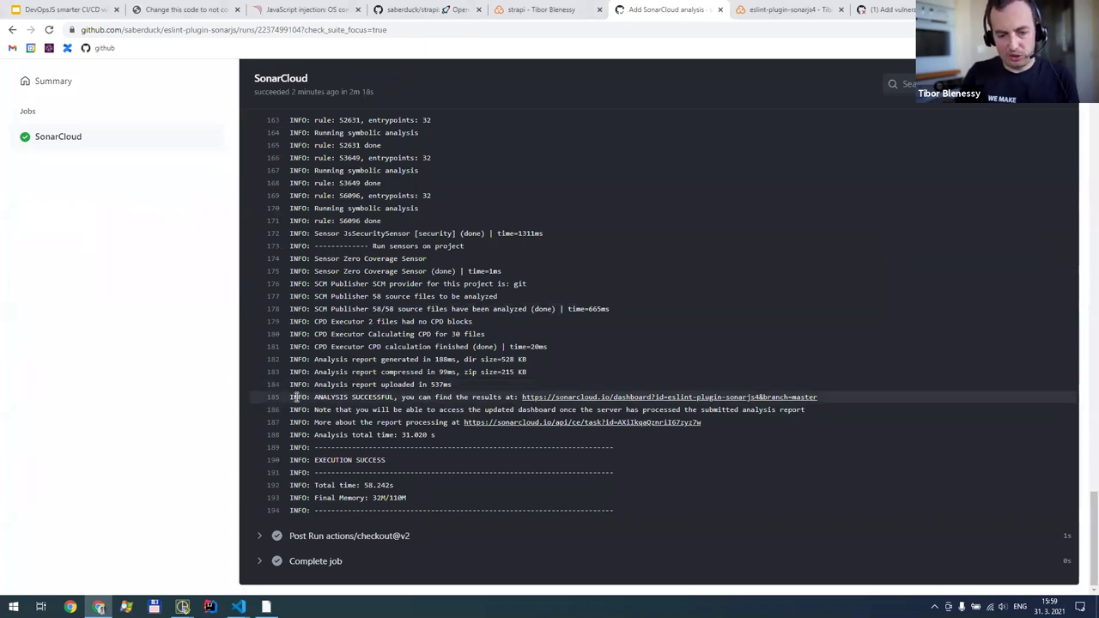
pyautogui.moveTo(291, 398); pyautogui.dragTo(434, 397)
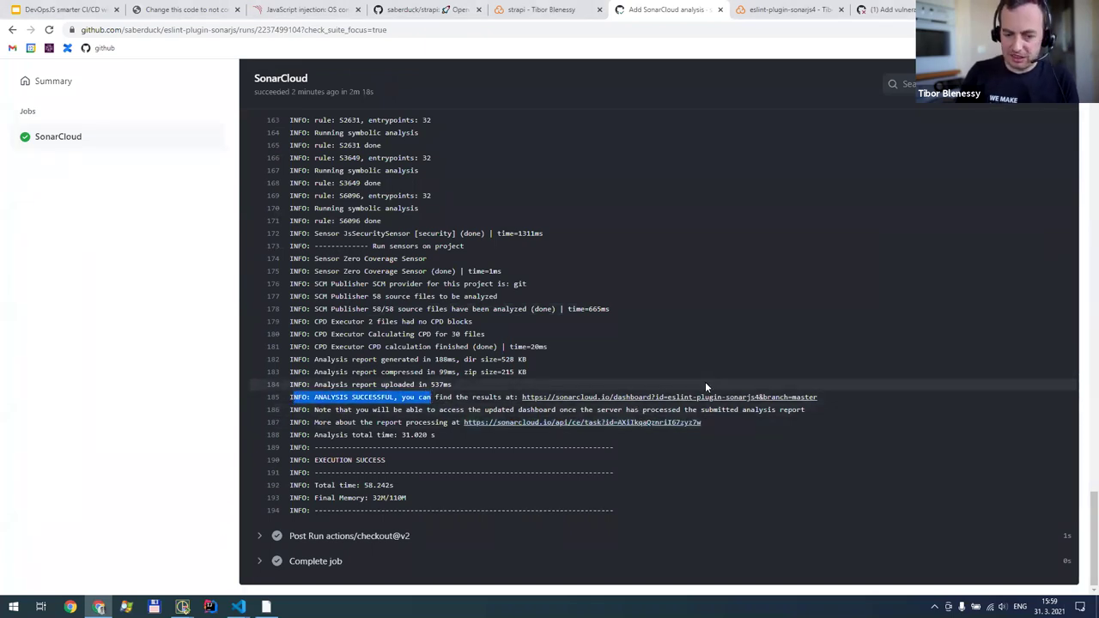
pyautogui.click(583, 397)
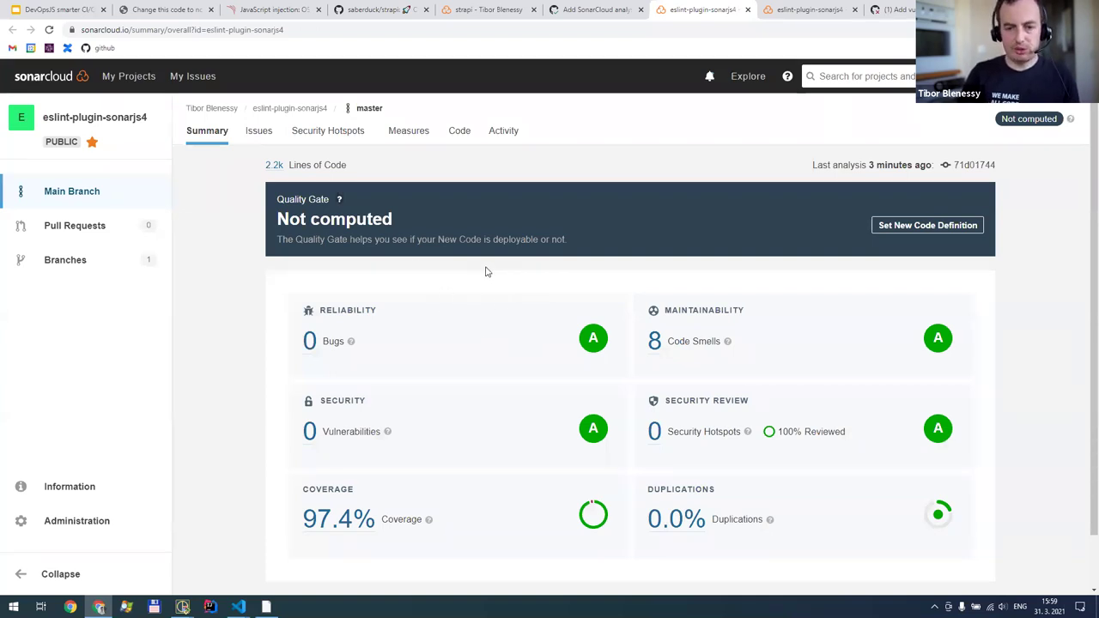
pyautogui.scroll(-1, 478, 395)
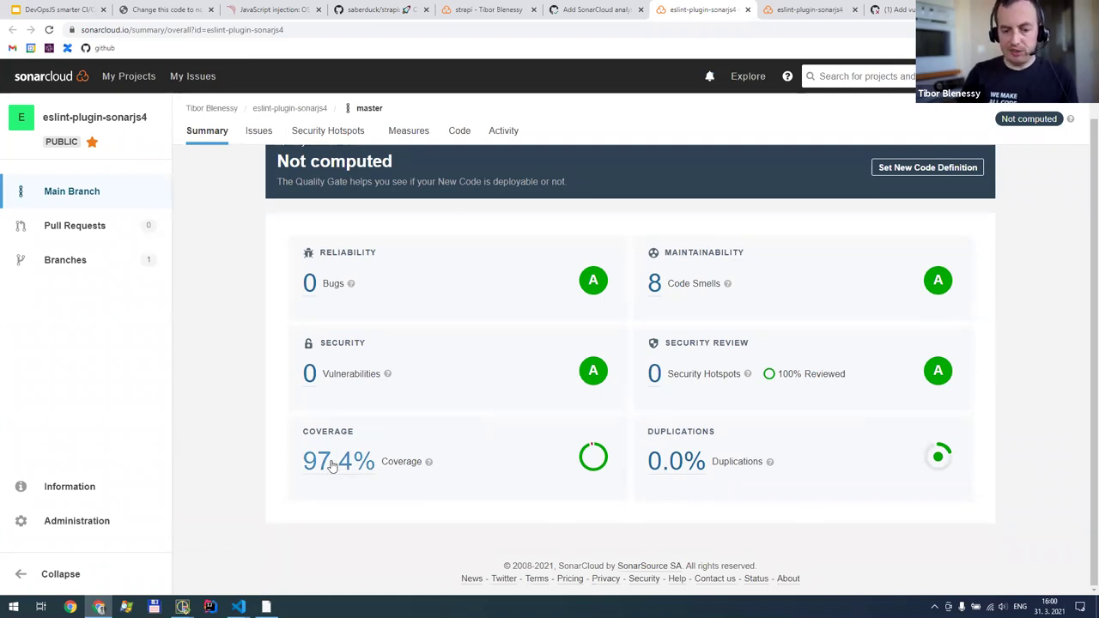
pyautogui.scroll(2, 466, 441)
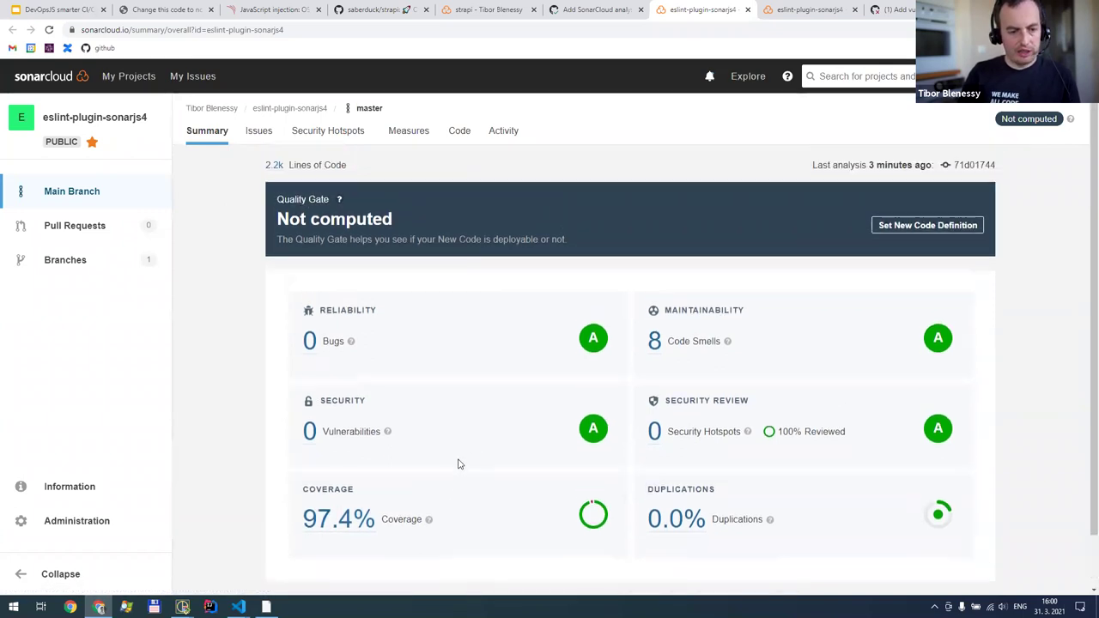
pyautogui.scroll(-2, 395, 412)
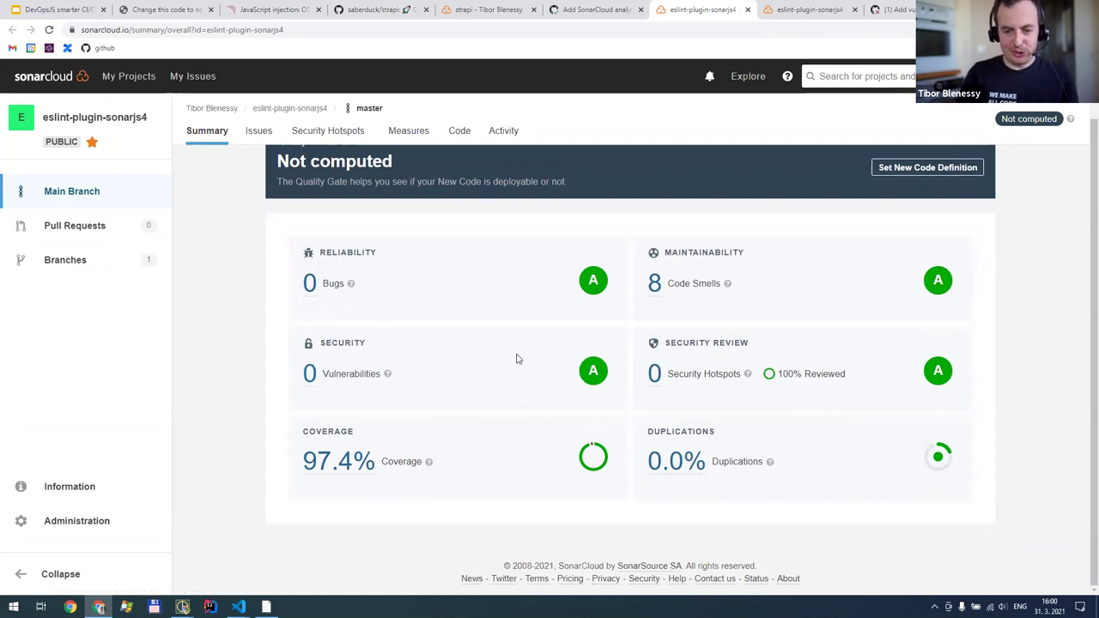
# Open the overall Coverage measure of eslint-plugin-sonarjs4 and review the per-file coverage list
pyautogui.click(322, 467)
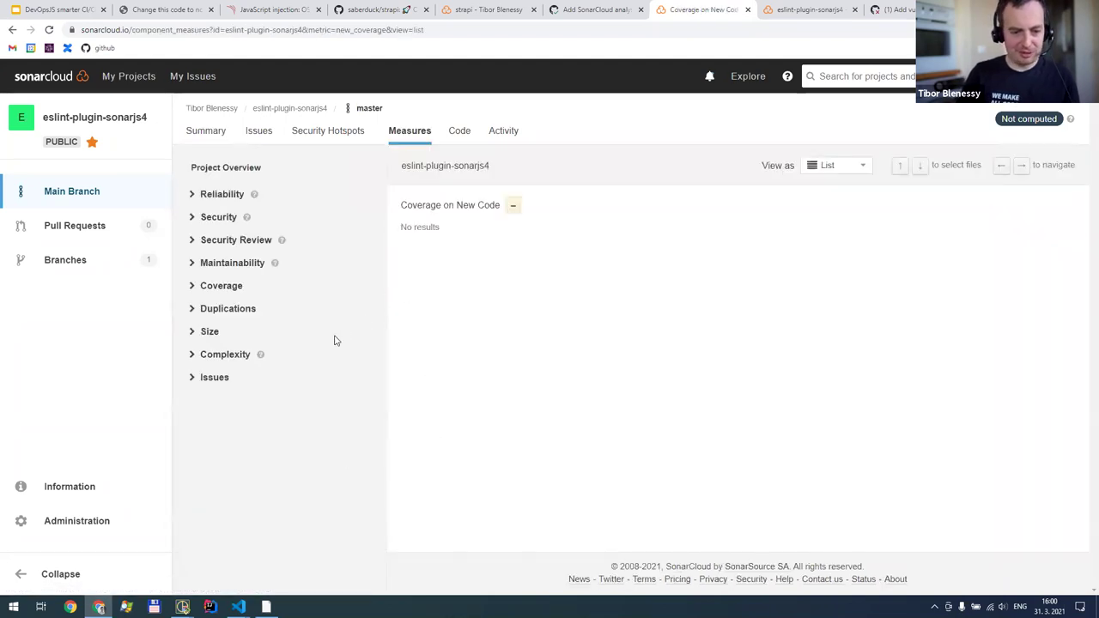
pyautogui.click(236, 290)
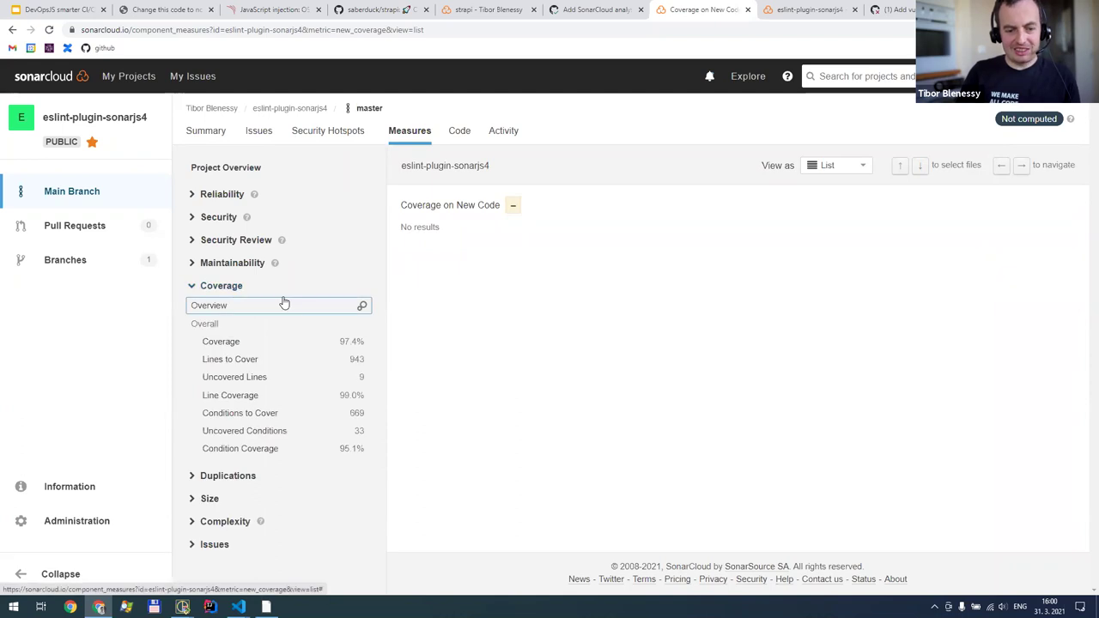
pyautogui.click(234, 344)
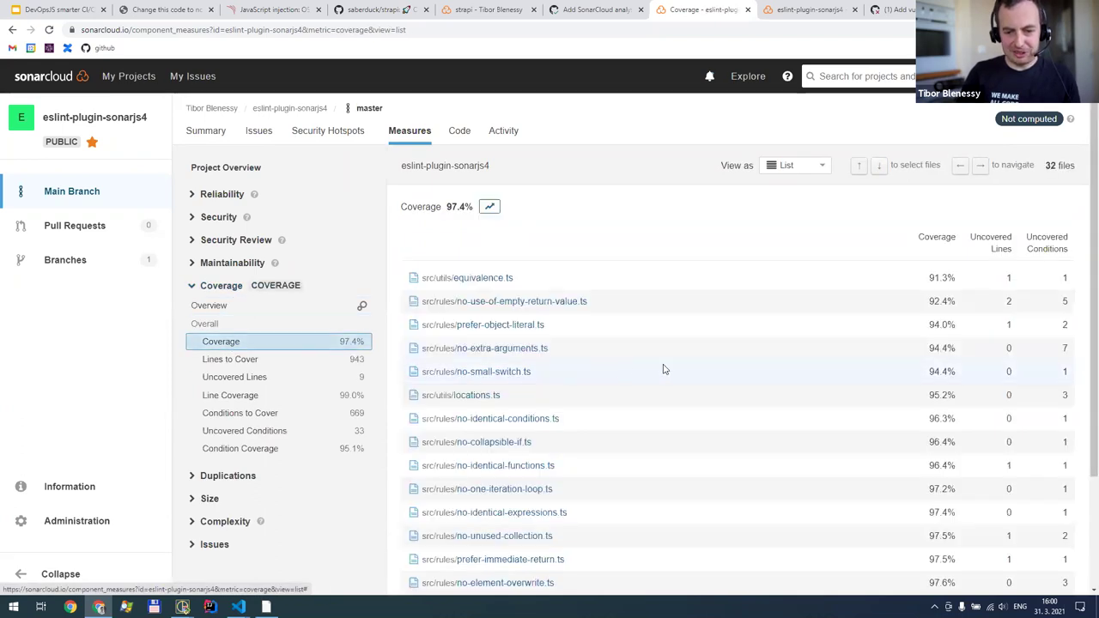
pyautogui.scroll(-1, 542, 393)
pyautogui.scroll(1, 542, 392)
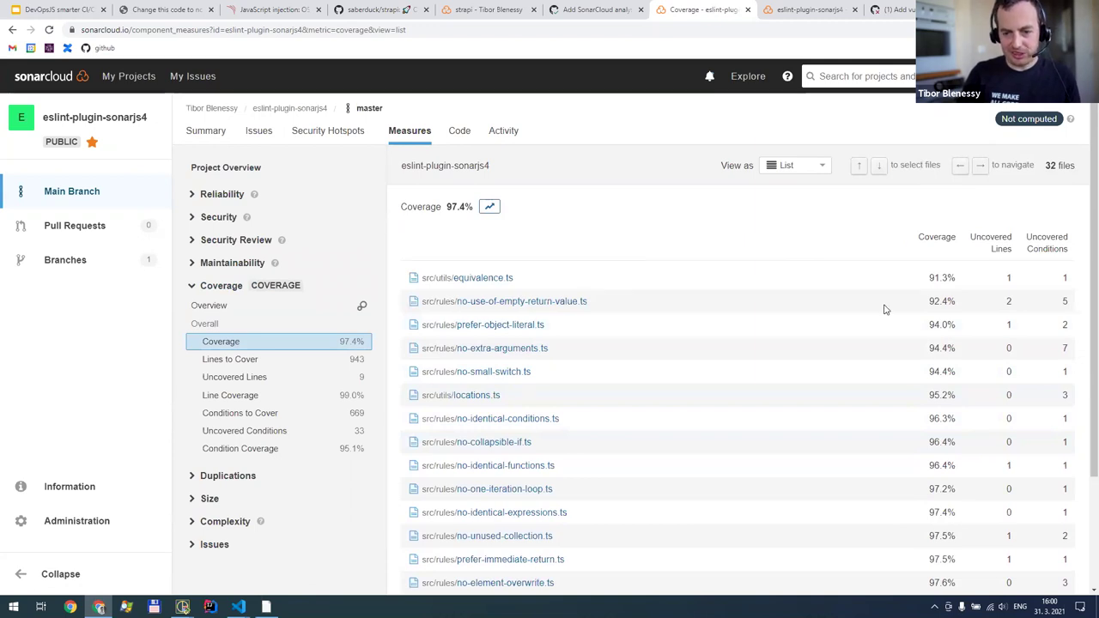
pyautogui.press('Down')
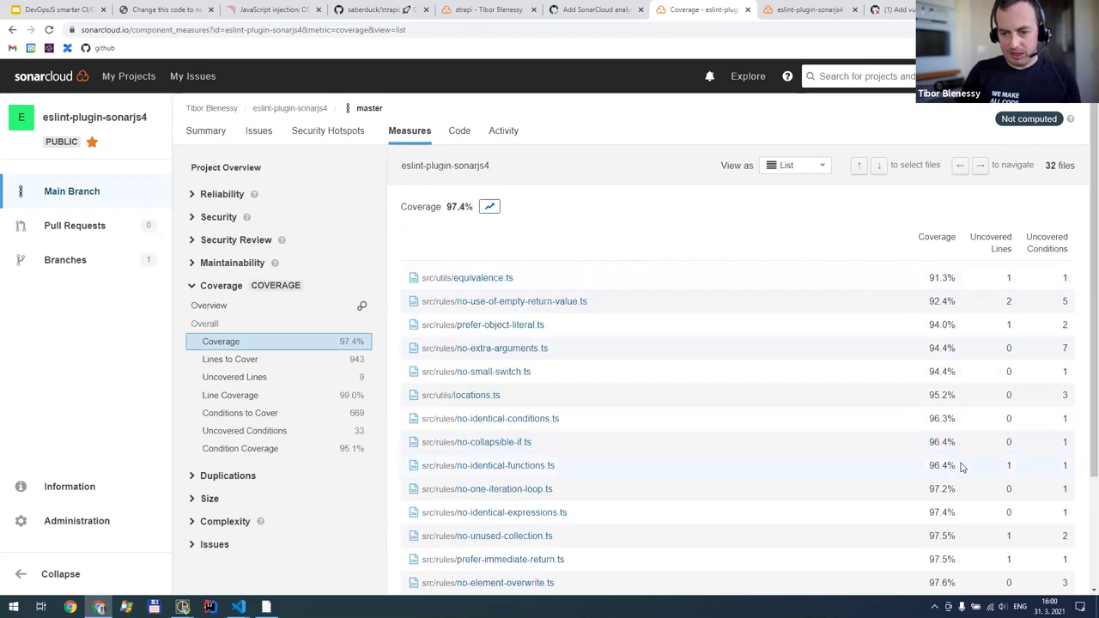
# Open src/utils/equivalence.ts and inspect its line coverage markers, including the uncovered "return false" statement
pyautogui.click(470, 278)
pyautogui.scroll(-5, 634, 334)
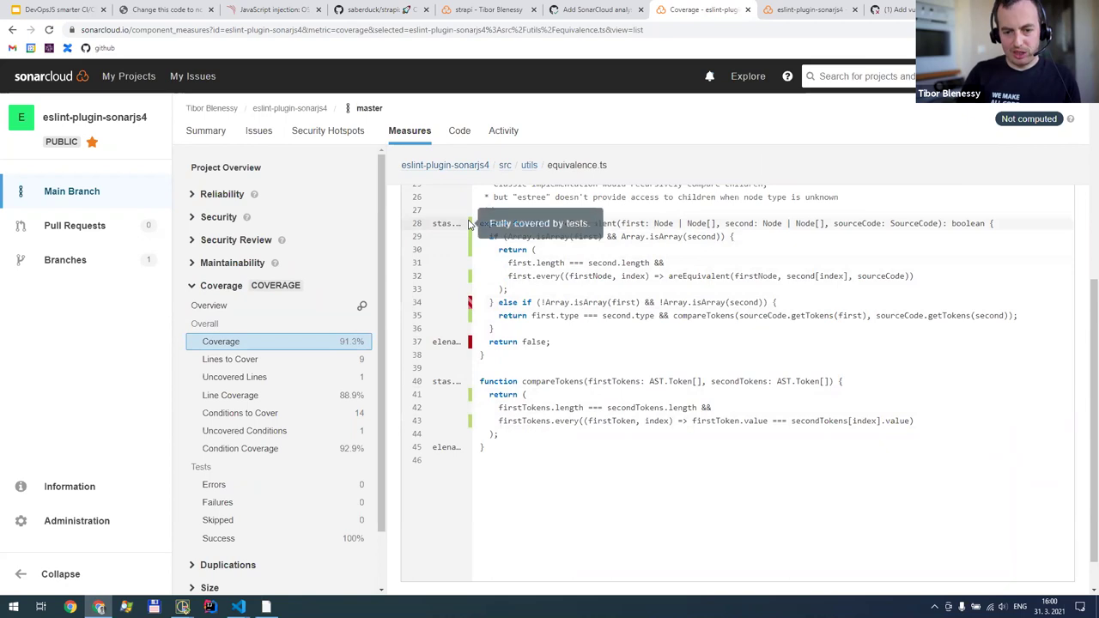
pyautogui.moveTo(472, 247)
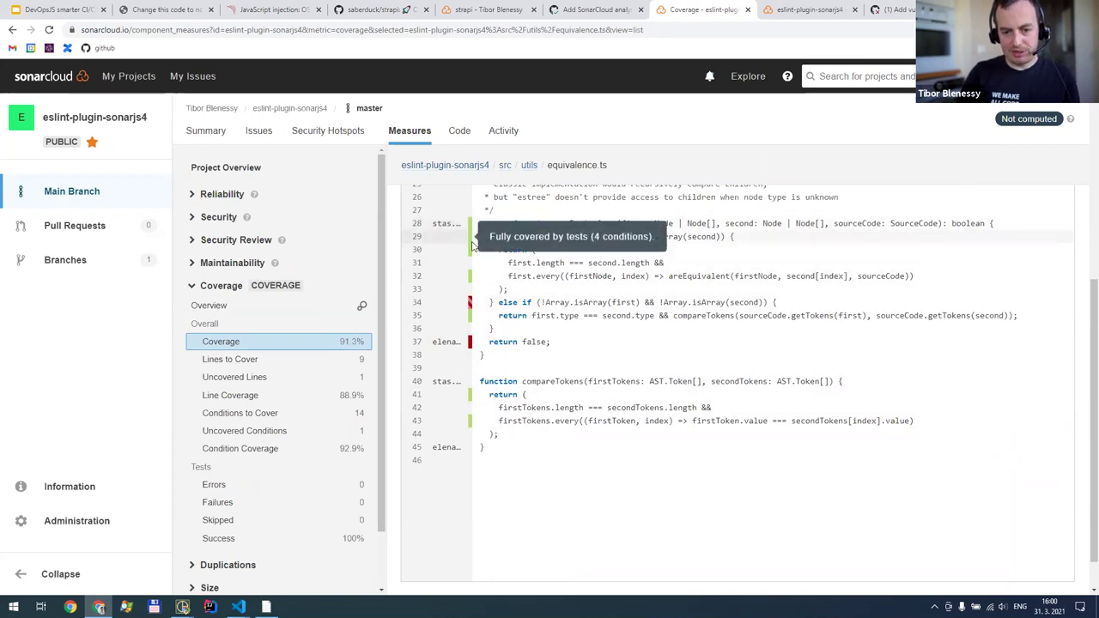
pyautogui.moveTo(469, 306)
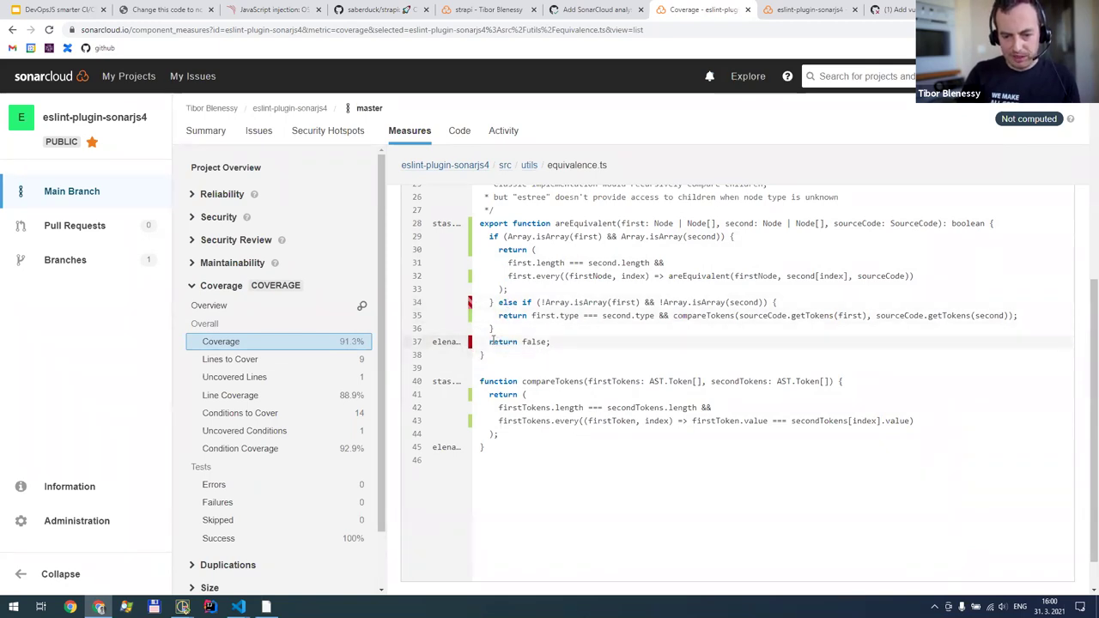
pyautogui.moveTo(491, 341); pyautogui.dragTo(544, 342)
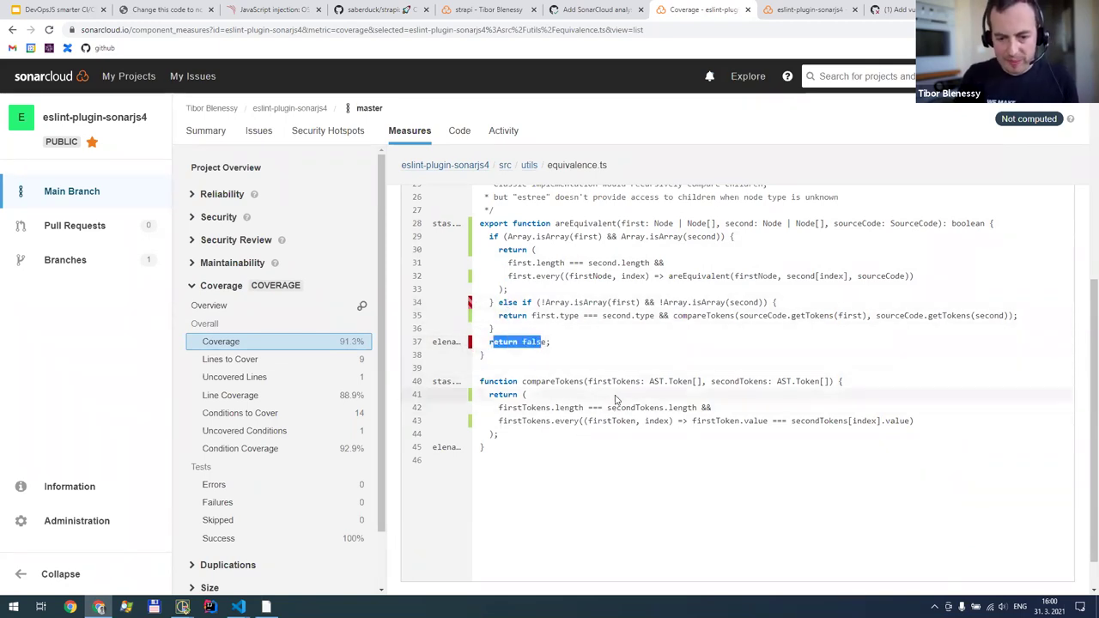
# Check the commit author and revision details for line 37 of equivalence.ts
pyautogui.click(440, 346)
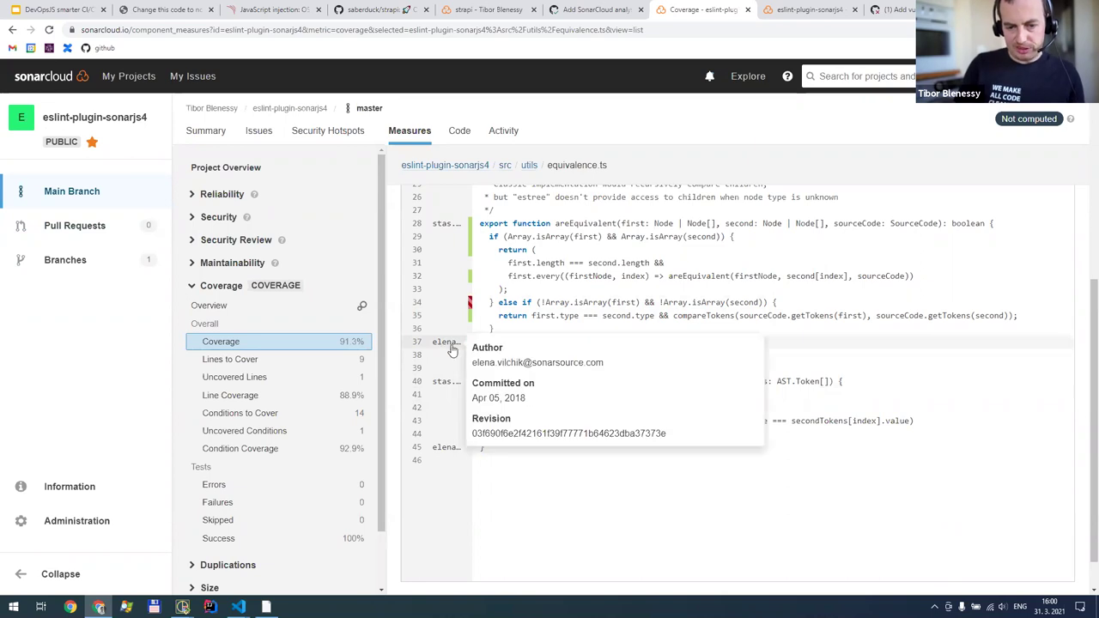
pyautogui.moveTo(485, 364); pyautogui.dragTo(581, 367)
pyautogui.click(582, 367)
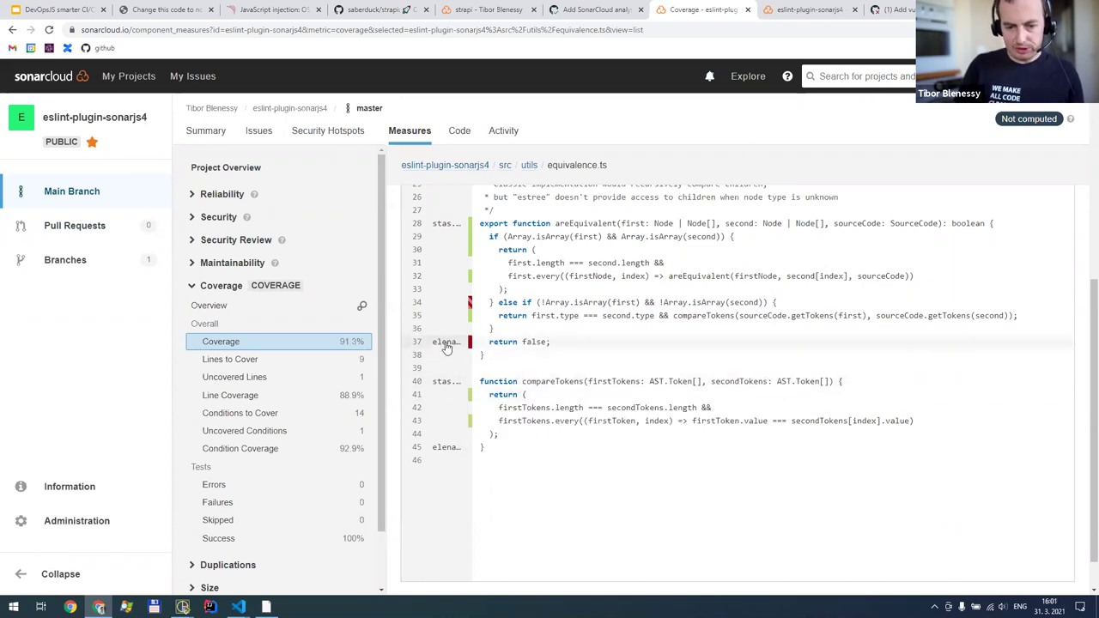
pyautogui.click(447, 346)
pyautogui.moveTo(475, 438); pyautogui.dragTo(665, 434)
pyautogui.click(822, 461)
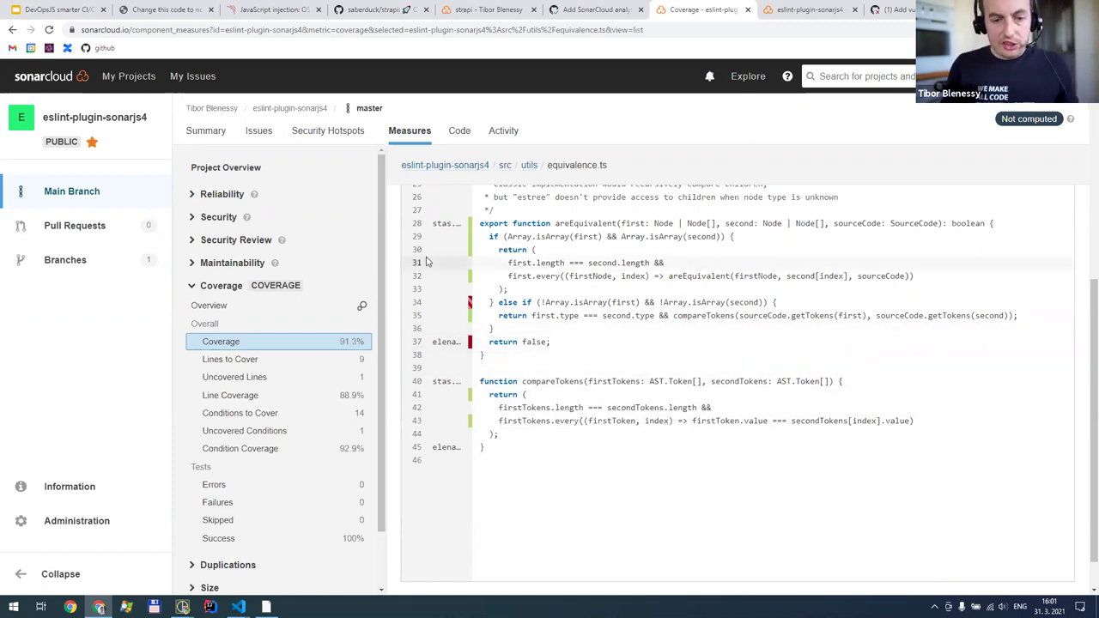
# Return to the eslint-plugin-sonarjs4 project summary and review its quality gate and ratings
pyautogui.click(211, 130)
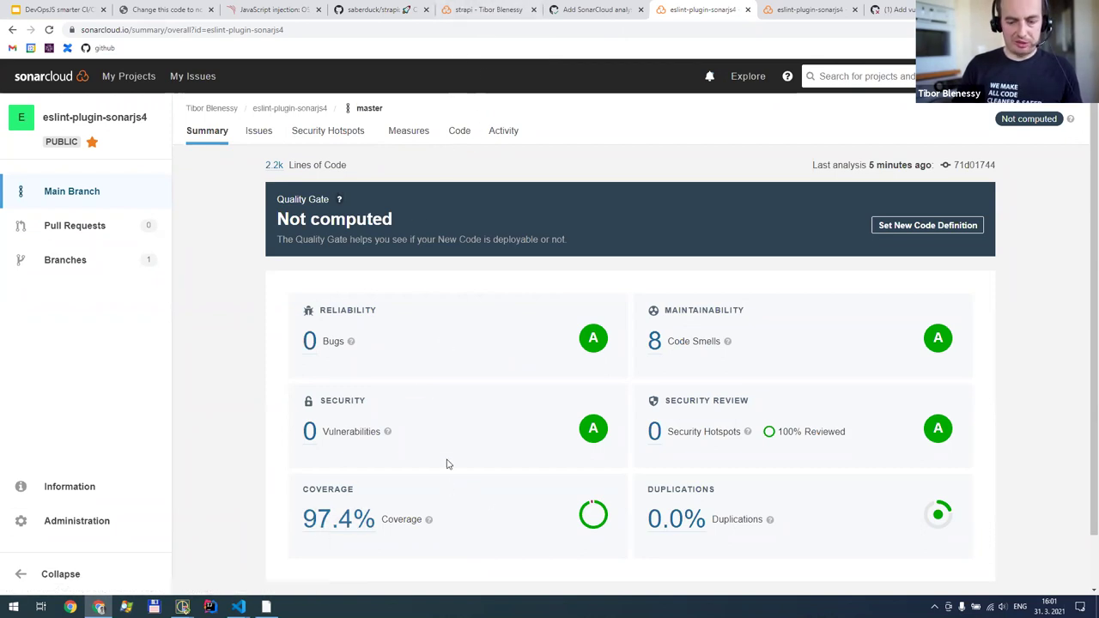
pyautogui.scroll(-1, 513, 370)
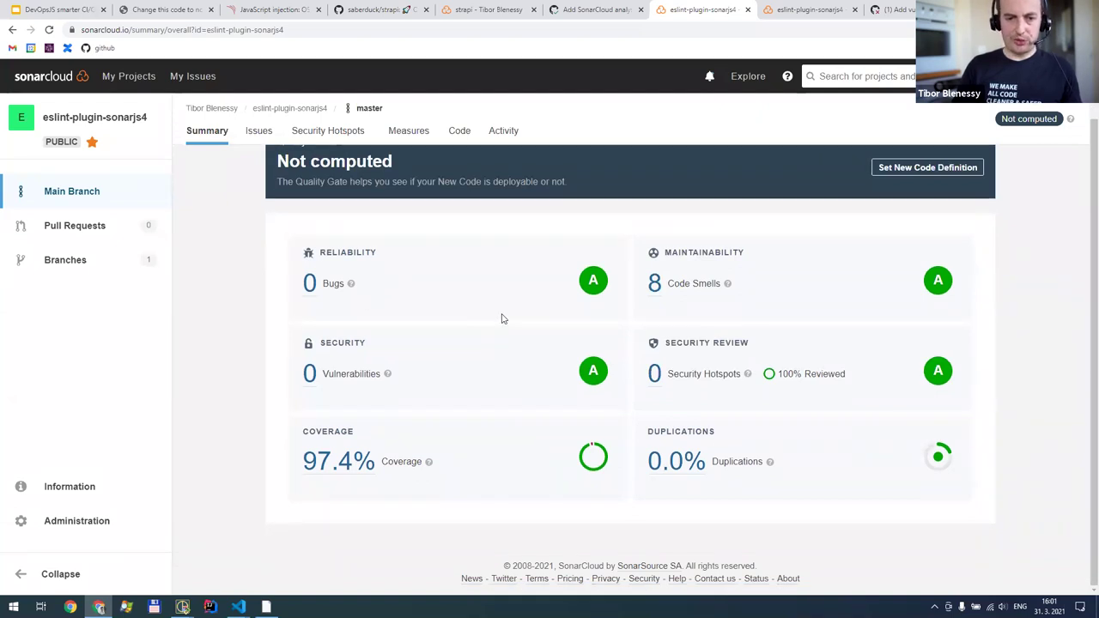
pyautogui.scroll(1, 503, 319)
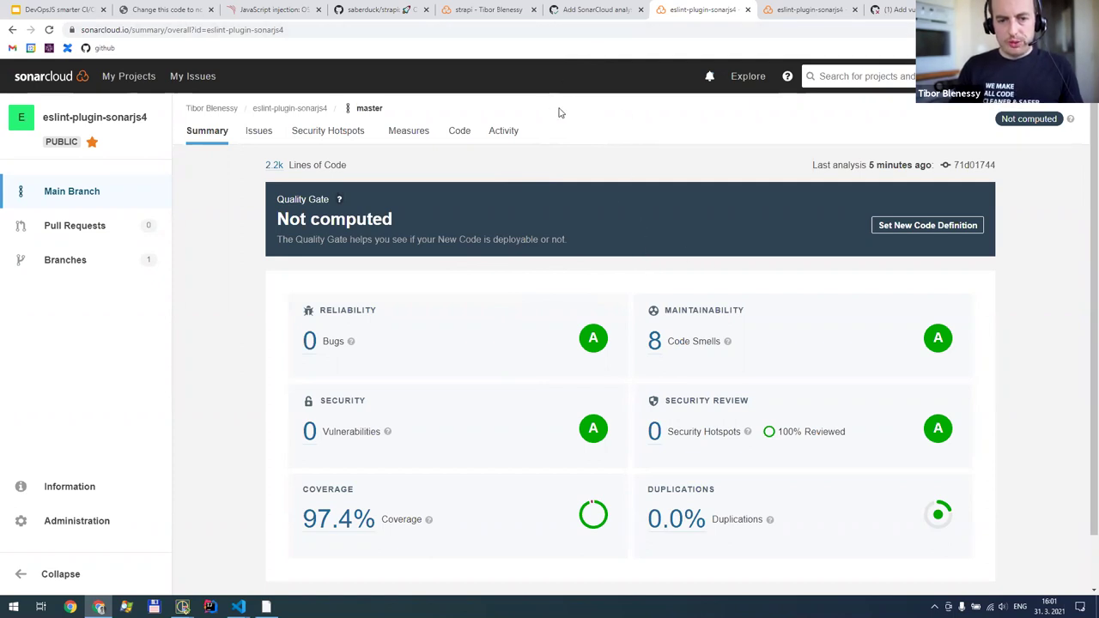
# Close both eslint-plugin-sonarjs4 SonarCloud pages and the "Add SonarCloud analysis" workflow run page
pyautogui.middleClick(703, 12)
pyautogui.middleClick(678, 10)
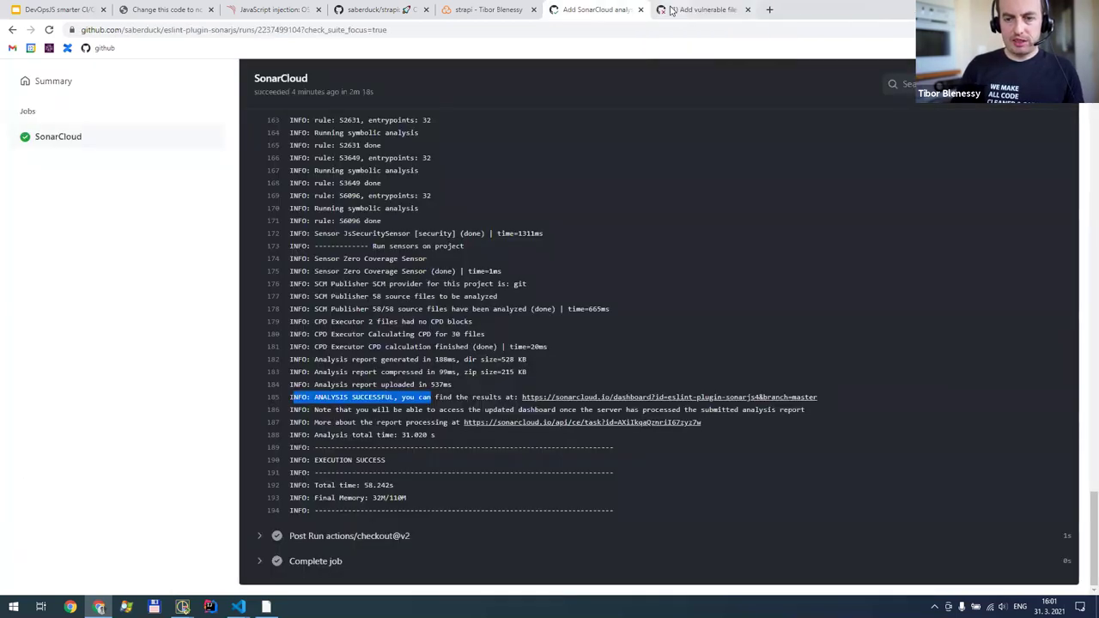
pyautogui.middleClick(592, 7)
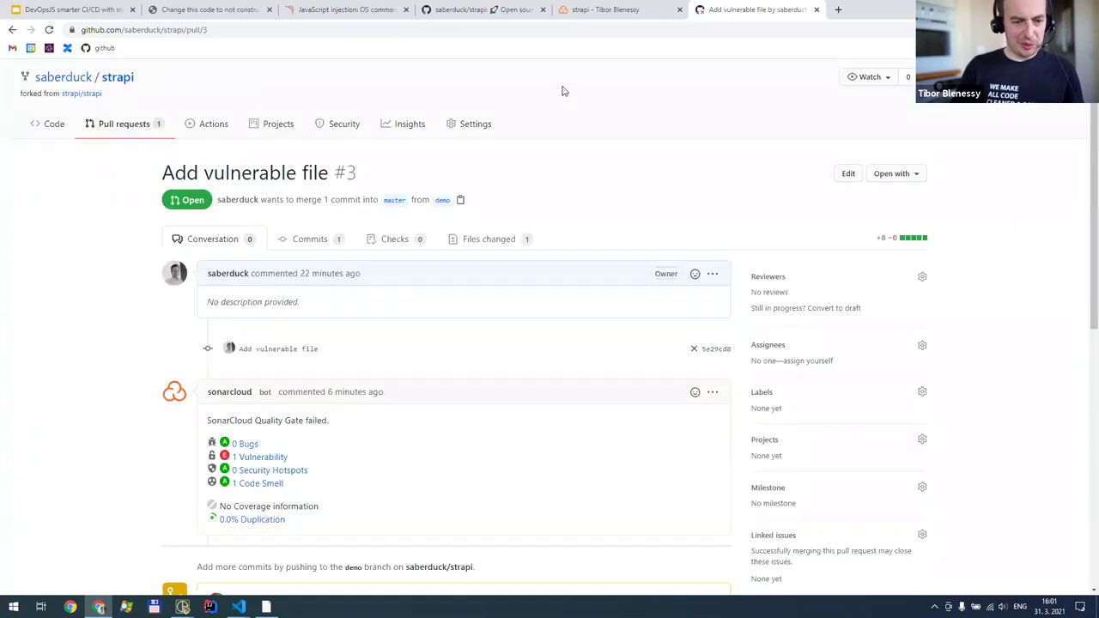
# View the strapi project's main branch summary in SonarCloud and return to its pull request list
pyautogui.click(615, 10)
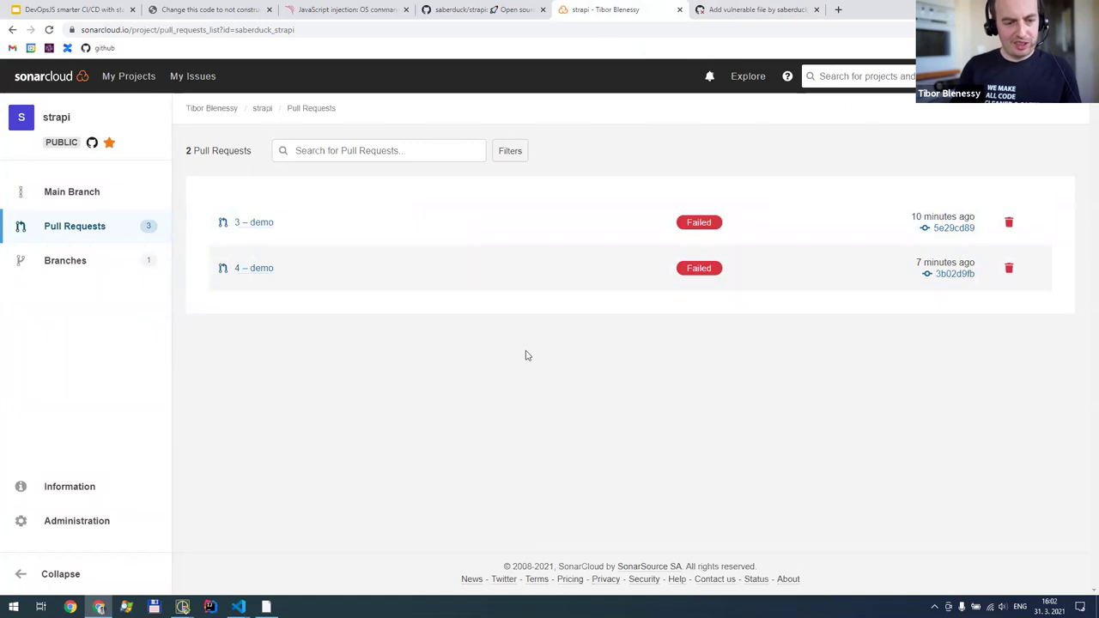
pyautogui.click(92, 197)
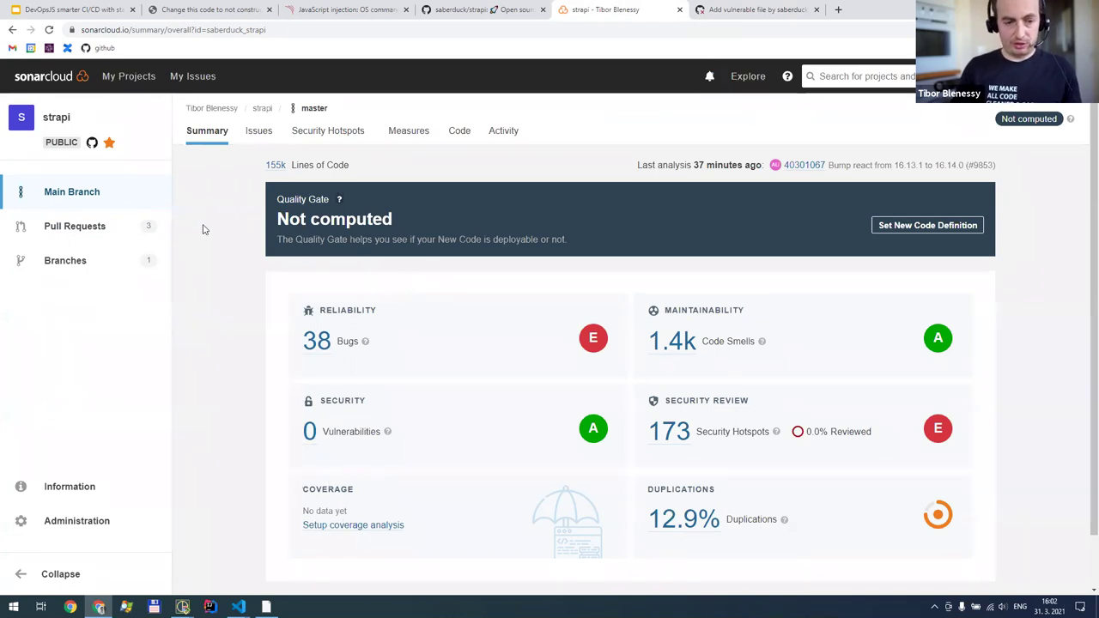
pyautogui.click(82, 232)
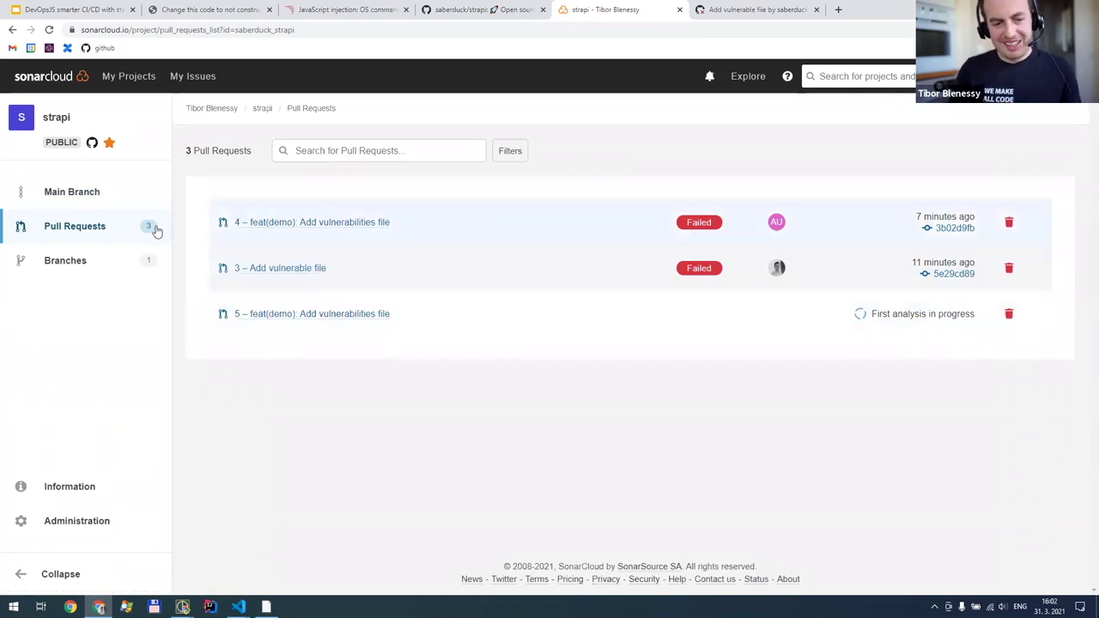
# Examine the vulnerability reported in vulnerable.js for pull request 3, "Add vulnerable file", and return to the issue list
pyautogui.click(295, 268)
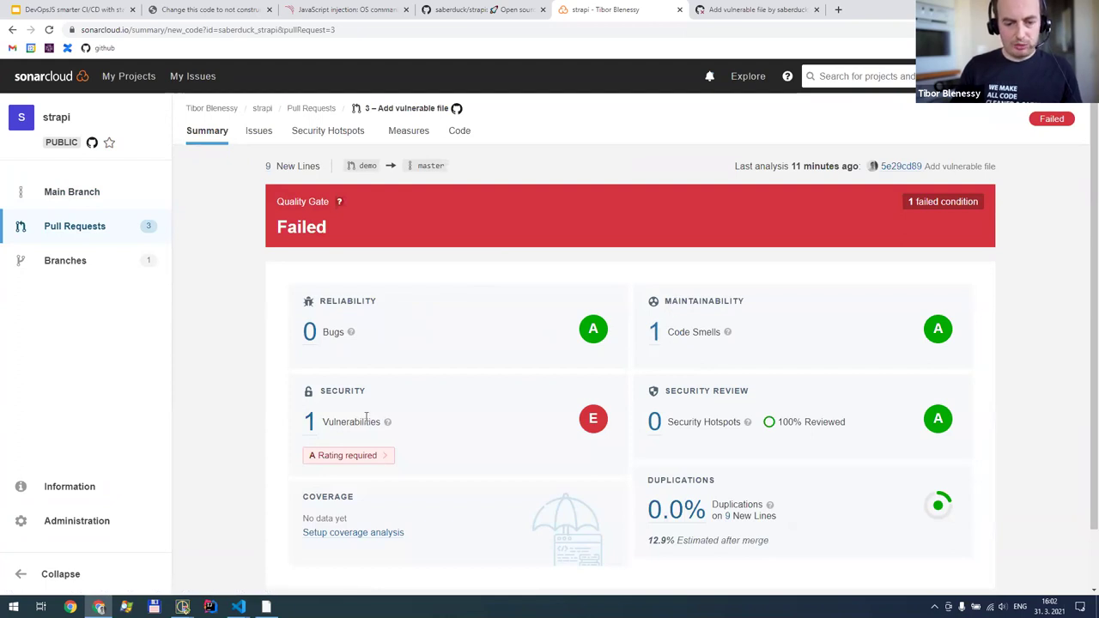
pyautogui.scroll(-1, 373, 346)
pyautogui.click(312, 357)
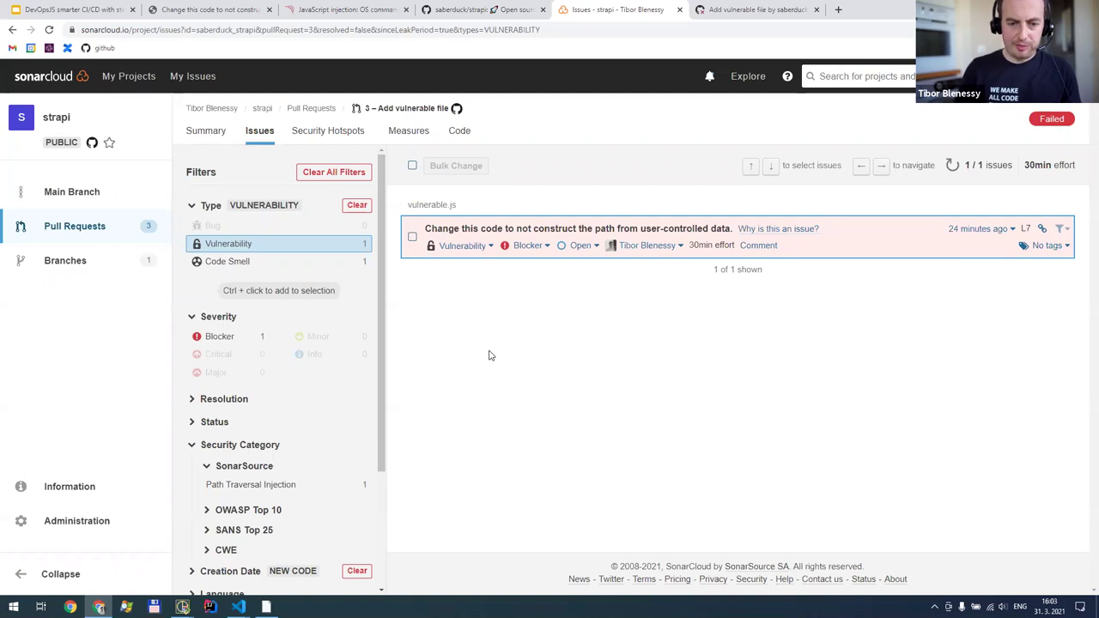
pyautogui.click(455, 230)
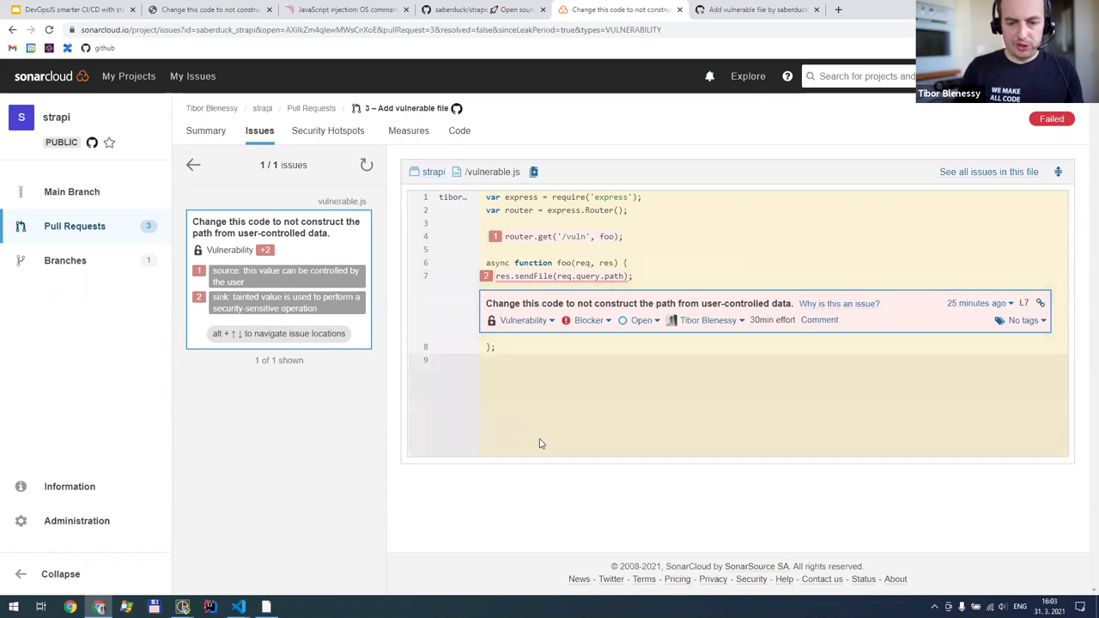
pyautogui.click(193, 168)
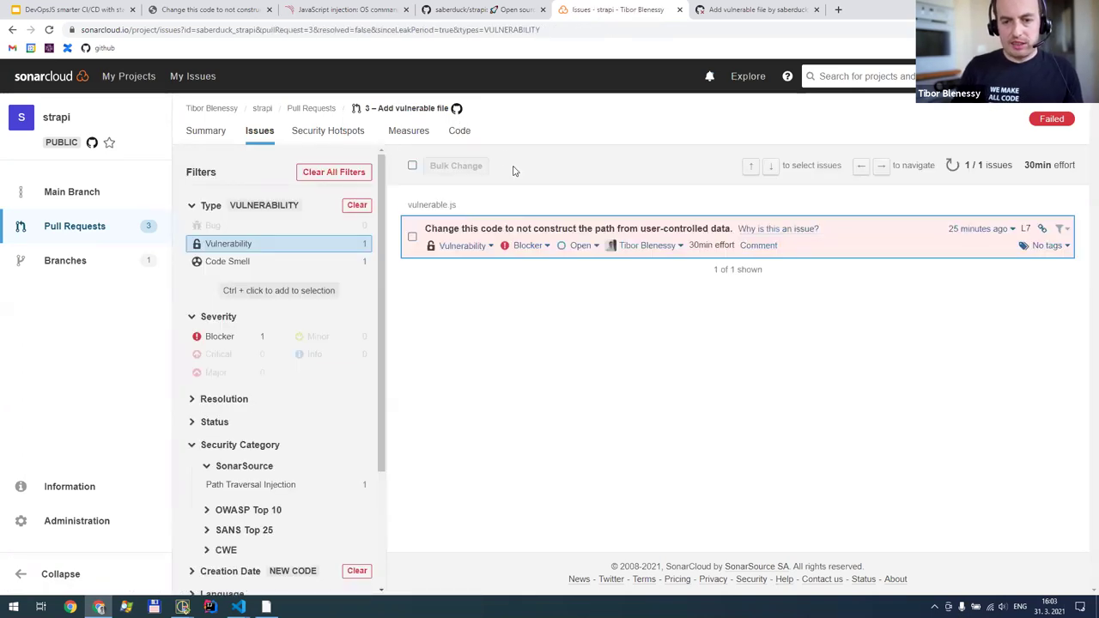
# Open the strapi repository's "Add vulnerable file" pull request on GitHub and review the SonarCloud bot's comment
pyautogui.click(469, 19)
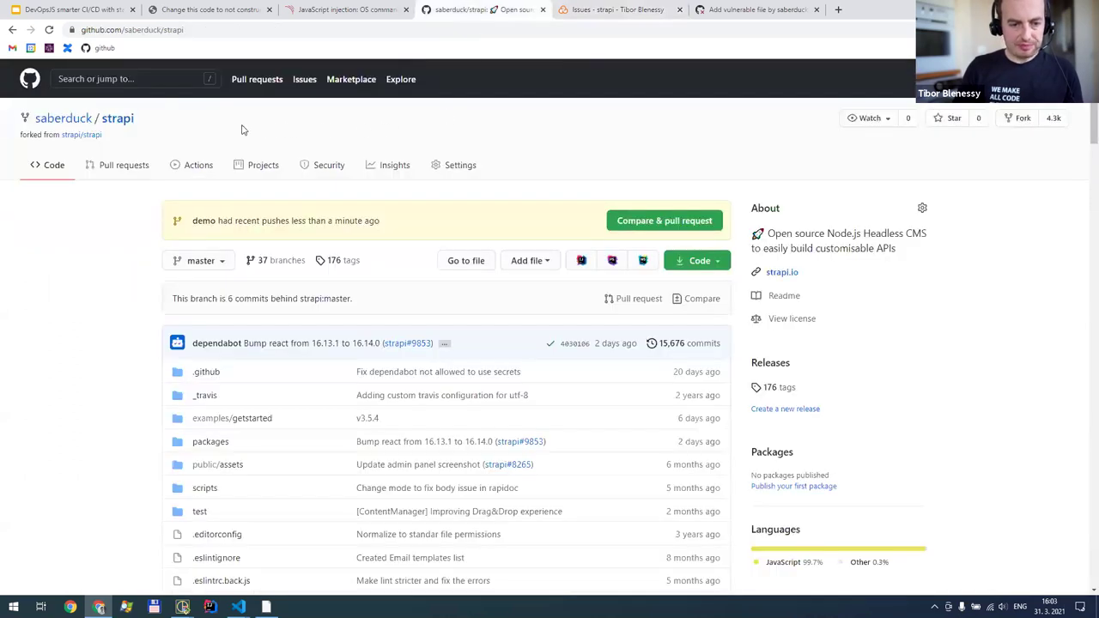
pyautogui.click(129, 165)
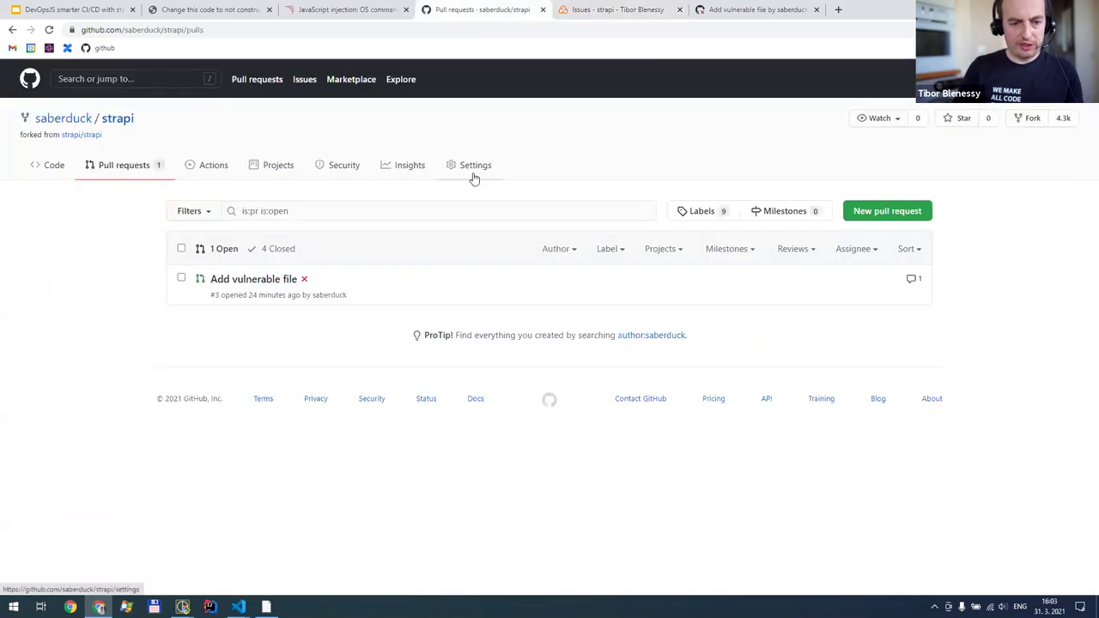
pyautogui.click(255, 281)
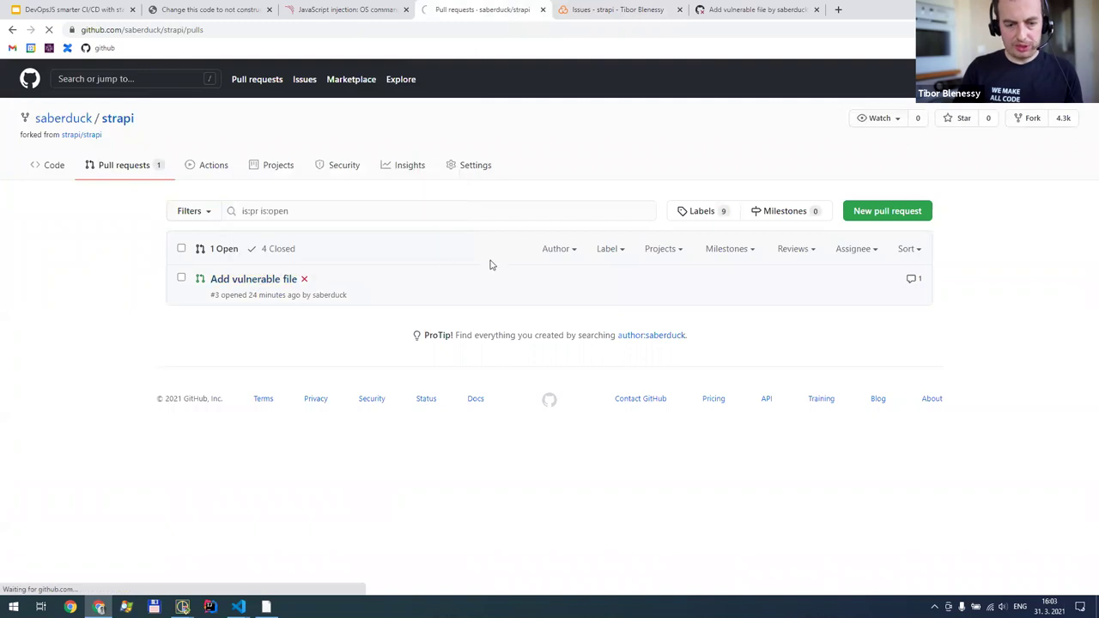
pyautogui.scroll(-3, 593, 240)
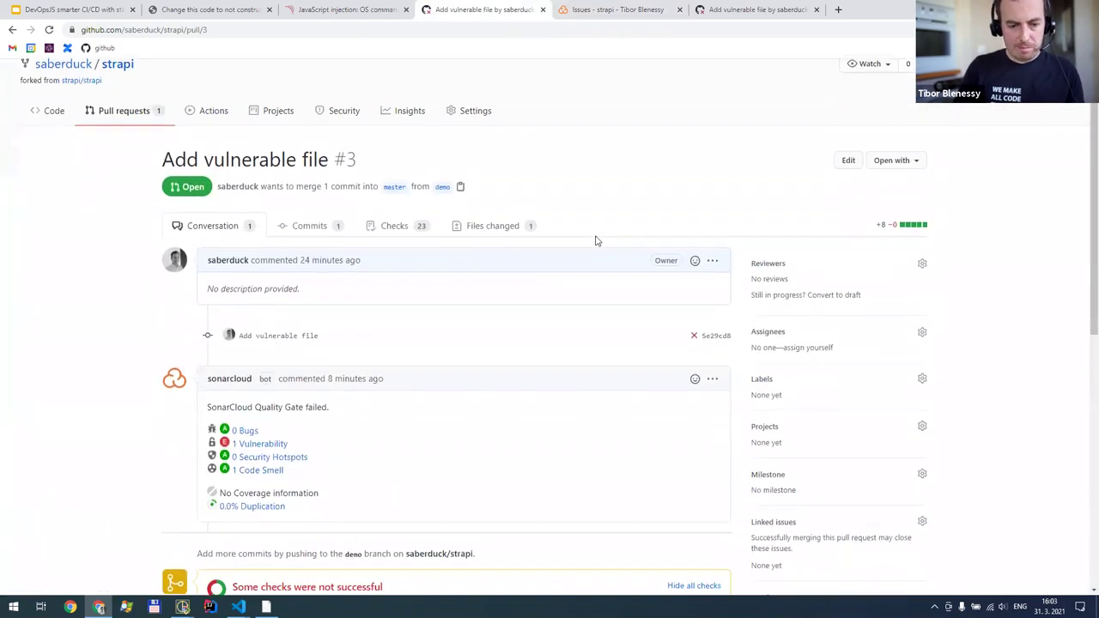
pyautogui.scroll(1, 581, 233)
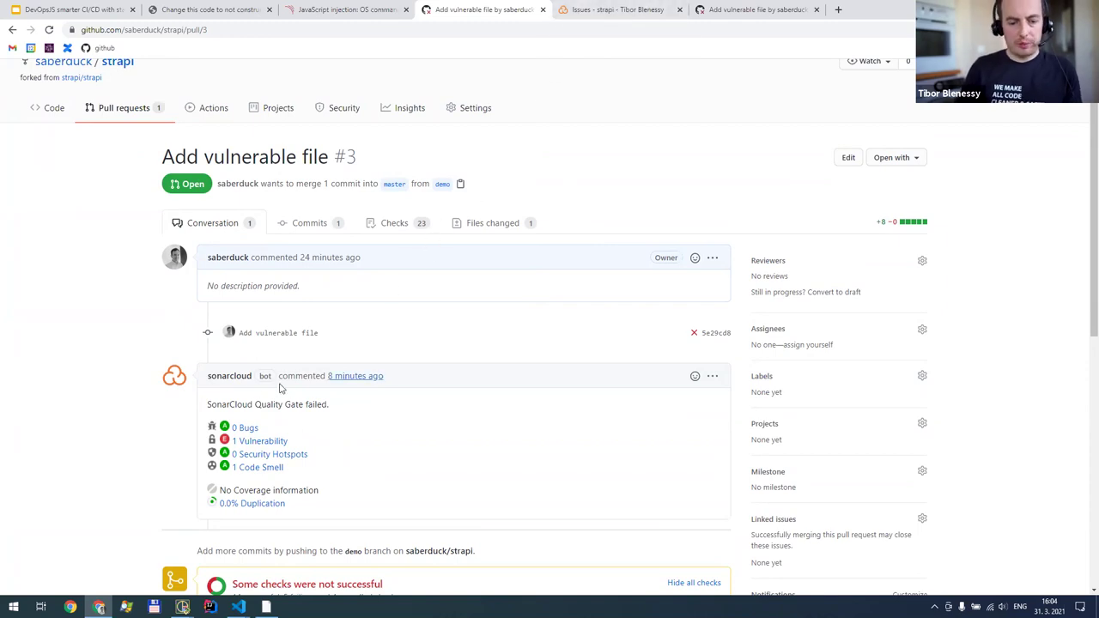
# Follow the SonarCloud bot comment's vulnerability link, examine the issue in vulnerable.js, and return to the GitHub pull request
pyautogui.scroll(-2, 540, 446)
pyautogui.scroll(1, 601, 262)
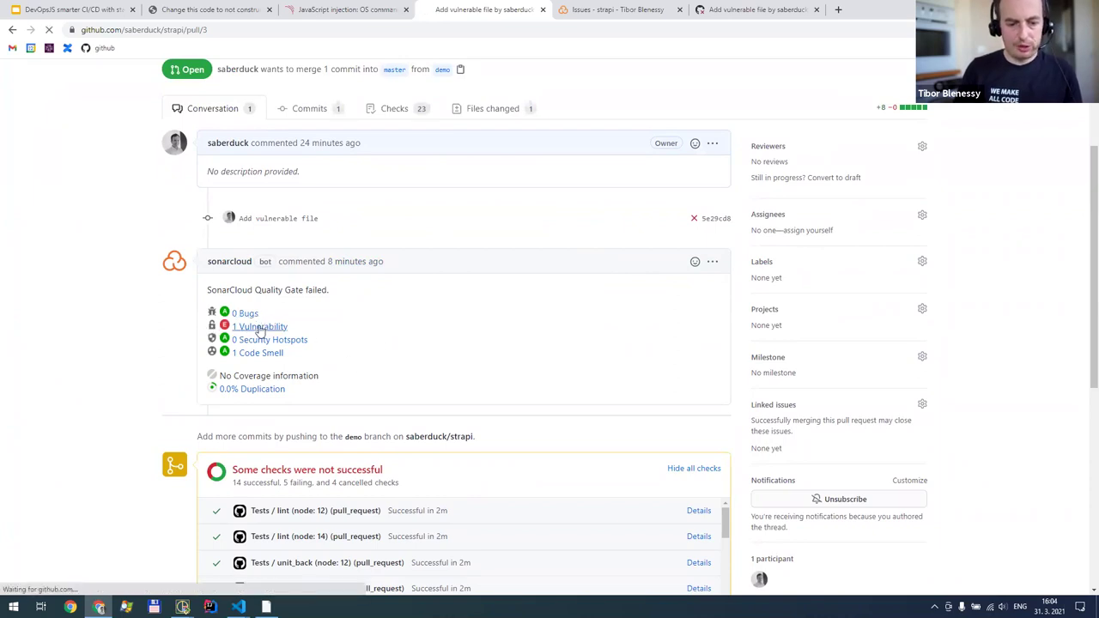
pyautogui.click(259, 328)
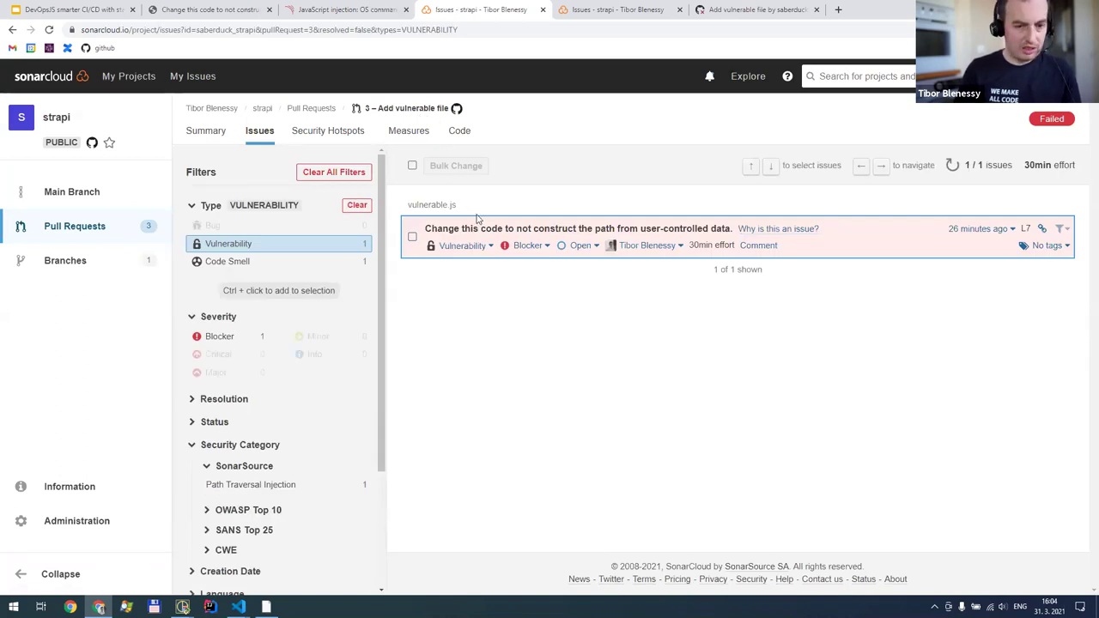
pyautogui.click(471, 229)
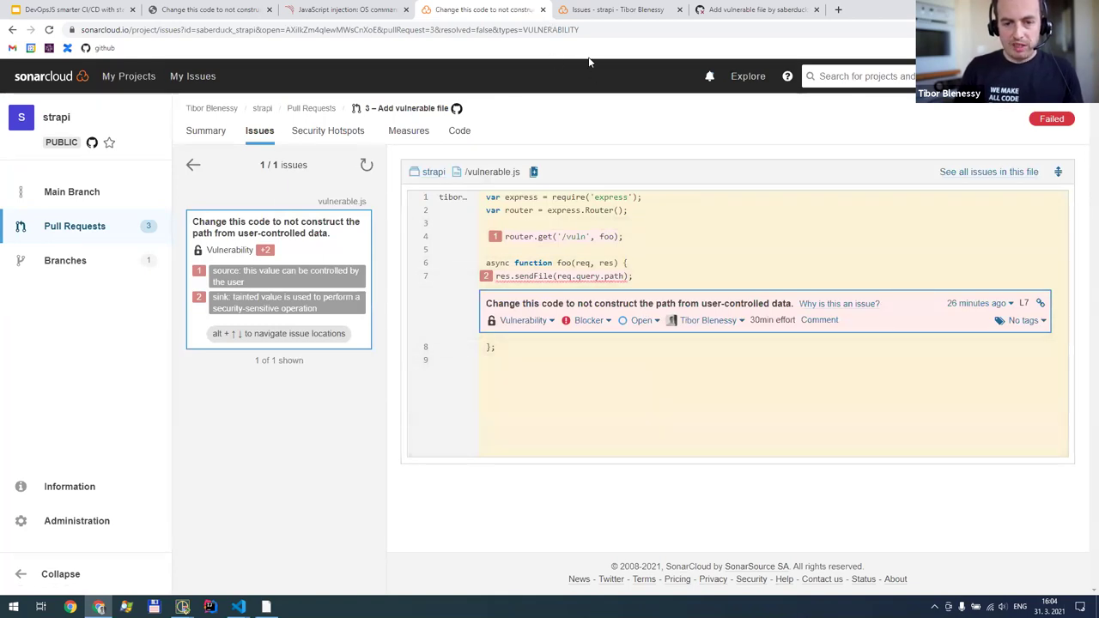
pyautogui.press('Left')
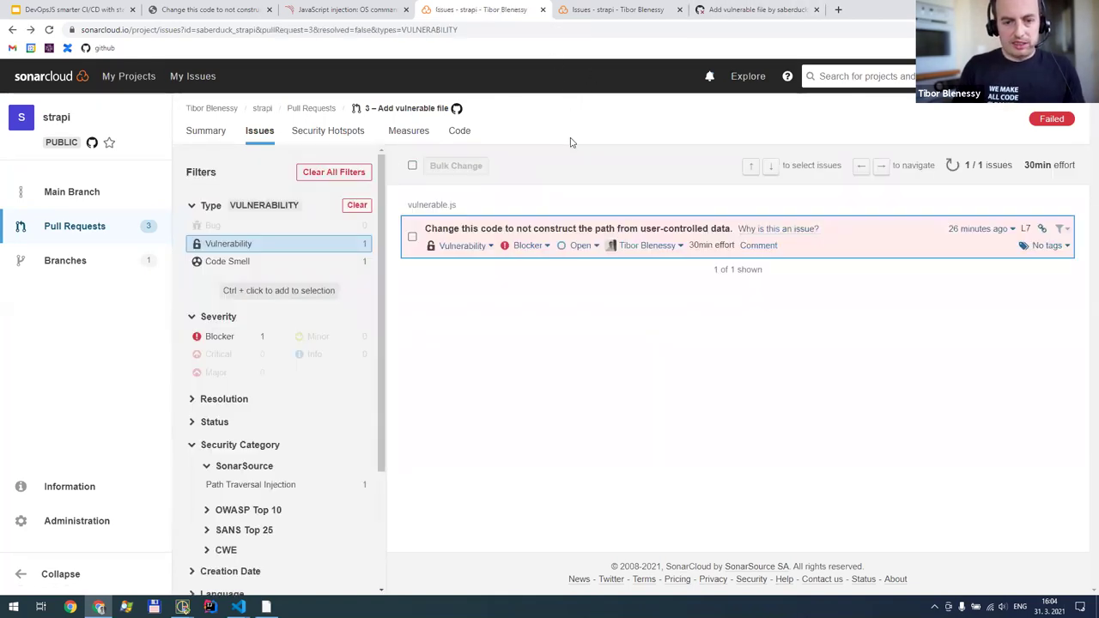
pyautogui.hotkey('alt', 'Left')
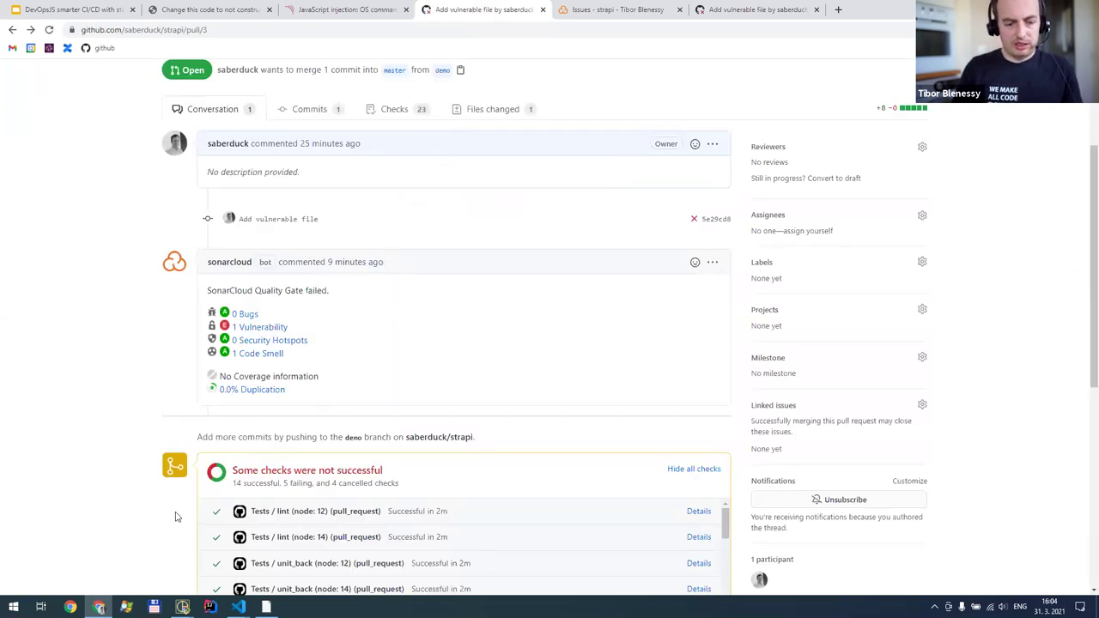
# Switch to the "DevOpsJS smarter CI/CD with static analysis" presentation in Google Slides and show the "Poll #2" slide
pyautogui.click(91, 12)
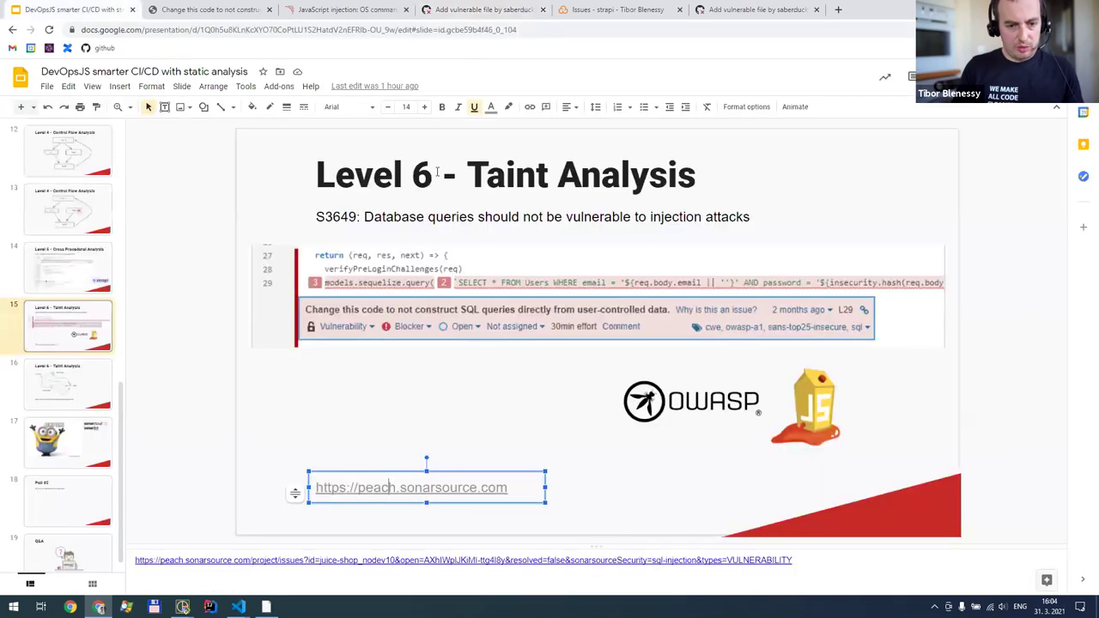
pyautogui.scroll(-1, 52, 472)
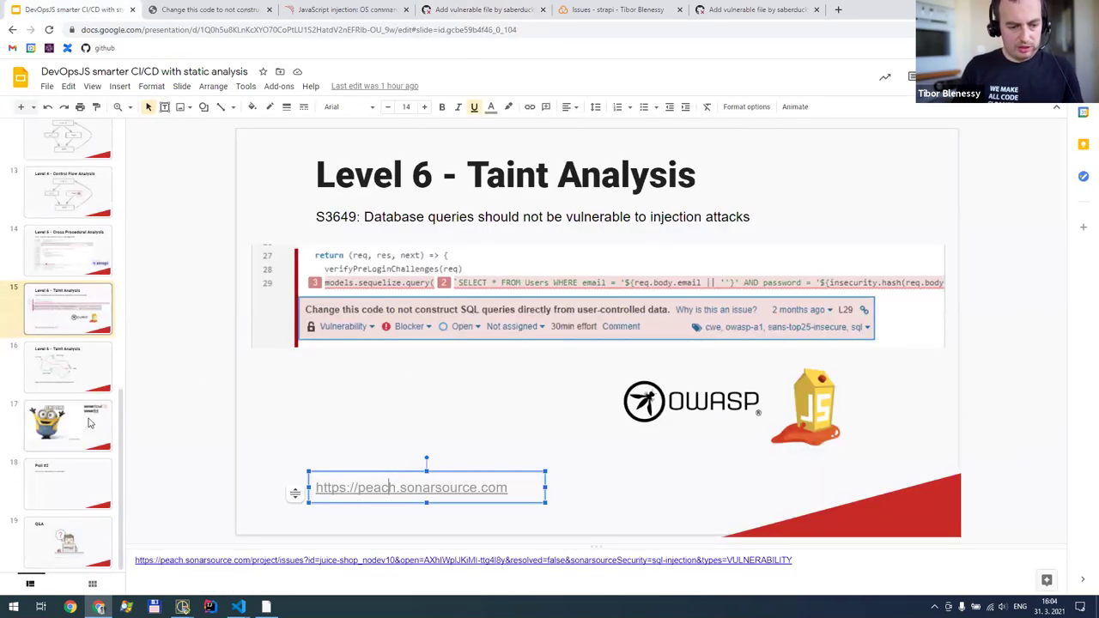
pyautogui.click(69, 489)
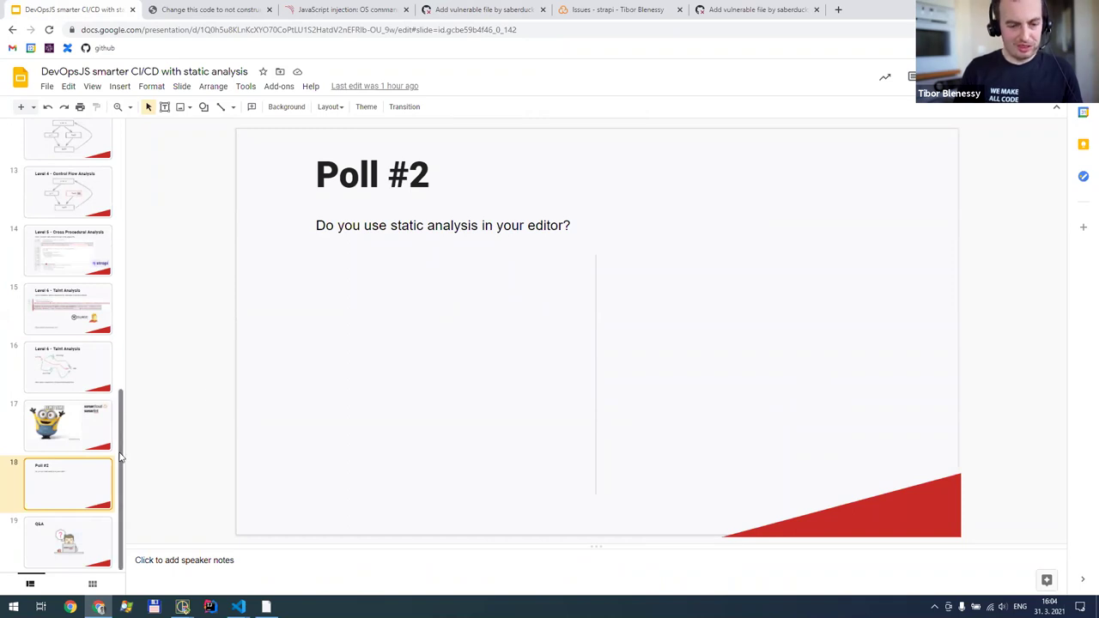
pyautogui.scroll(2, 121, 446)
pyautogui.scroll(-2, 146, 429)
pyautogui.scroll(-1, 151, 456)
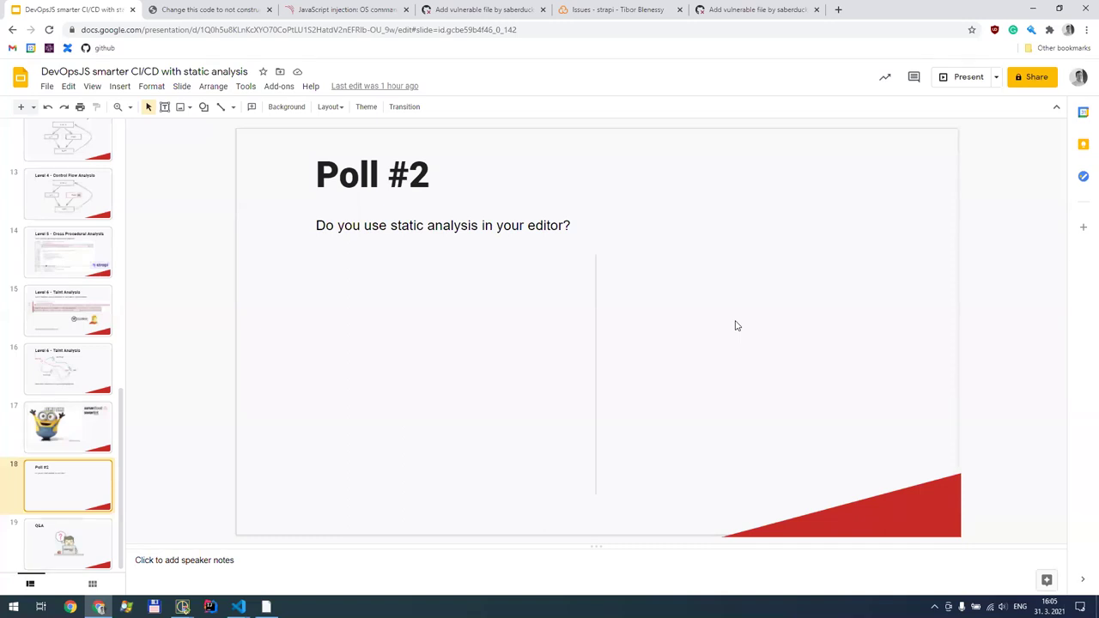
# Return to the strapi project in SonarCloud and review the quality gate summary of pull request 3, "Add vulnerable file"
pyautogui.click(730, 9)
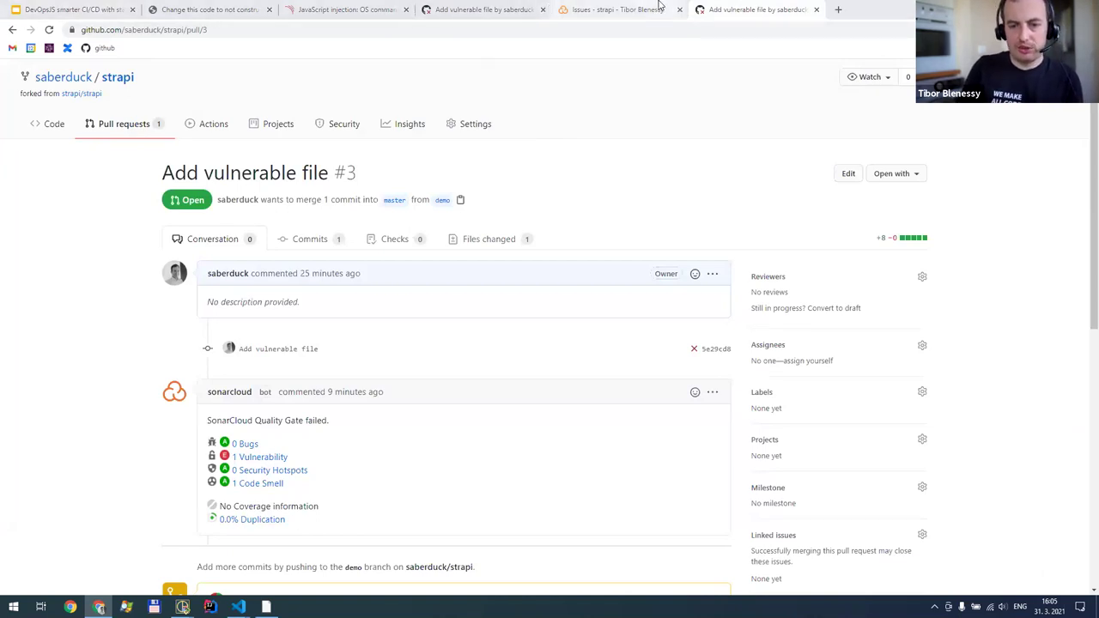
pyautogui.click(611, 7)
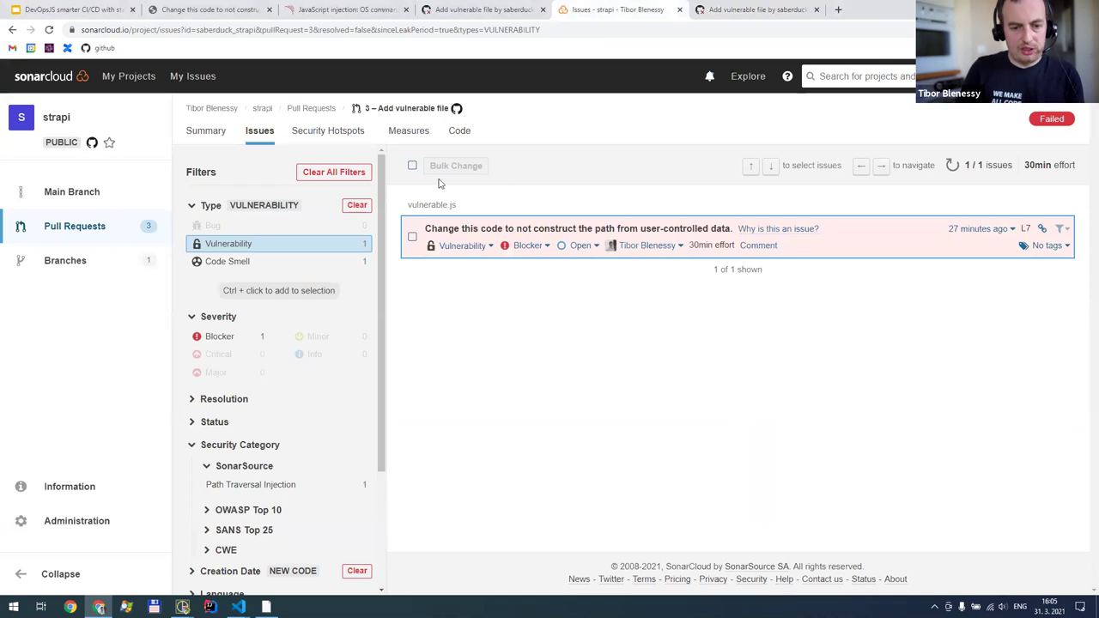
pyautogui.click(74, 226)
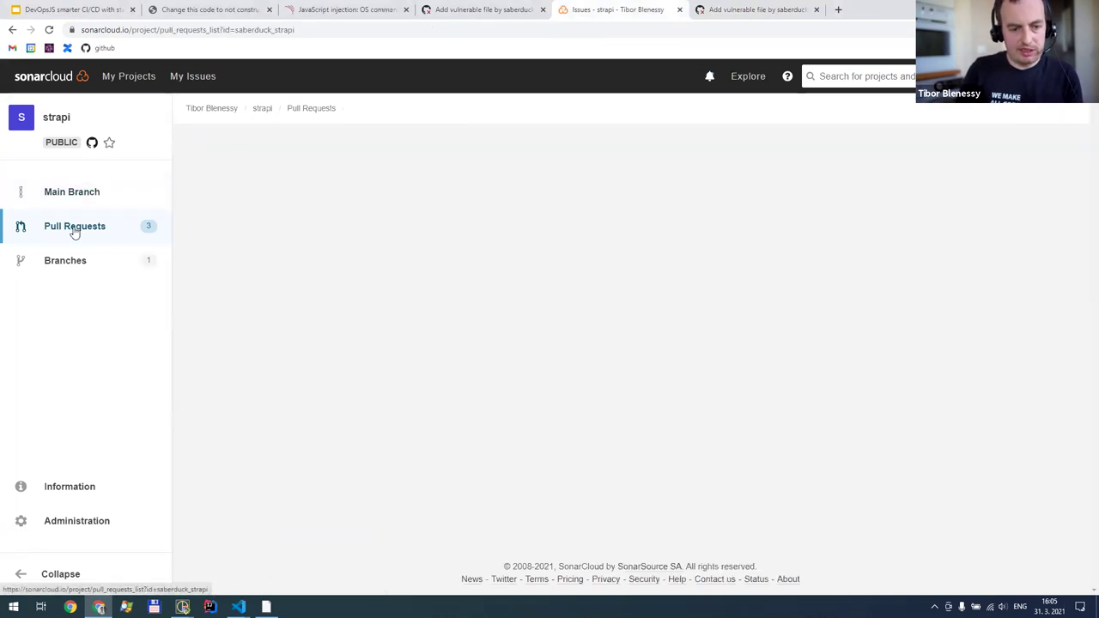
pyautogui.click(274, 268)
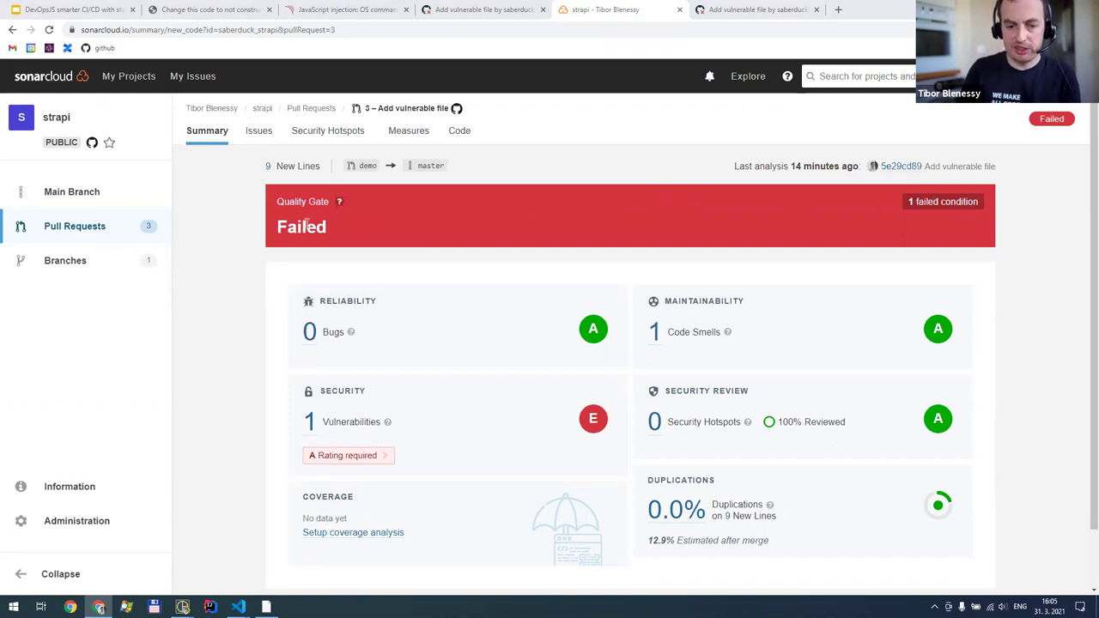
pyautogui.moveTo(341, 206)
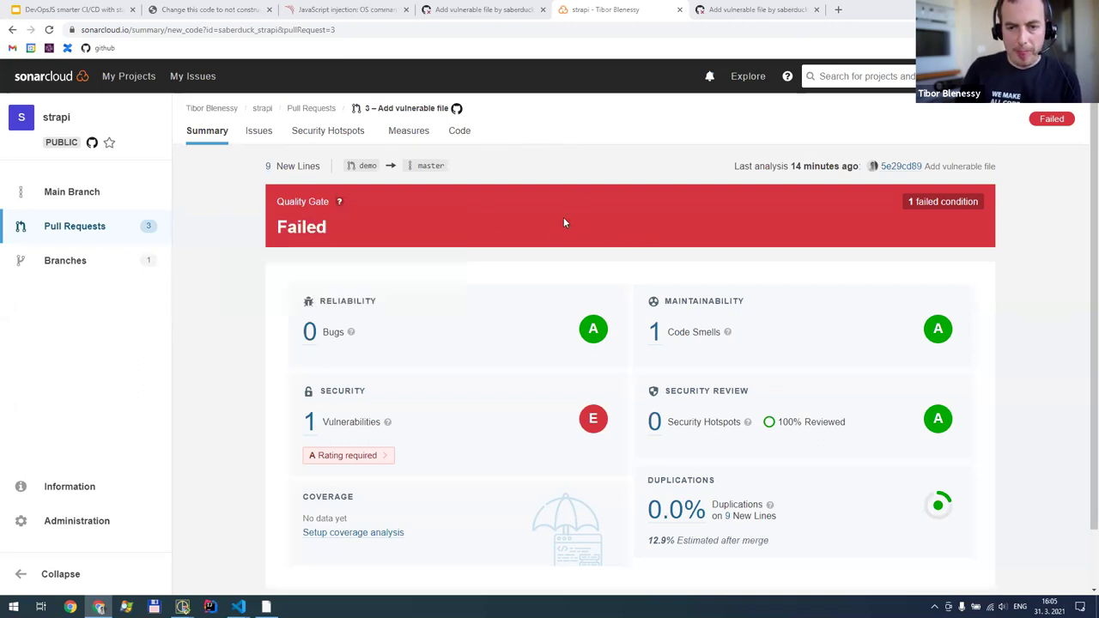
# Go back to the "Add vulnerable file" pull request on GitHub and review its list of status checks
pyautogui.click(739, 15)
pyautogui.scroll(-2, 144, 350)
pyautogui.scroll(-3, 144, 350)
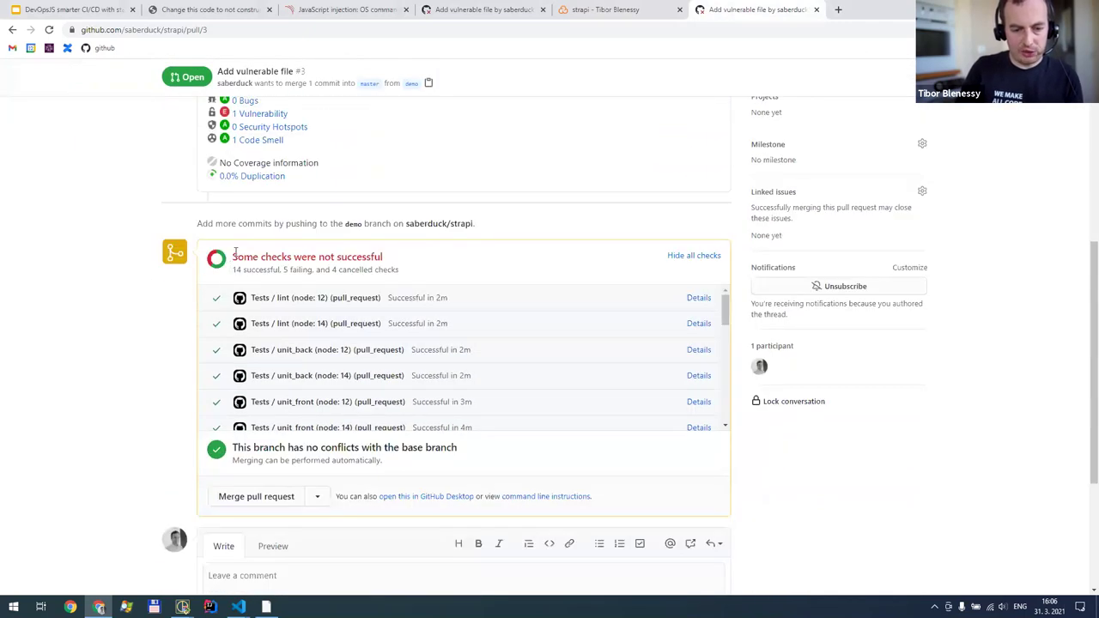